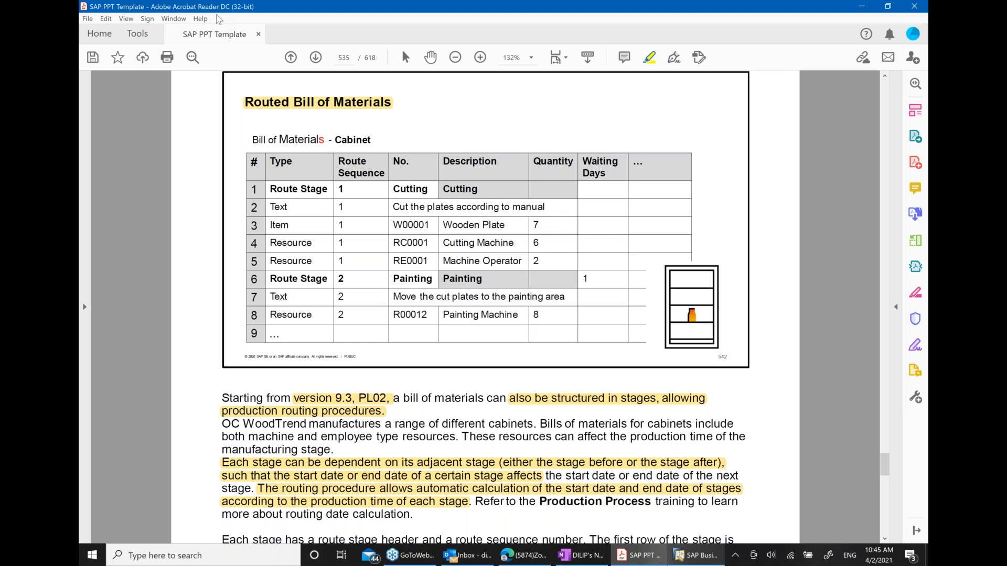
# Review the PDF's bill of materials slides, from Example 1 through Example 2 and the Basic Example to the Routed Bill of Materials
pyautogui.click(291, 58)
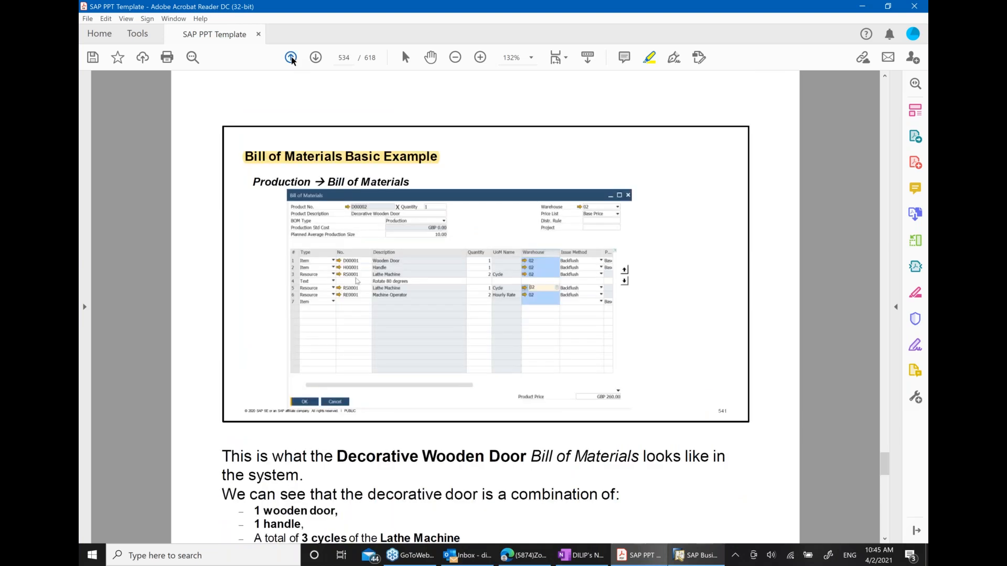
pyautogui.click(292, 58)
pyautogui.click(291, 57)
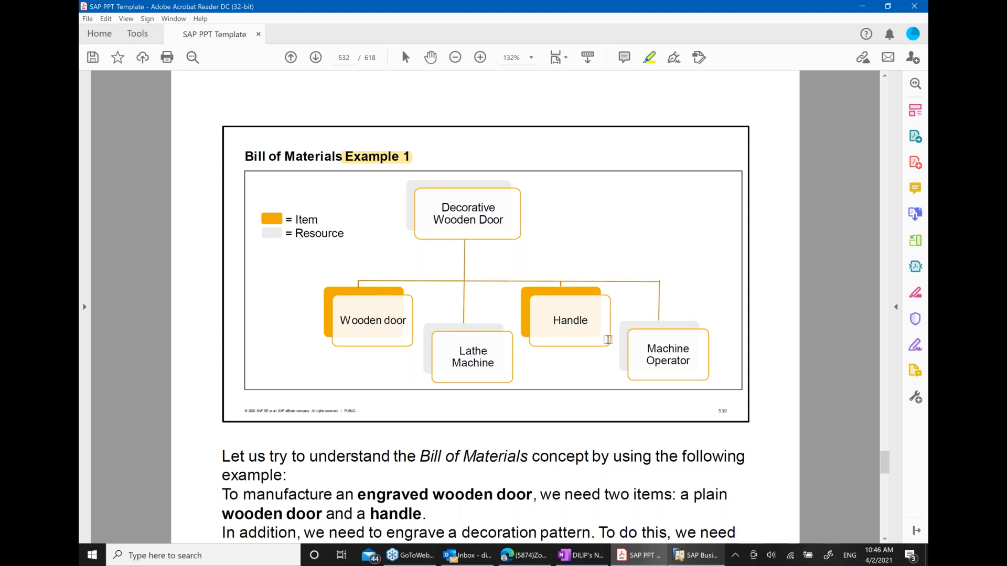
pyautogui.click(315, 57)
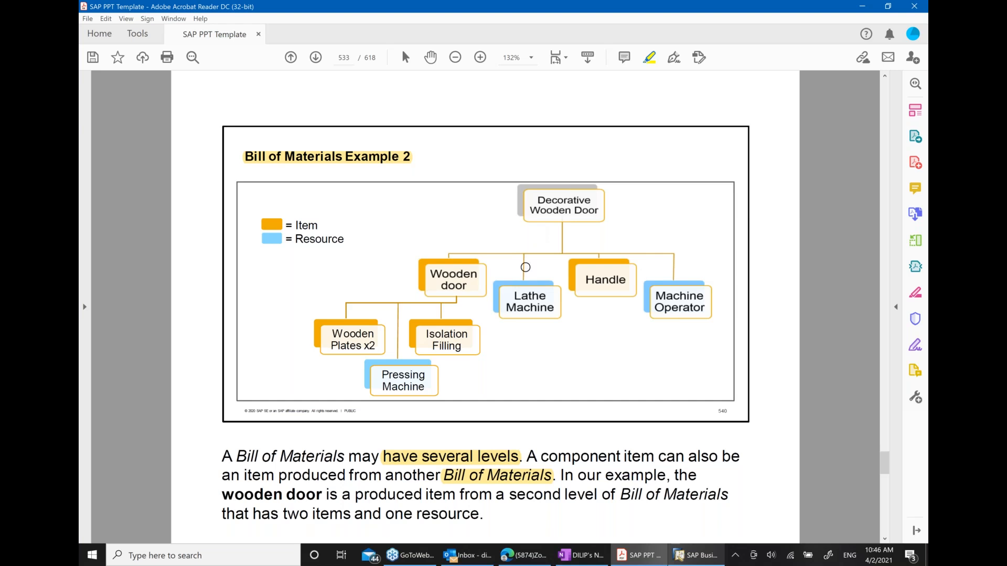
pyautogui.click(315, 58)
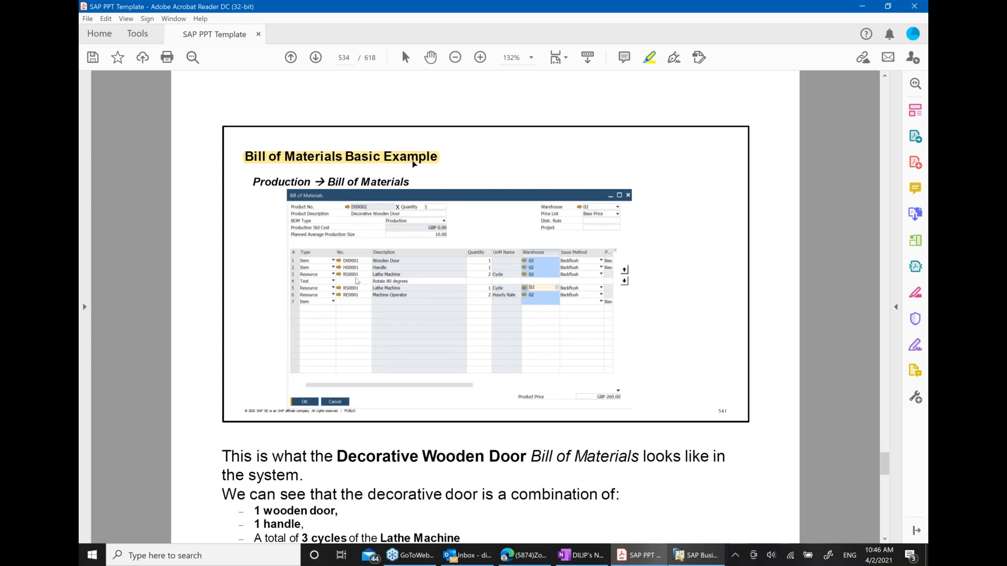
pyautogui.click(316, 58)
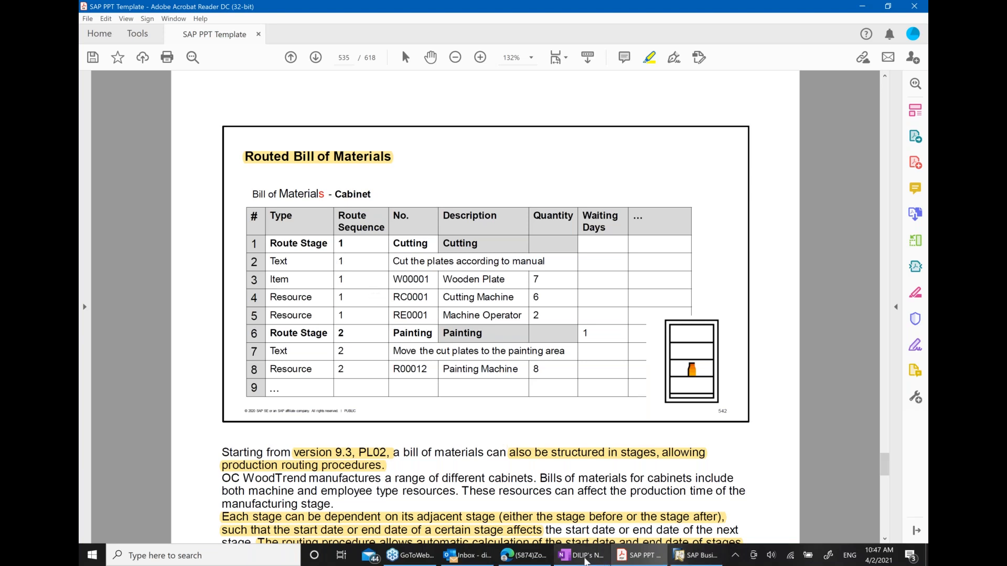
# Switch to the OneNote class notes and add the bullet "Create complex / routed BOM in SAP" below "Question time ?"
pyautogui.click(582, 556)
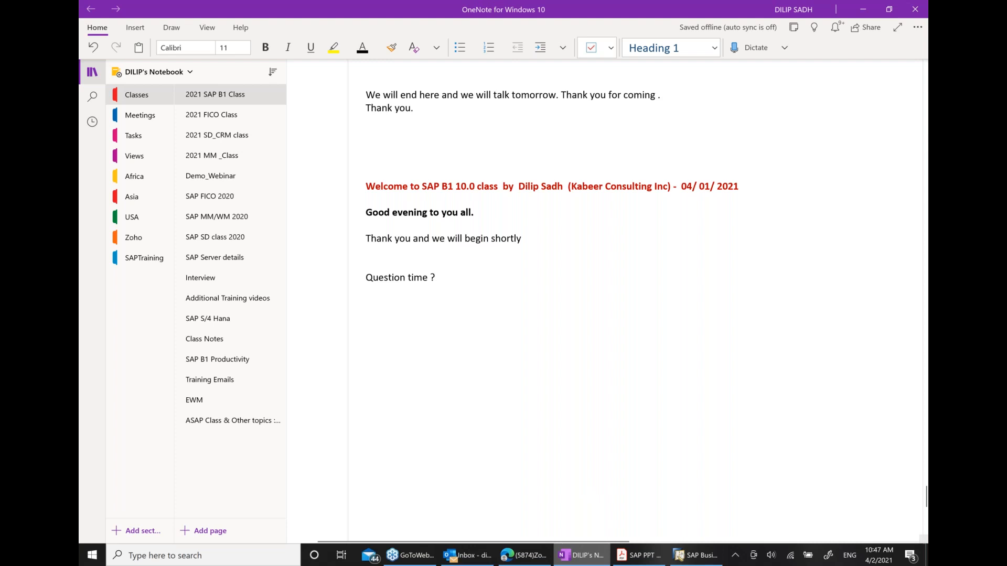
pyautogui.press('Return')
pyautogui.press('Return')
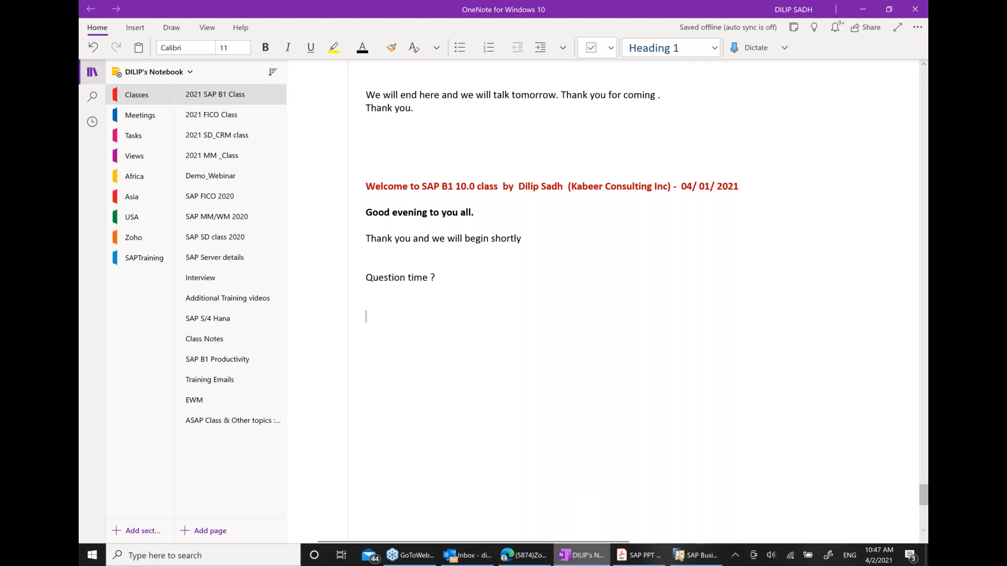
pyautogui.write('* Ce')
pyautogui.press('BackSpace')
pyautogui.write('reate  ')
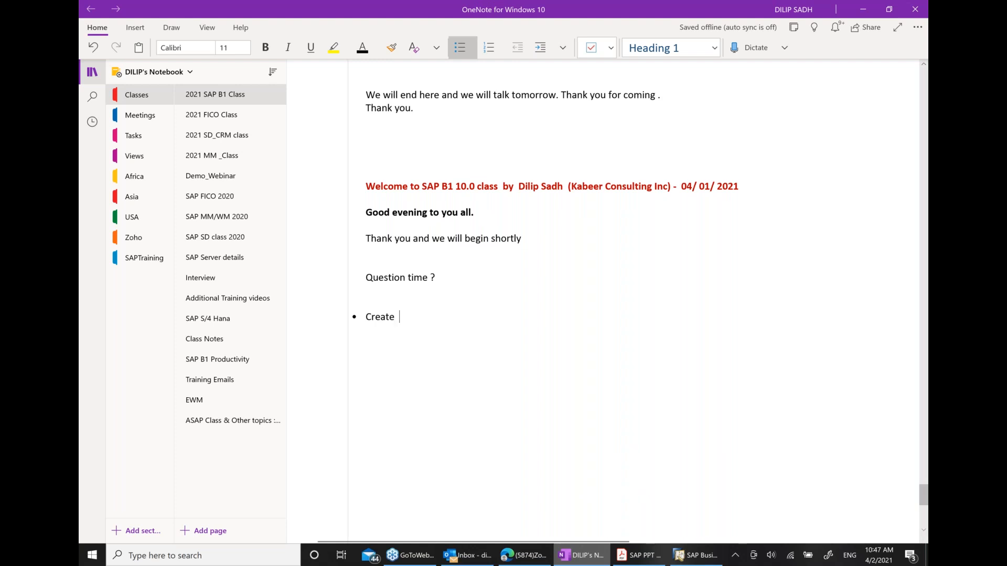
pyautogui.write('complex  / routed Bom')
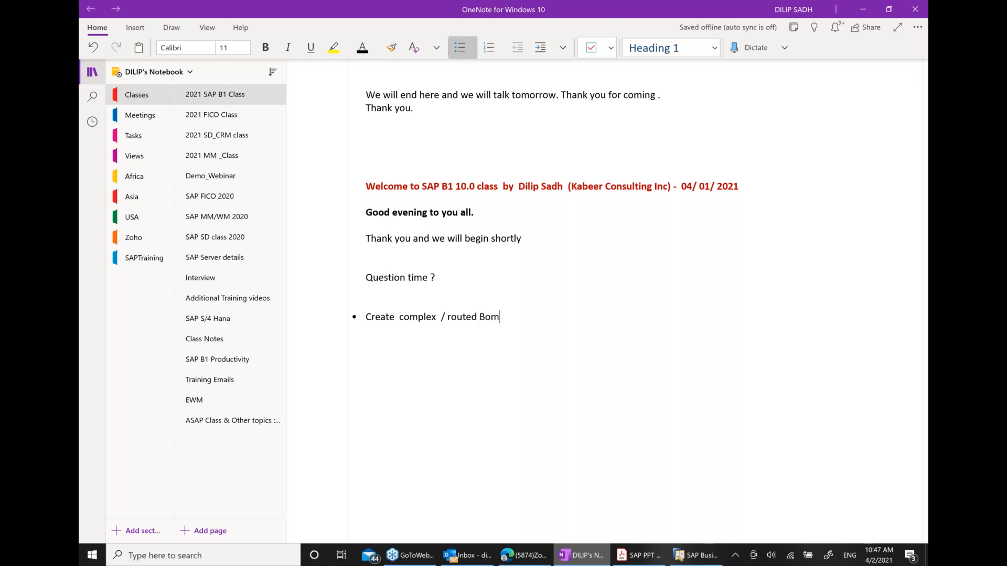
pyautogui.press('BackSpace')
pyautogui.press('BackSpace')
pyautogui.write('OM in SAP')
pyautogui.press('Return')
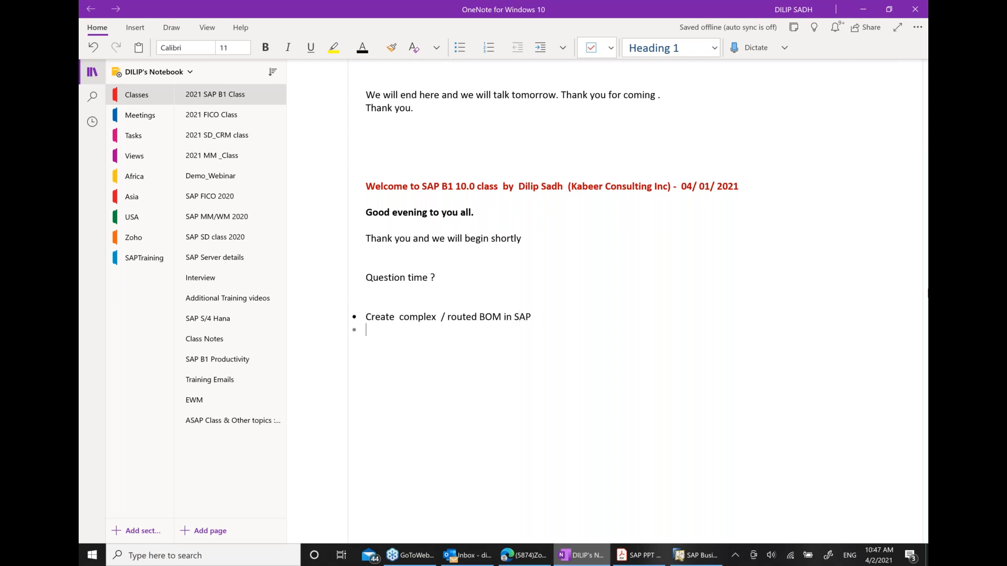
# Add the indented sub-bullet "FG = Wooden Cabinet" under the BOM bullet, checking the product against the routed BOM slide in the PDF
pyautogui.click(543, 46)
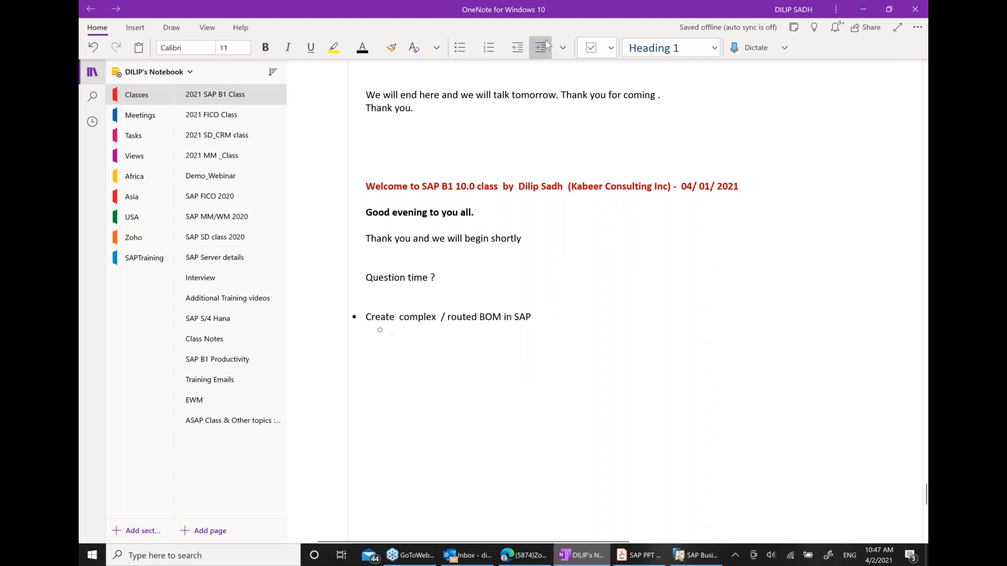
pyautogui.click(639, 555)
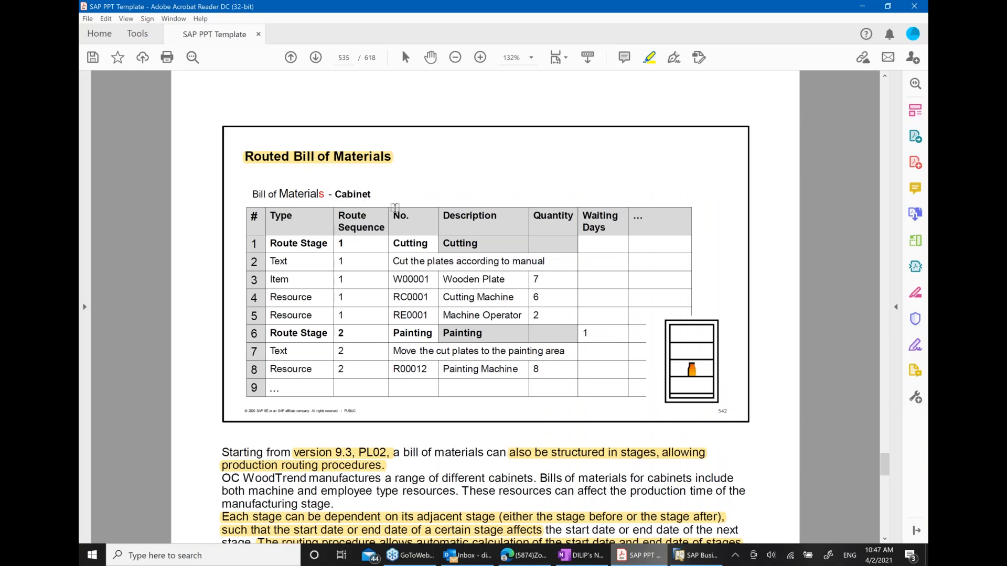
pyautogui.click(581, 556)
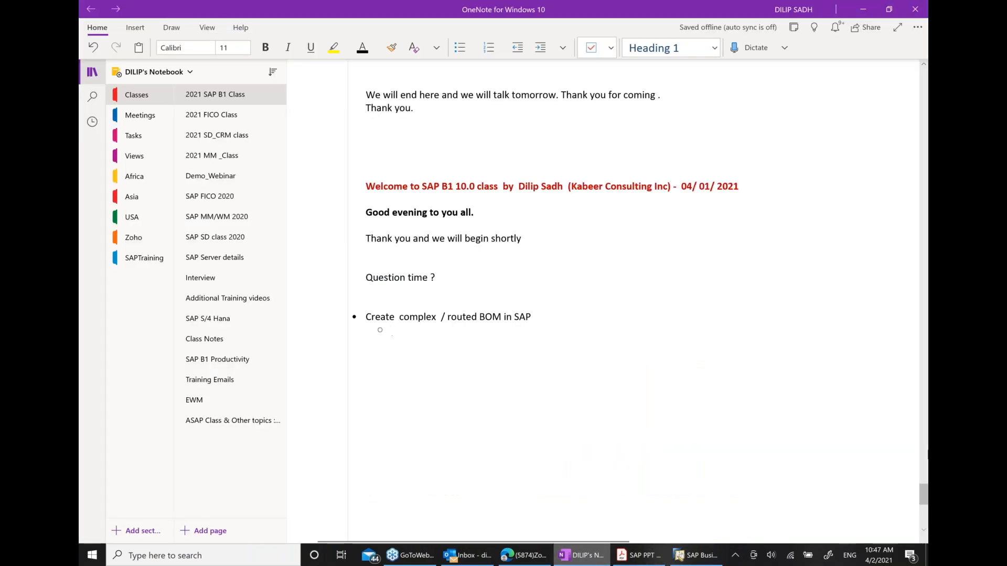
pyautogui.write('F')
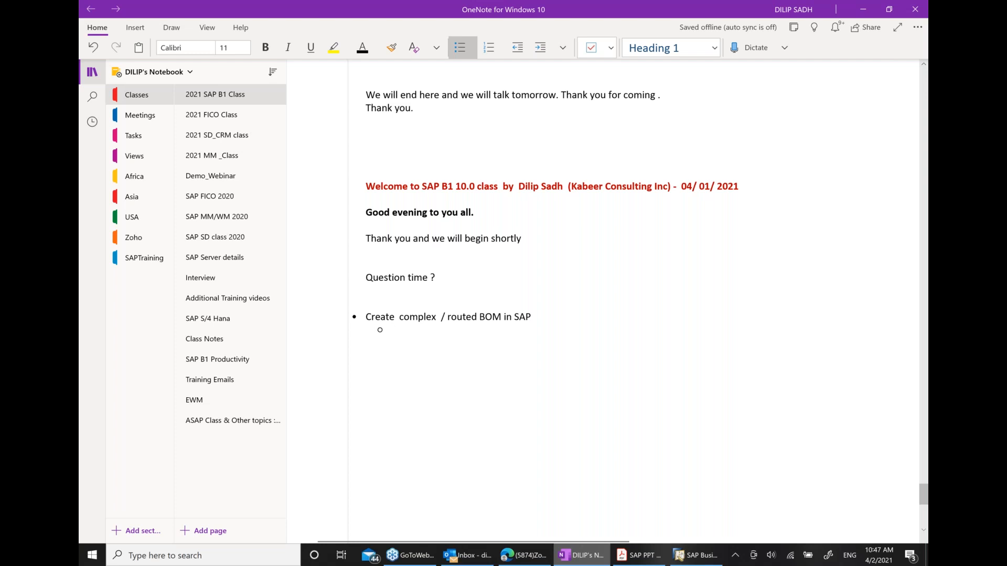
pyautogui.write('G  =')
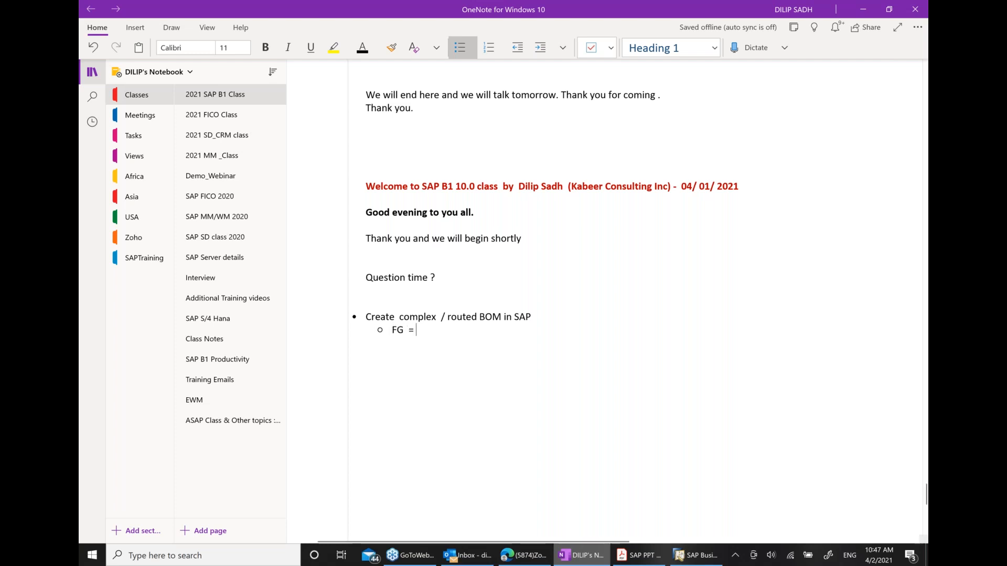
pyautogui.write(' Woodne')
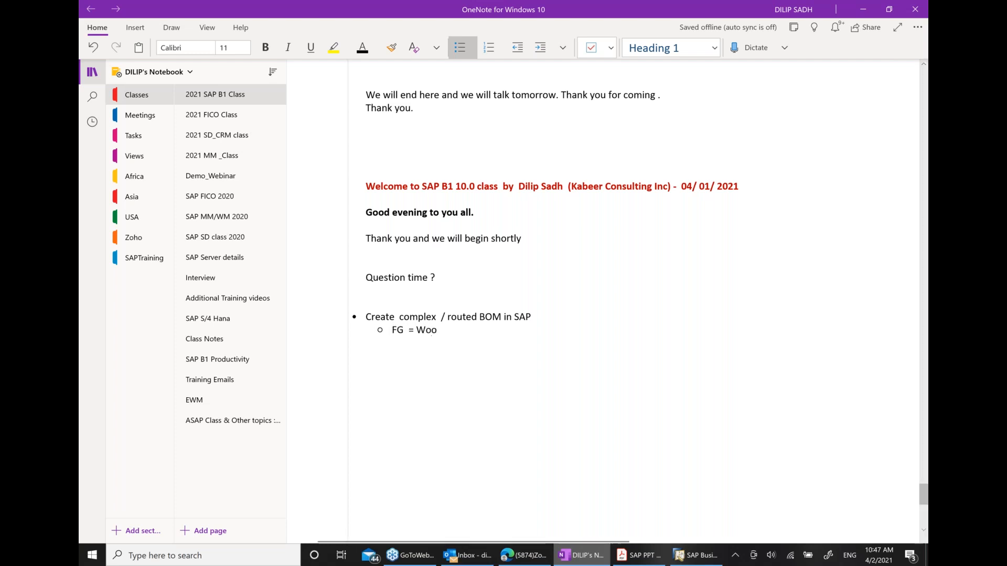
pyautogui.press('BackSpace')
pyautogui.press('BackSpace')
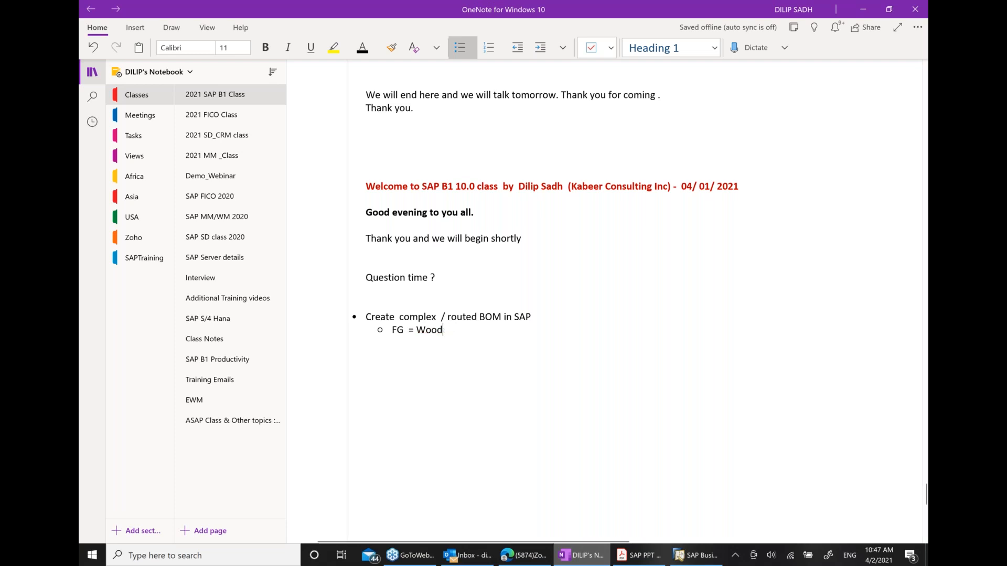
pyautogui.write('en')
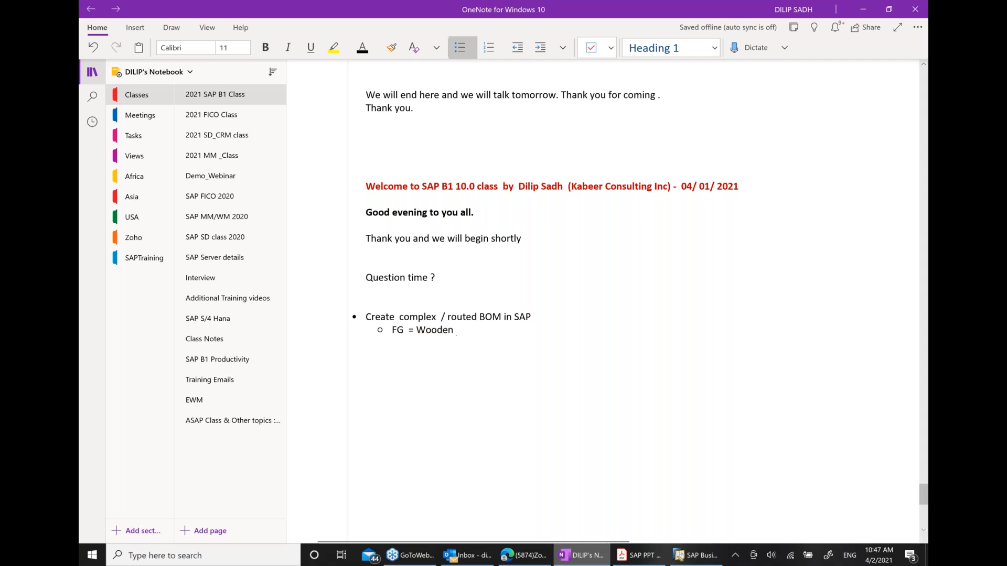
pyautogui.write(' Cabinaet')
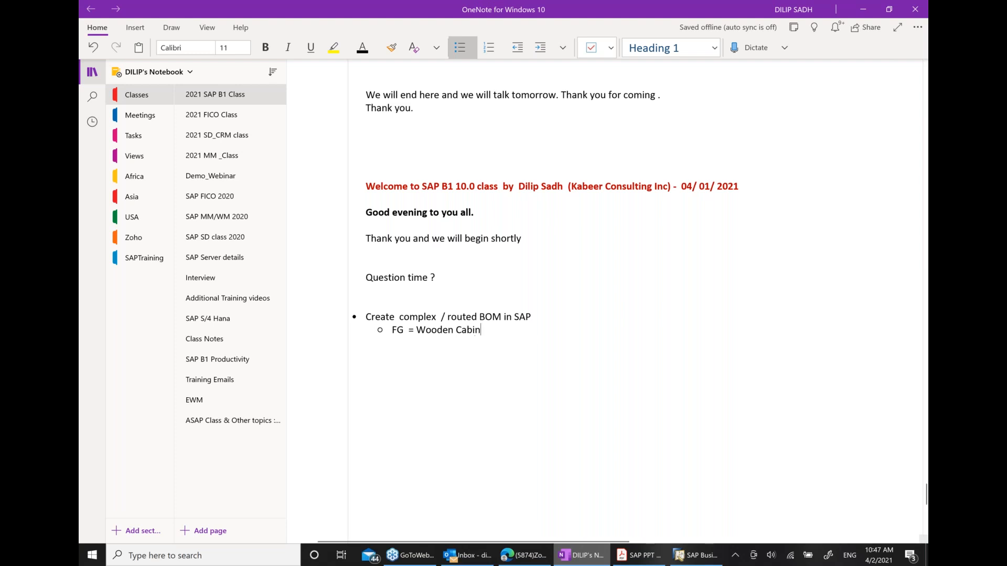
pyautogui.press('BackSpace')
pyautogui.press('BackSpace')
pyautogui.press('BackSpace')
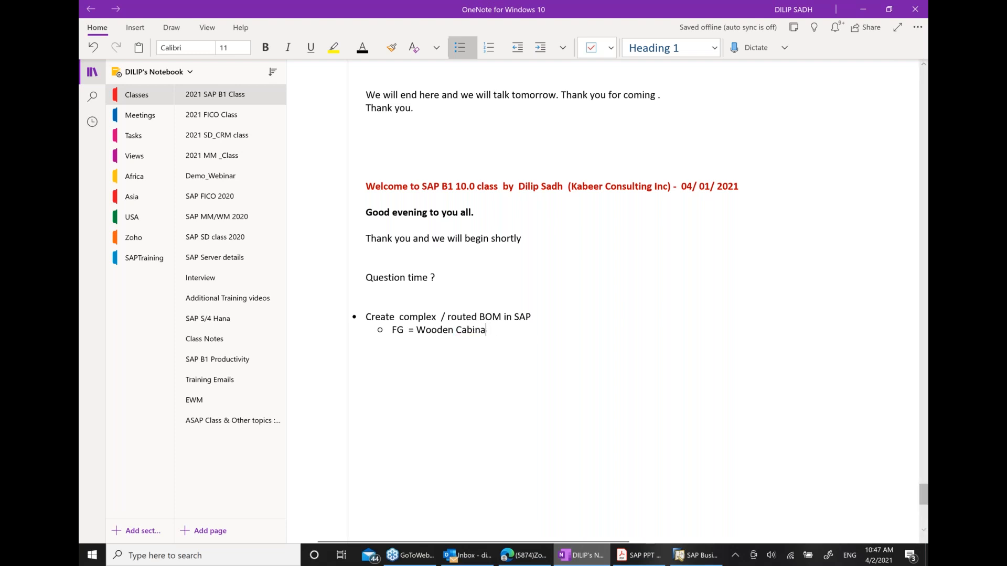
pyautogui.write('et')
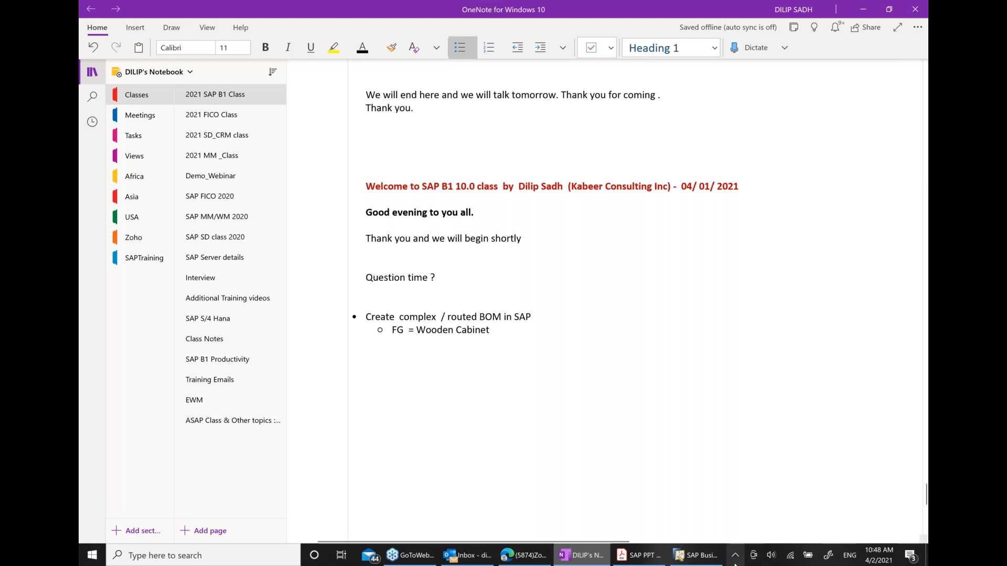
# Switch to SAP Business One and open a blank Item Master Data record in add mode from the Inventory module
pyautogui.moveTo(695, 556); pyautogui.dragTo(655, 559)
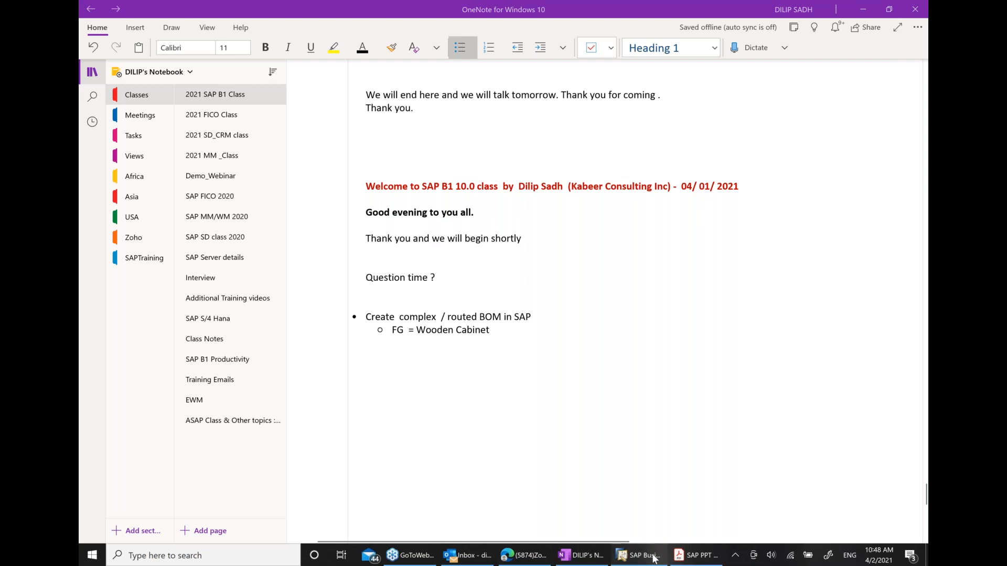
pyautogui.click(655, 557)
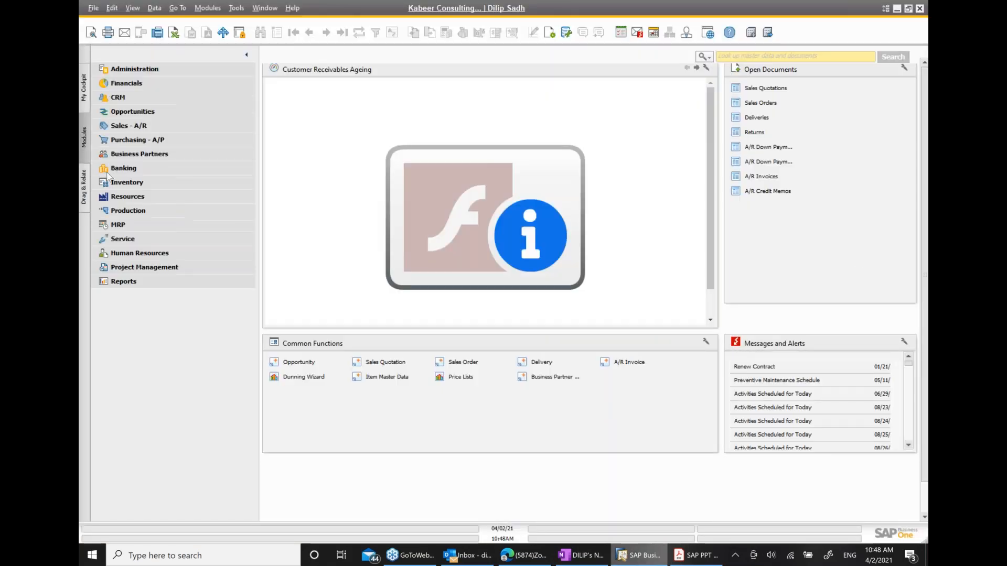
pyautogui.click(128, 183)
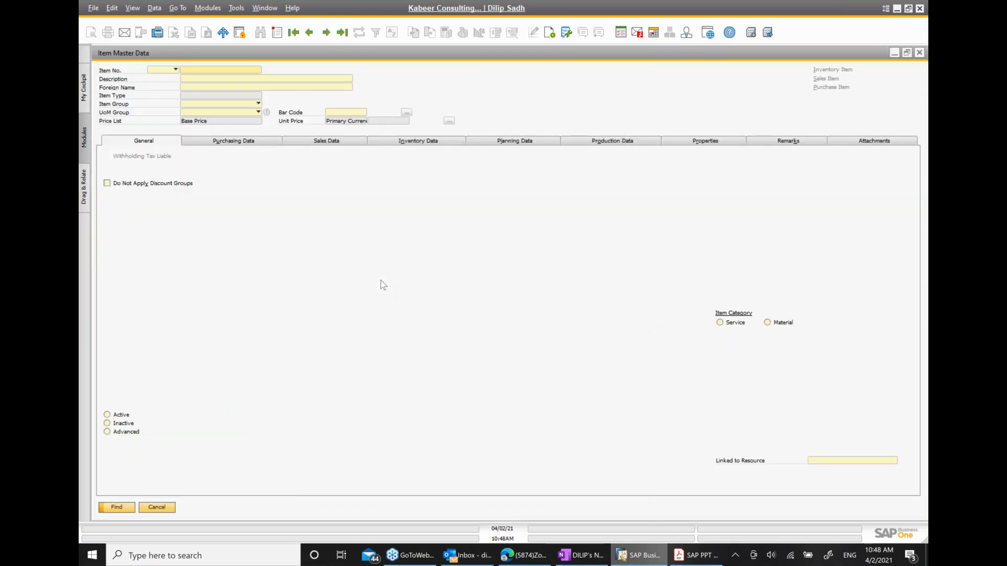
pyautogui.hotkey('ctrl', 'a')
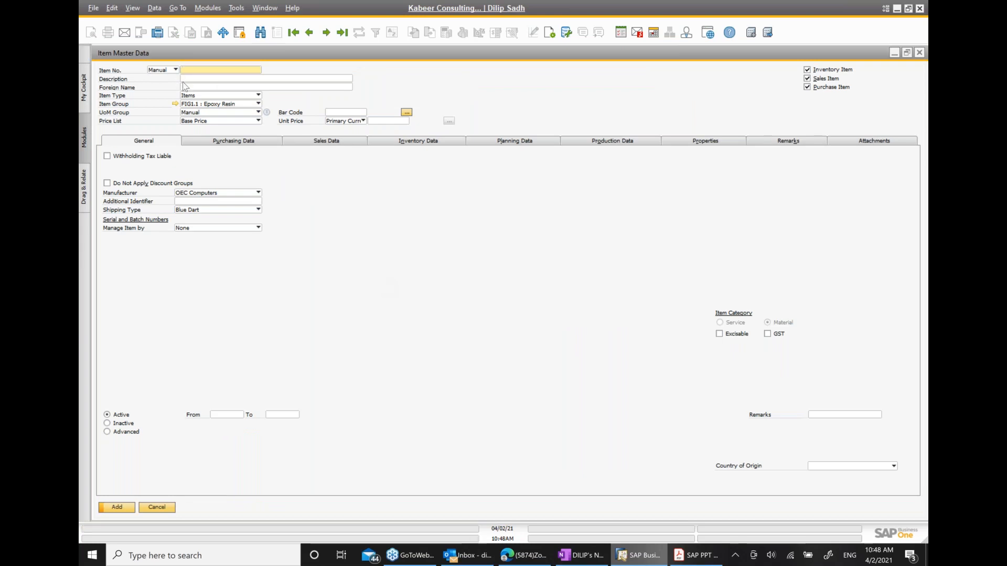
# Enter item number FG011 with description "Wooden Cabinet" and assign it to item group FG, accepting the system message
pyautogui.write('FG011')
pyautogui.click(199, 80)
pyautogui.write('Wooden')
pyautogui.write('Cabinet')
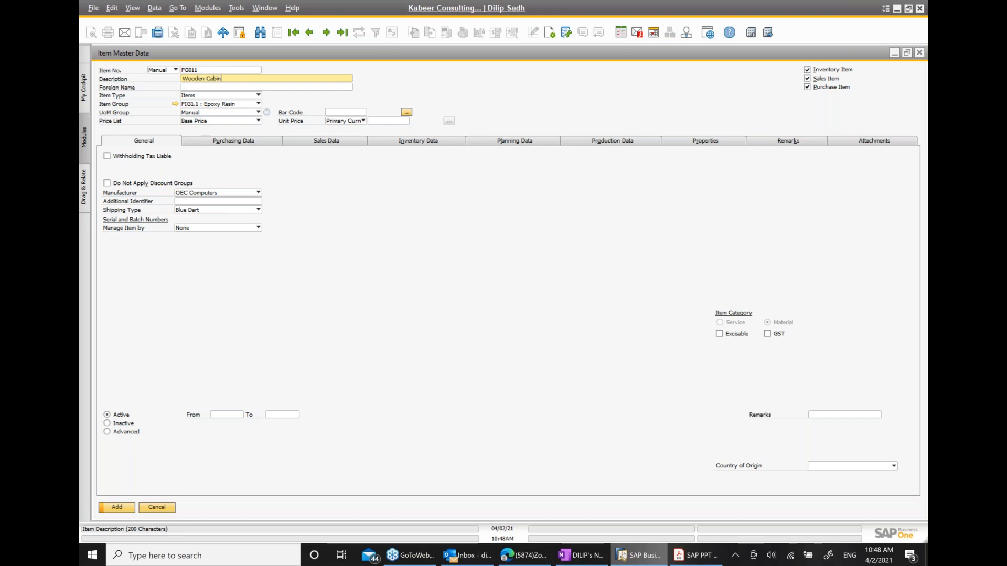
pyautogui.click(258, 103)
pyautogui.click(187, 176)
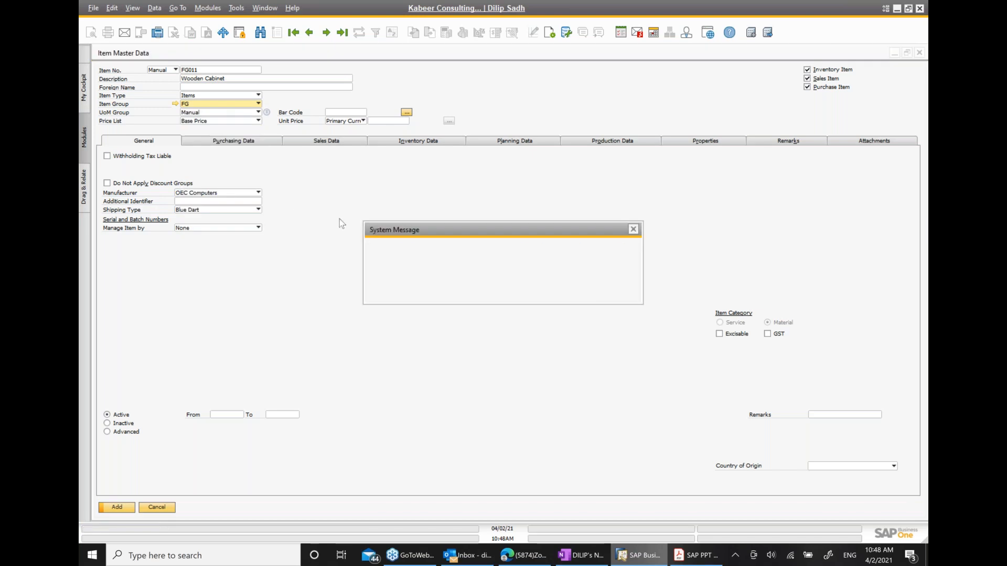
pyautogui.click(395, 293)
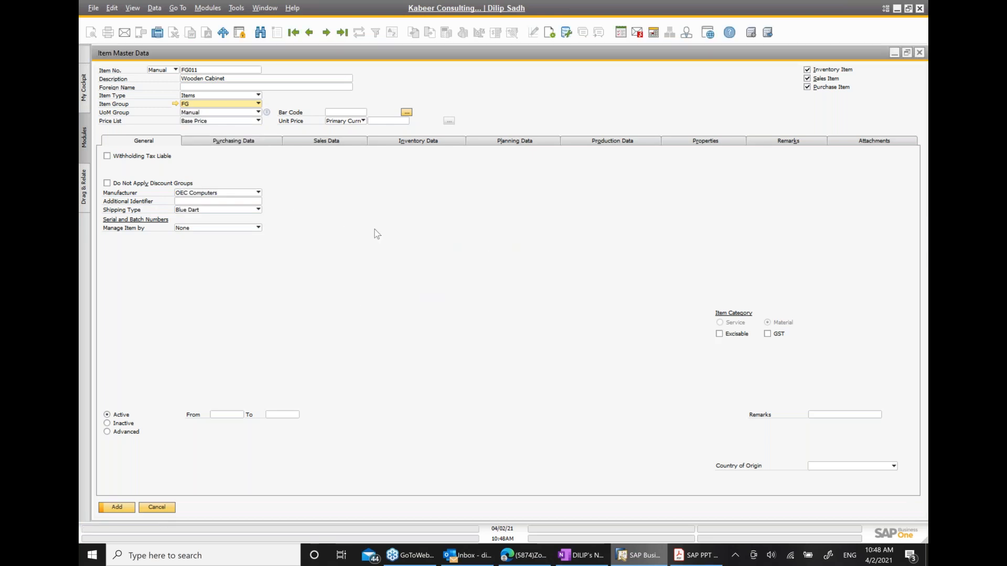
# Set the purchasing, sales and inventory UoM names of item FG011 to EA
pyautogui.click(218, 144)
pyautogui.click(227, 200)
pyautogui.write('EA')
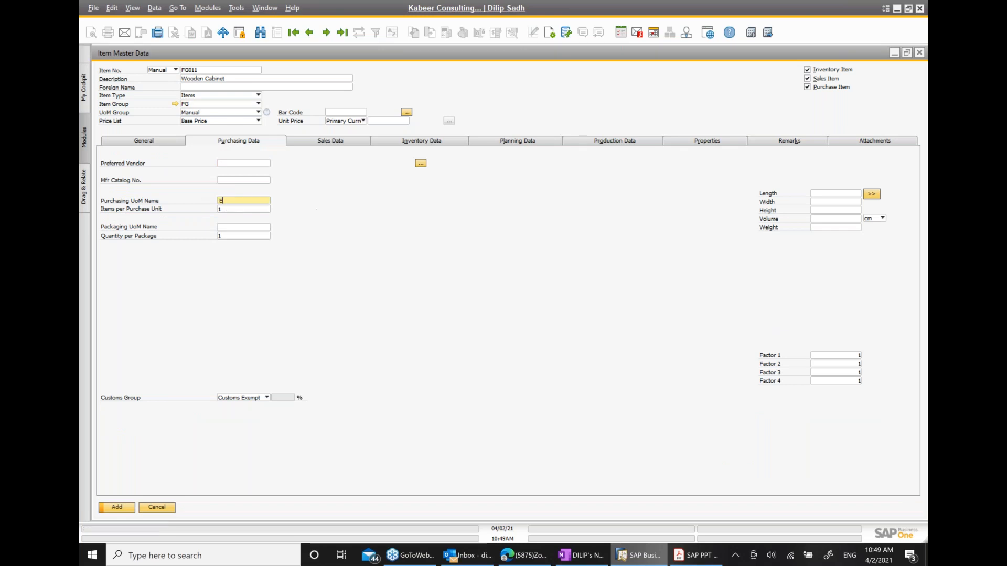
pyautogui.click(344, 143)
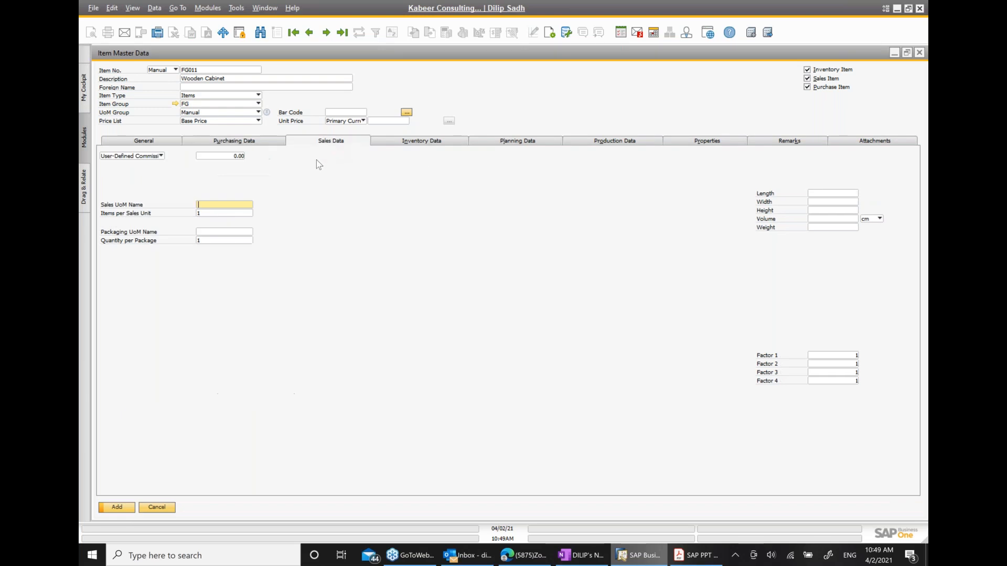
pyautogui.write('EA')
pyautogui.click(403, 143)
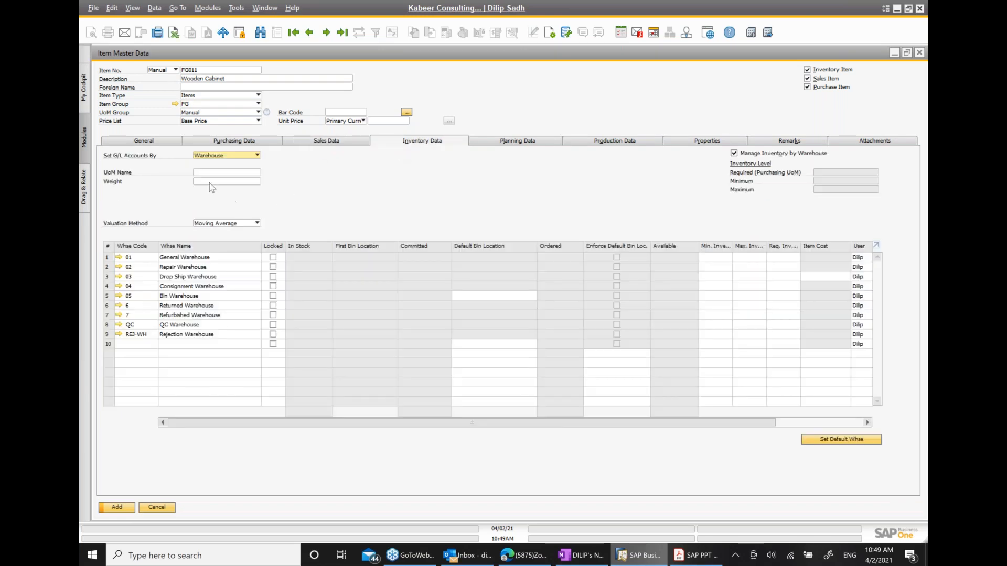
pyautogui.click(203, 172)
pyautogui.write('EA')
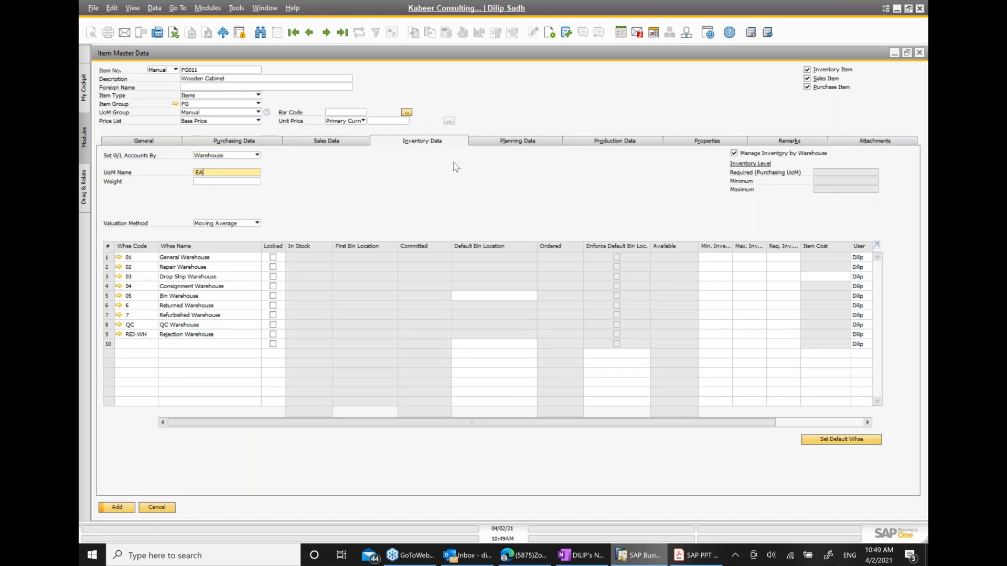
# Review item FG011's planning data, set its issue method to Manual in the production data, and add the item
pyautogui.click(490, 143)
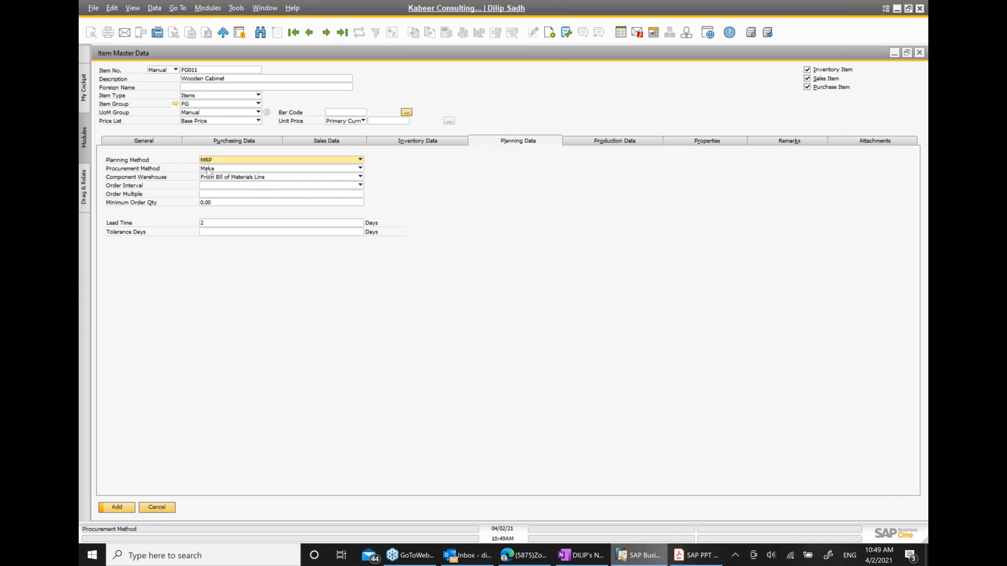
pyautogui.click(624, 142)
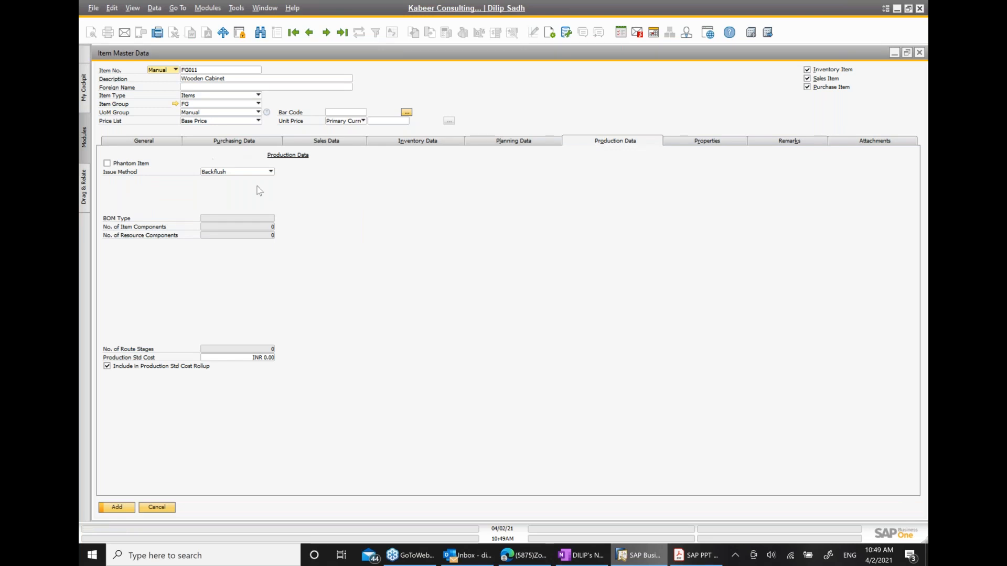
pyautogui.click(266, 172)
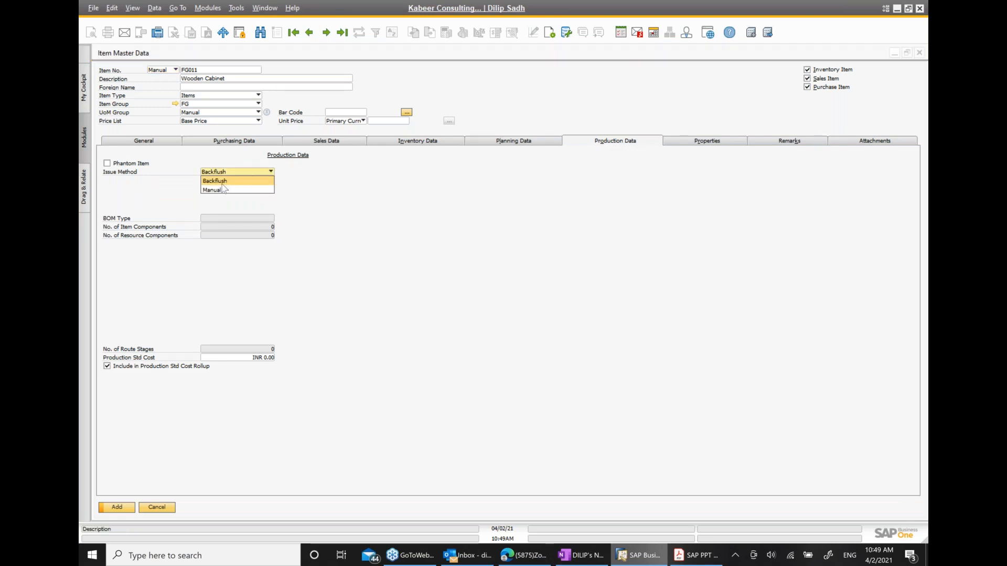
pyautogui.click(217, 191)
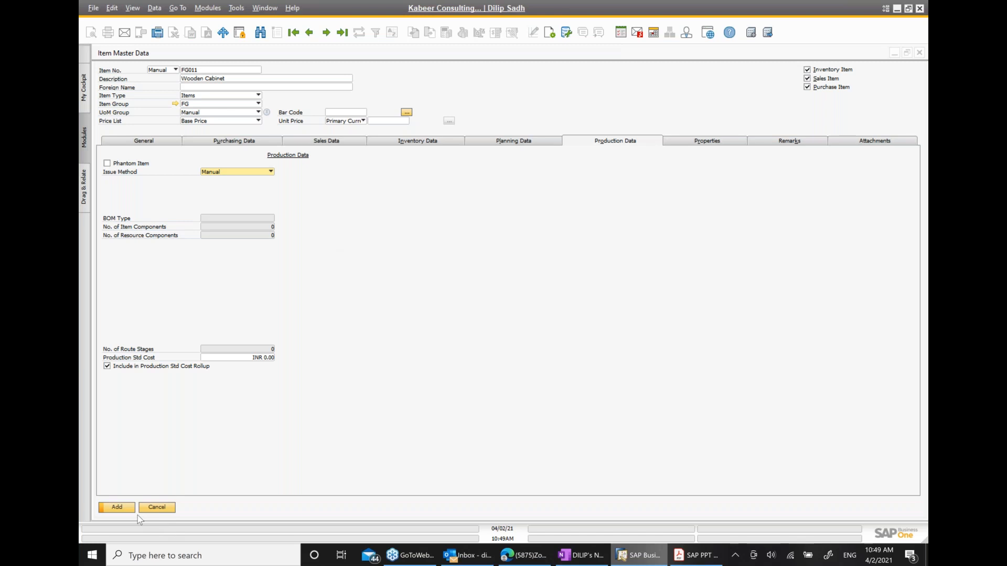
pyautogui.click(117, 507)
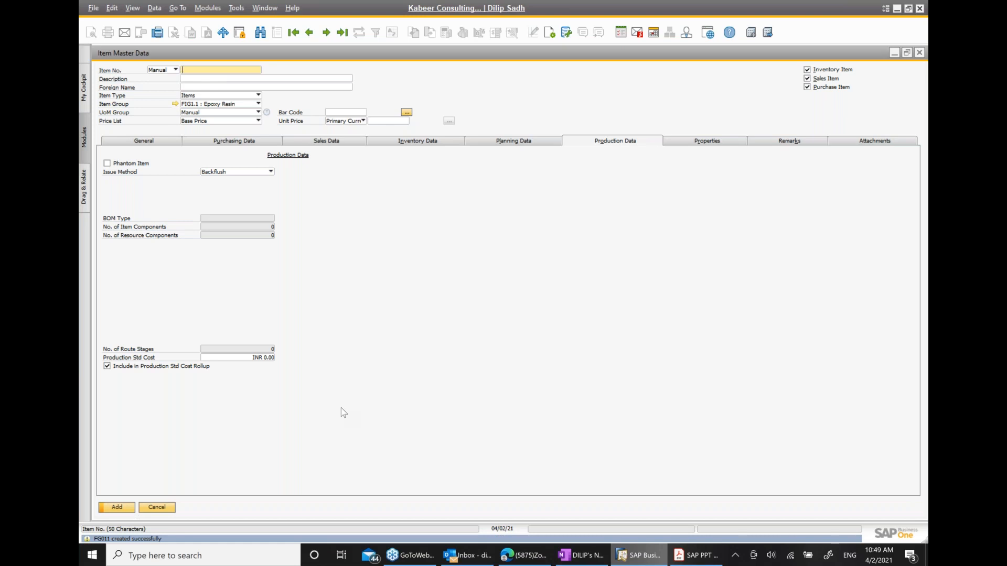
# Switch to OneNote to complete the sub-bullet as "FG011 = Wooden Cabinet", and highlight "Bill of Materials - Cabinet" on the PDF slide
pyautogui.click(586, 559)
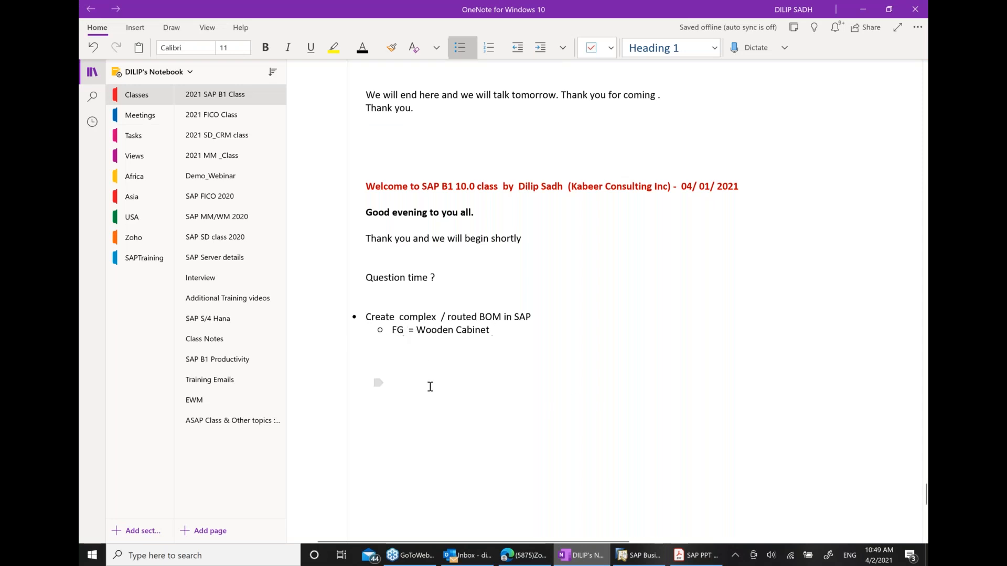
pyautogui.write('011')
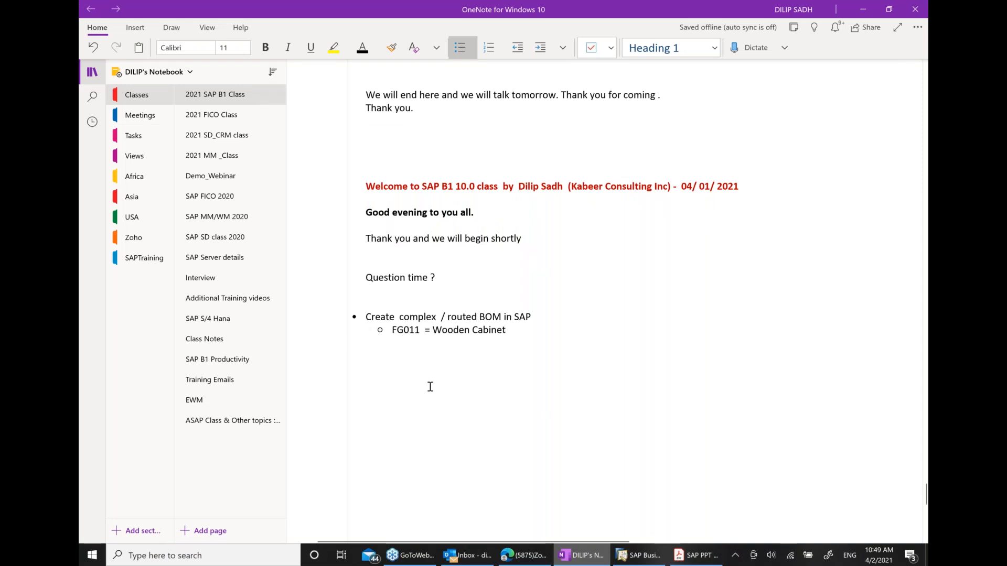
pyautogui.click(698, 558)
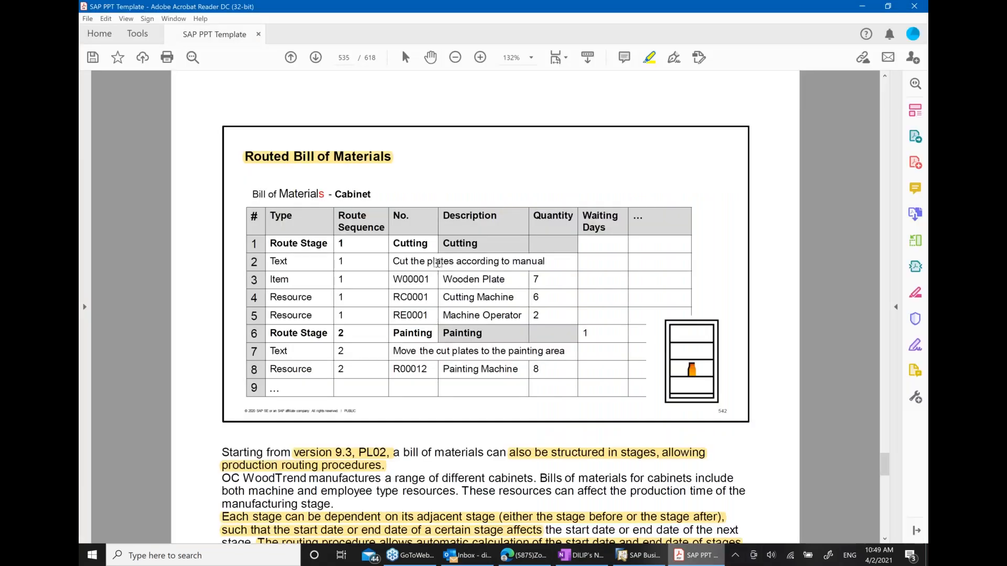
pyautogui.moveTo(255, 192); pyautogui.dragTo(371, 196)
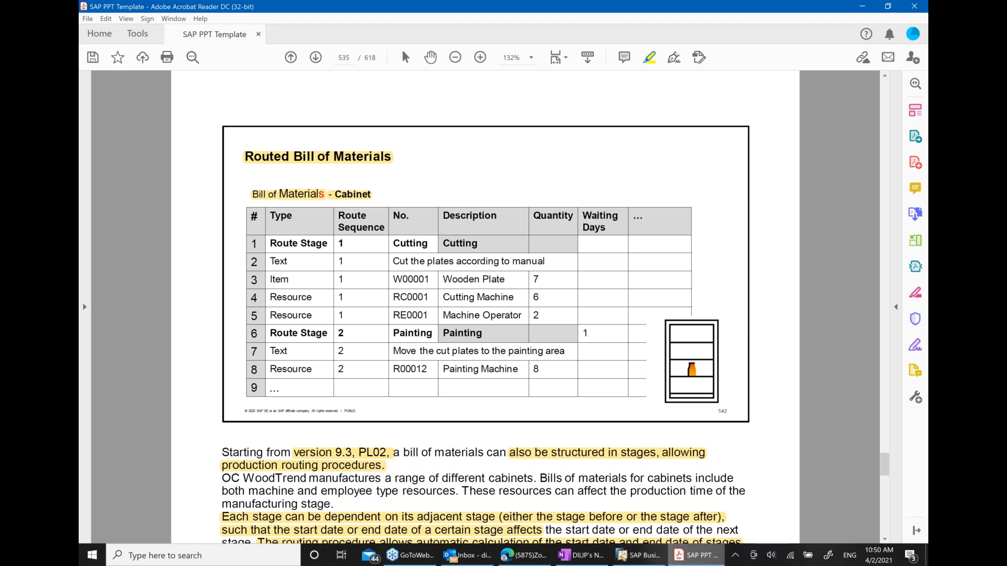
# In SAP Business One, enter item RM011 "Wooden Plate" and assign it to item group Raw Material, accepting the item information update
pyautogui.click(637, 555)
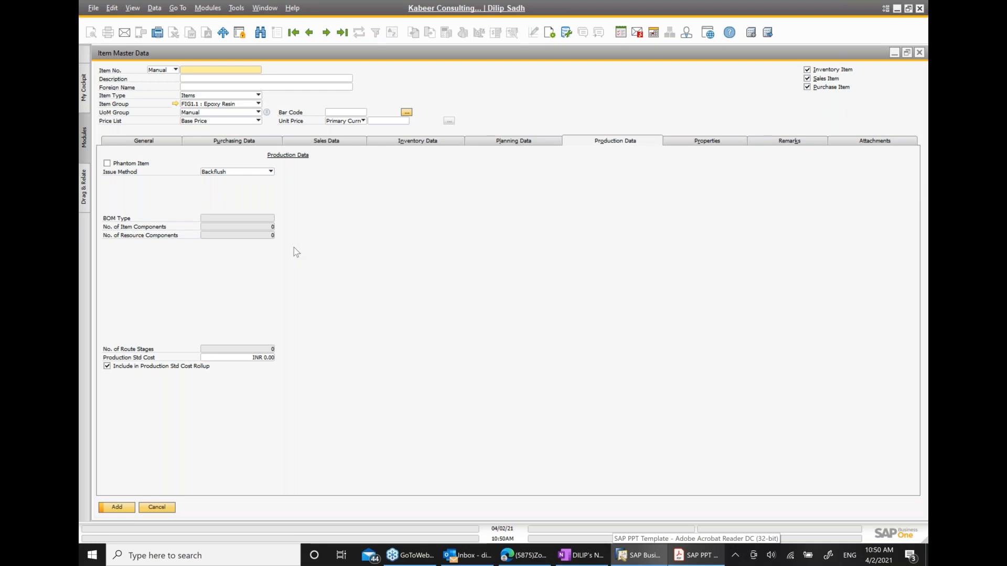
pyautogui.write('RM011')
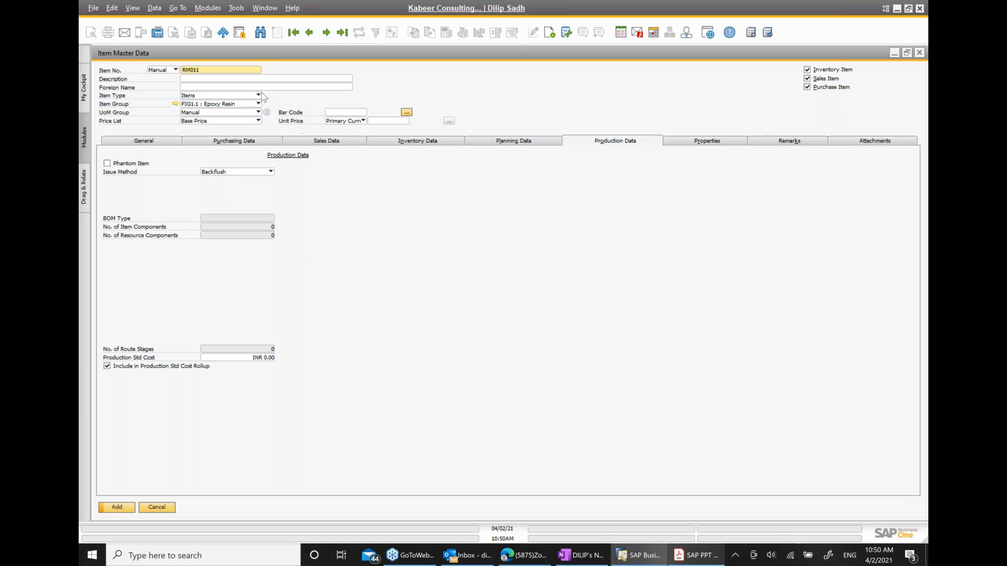
pyautogui.press('Tab')
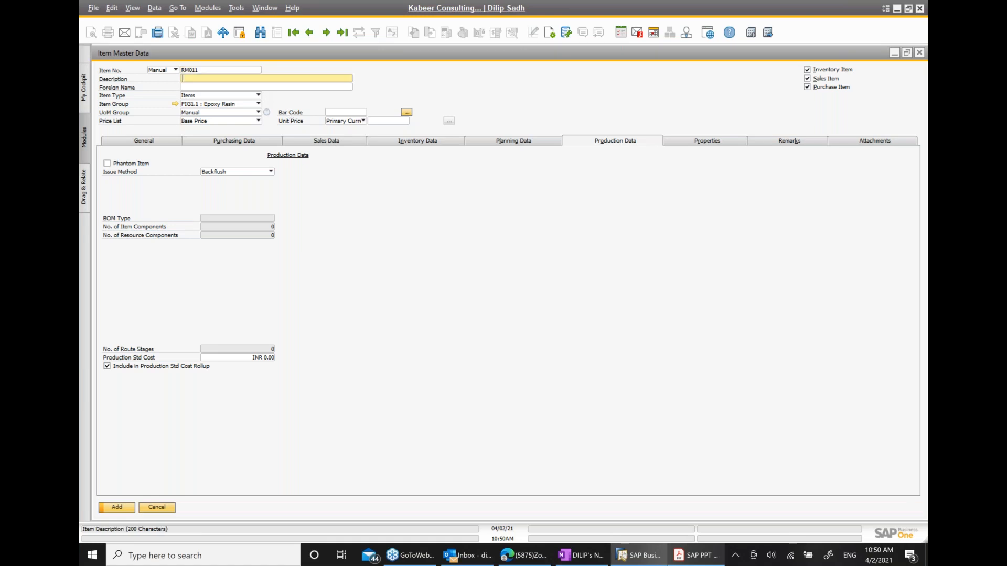
pyautogui.write('Wooden Plate')
pyautogui.click(259, 104)
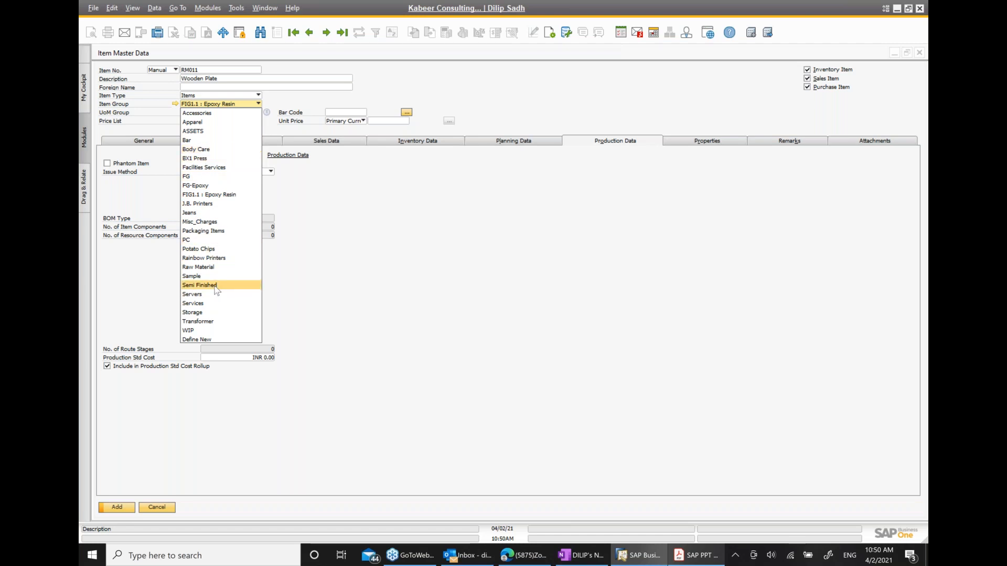
pyautogui.click(208, 267)
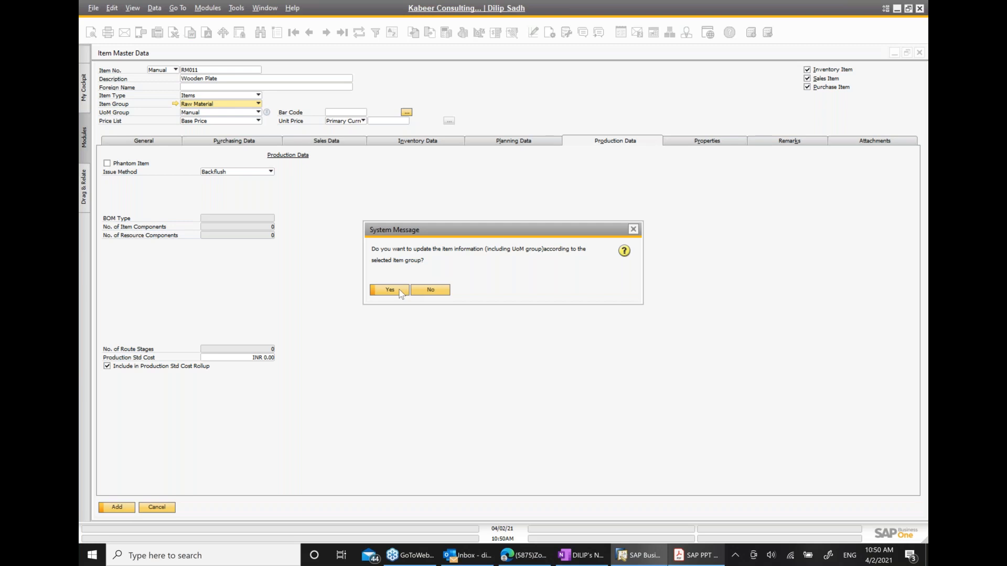
pyautogui.click(395, 288)
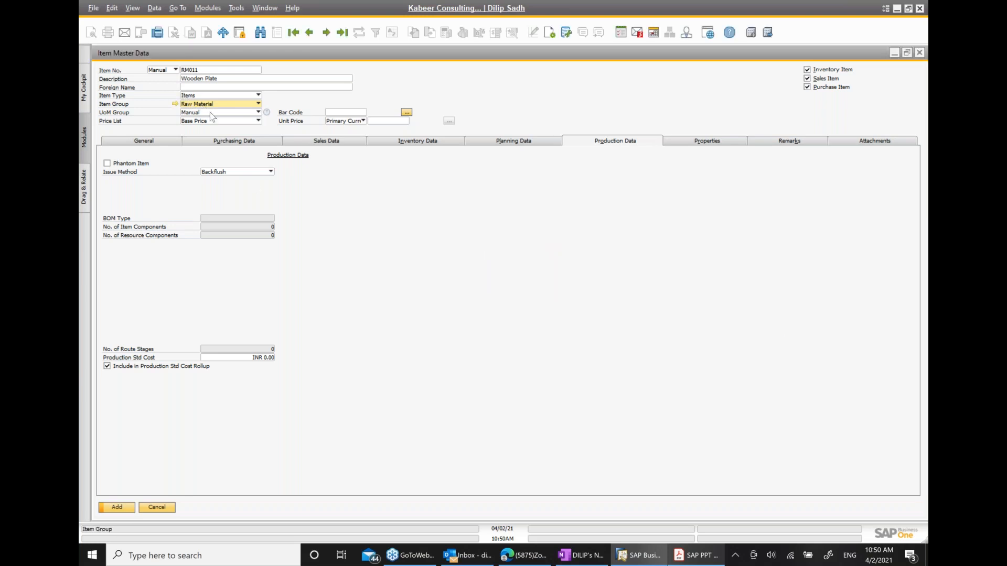
# Set the purchasing, sales and inventory UoM names of the Wooden Plate item to EA
pyautogui.click(148, 142)
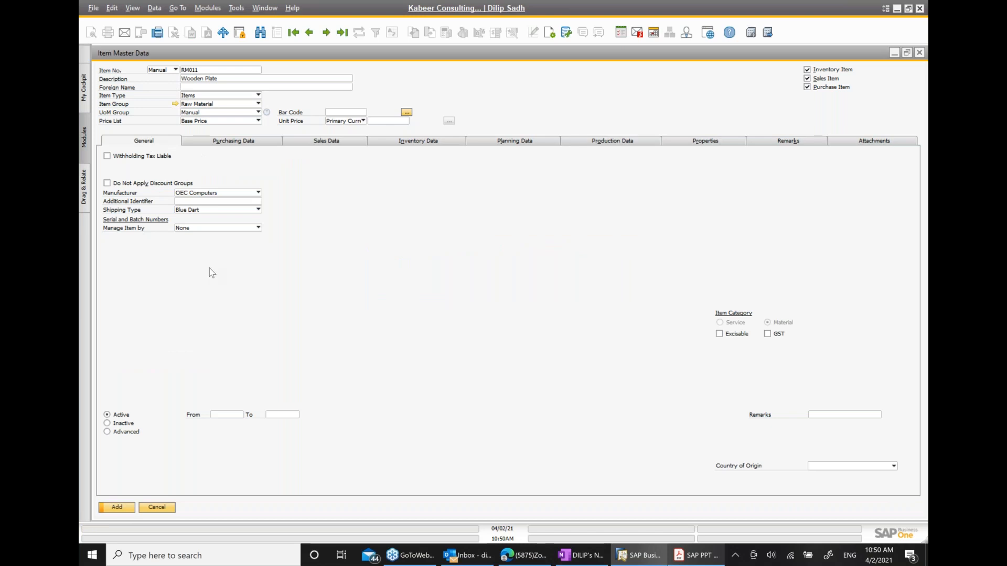
pyautogui.click(229, 143)
pyautogui.click(224, 201)
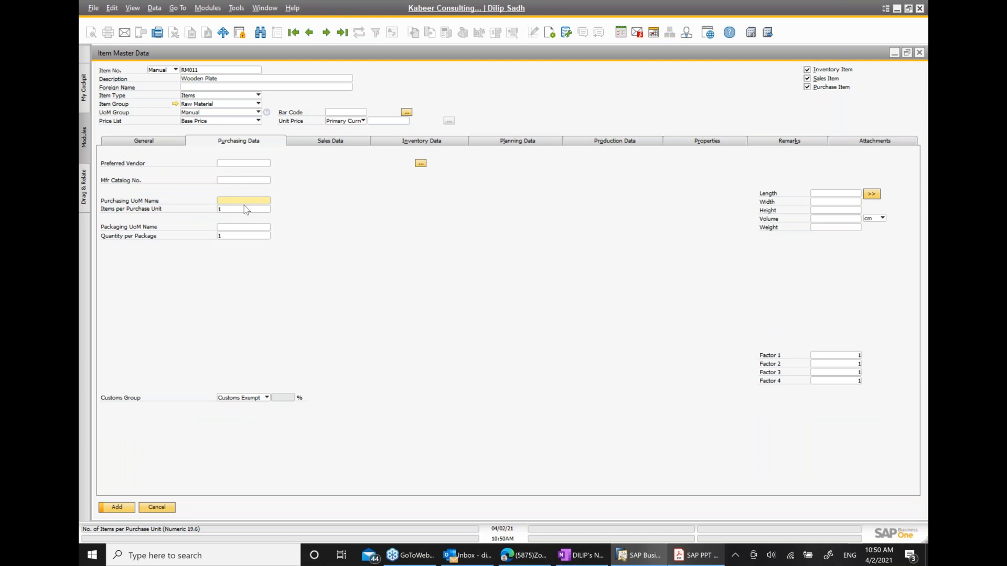
pyautogui.write('E')
pyautogui.click(318, 141)
pyautogui.write('E')
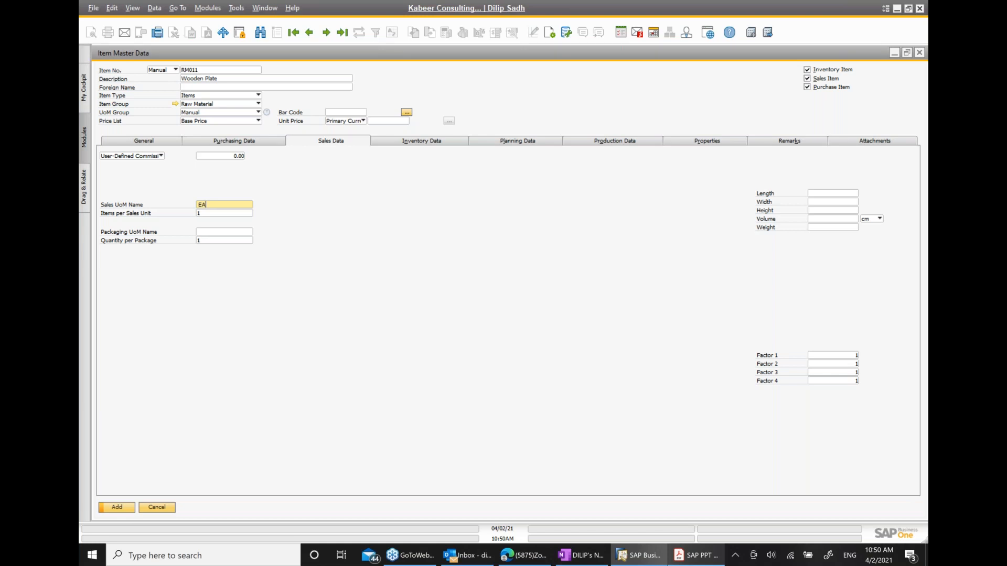
pyautogui.click(417, 142)
pyautogui.click(212, 175)
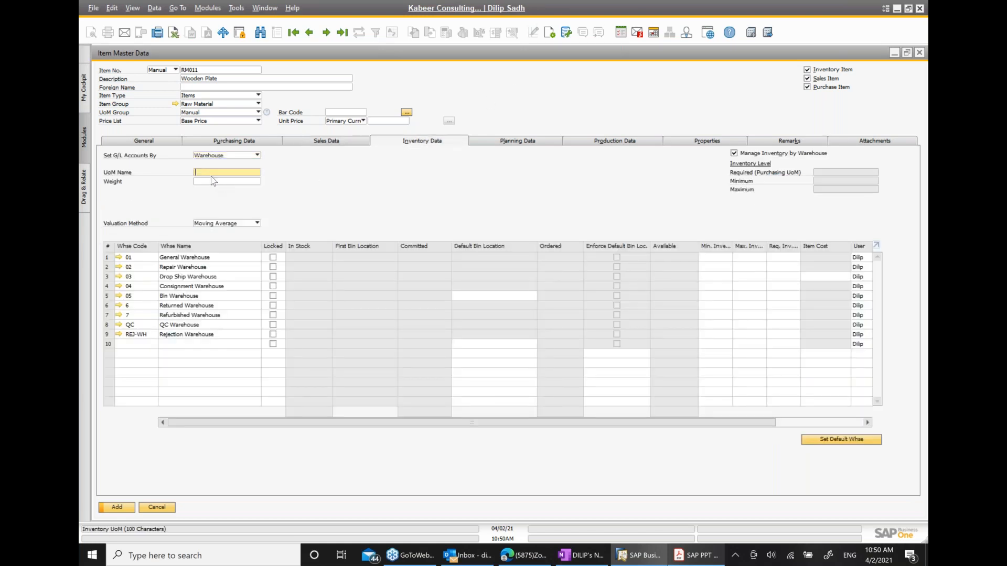
pyautogui.write('EA')
# Set the Wooden Plate item's planning method to MRP and its issue method to Manual
pyautogui.click(488, 140)
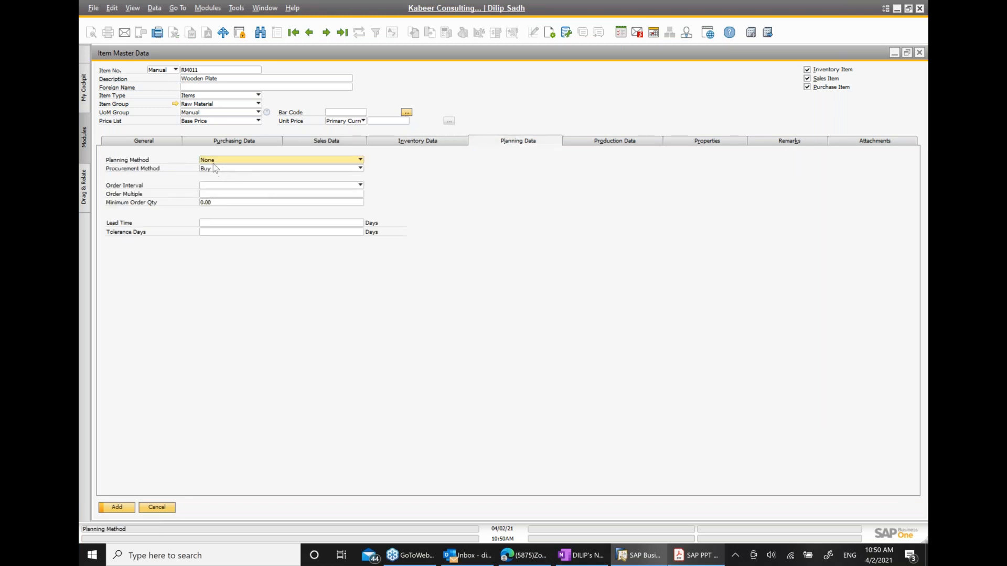
pyautogui.click(213, 161)
pyautogui.click(209, 170)
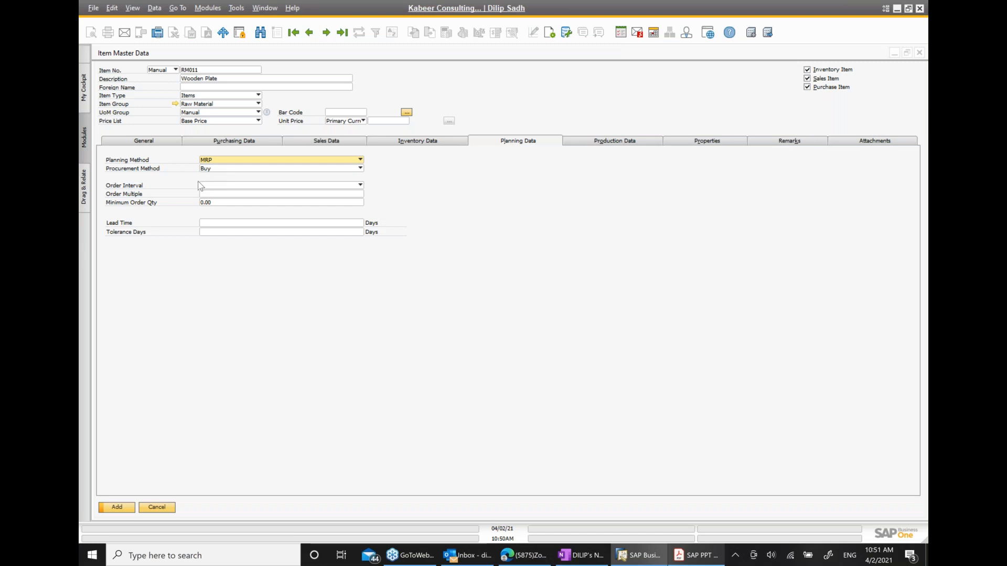
pyautogui.click(612, 142)
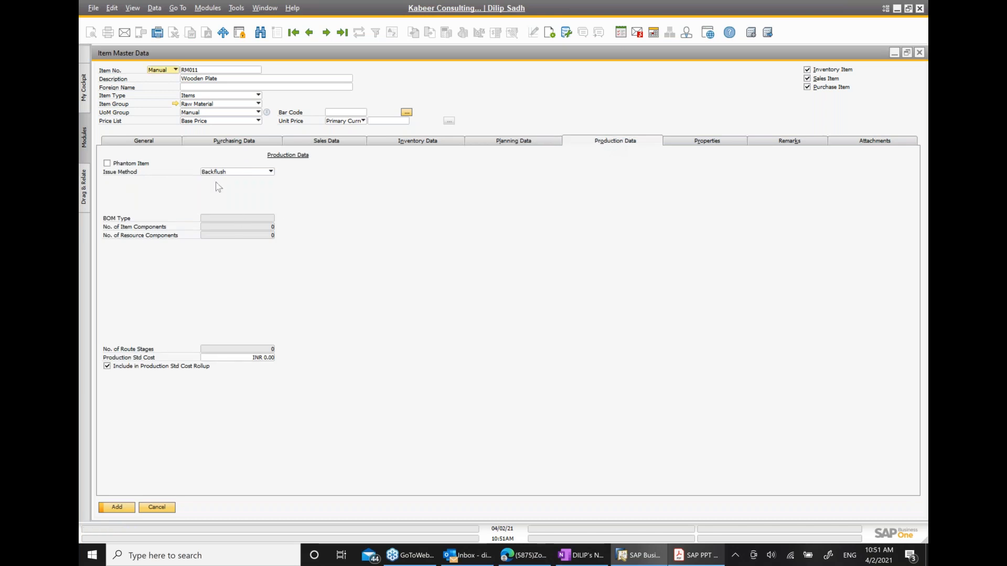
pyautogui.click(259, 171)
pyautogui.click(222, 188)
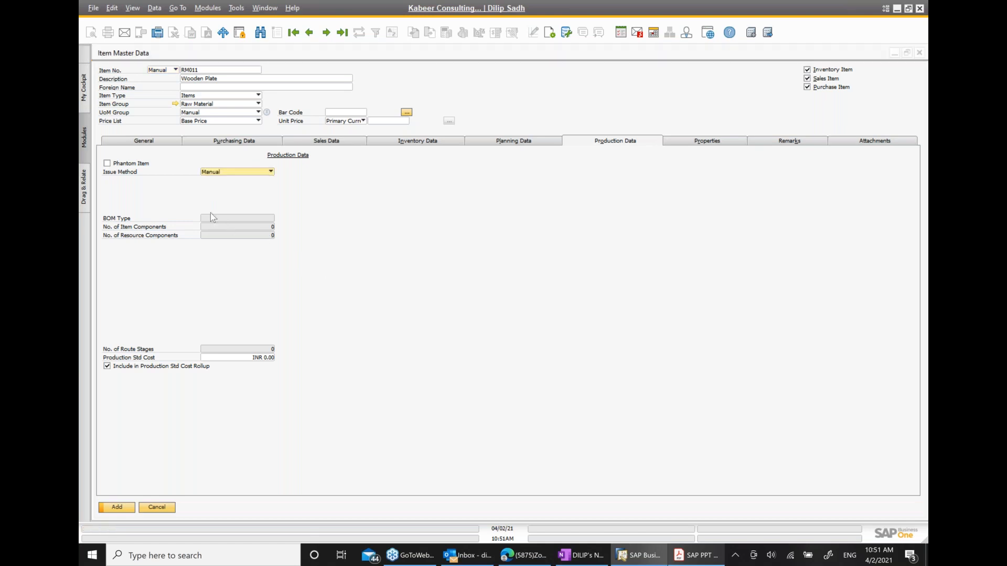
# Change the Wooden Plate item number to RM011A and add the item
pyautogui.click(150, 141)
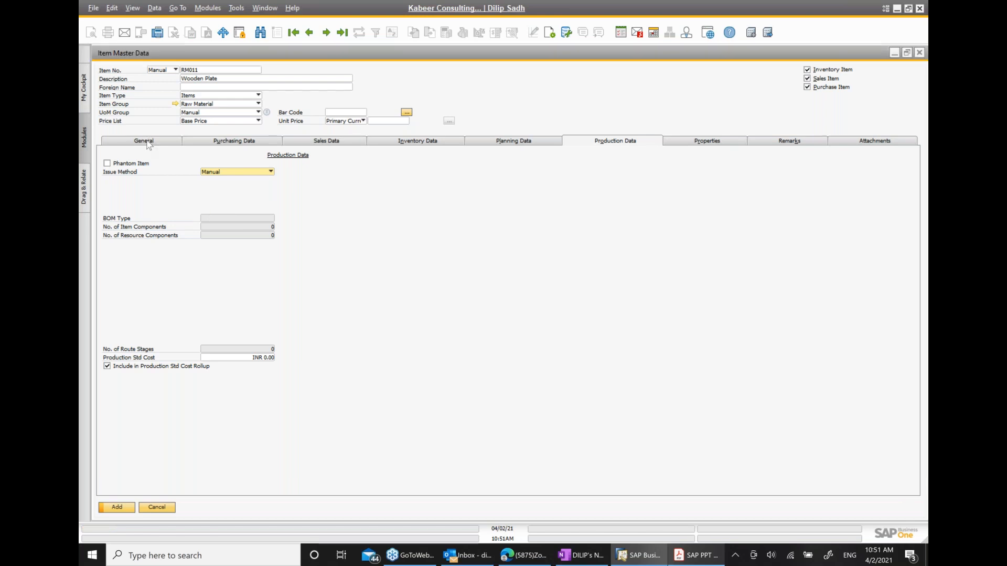
pyautogui.click(124, 510)
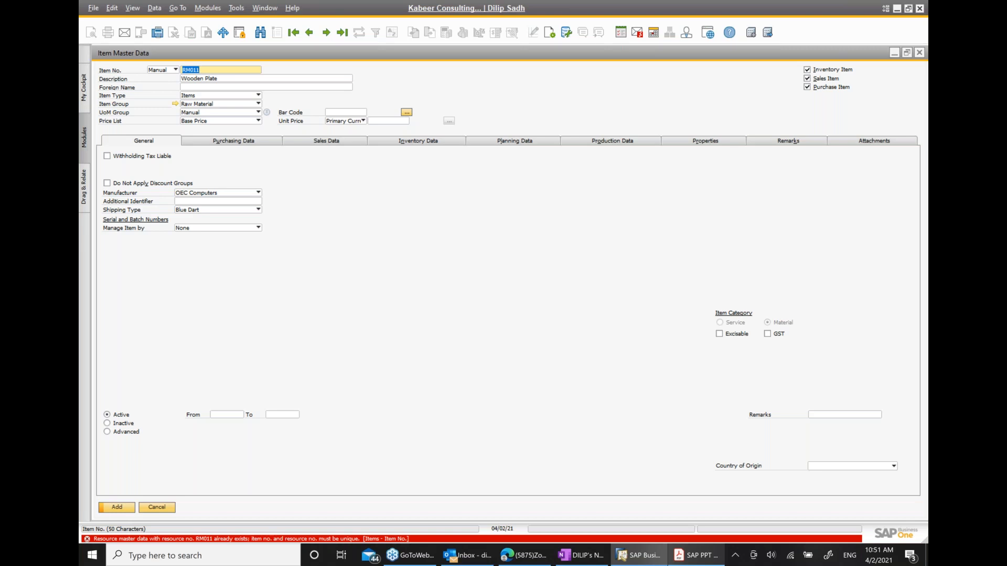
pyautogui.click(215, 73)
pyautogui.write('A')
pyautogui.click(117, 508)
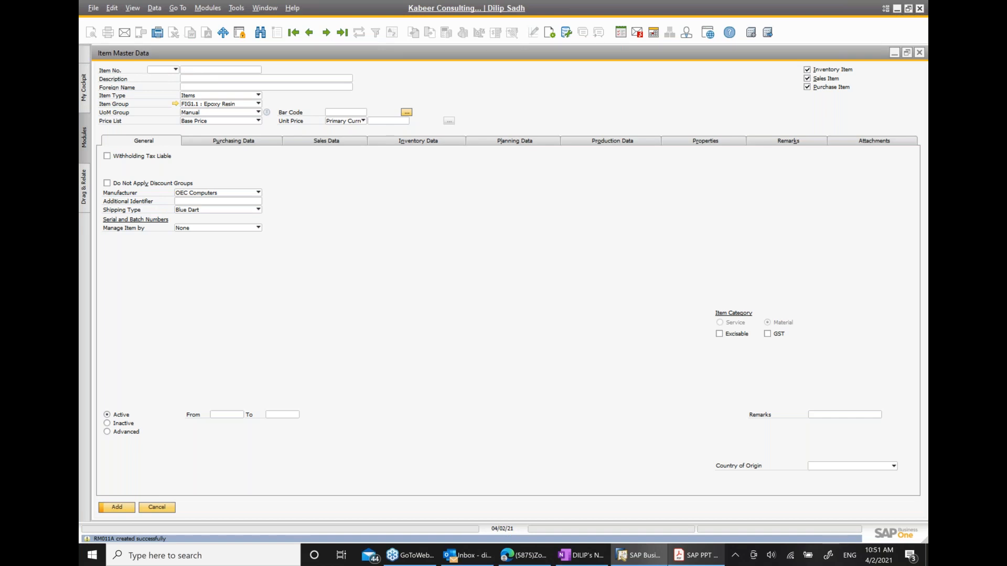
# Switch to OneNote and add the sub-bullet "RM011 A = Wooden Plate", checking the component name against the routed BOM slide in the PDF
pyautogui.click(586, 562)
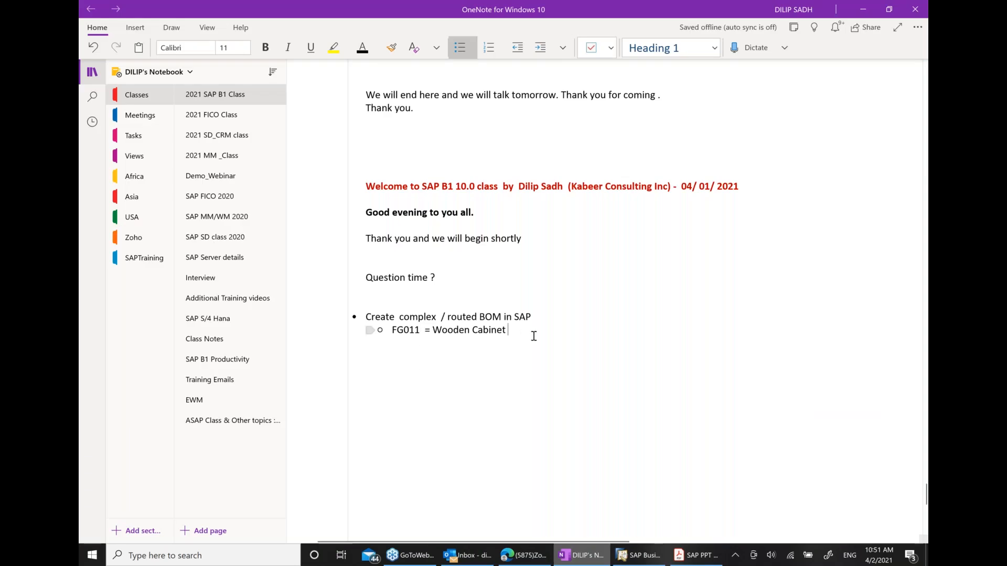
pyautogui.press('Return')
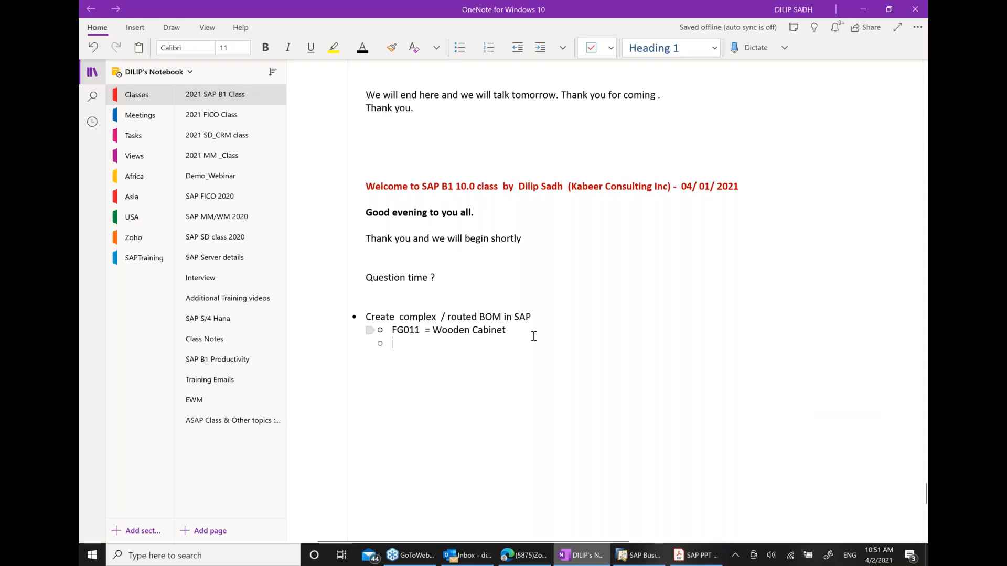
pyautogui.write('RM0')
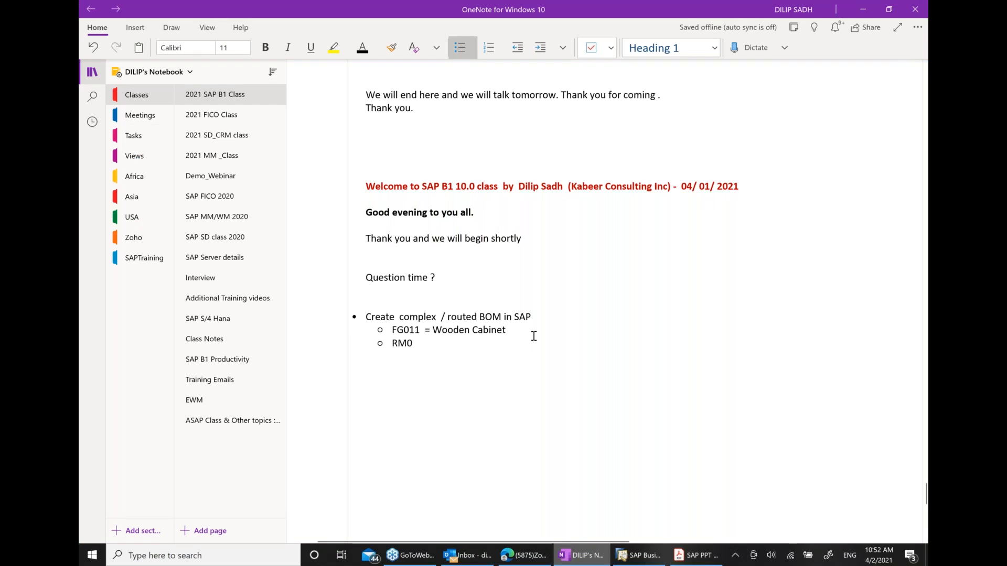
pyautogui.write('11 A =')
pyautogui.click(697, 556)
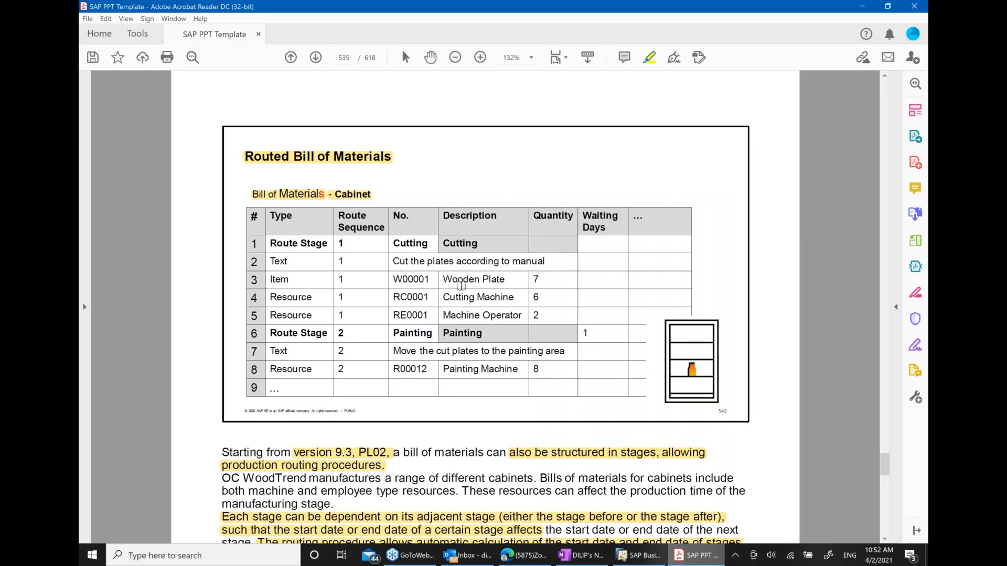
pyautogui.click(592, 560)
pyautogui.write('Wooden Plat')
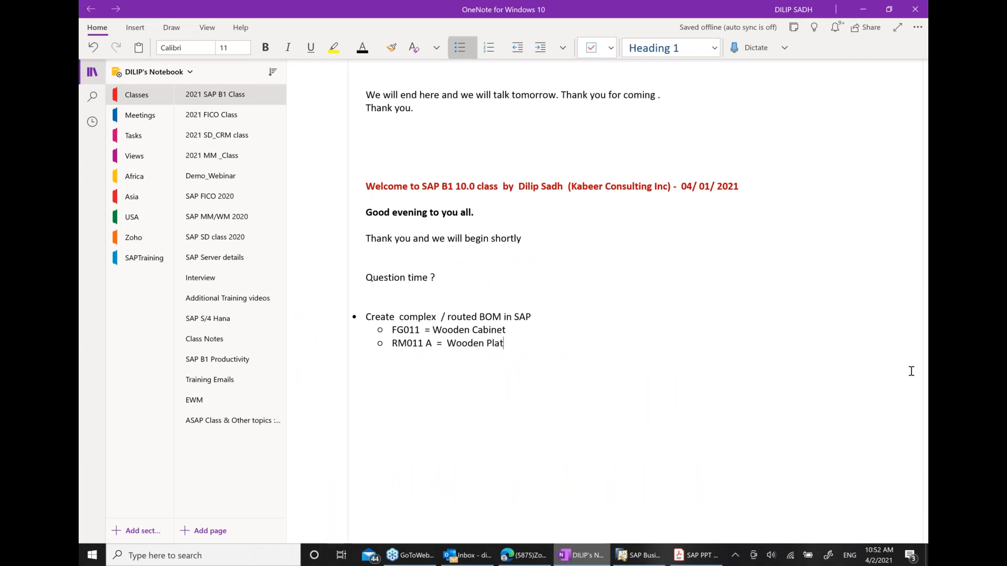
# Review the routed BOM slide's stages and resources in the PDF, and close the Item Master Data window in SAP Business One
pyautogui.click(719, 559)
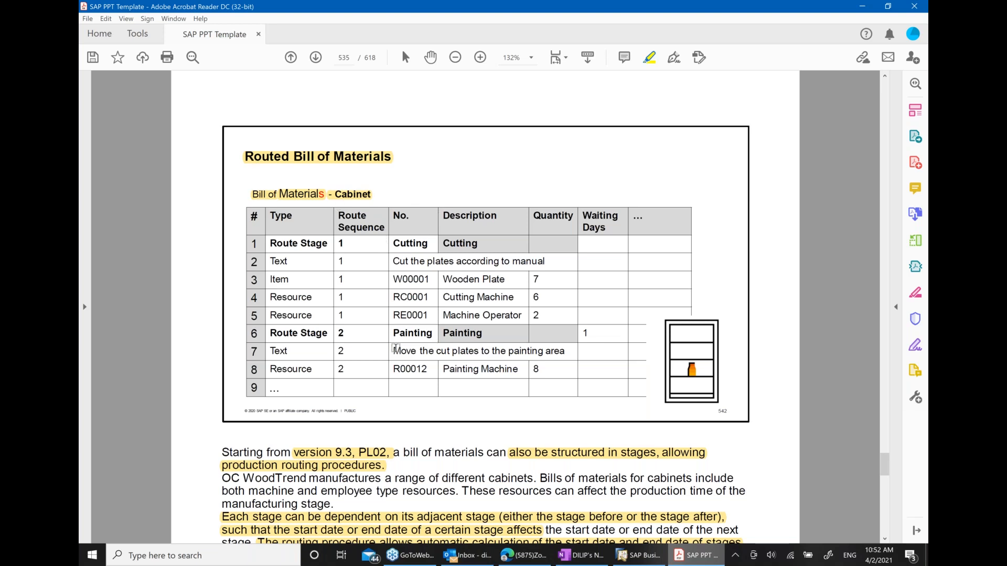
pyautogui.scroll(-2, 388, 347)
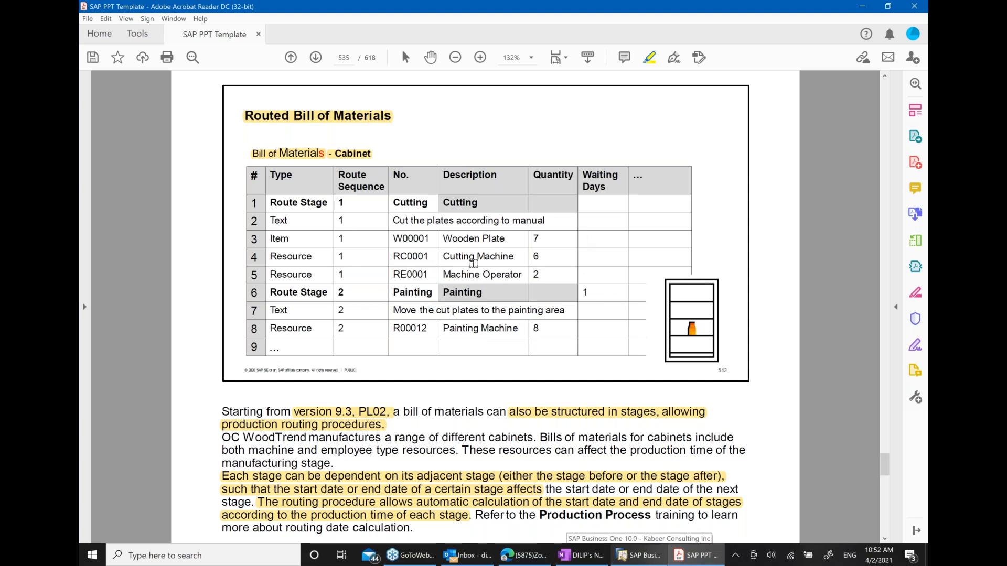
pyautogui.click(638, 561)
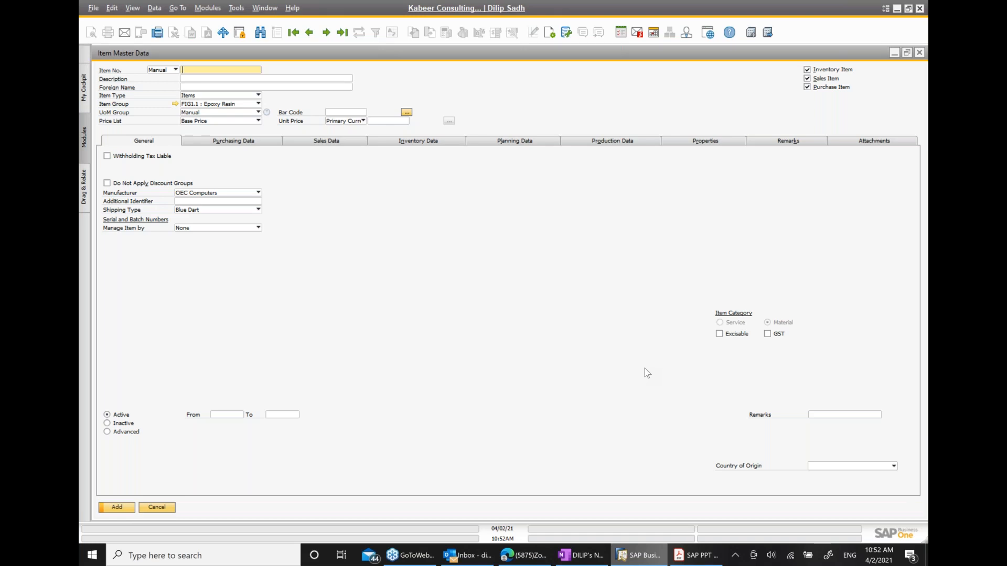
pyautogui.click(919, 52)
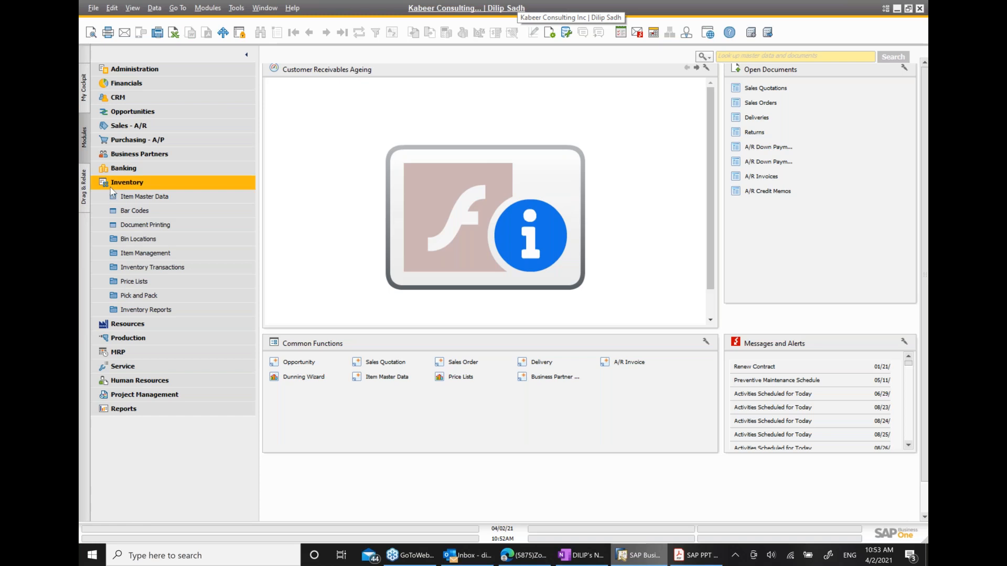
# Open the production Bill of Materials form and start a new record
pyautogui.click(133, 182)
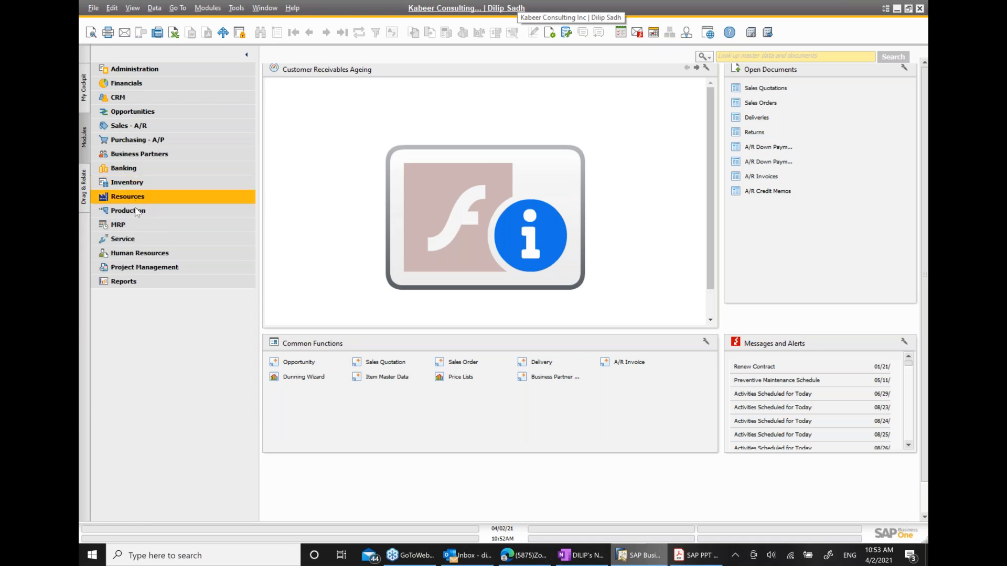
pyautogui.click(131, 210)
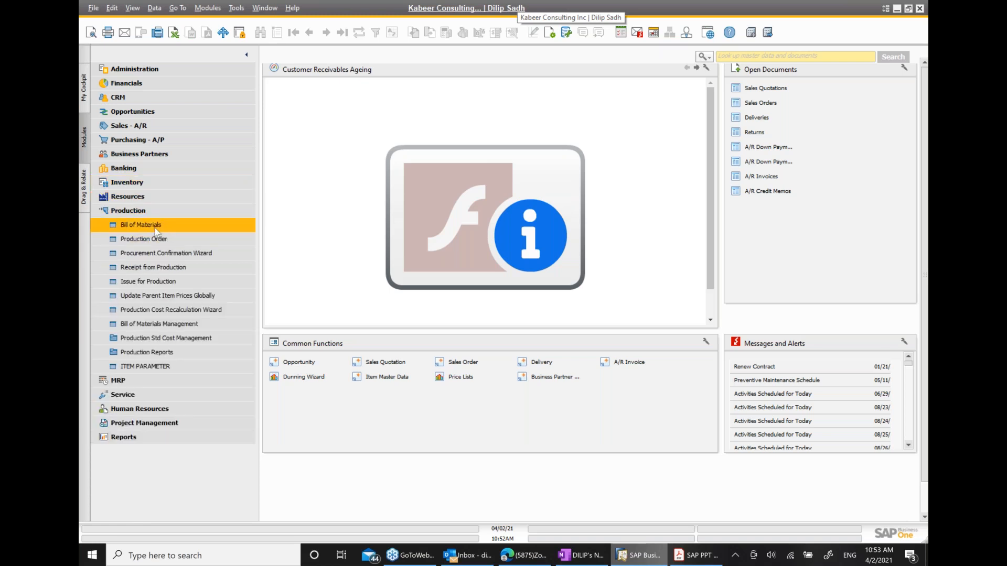
pyautogui.click(140, 225)
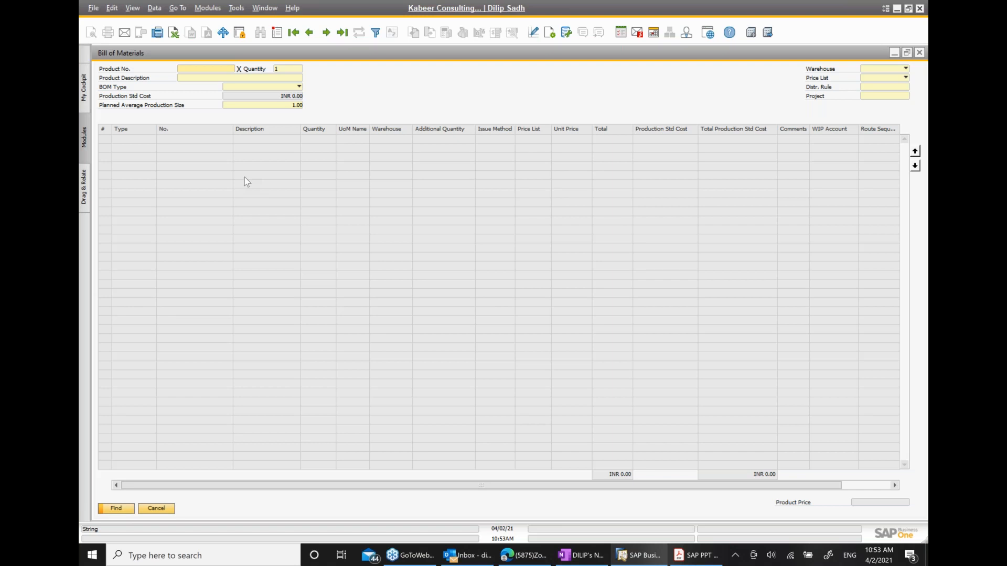
pyautogui.click(195, 70)
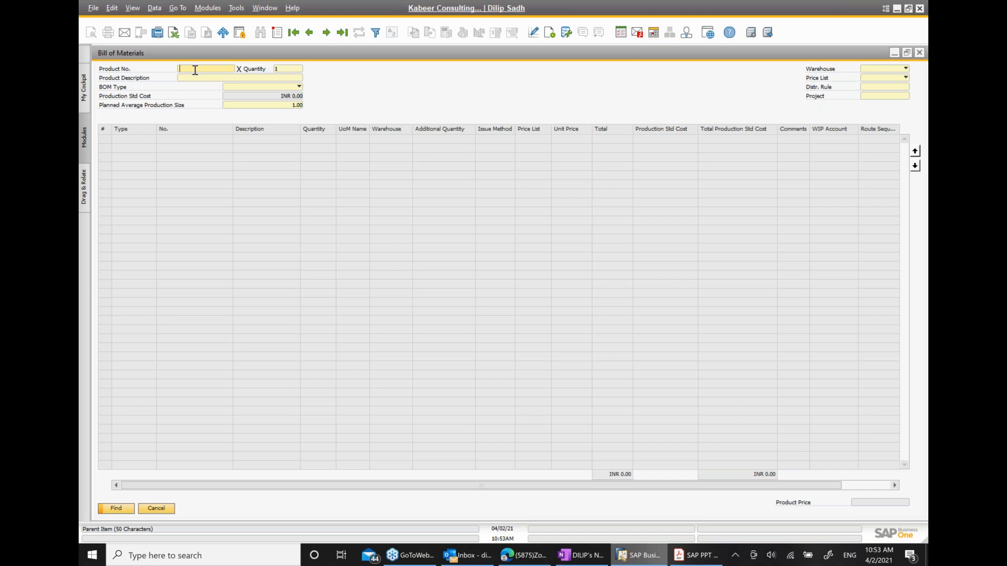
pyautogui.hotkey('ctrl', 'a')
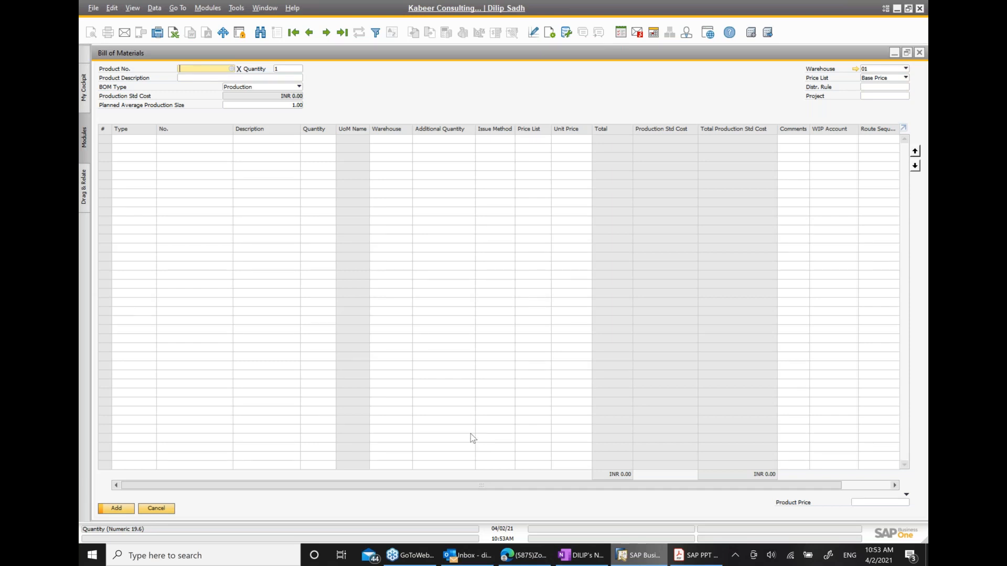
# Check the finished product's number in the OneNote notes and set the bill of materials' product to FG011 Wooden Cabinet
pyautogui.click(616, 558)
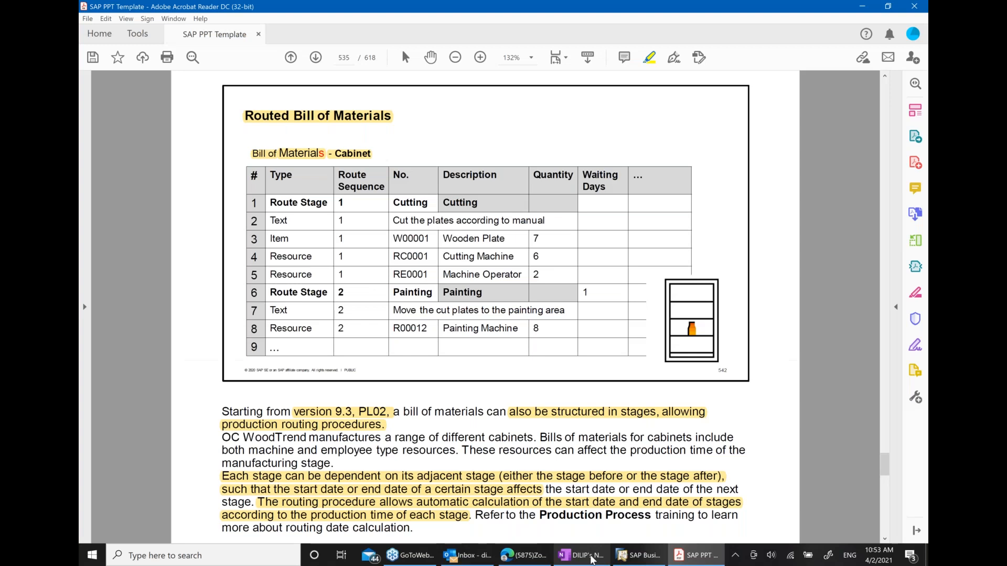
pyautogui.click(582, 556)
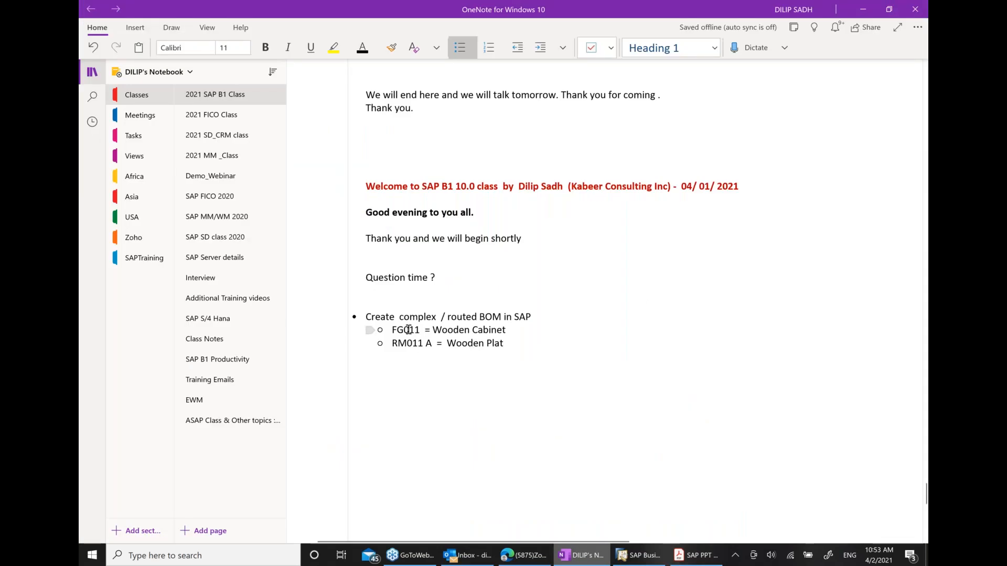
pyautogui.click(650, 558)
pyautogui.write('fg011')
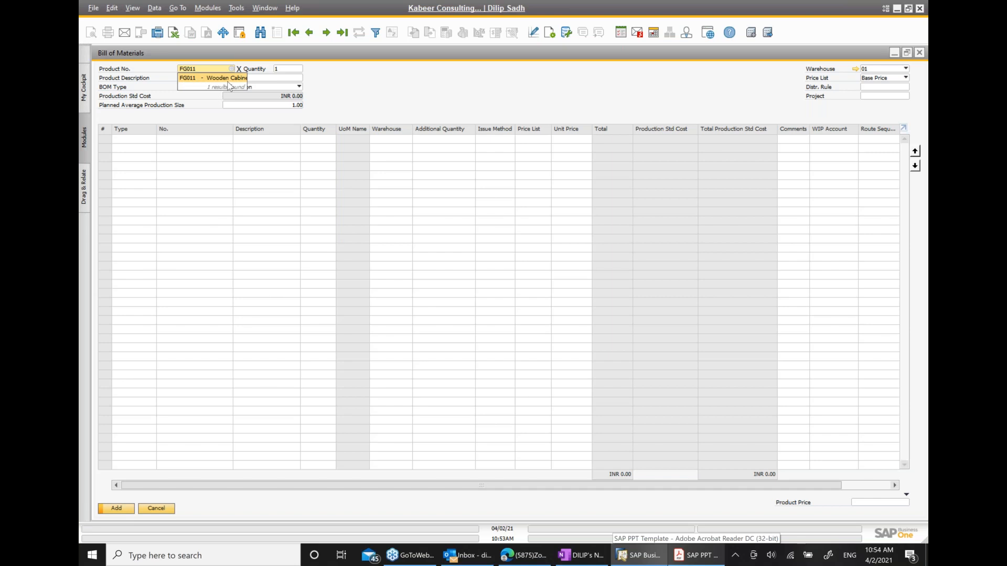
pyautogui.click(230, 78)
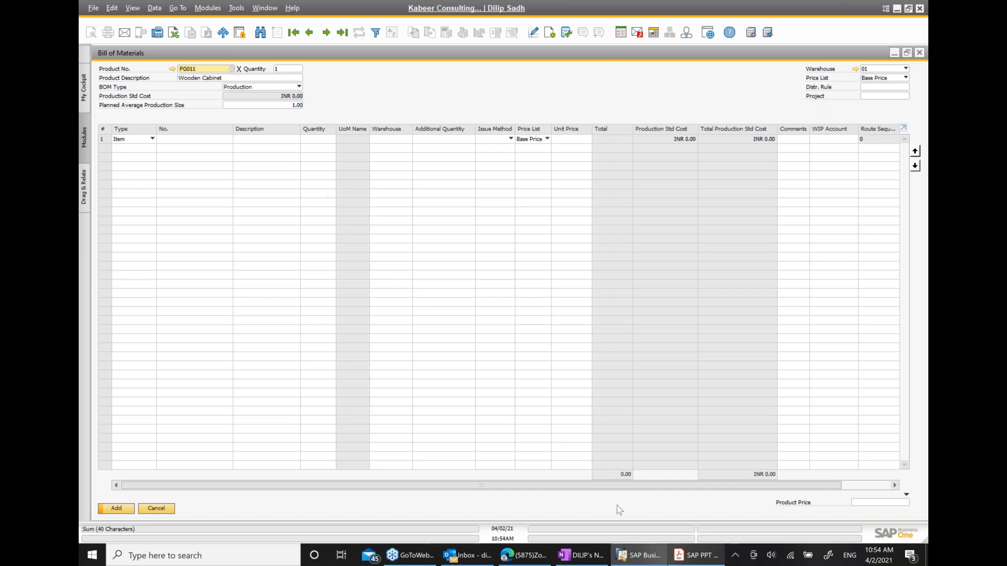
# Consult the routed BOM slide in the PDF and make the first line a Route Stage using Production Stage 1
pyautogui.click(698, 555)
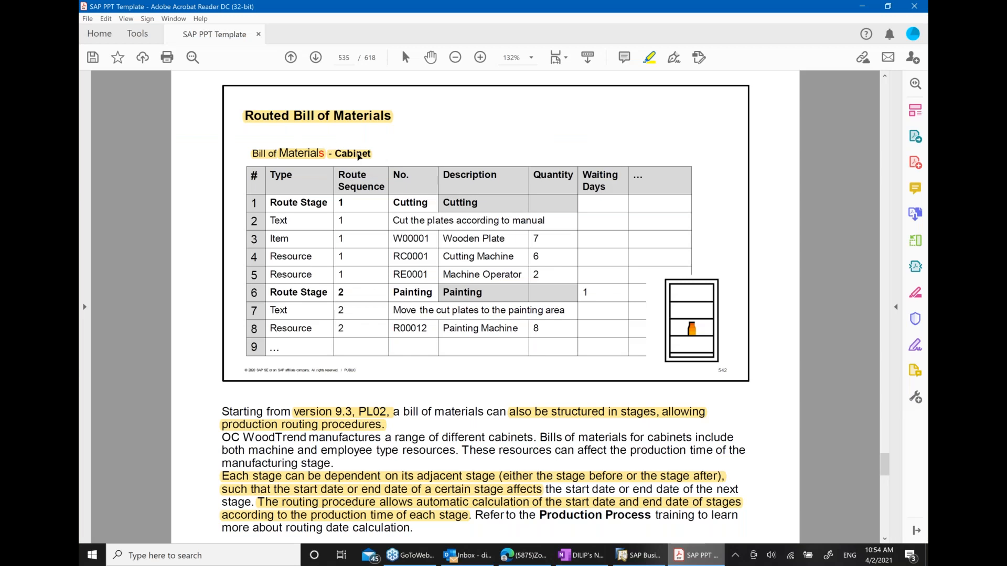
pyautogui.scroll(1, 358, 156)
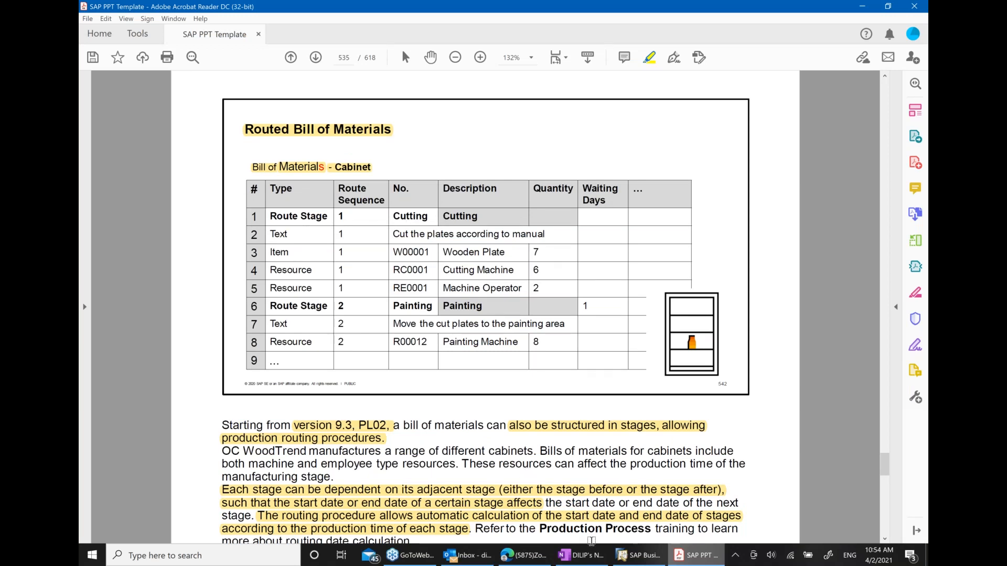
pyautogui.click(639, 555)
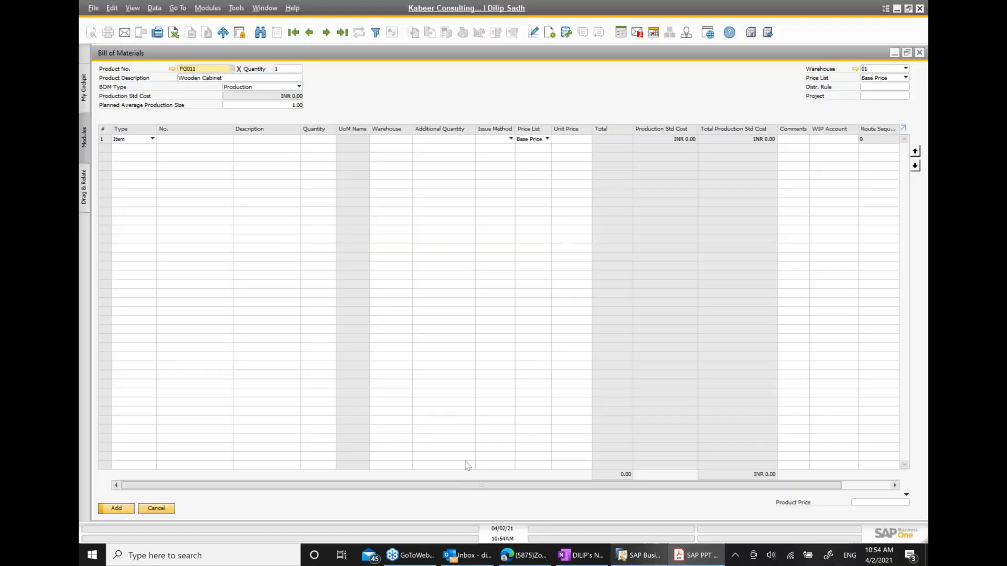
pyautogui.click(152, 139)
pyautogui.click(130, 176)
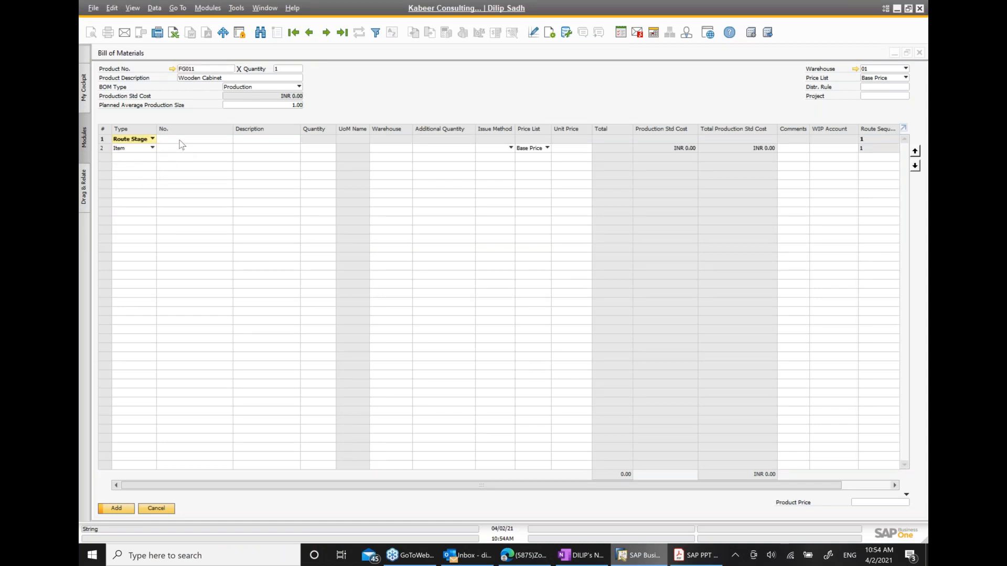
pyautogui.click(229, 141)
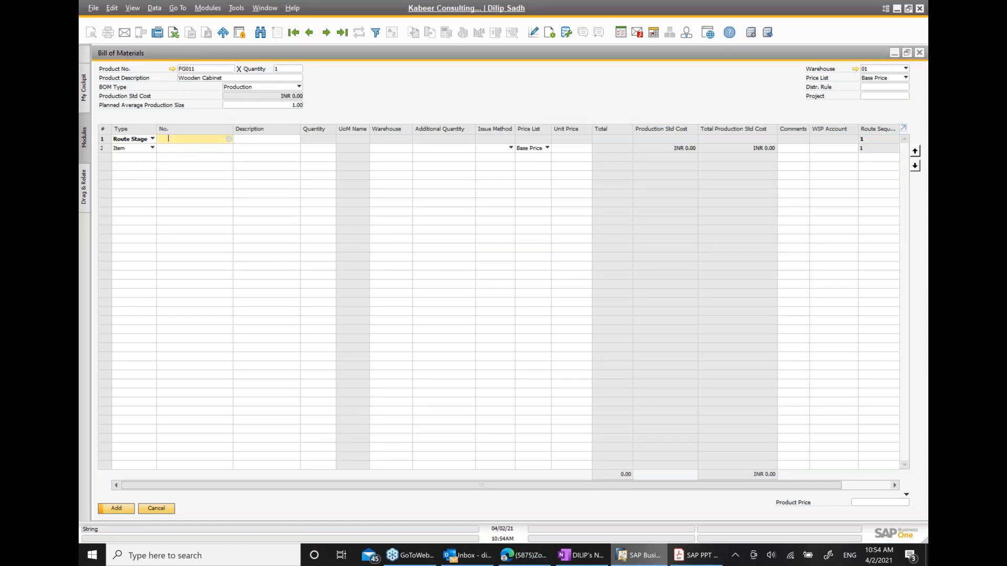
pyautogui.click(229, 140)
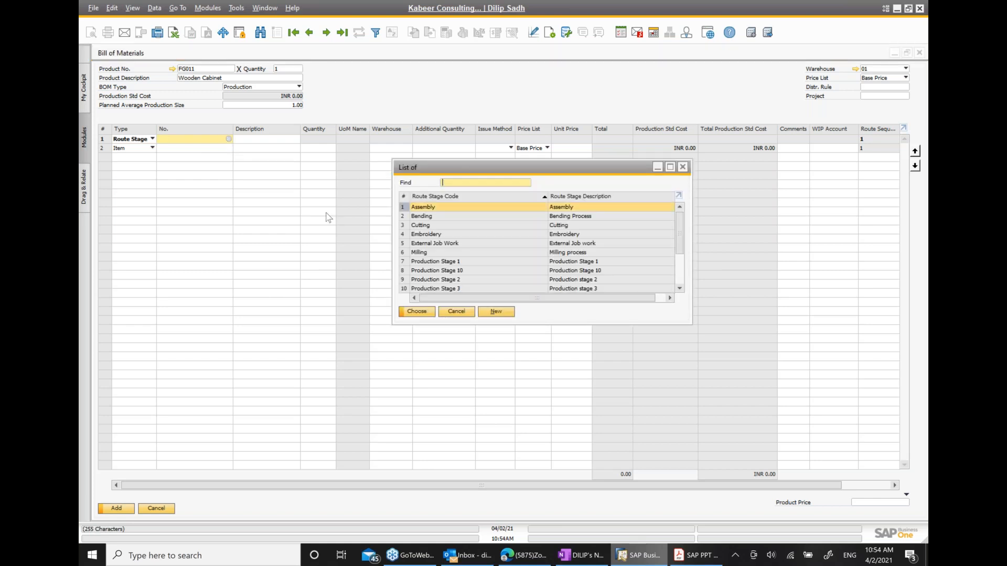
pyautogui.click(444, 262)
pyautogui.doubleClick(443, 262)
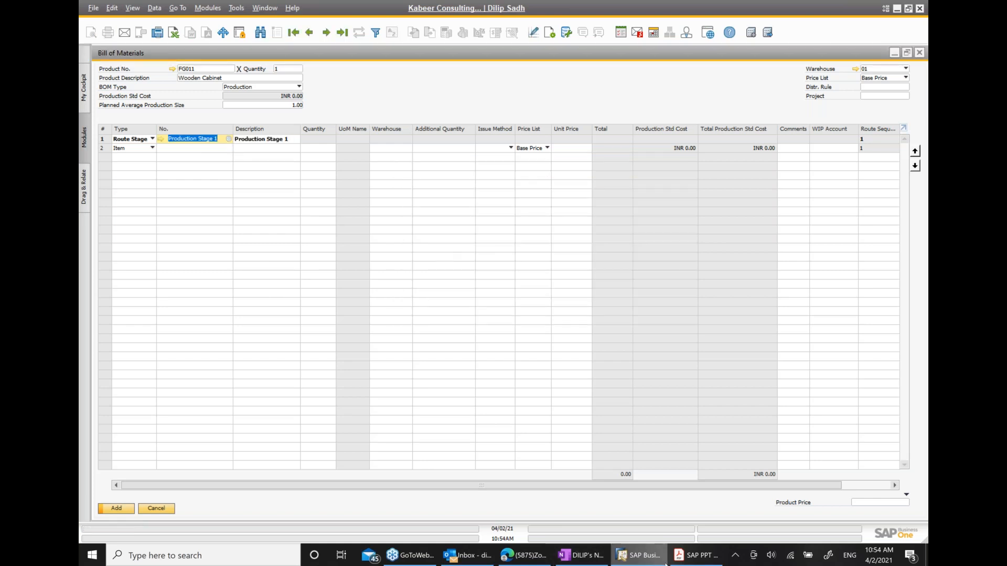
# Check the slide's resources in the PDF and make the second BOM line a Resource using Cutting
pyautogui.click(585, 557)
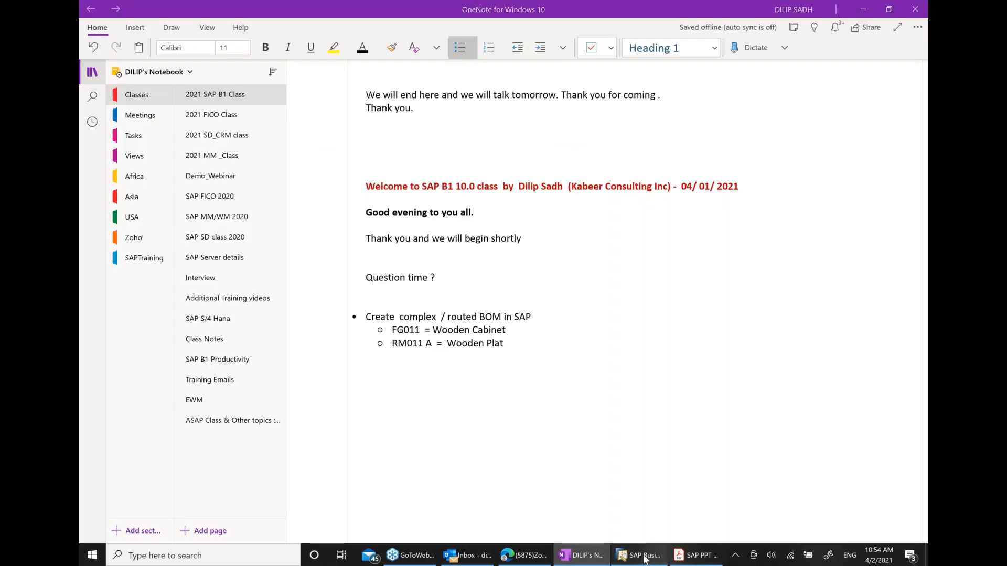
pyautogui.click(639, 556)
pyautogui.moveTo(713, 562); pyautogui.dragTo(677, 560)
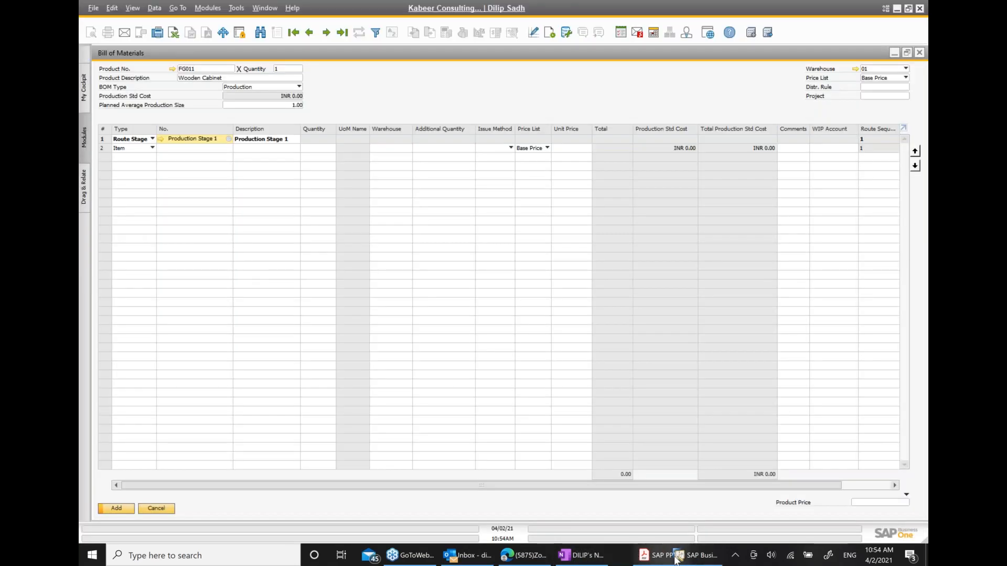
pyautogui.click(641, 556)
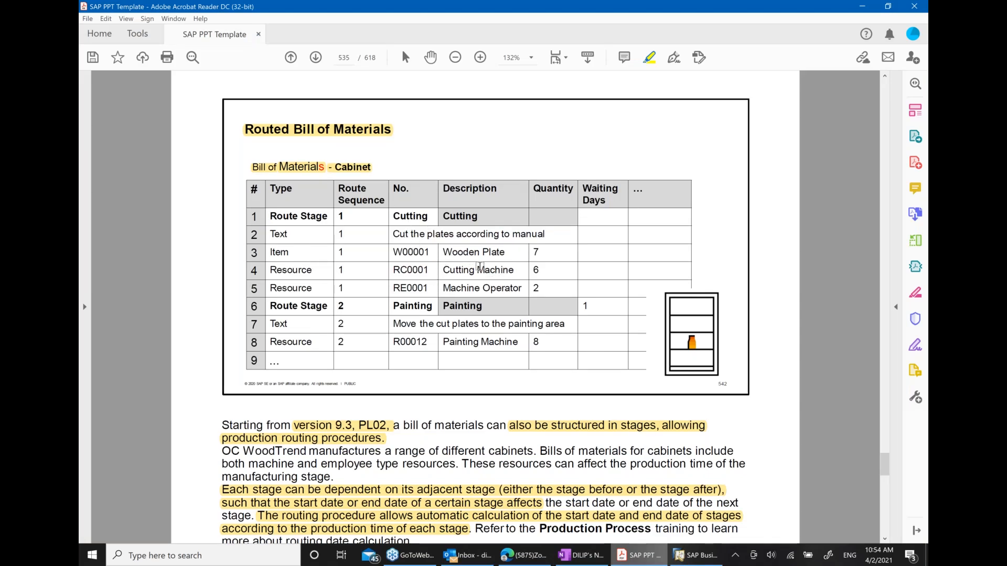
pyautogui.click(687, 556)
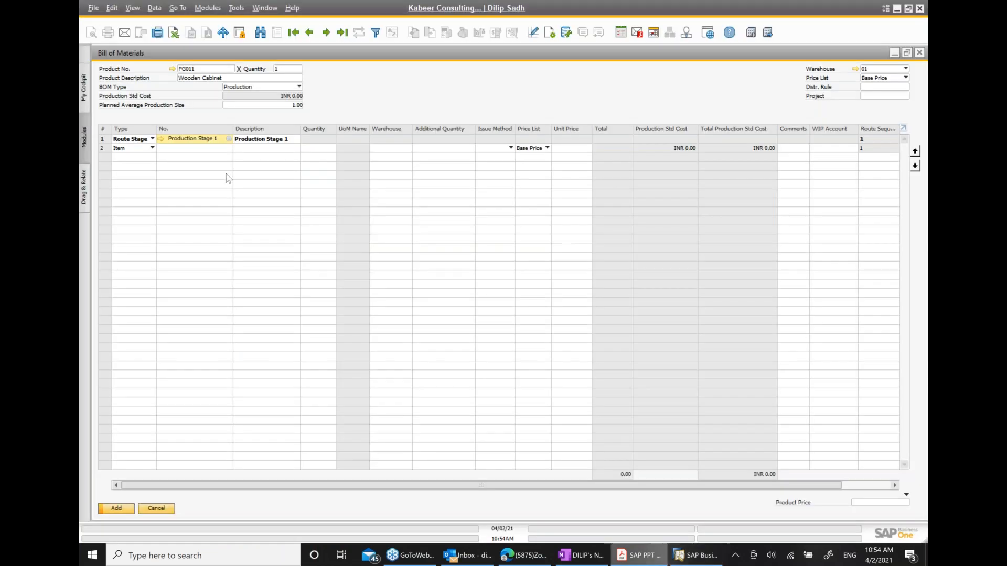
pyautogui.click(153, 147)
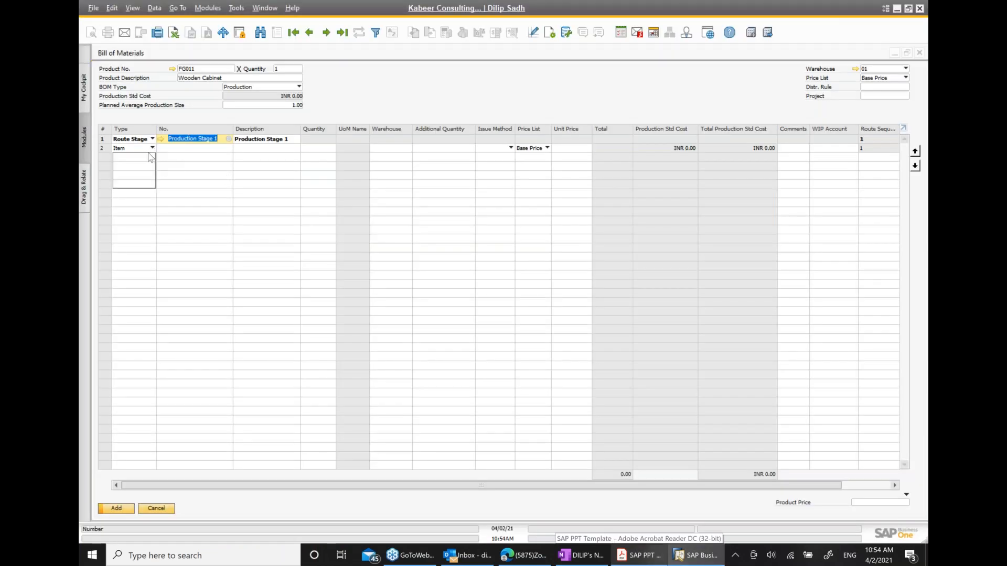
pyautogui.click(137, 167)
pyautogui.click(178, 150)
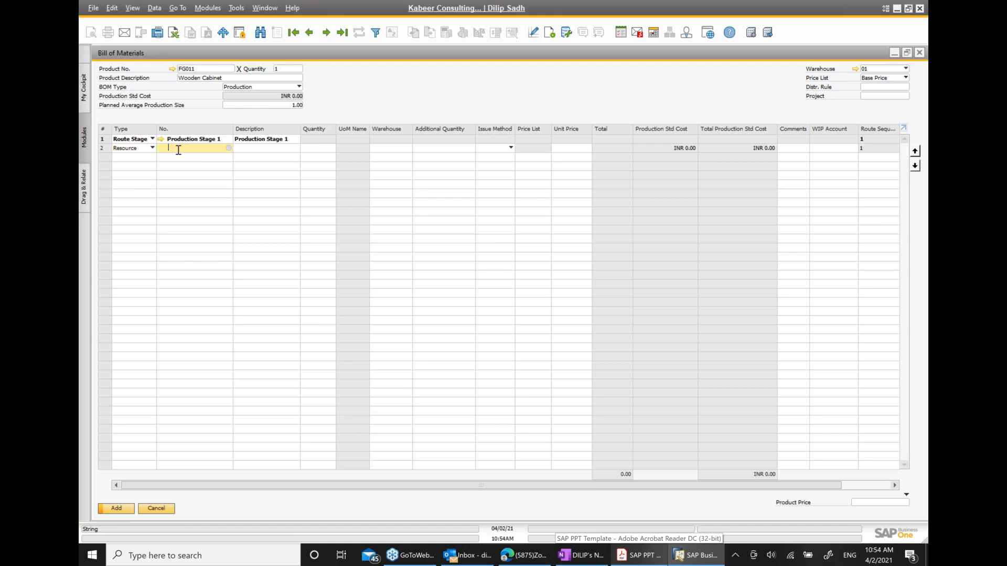
pyautogui.click(228, 148)
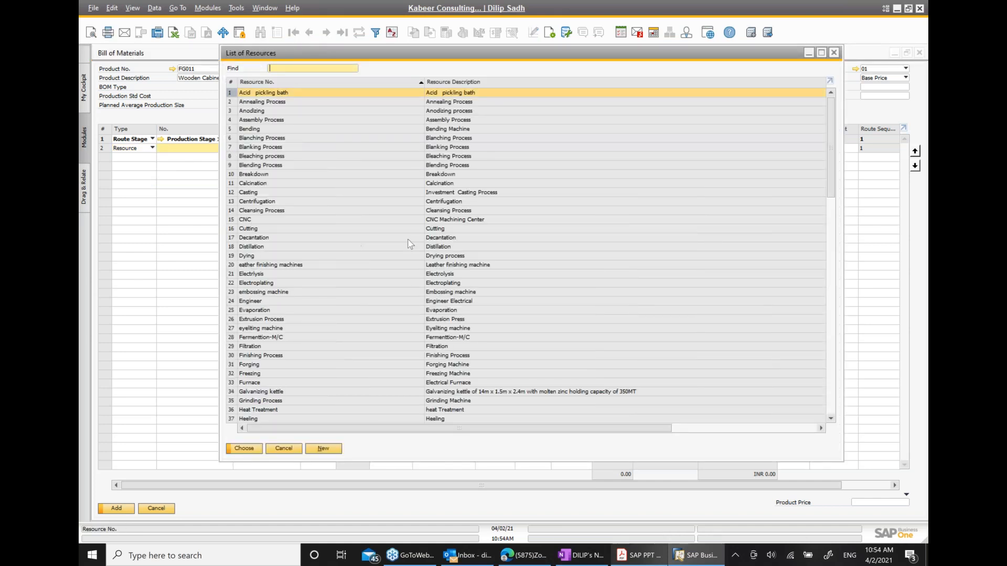
pyautogui.click(436, 230)
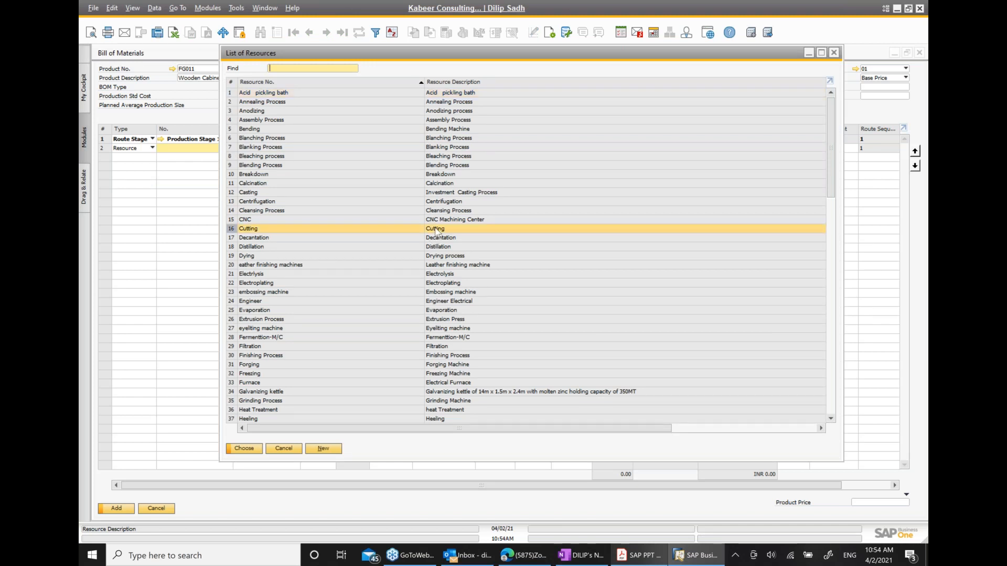
pyautogui.doubleClick(436, 231)
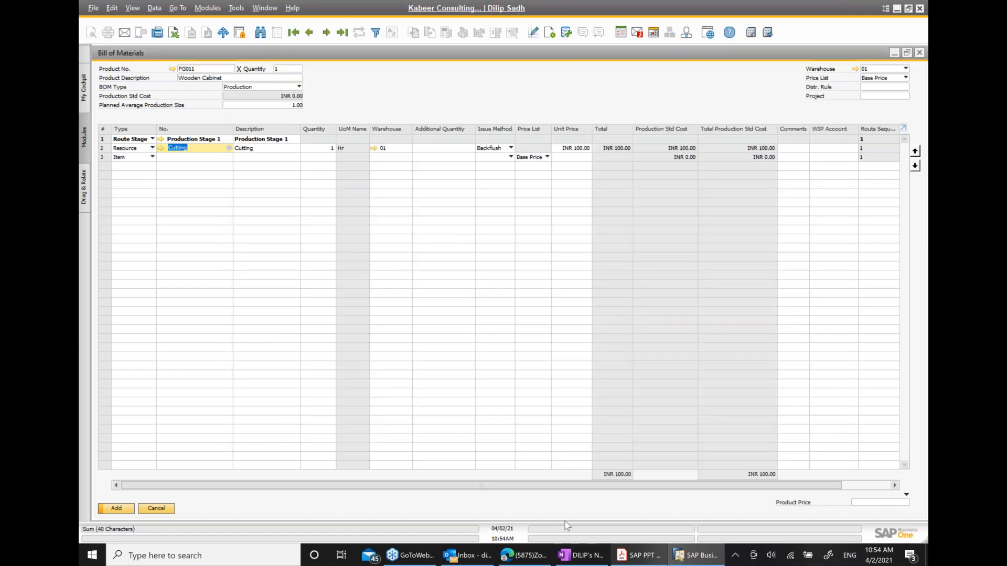
# Switch to Acrobat Reader and highlight "Cutting Machine" and "Machine Operator" in the routed BOM table
pyautogui.click(640, 561)
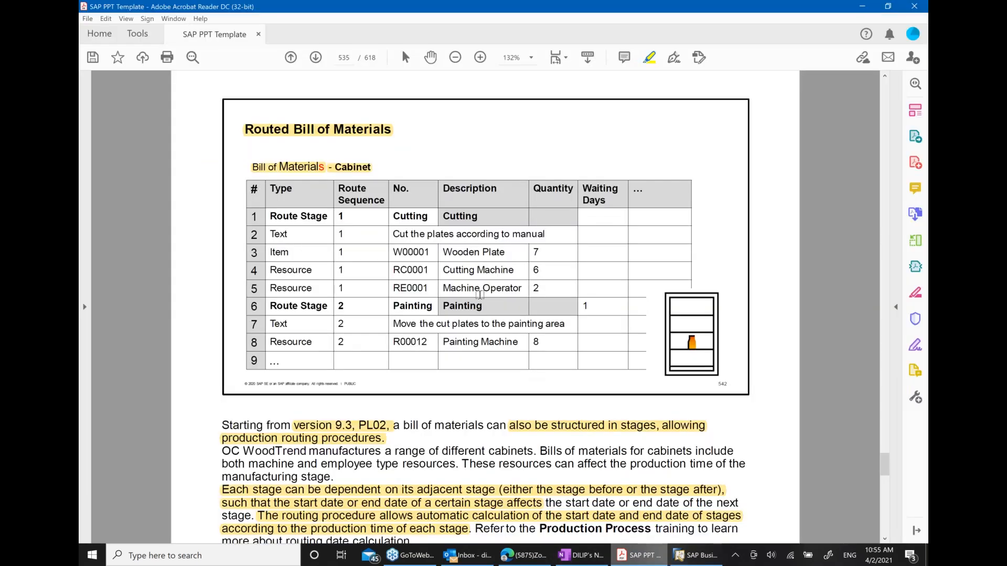
pyautogui.moveTo(444, 272); pyautogui.dragTo(515, 272)
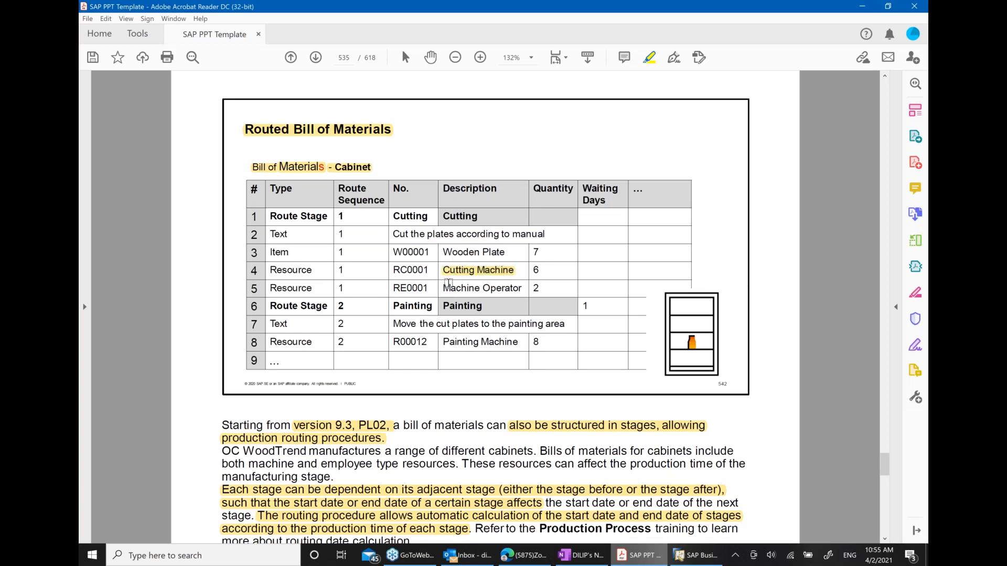
pyautogui.moveTo(444, 288); pyautogui.dragTo(519, 306)
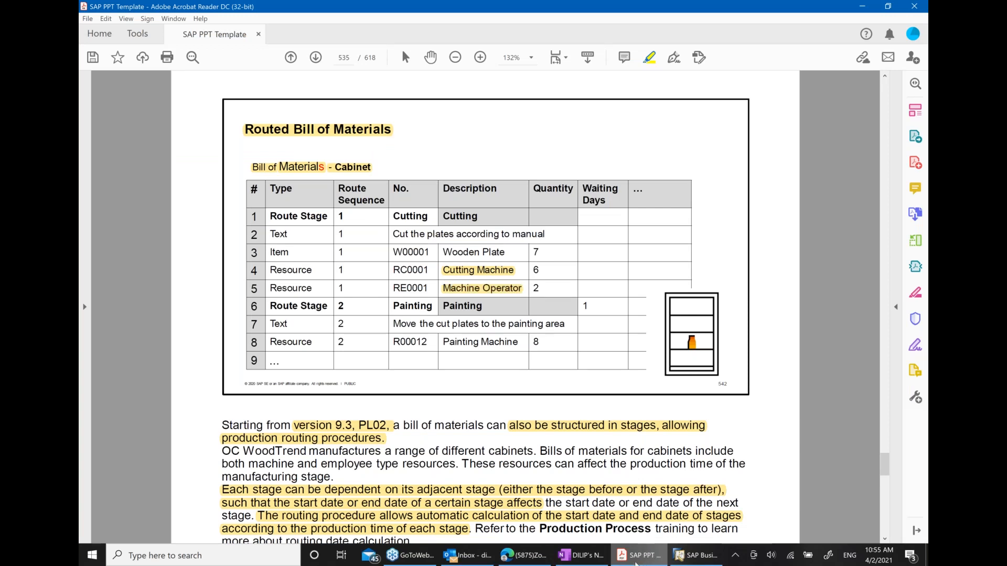
# Return to SAP Business One and make the third BOM line a Resource using Oprerator1
pyautogui.click(691, 555)
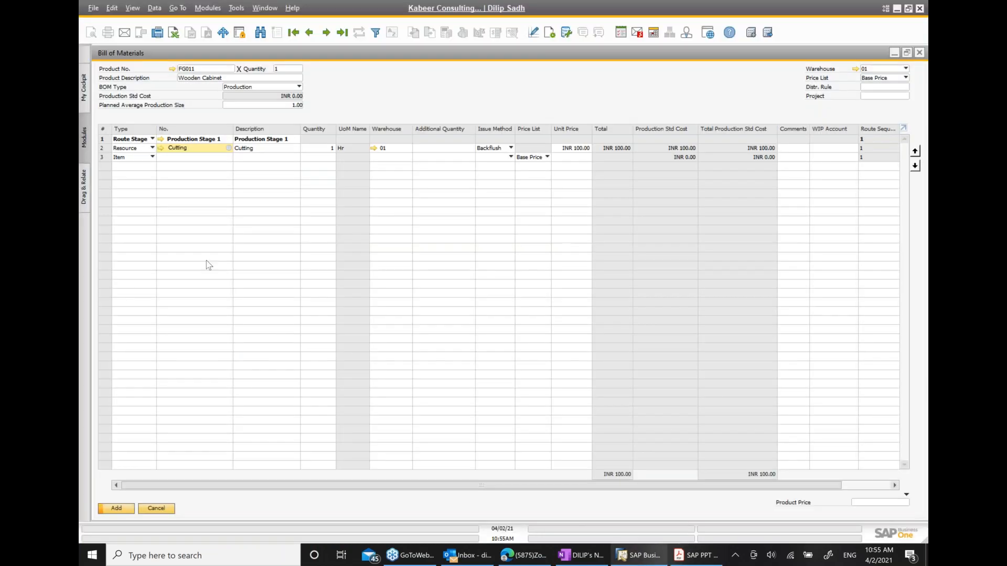
pyautogui.click(152, 157)
pyautogui.click(133, 177)
pyautogui.click(178, 157)
pyautogui.write('c')
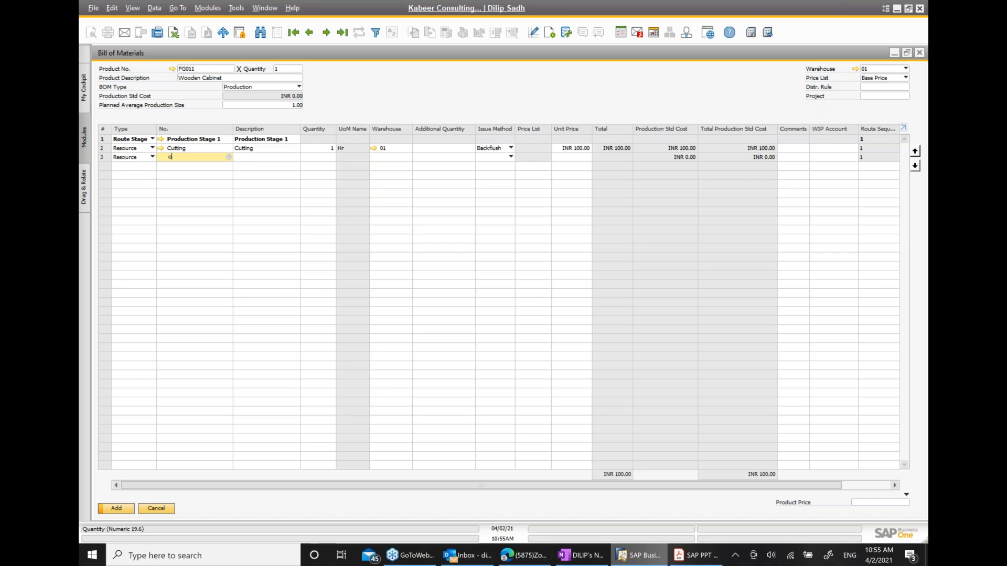
pyautogui.write('prerator1')
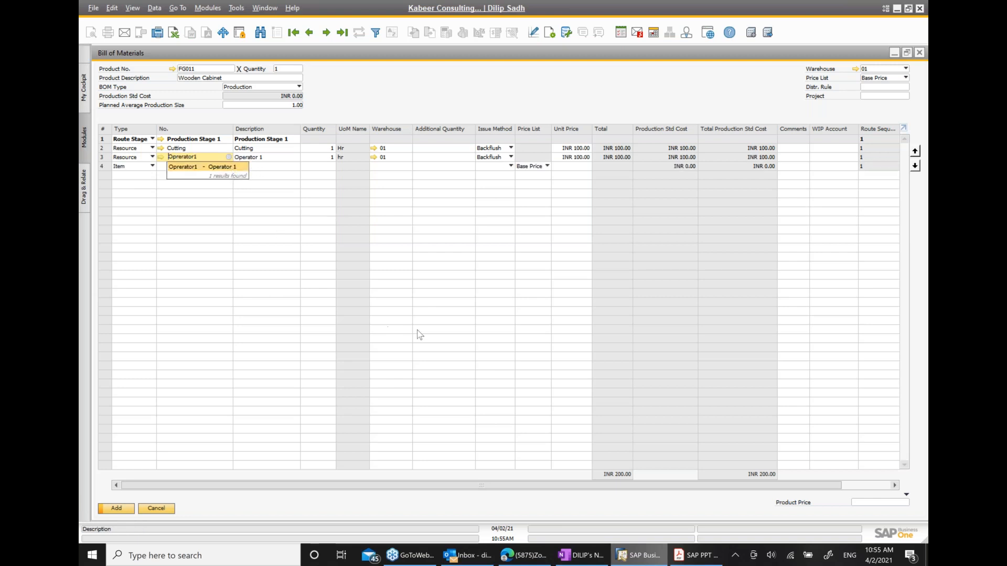
# Check the component number in the PDF and OneNote notes, and add item RM011A Wooden Plate as the fourth BOM line
pyautogui.click(700, 560)
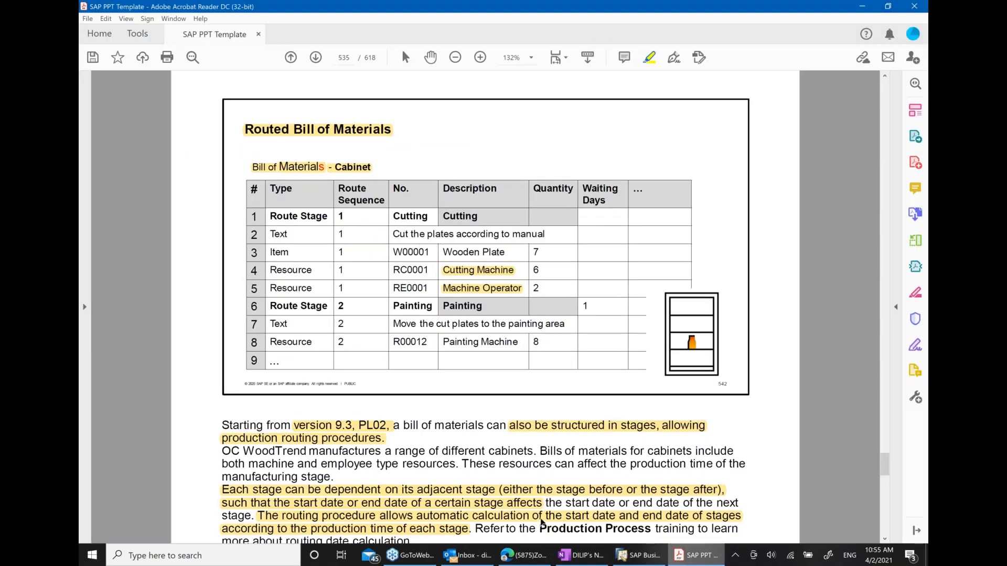
pyautogui.click(581, 557)
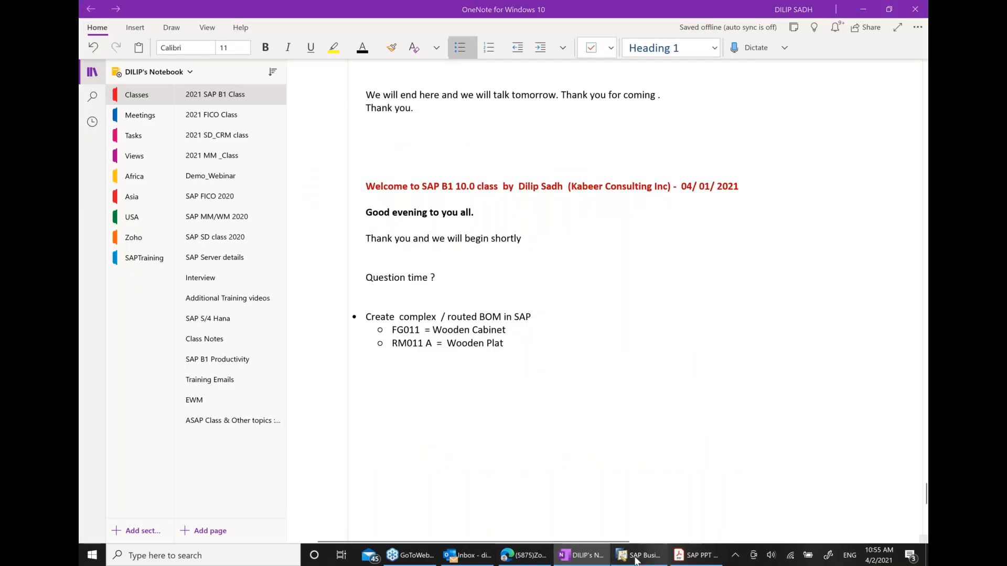
pyautogui.click(638, 560)
pyautogui.click(171, 166)
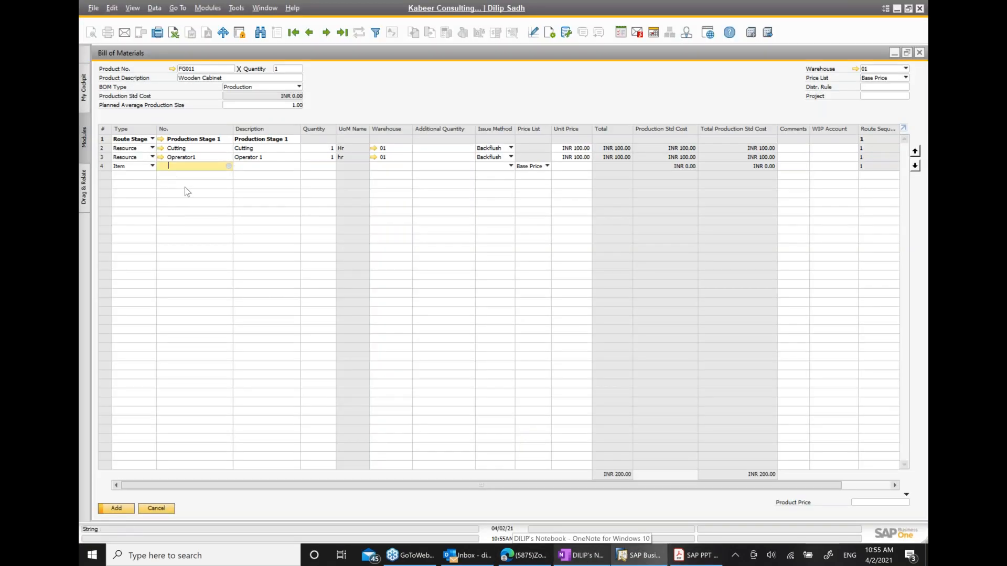
pyautogui.write('rm011a')
pyautogui.click(224, 177)
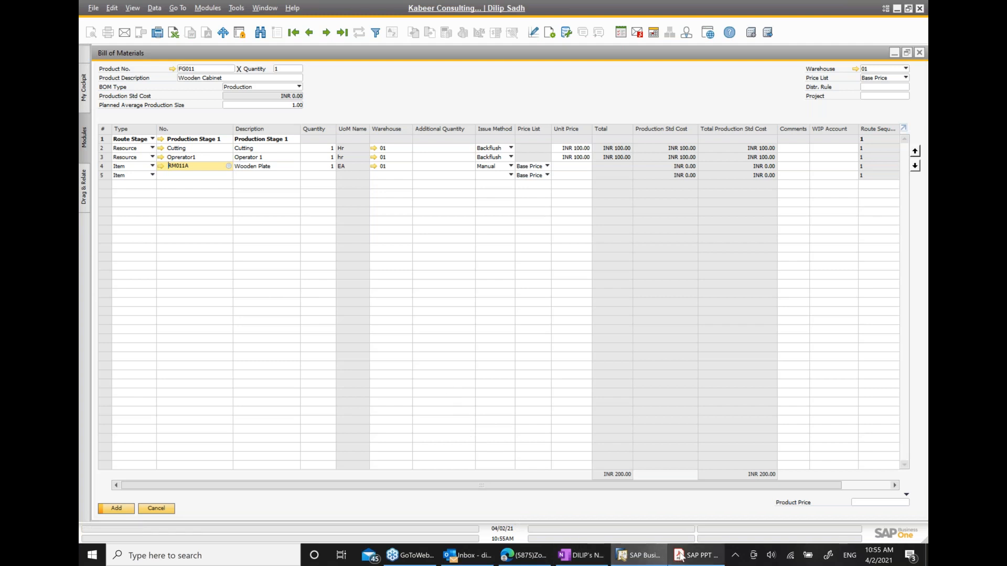
# Check the routed BOM table in the PDF, return to SAP Business One and insert a new row above the Cutting resource line
pyautogui.click(697, 555)
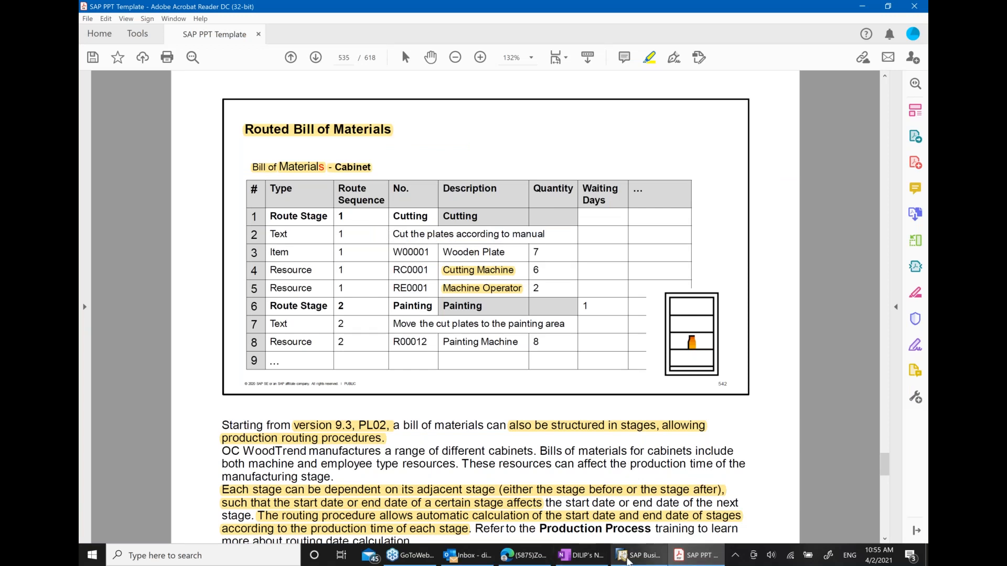
pyautogui.click(628, 561)
pyautogui.click(107, 150)
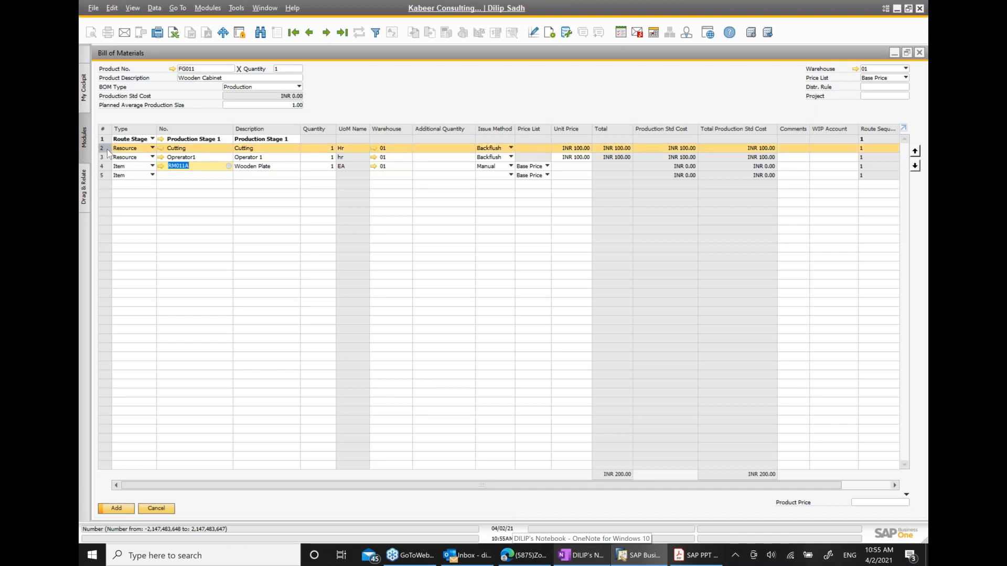
pyautogui.rightClick(108, 152)
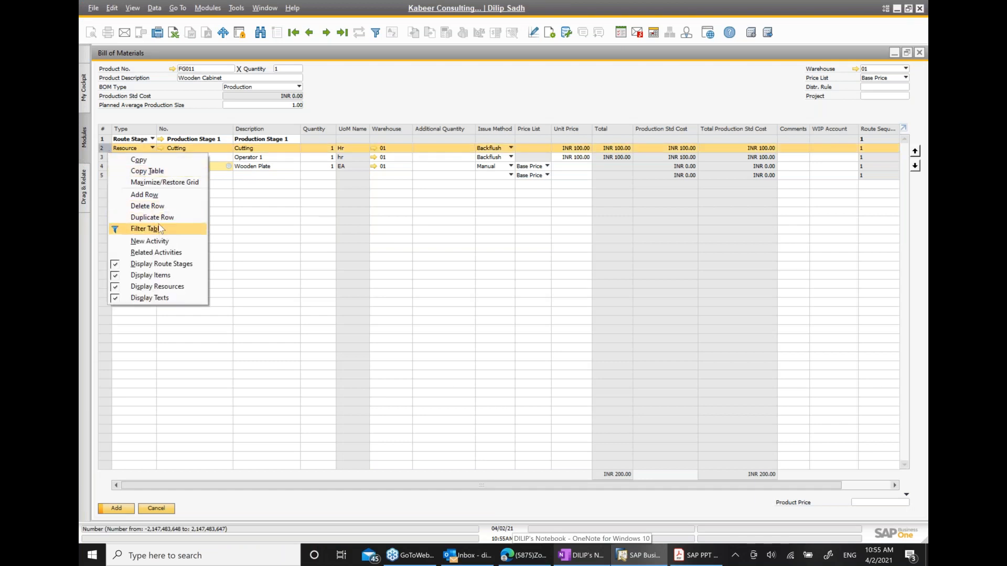
pyautogui.click(154, 195)
# Make the new second BOM line a Text line reading "Cut the plate acording cabinat manual"
pyautogui.click(152, 148)
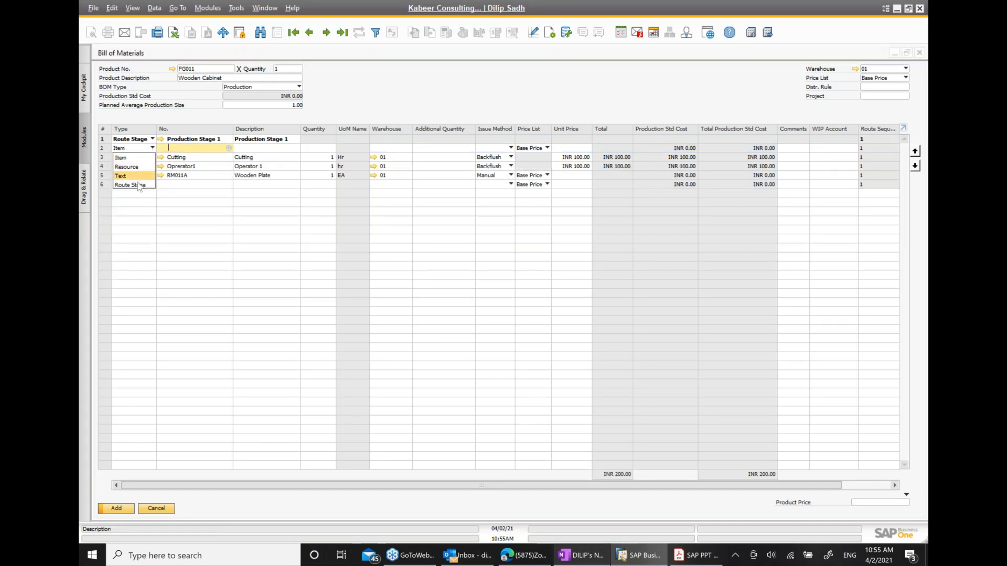
pyautogui.click(134, 178)
pyautogui.write('cut ')
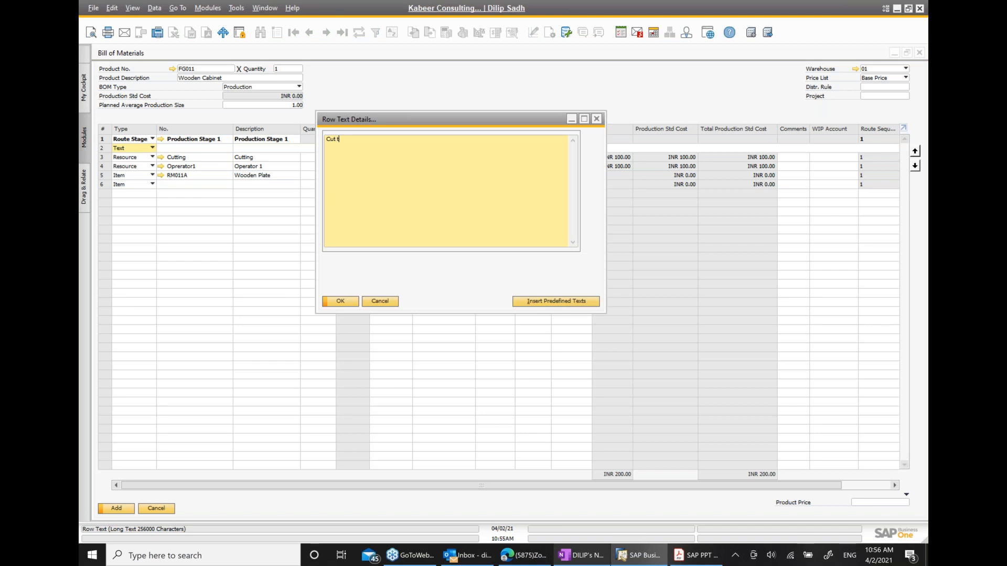
pyautogui.write('the plate acrding  cabinat manual')
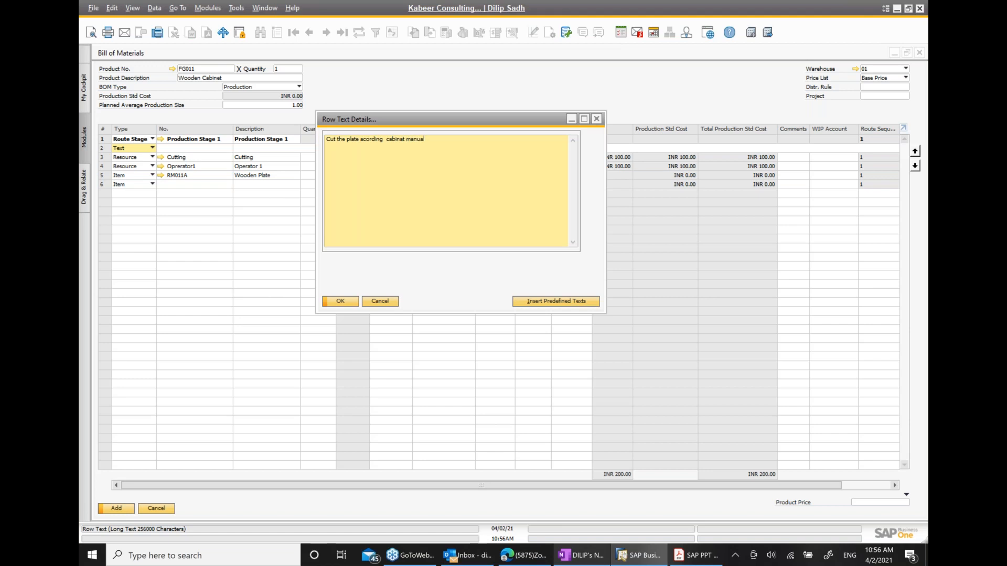
pyautogui.click(338, 302)
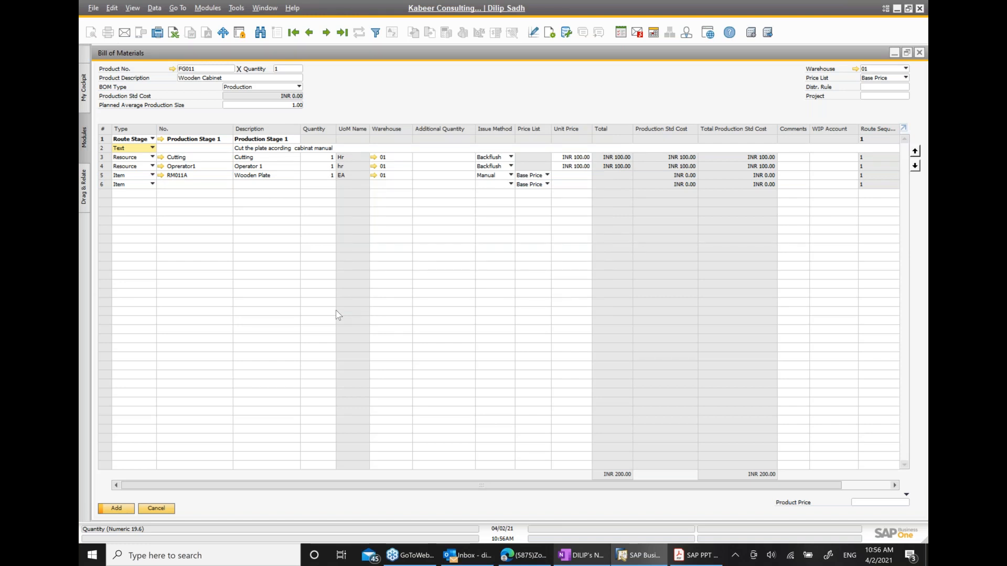
# Check the second stage in the PDF, and make the sixth BOM line a Route Stage using Production Stage 2
pyautogui.click(692, 557)
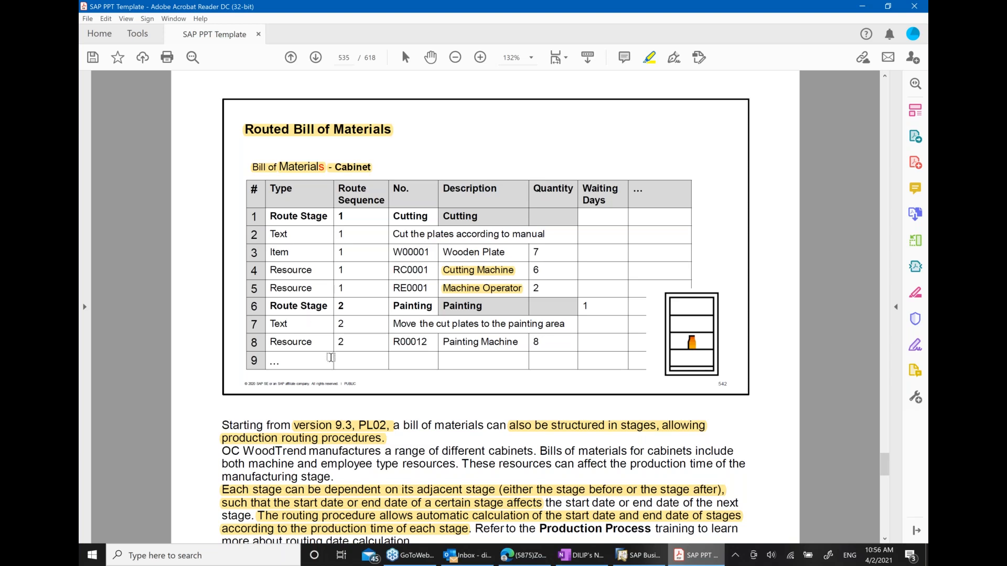
pyautogui.click(623, 559)
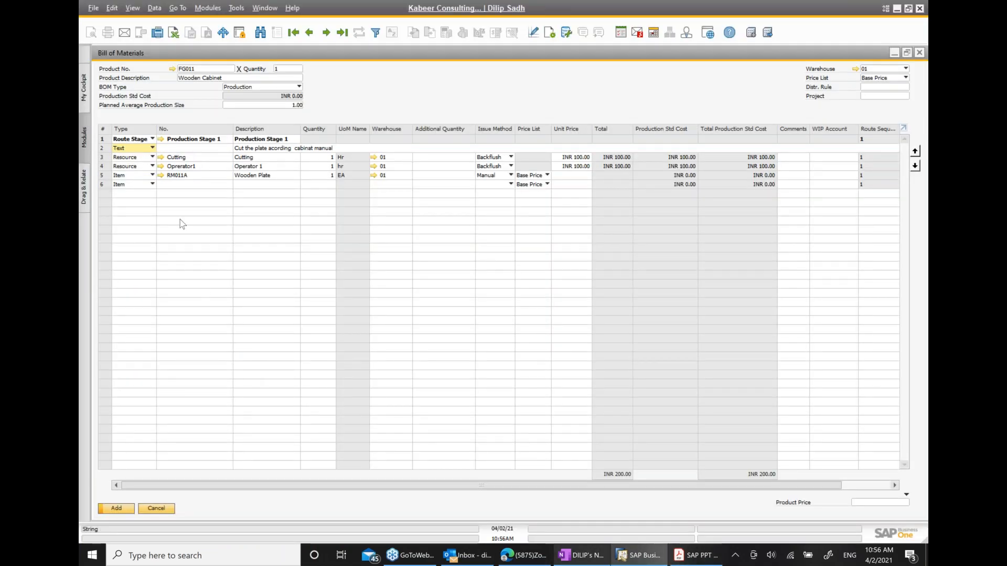
pyautogui.click(147, 184)
pyautogui.click(130, 221)
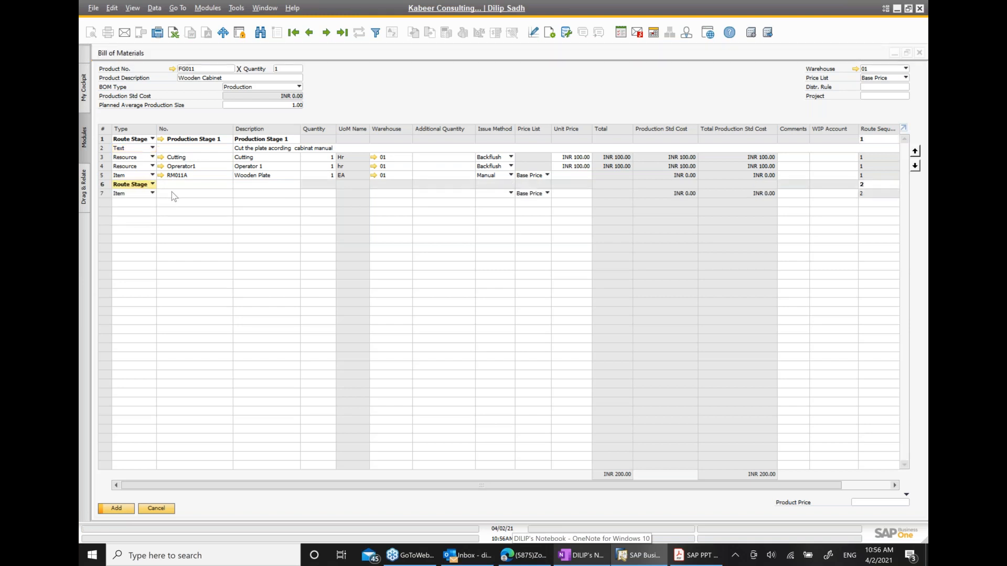
pyautogui.click(184, 185)
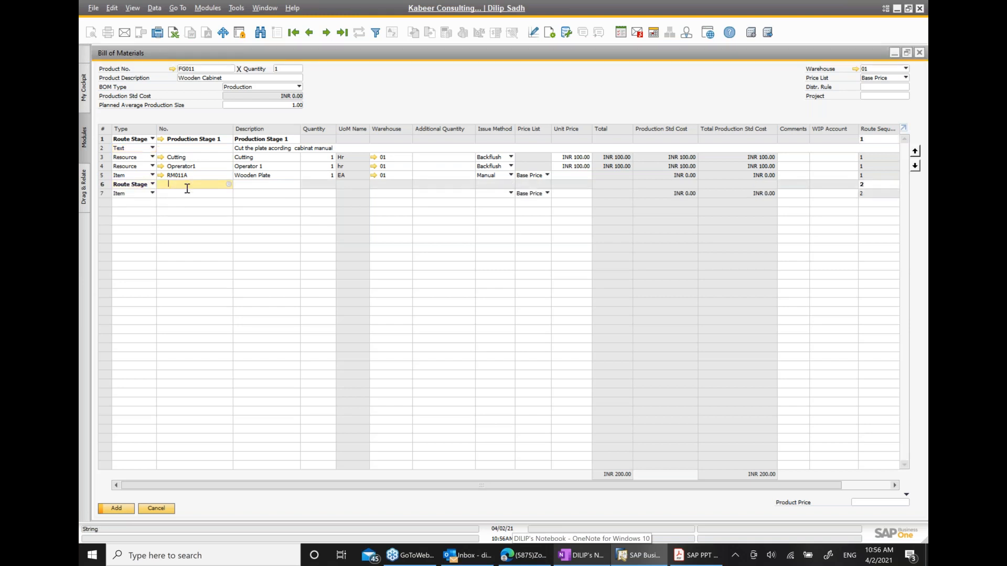
pyautogui.click(229, 184)
pyautogui.scroll(-1, 460, 286)
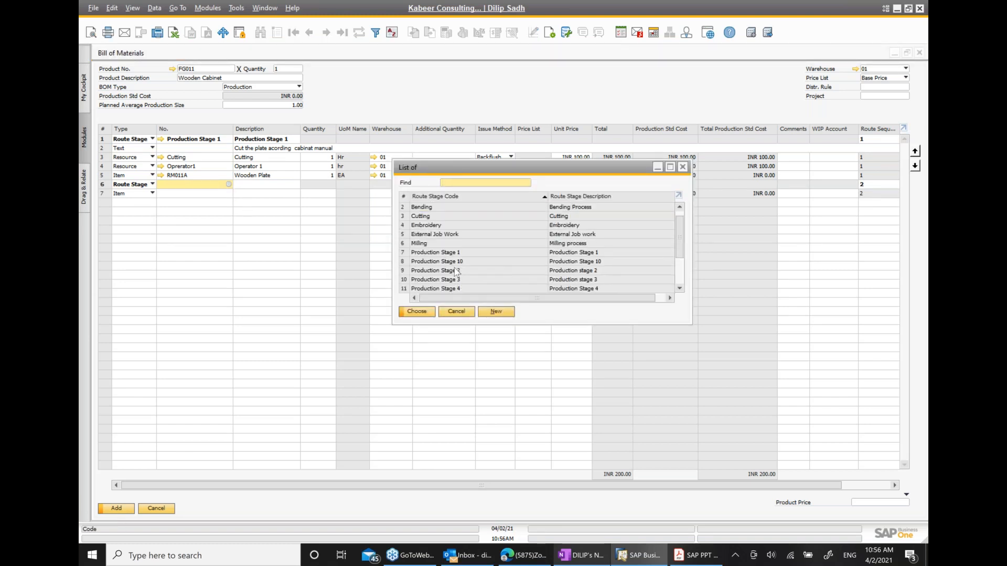
pyautogui.click(452, 270)
pyautogui.doubleClick(452, 272)
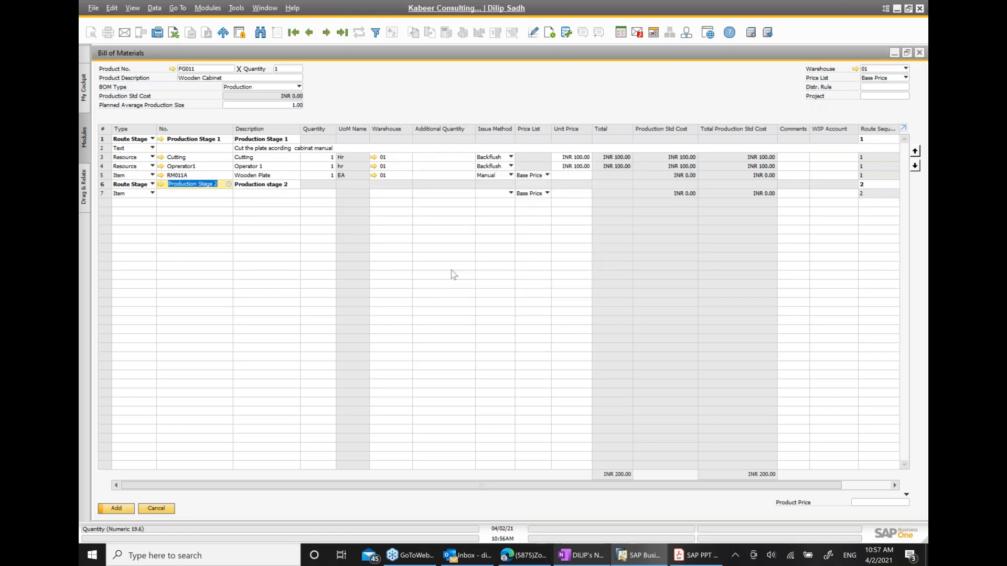
# Check the PDF table and OneNote notes, and make the seventh BOM line in SAP Business One a Resource using Painting
pyautogui.click(698, 553)
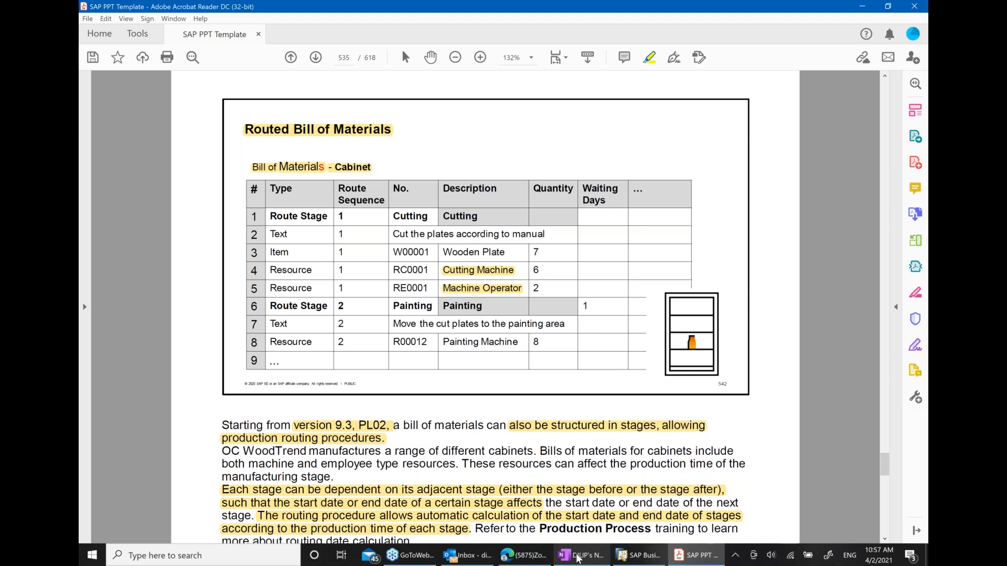
pyautogui.click(581, 555)
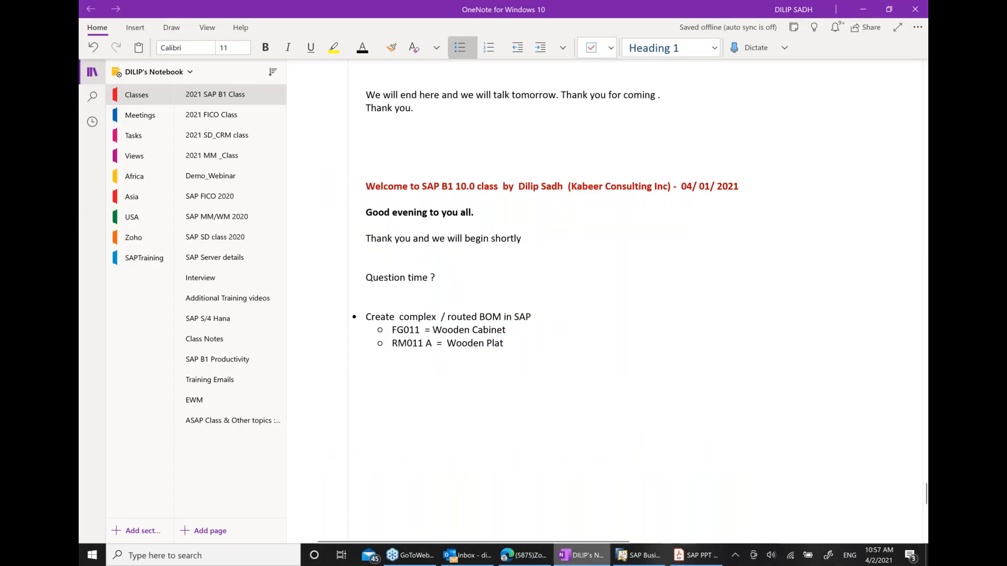
pyautogui.click(638, 555)
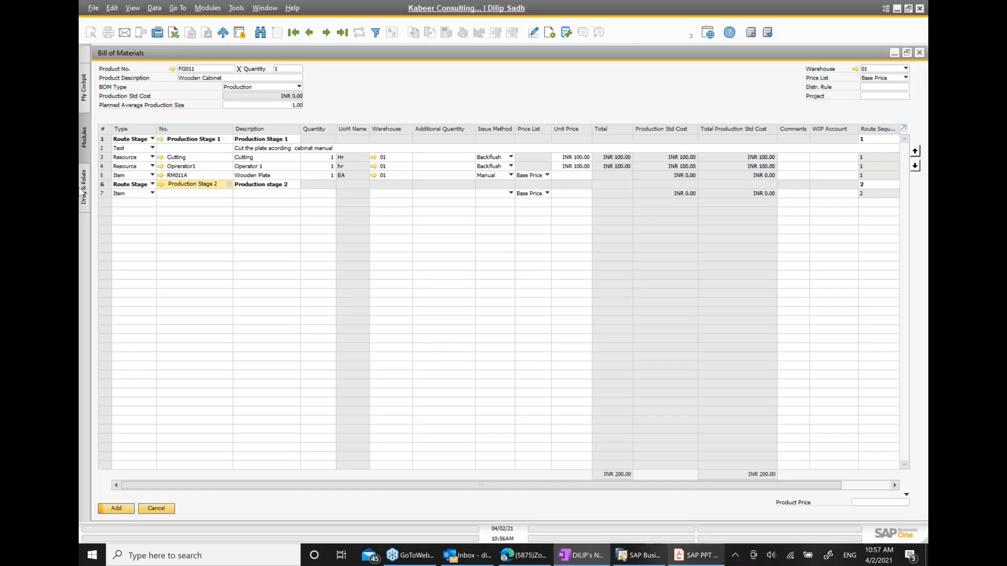
pyautogui.click(148, 194)
pyautogui.click(139, 213)
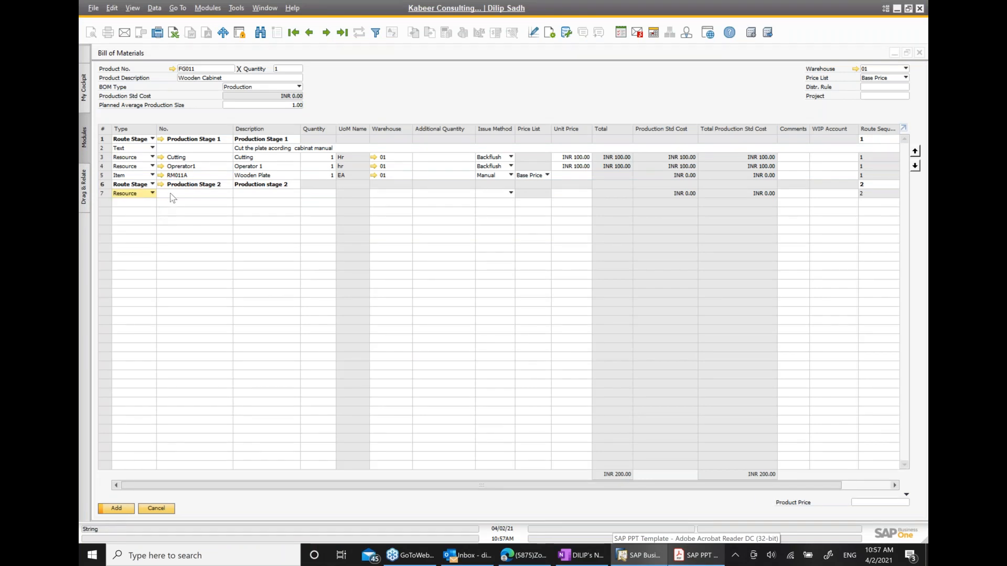
pyautogui.click(198, 195)
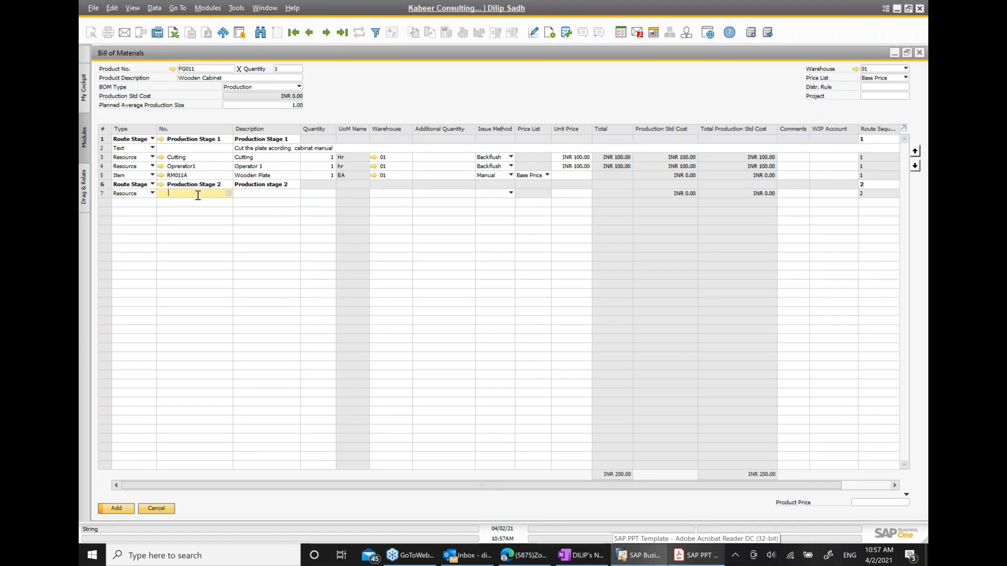
pyautogui.click(228, 194)
pyautogui.click(231, 193)
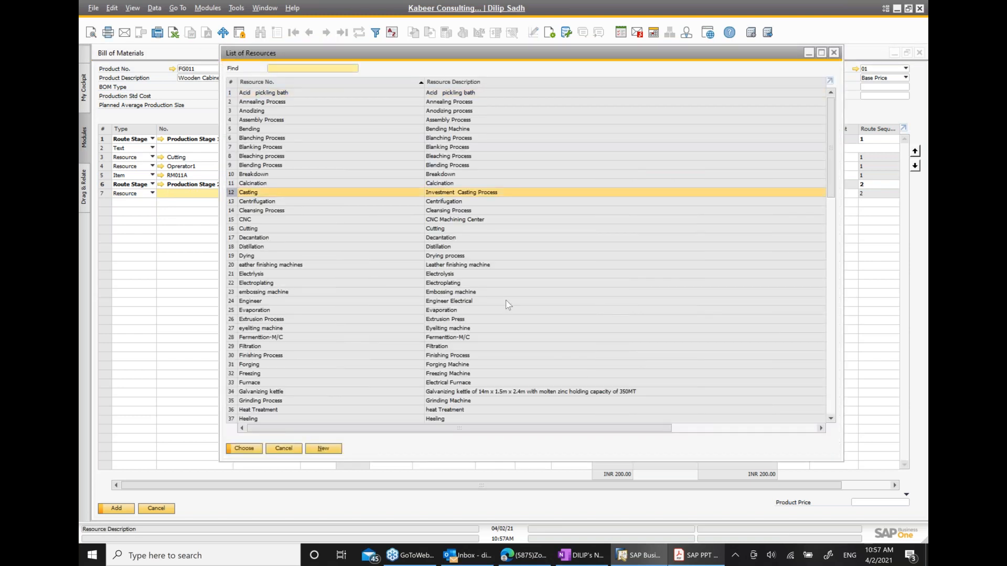
pyautogui.scroll(-7, 506, 297)
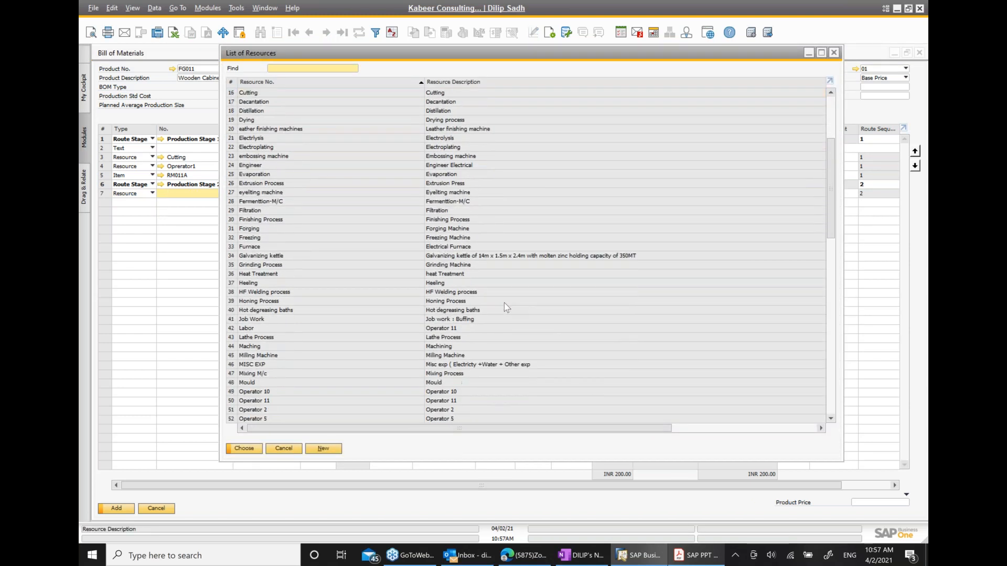
pyautogui.scroll(-3, 504, 303)
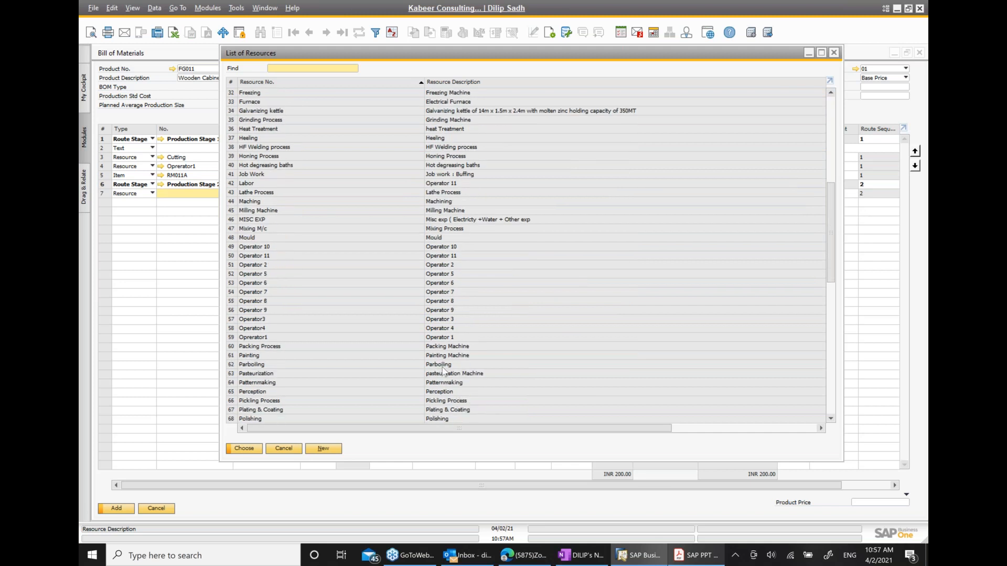
pyautogui.click(450, 357)
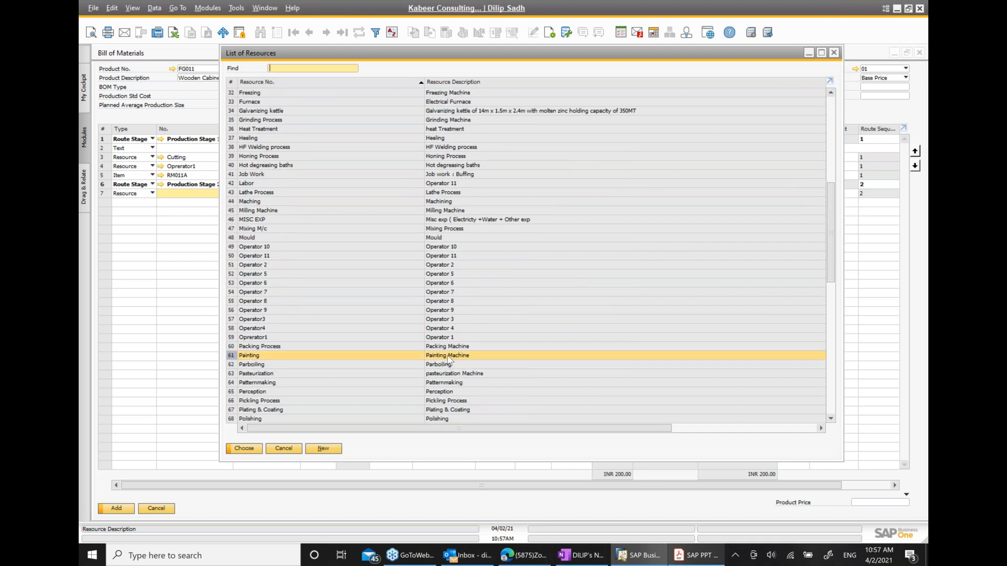
pyautogui.doubleClick(450, 357)
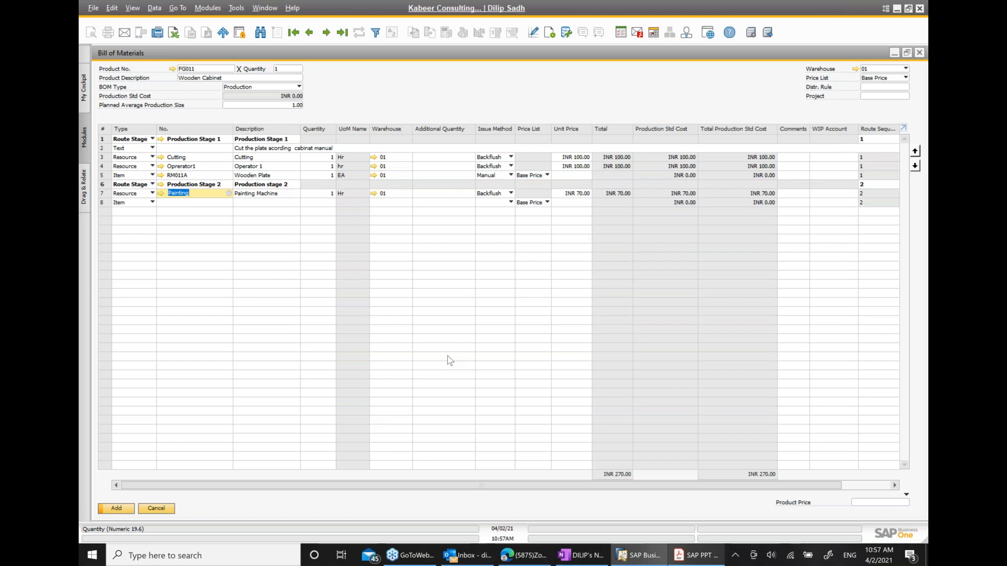
# Make the eighth BOM line a Resource using Operator 2
pyautogui.click(153, 203)
pyautogui.click(142, 219)
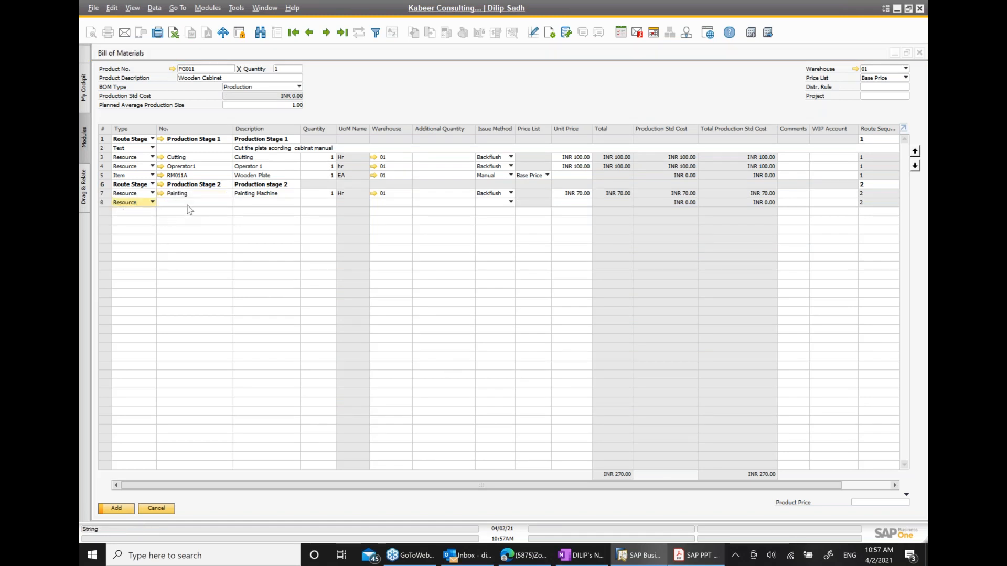
pyautogui.click(188, 205)
pyautogui.write('c')
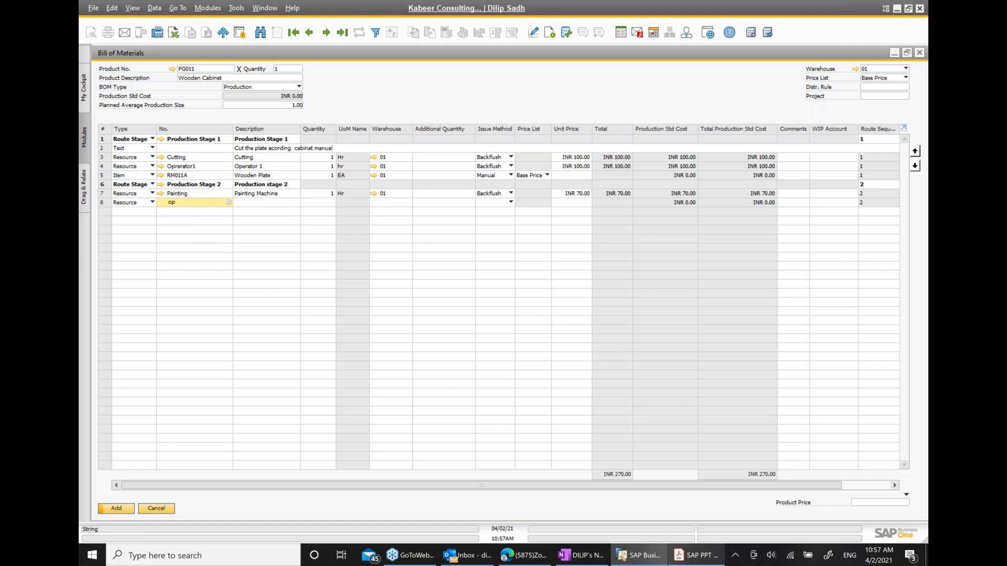
pyautogui.click(187, 240)
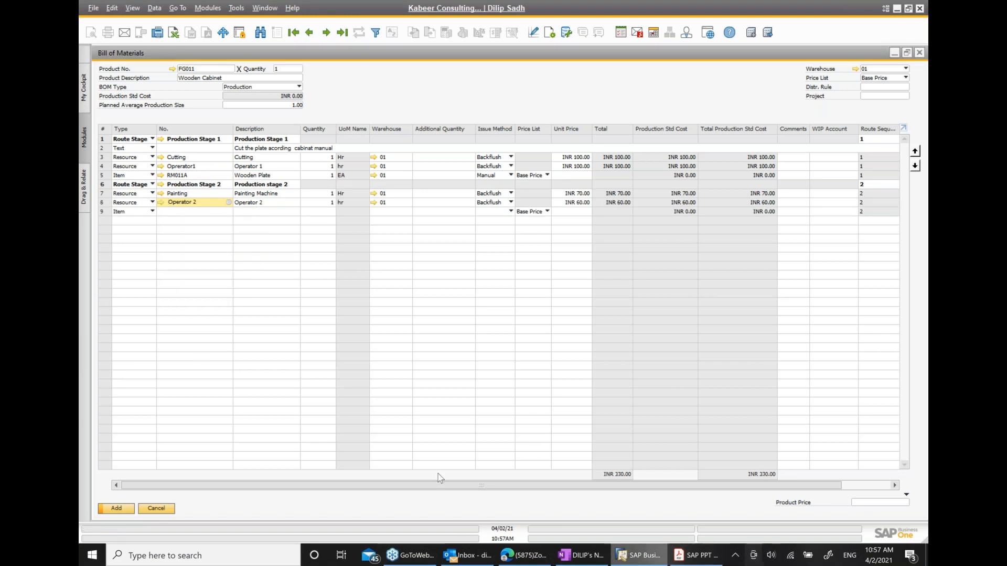
# Open the item list for the ninth BOM line, sort it by item description and search for *paint*
pyautogui.click(150, 213)
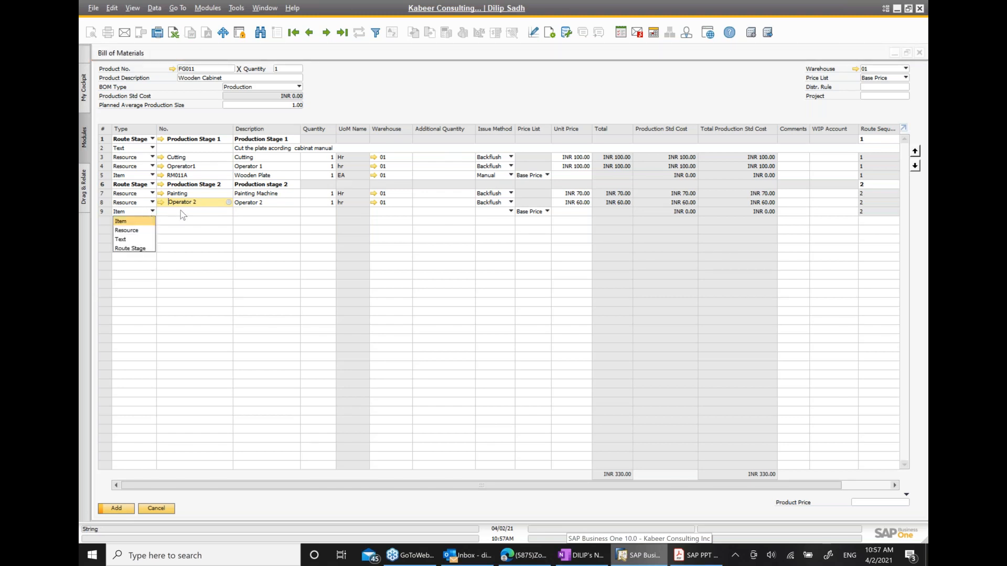
pyautogui.click(181, 218)
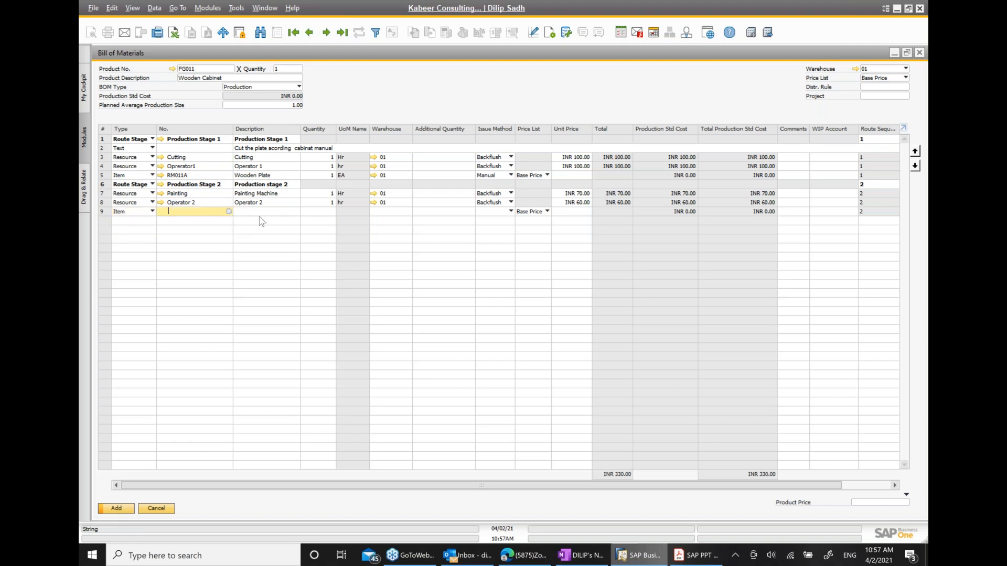
pyautogui.click(229, 212)
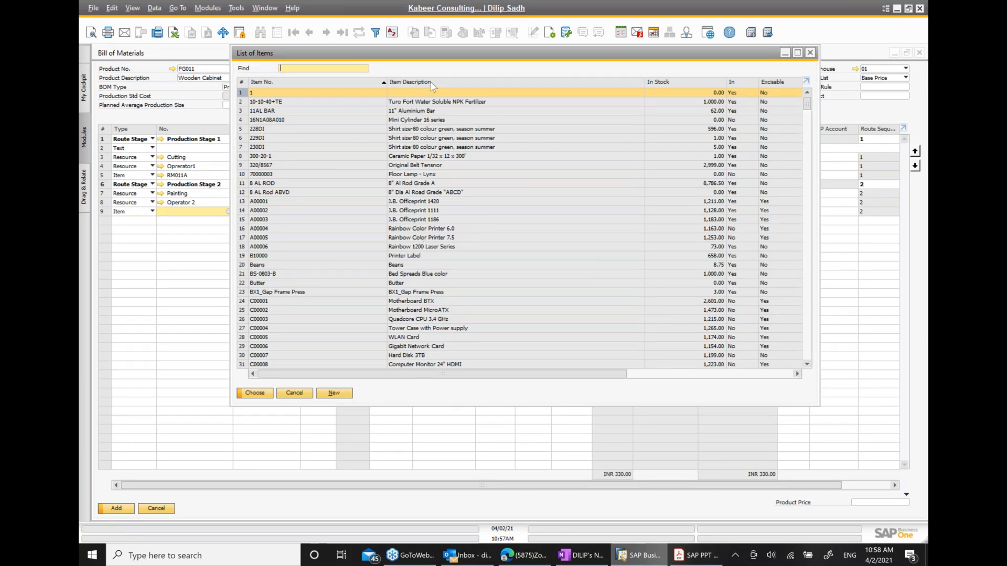
pyautogui.doubleClick(430, 82)
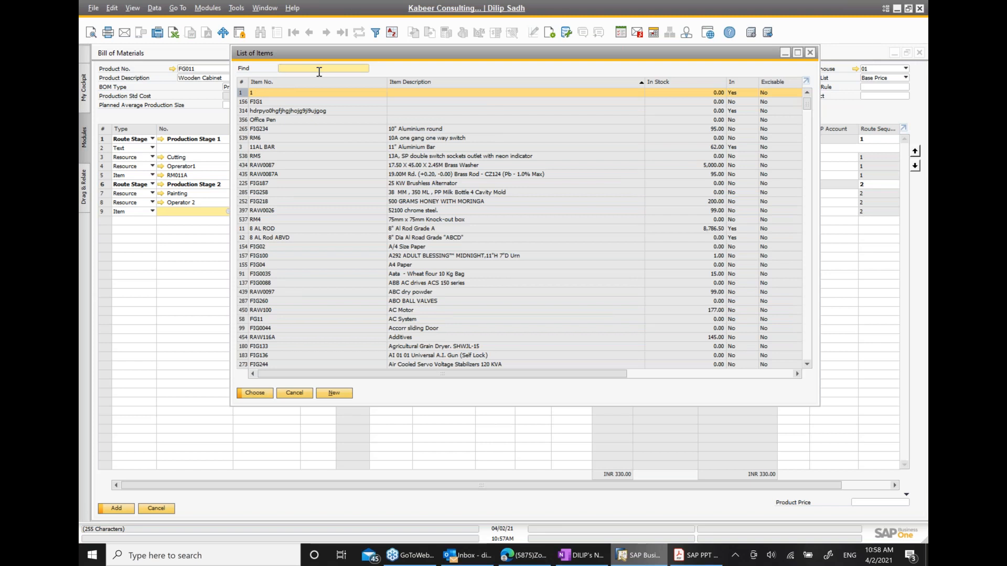
pyautogui.write('*')
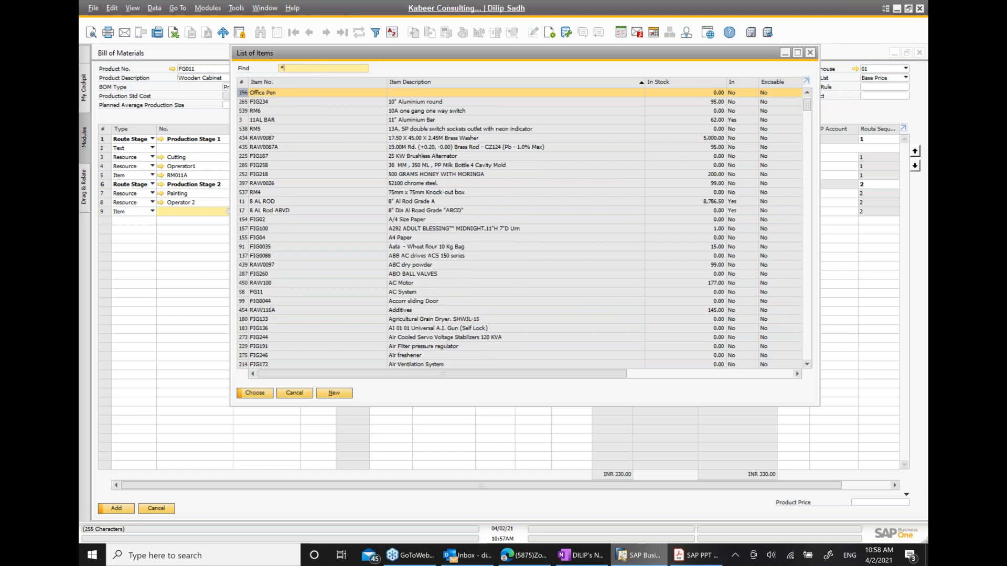
pyautogui.write('paint*')
# Look through the item list for a paint item, sorting it by item description in descending order and by item number
pyautogui.scroll(-2, 418, 219)
pyautogui.scroll(-4, 416, 223)
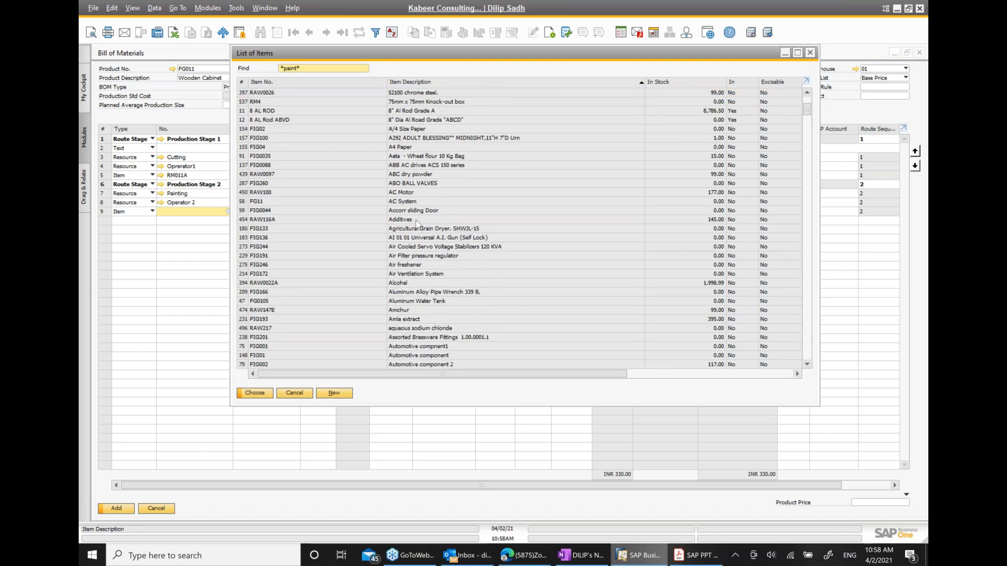
pyautogui.doubleClick(533, 82)
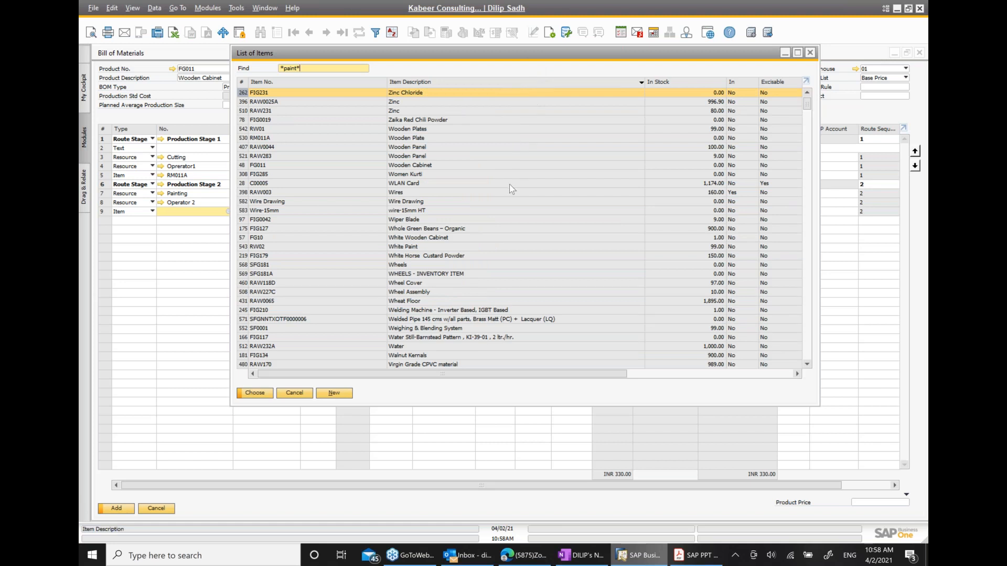
pyautogui.scroll(-2, 509, 184)
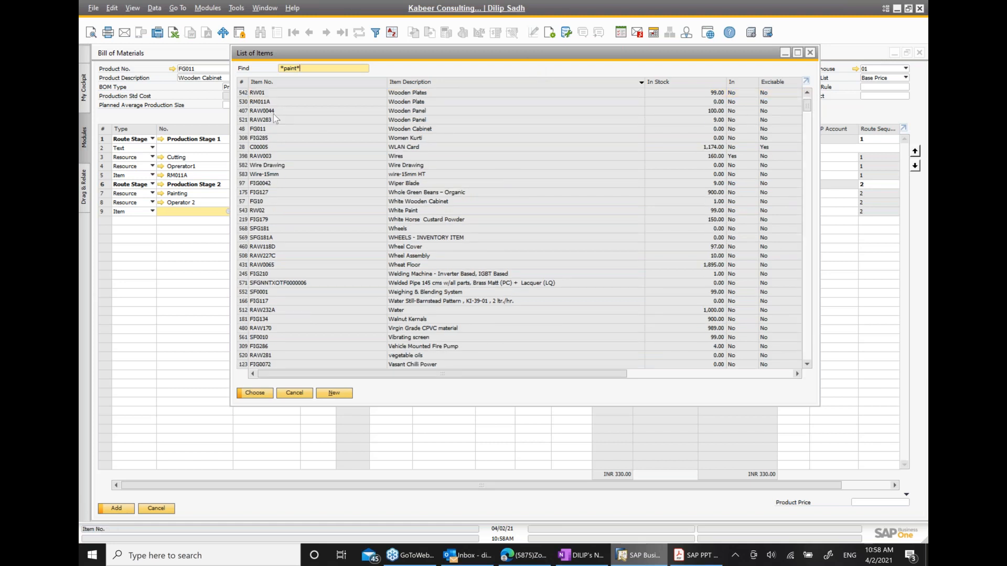
pyautogui.doubleClick(312, 83)
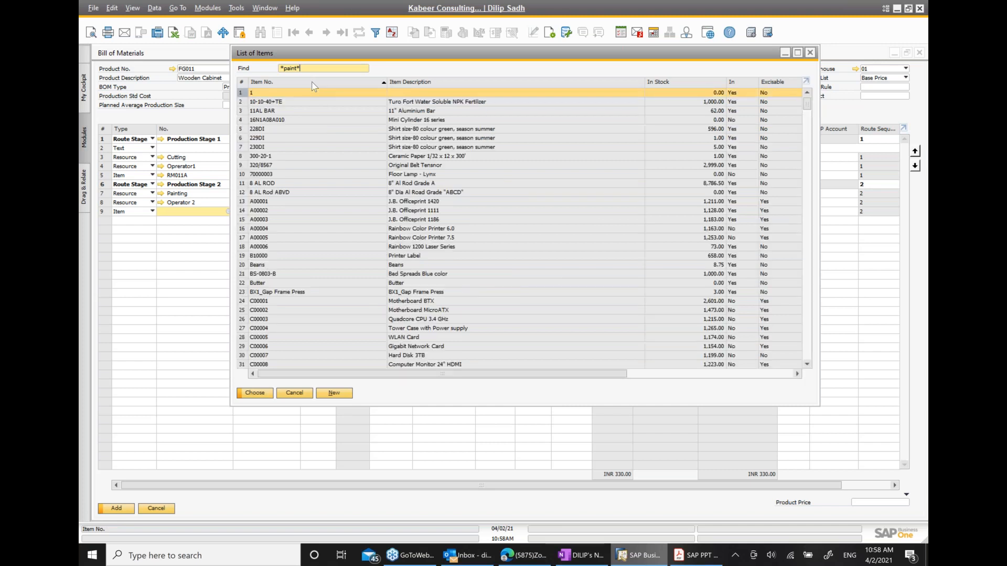
pyautogui.scroll(-3, 400, 195)
pyautogui.scroll(-4, 400, 195)
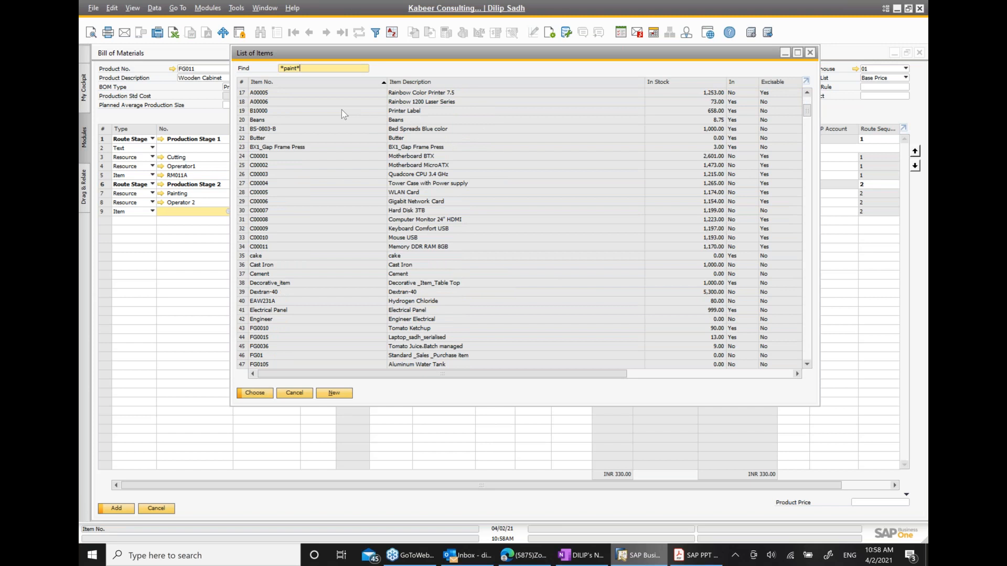
pyautogui.scroll(-1, 341, 109)
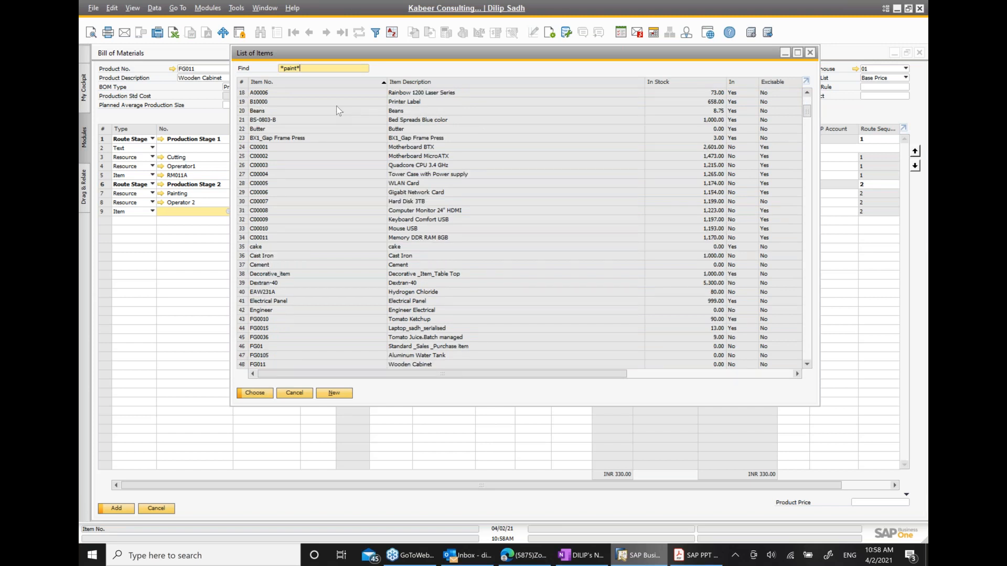
# Clear the item search, find Paints in the list and choose item FIG0064 for the ninth BOM line
pyautogui.doubleClick(320, 68)
pyautogui.press('BackSpace')
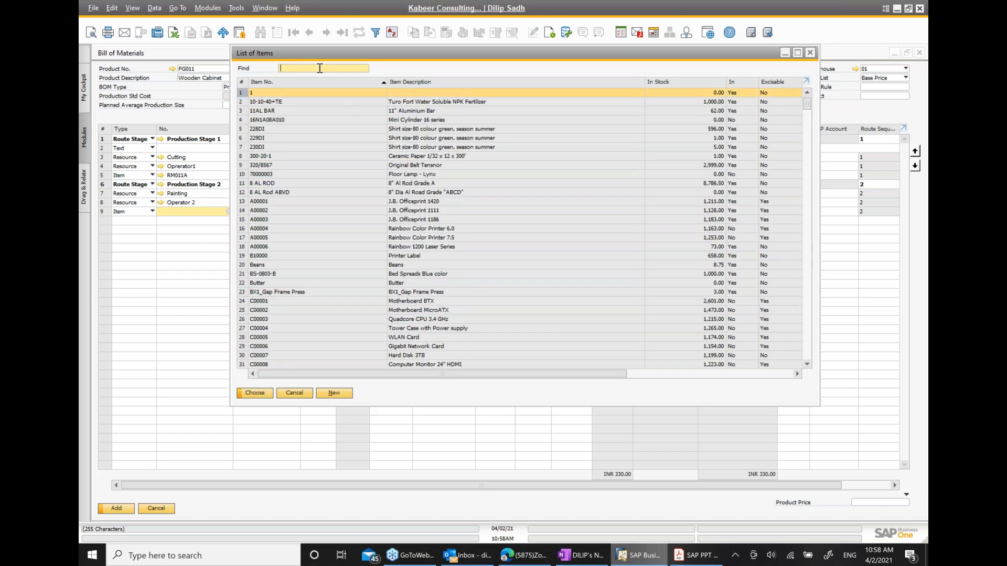
pyautogui.scroll(-3, 379, 259)
pyautogui.scroll(-7, 379, 260)
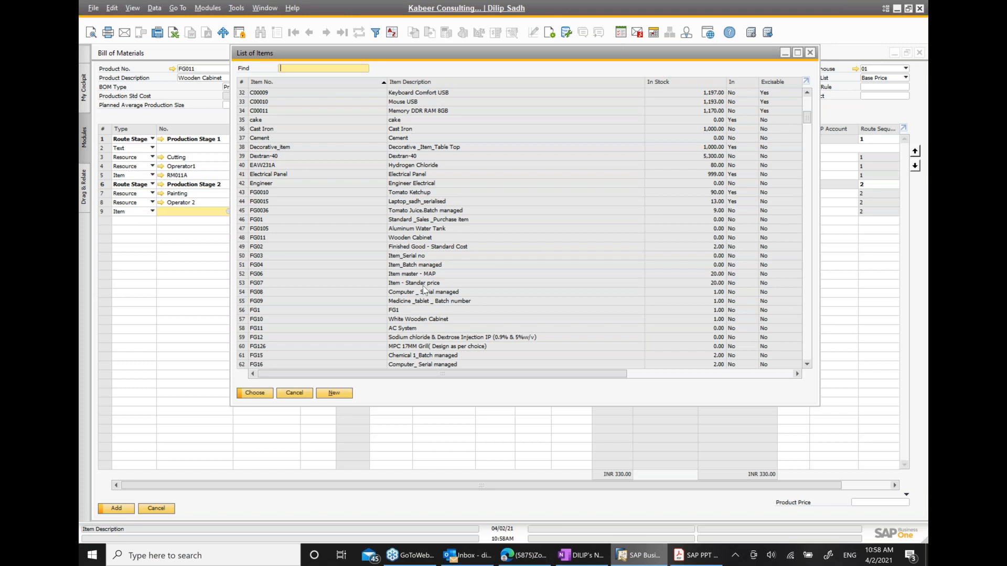
pyautogui.scroll(-4, 435, 216)
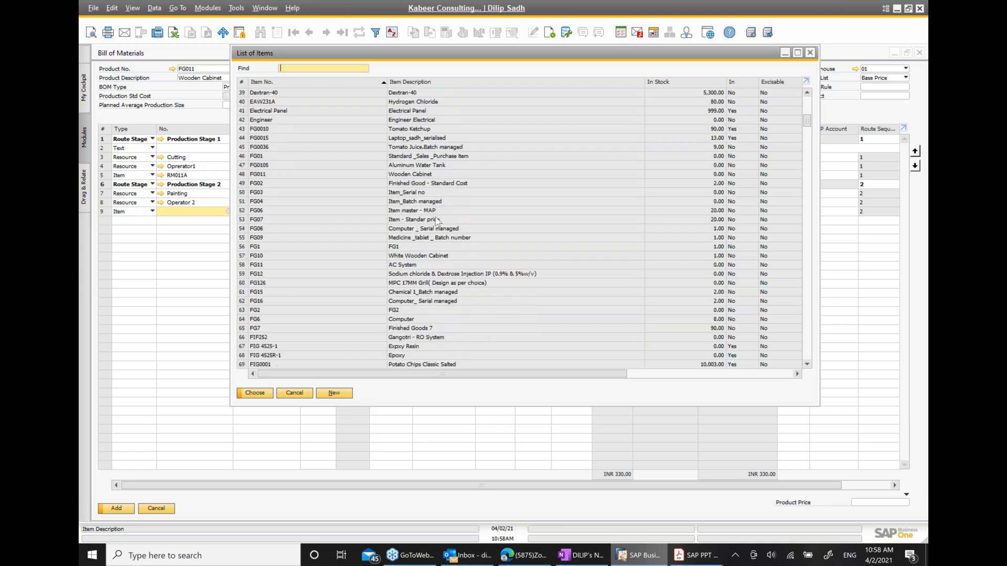
pyautogui.scroll(-6, 437, 221)
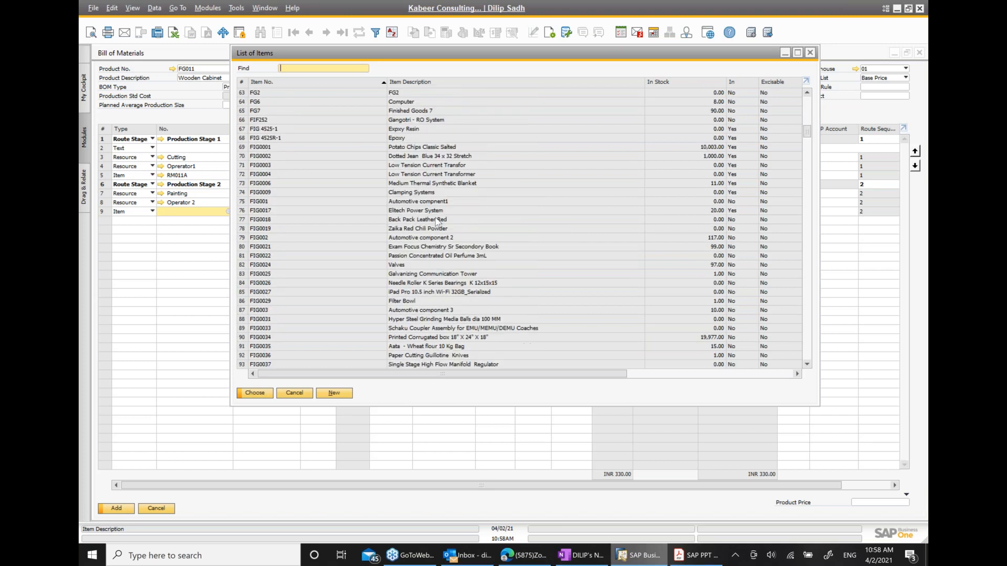
pyautogui.scroll(-1, 421, 293)
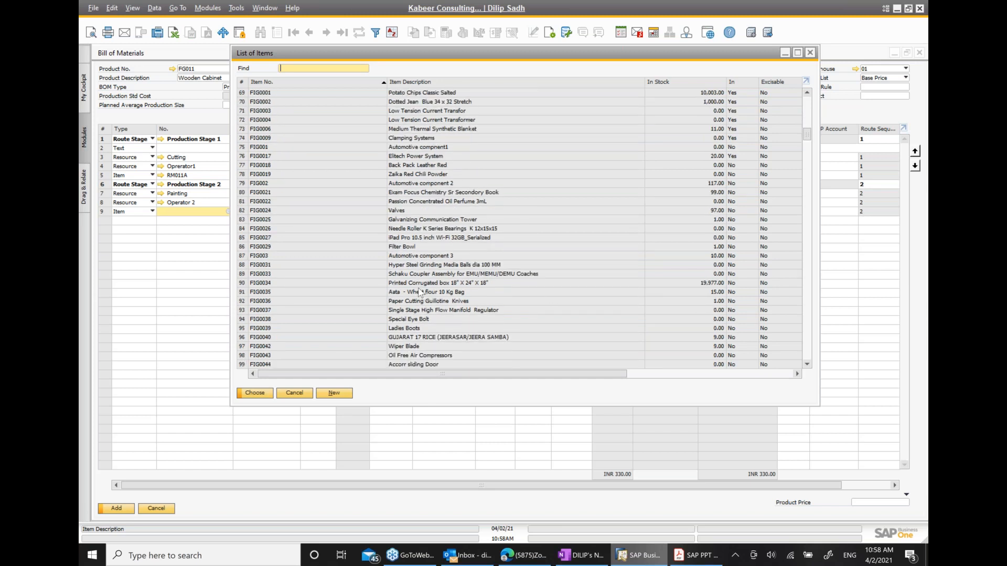
pyautogui.scroll(2, 420, 292)
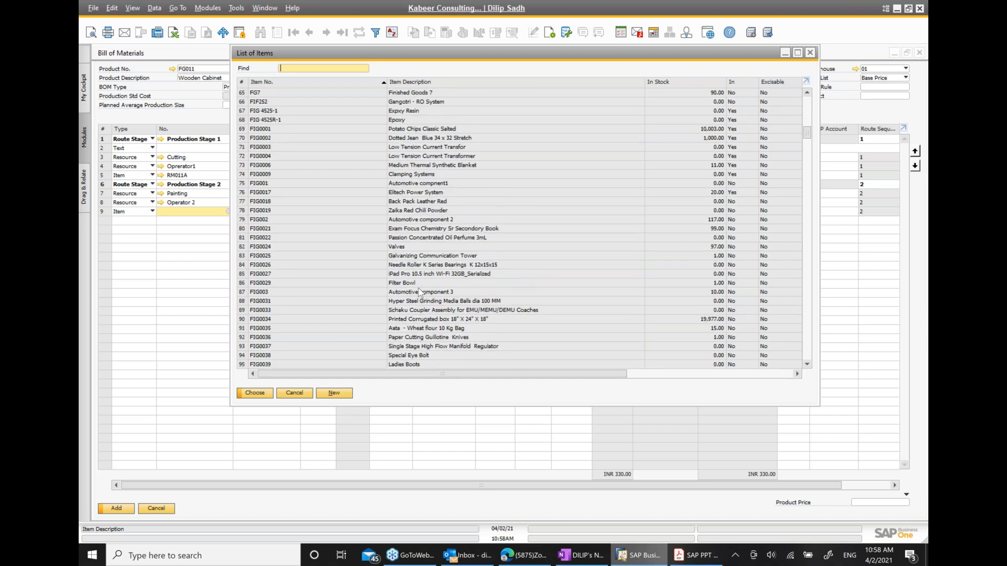
pyautogui.scroll(1, 429, 217)
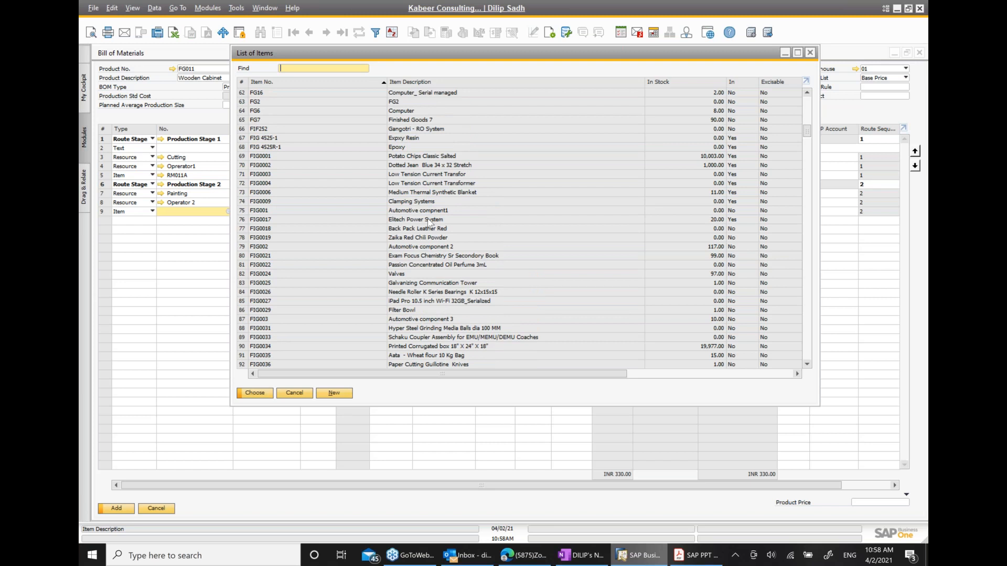
pyautogui.scroll(-4, 428, 221)
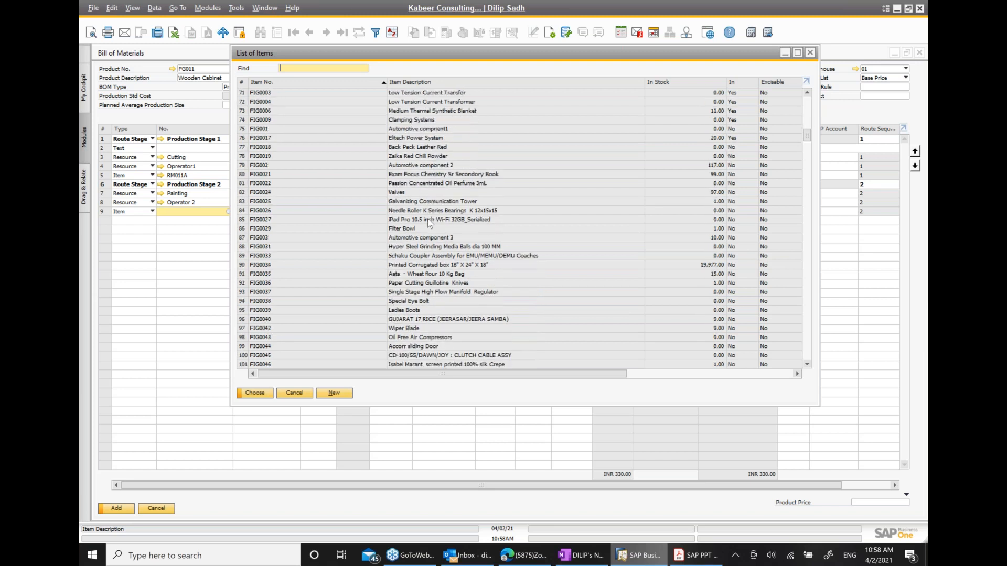
pyautogui.scroll(-3, 429, 222)
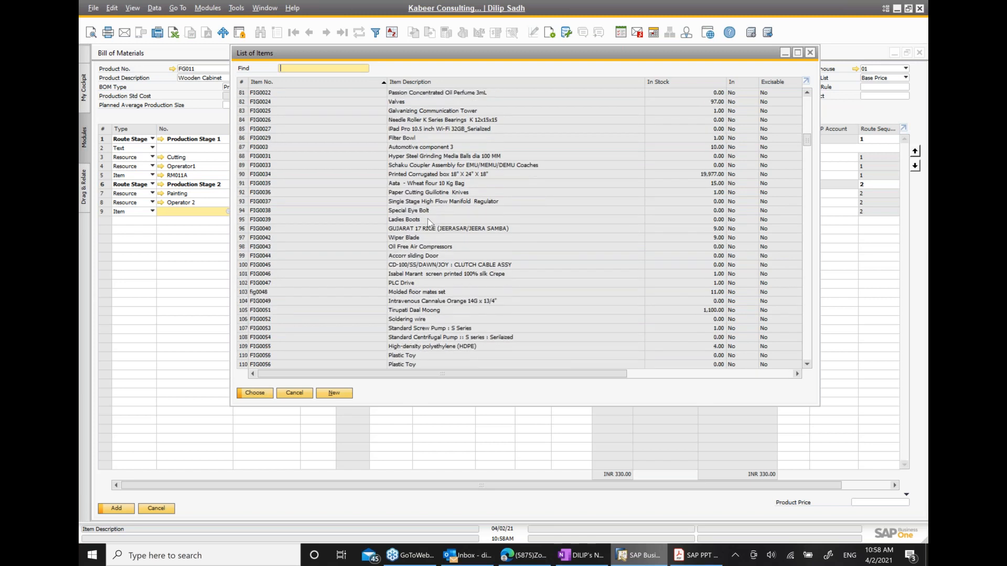
pyautogui.scroll(-3, 429, 221)
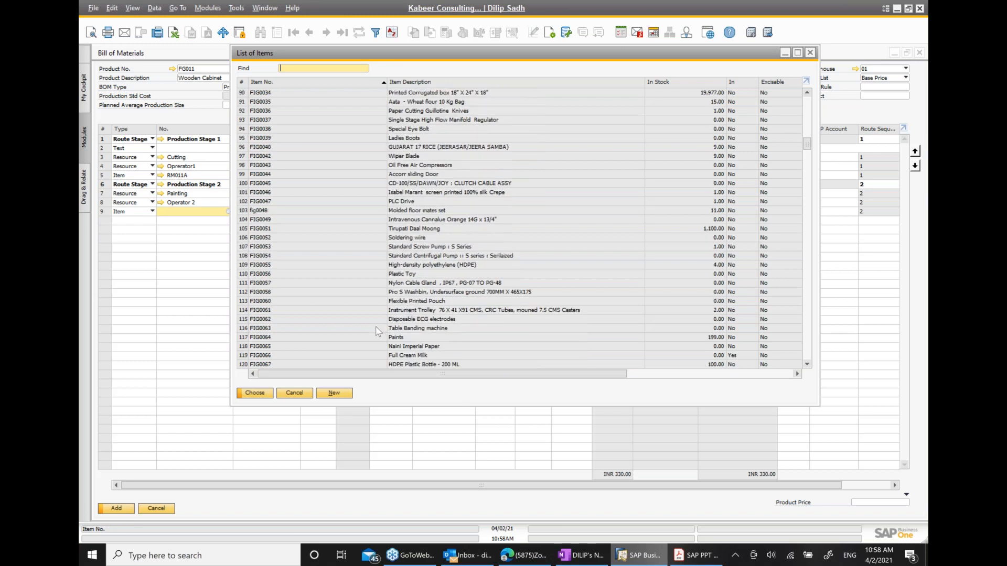
pyautogui.click(402, 340)
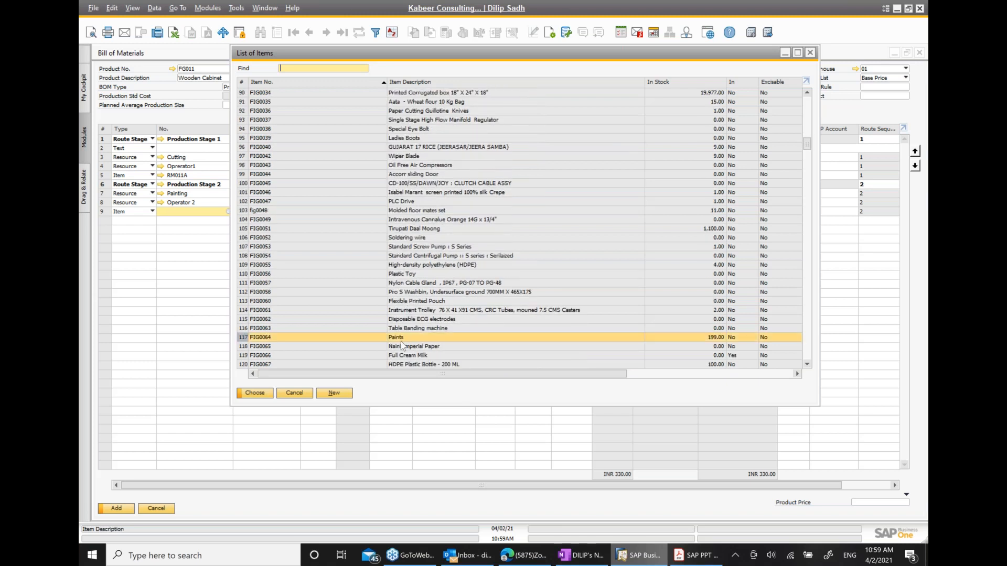
pyautogui.doubleClick(402, 341)
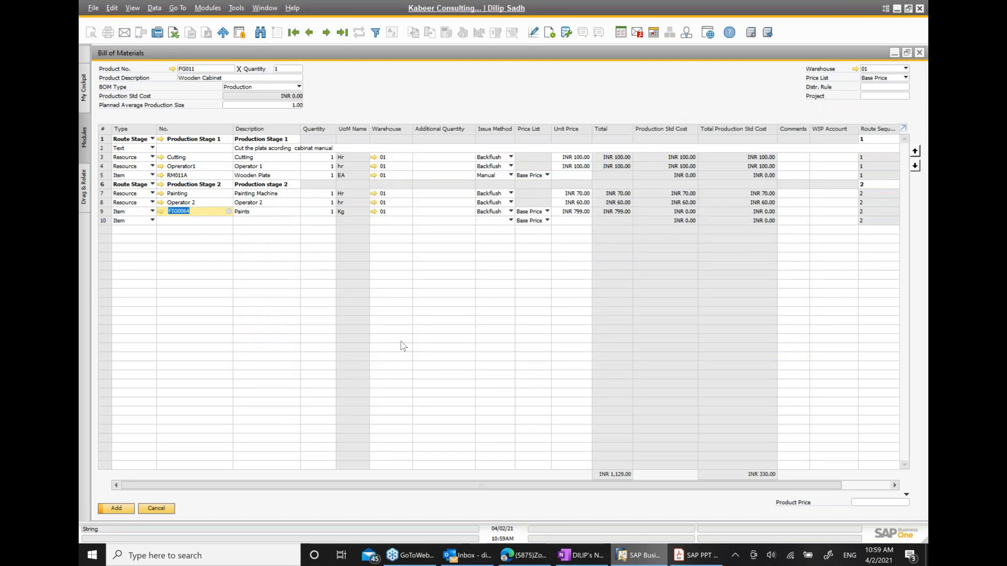
# Make the tenth BOM line a Text line reading "After Painiting . plese keep door in Sinlight for 4 hours"
pyautogui.click(152, 220)
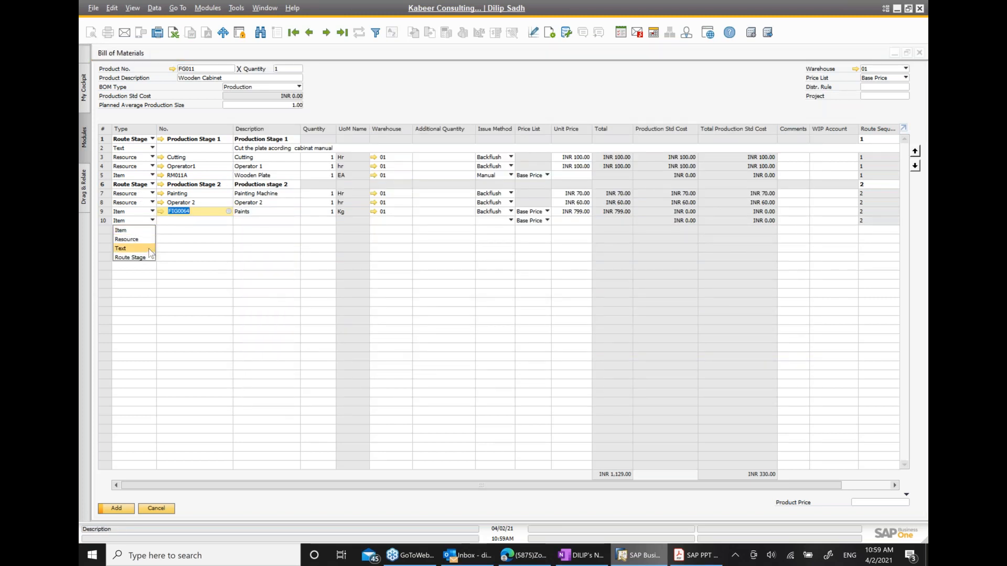
pyautogui.click(149, 249)
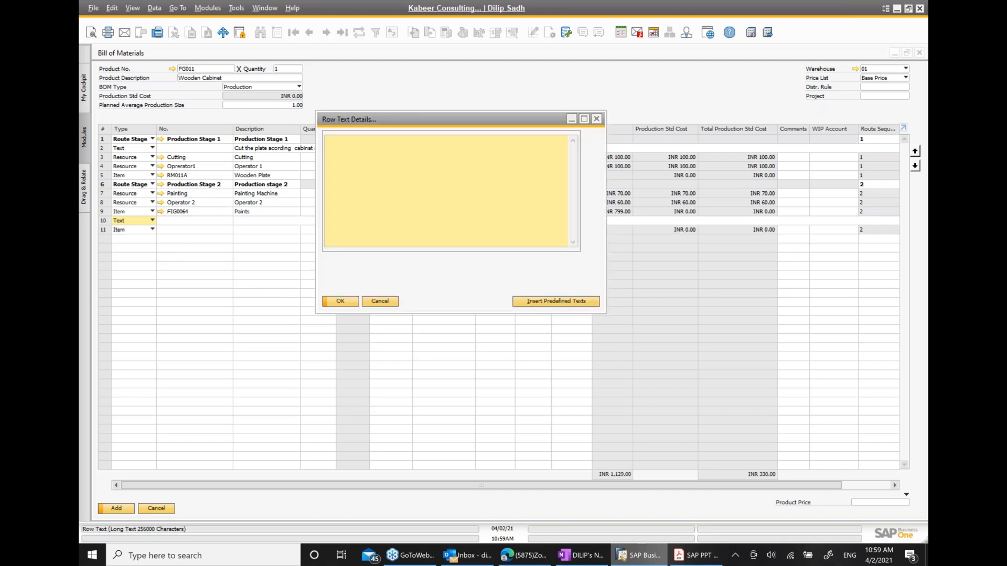
pyautogui.write('After Painiting . plese keep door in ')
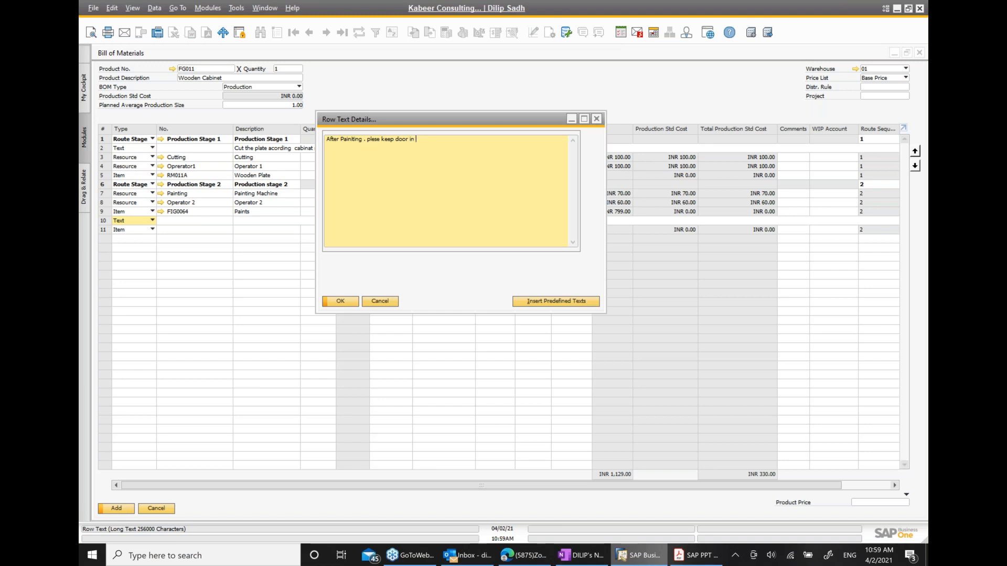
pyautogui.write('Sinlight for 4 hours and')
pyautogui.press('BackSpace')
pyautogui.click(346, 302)
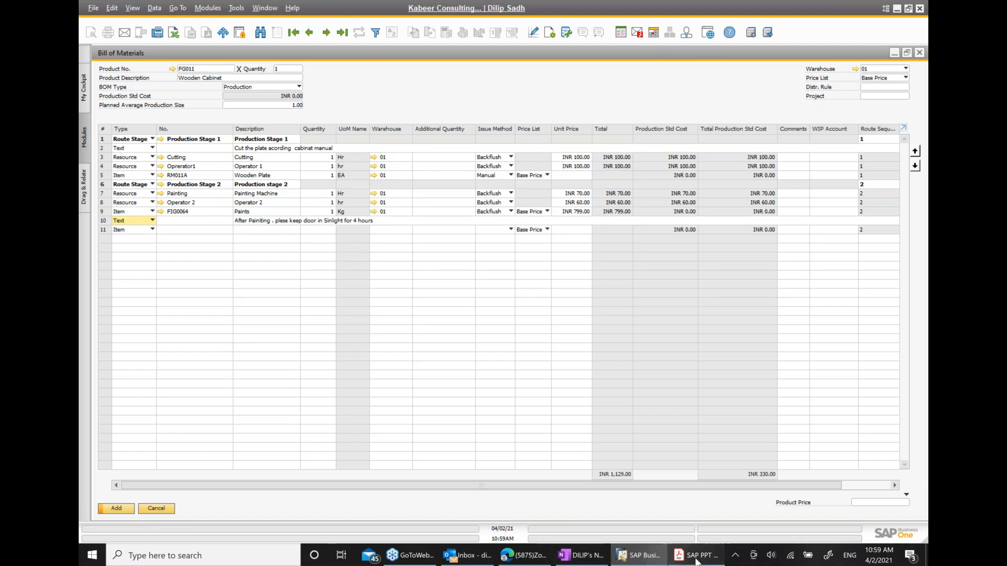
# Check the routed BOM table in the PDF, and set the Cutting resource's quantity to 2 in SAP Business One
pyautogui.click(696, 556)
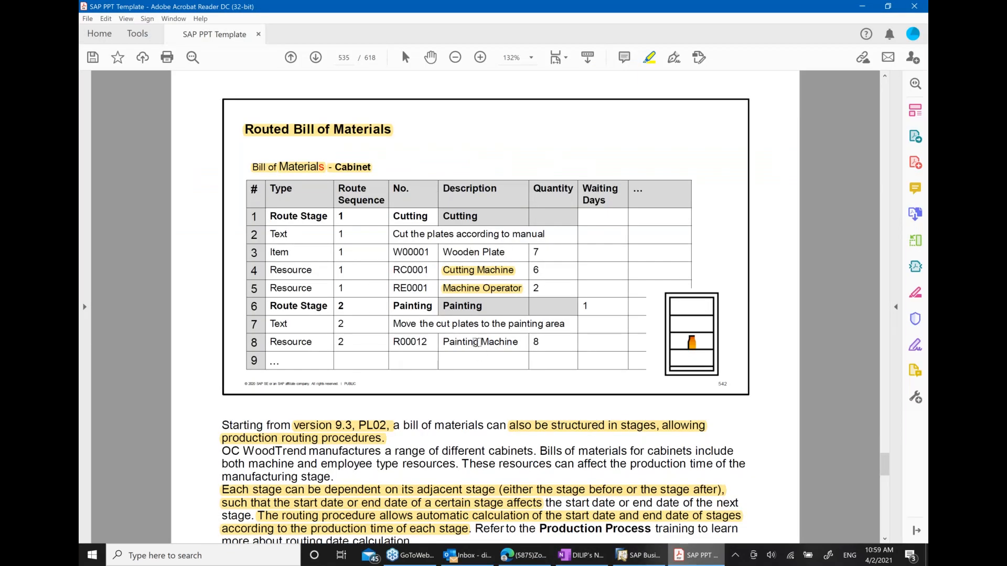
pyautogui.scroll(-1, 477, 342)
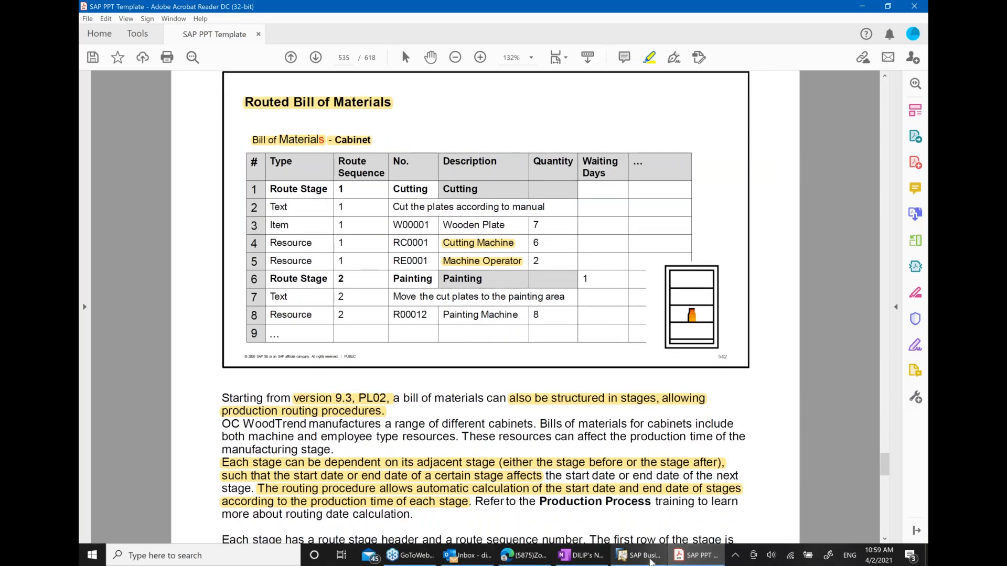
pyautogui.hotkey('alt', 'Tab')
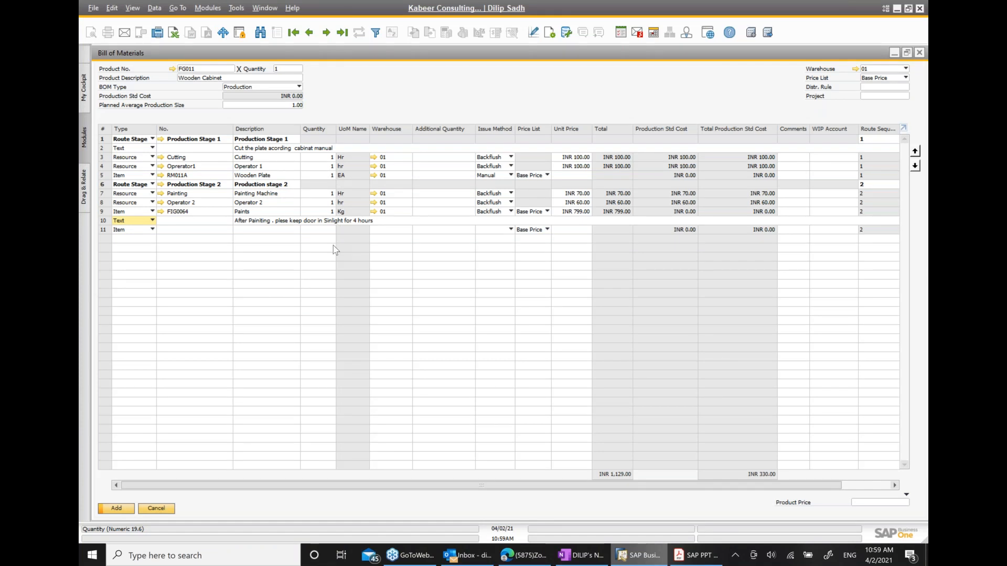
pyautogui.click(331, 158)
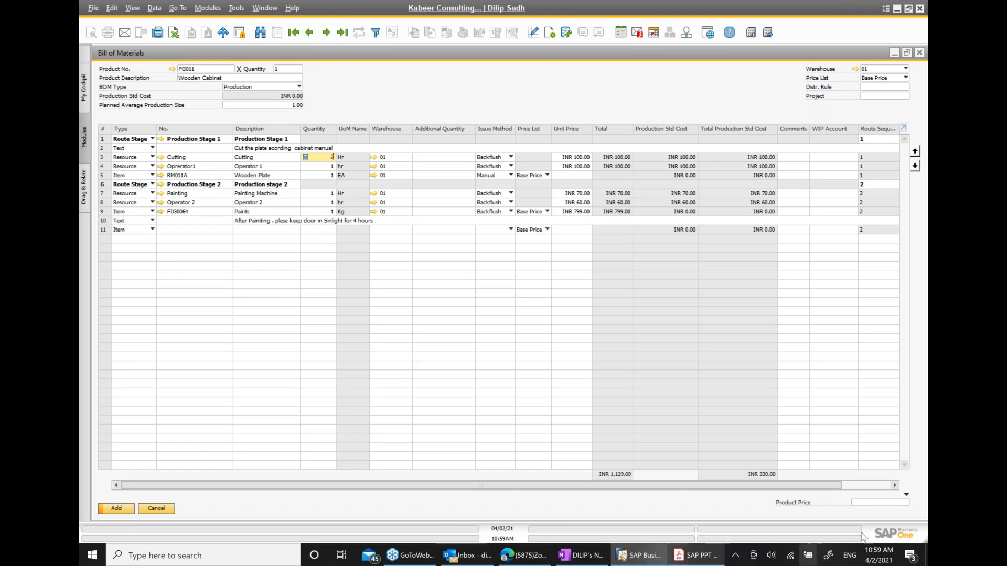
pyautogui.click(865, 505)
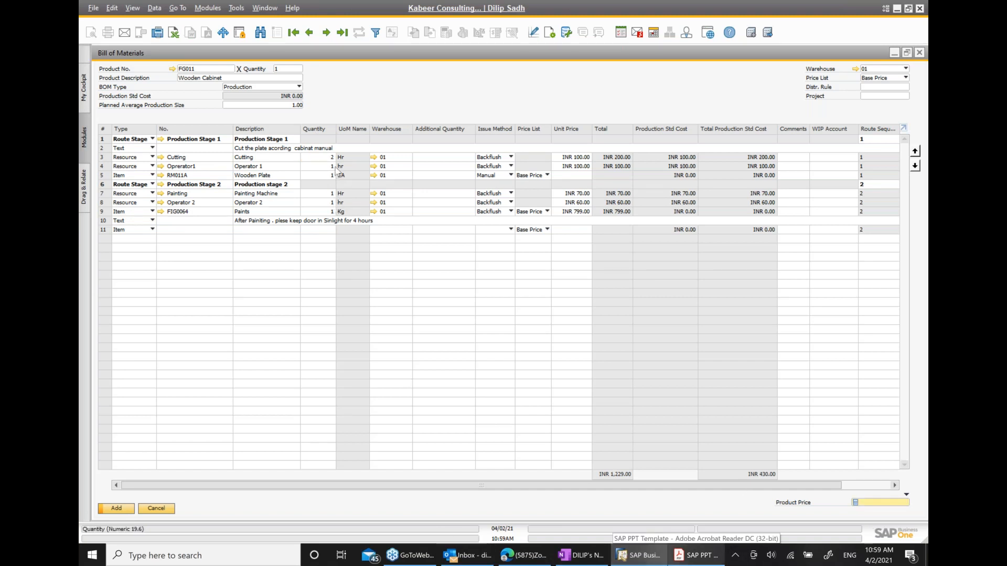
# Set the Wooden Plate item's quantity to 4 and add the bill of materials
pyautogui.click(331, 176)
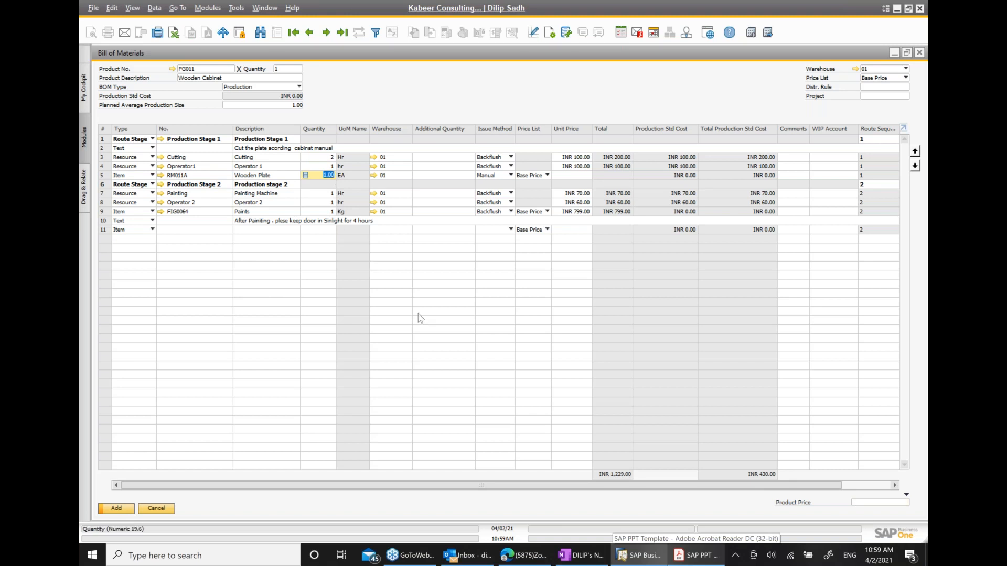
pyautogui.write('4')
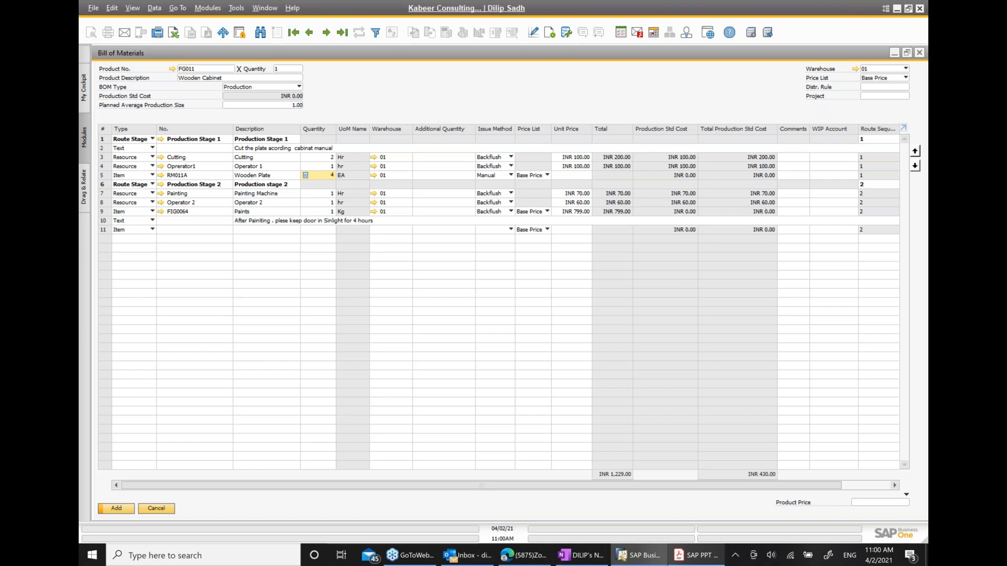
pyautogui.click(870, 506)
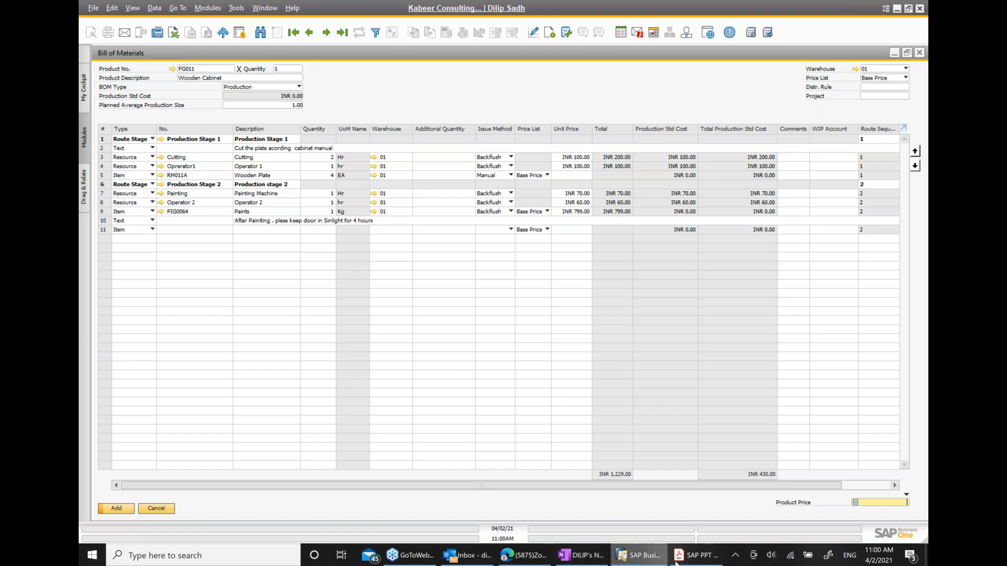
pyautogui.click(122, 509)
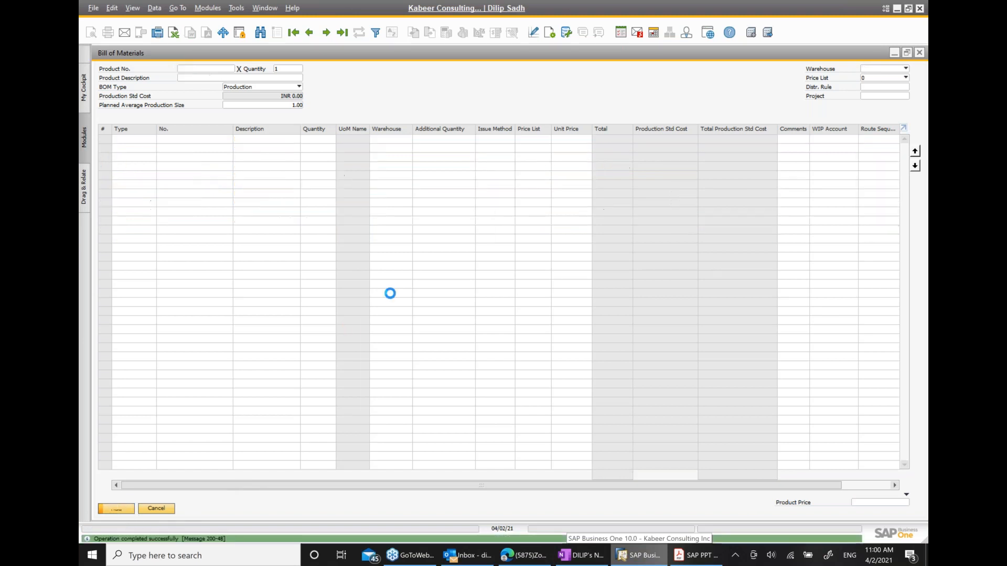
# Switch to OneNote and add a sub-bullet "Created a complex / Routed BOM in SAP" below the Wooden Plat line
pyautogui.click(701, 557)
pyautogui.click(585, 559)
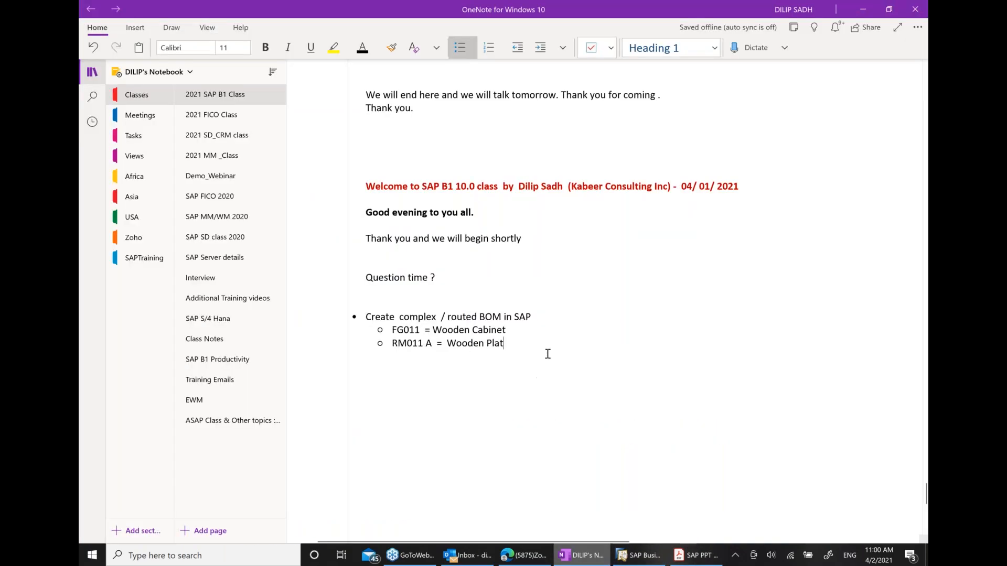
pyautogui.click(547, 347)
pyautogui.press('Return')
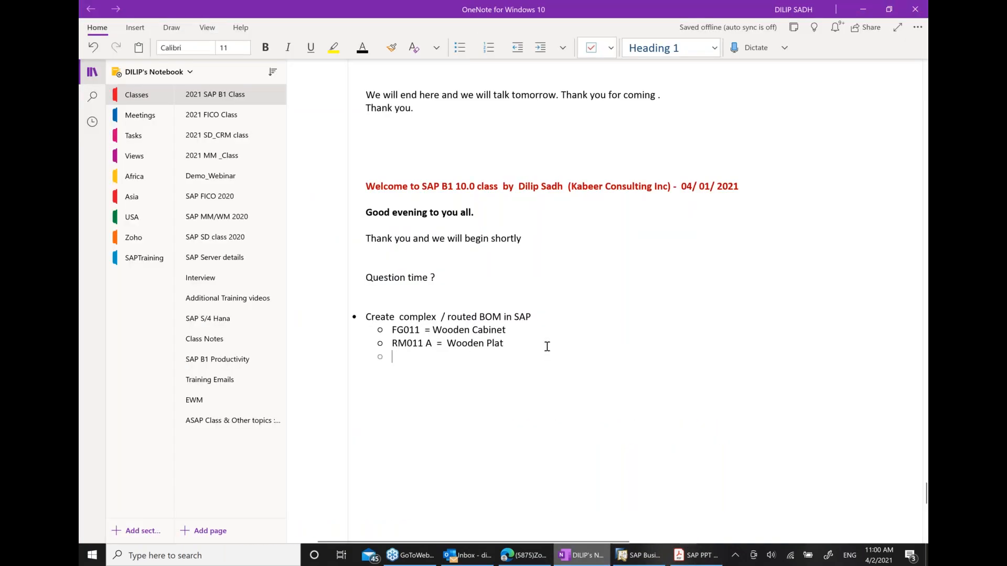
pyautogui.write('Created a')
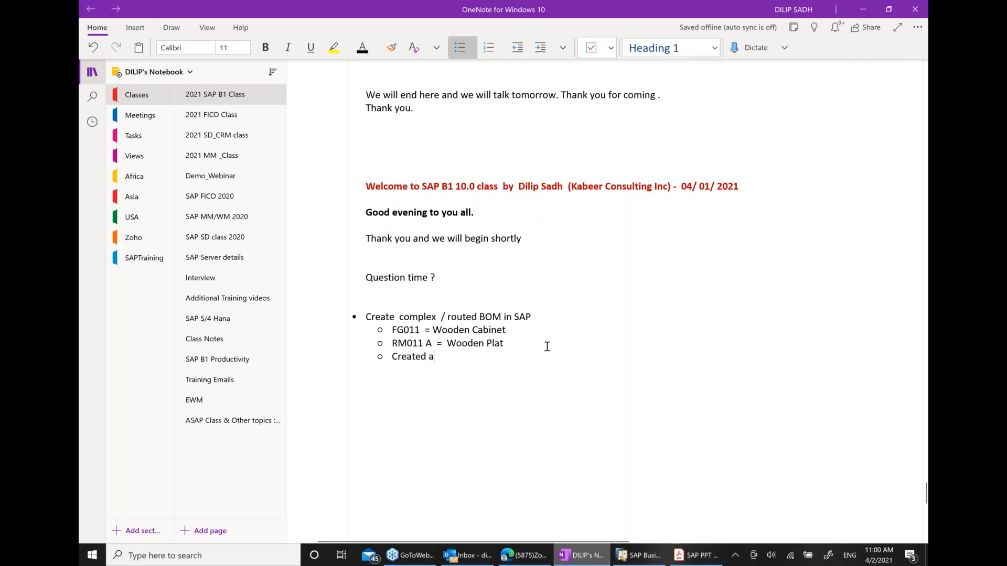
pyautogui.write(' comp')
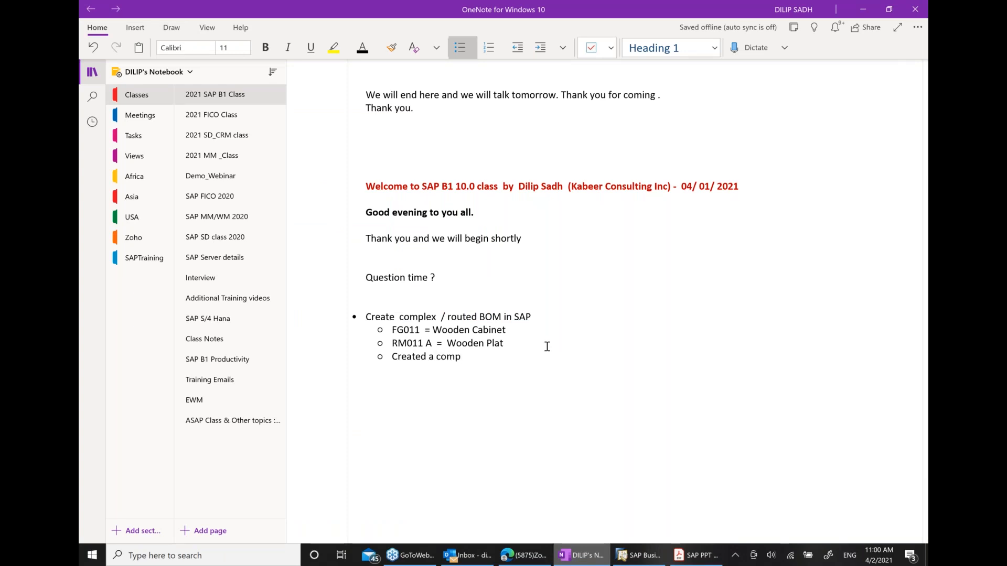
pyautogui.write('lex  /')
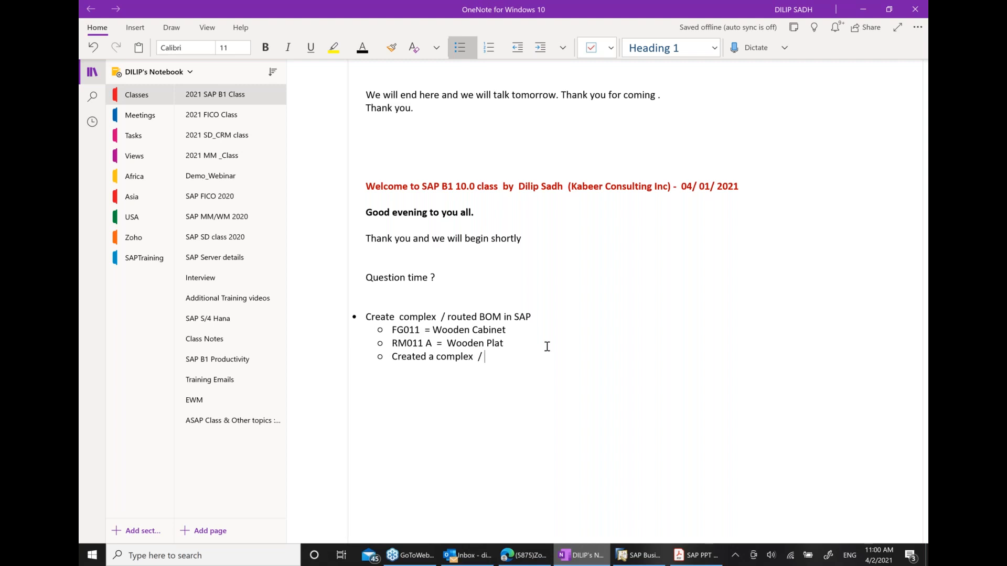
pyautogui.write(' Routed BOM in SAP')
# Indent one level below the "Created a complex / Routed BOM in SAP" line and add the bullet "Routes / Stages"
pyautogui.click(540, 47)
pyautogui.write('rOUT')
pyautogui.press('BackSpace')
pyautogui.press('BackSpace')
pyautogui.press('BackSpace')
pyautogui.press('BackSpace')
pyautogui.write('Routes / Stage')
pyautogui.press('Return')
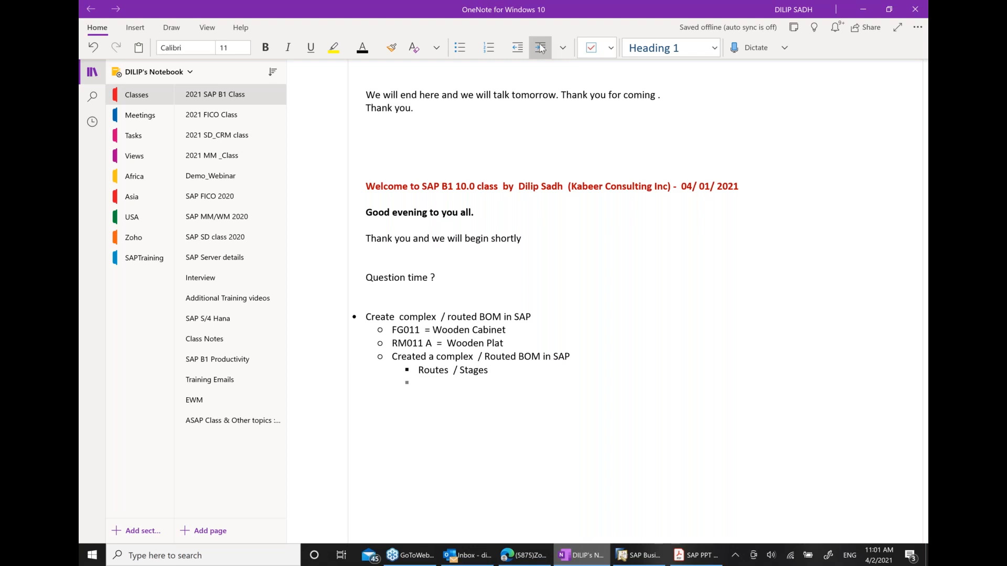
# Add the bullet "Resource / Machines" below "Routes / Stages"
pyautogui.write('re')
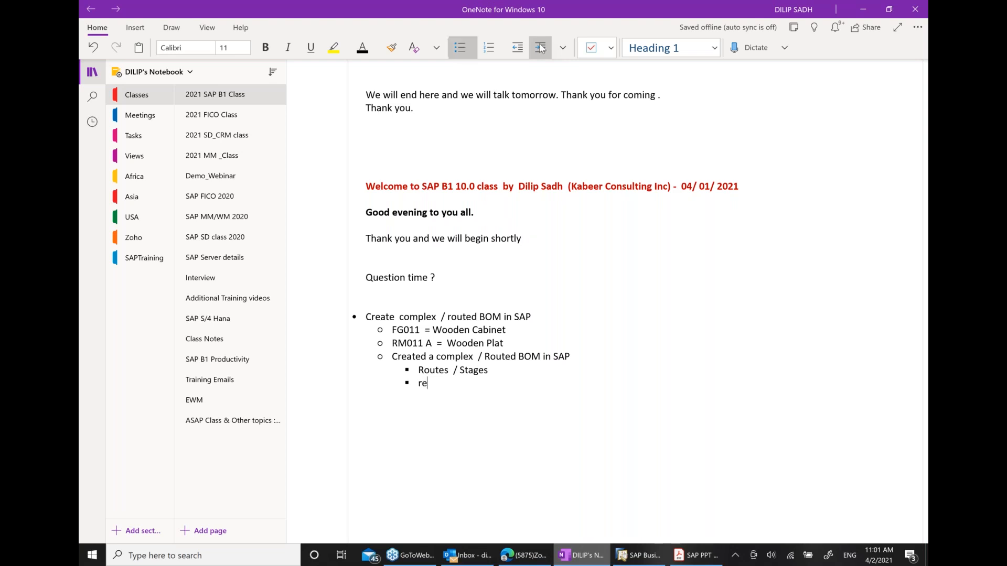
pyautogui.write('source / MAC')
pyautogui.press('BackSpace')
pyautogui.press('BackSpace')
pyautogui.write('achines')
pyautogui.press('Return')
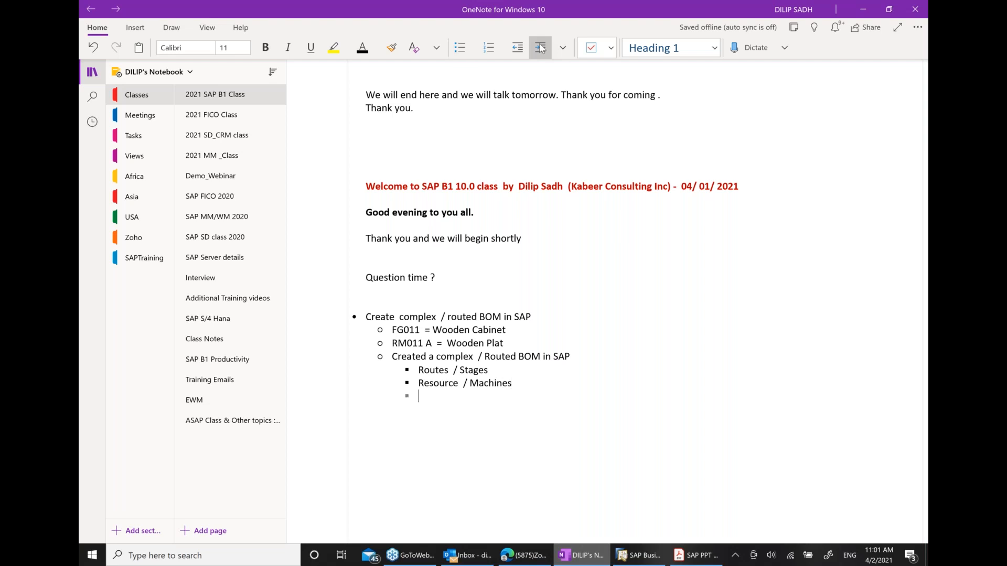
# Add the bullets "Resource / Labor" and "Others / Comment etc" at the same level
pyautogui.write('Reso')
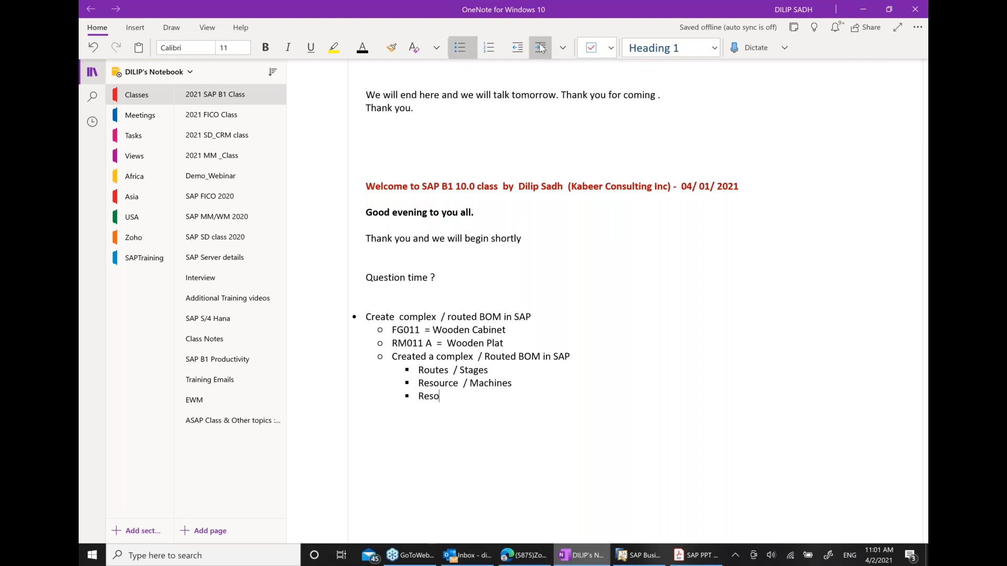
pyautogui.write('urce / Labor')
pyautogui.press('Return')
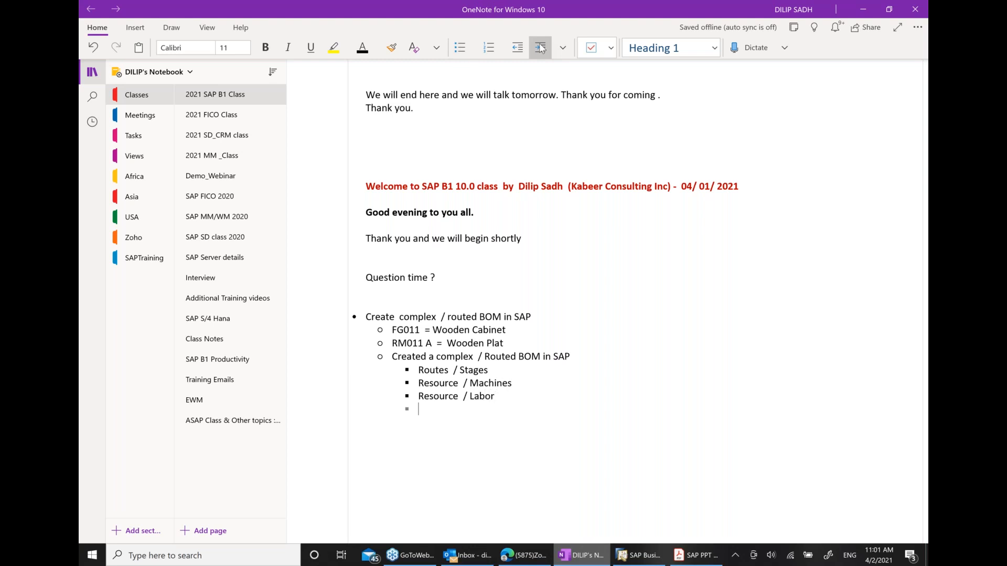
pyautogui.write('Oth')
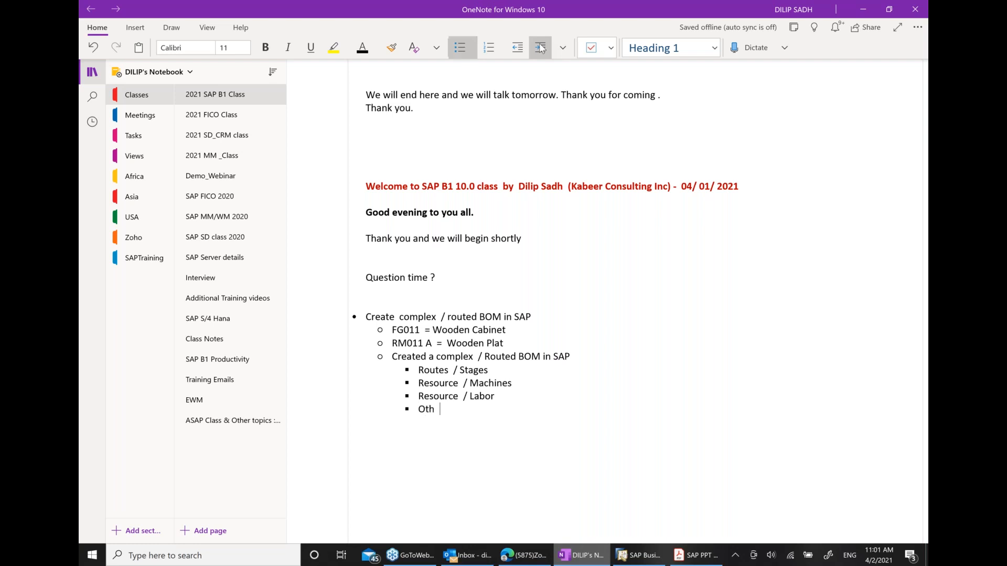
pyautogui.write('ers  / Comment etc')
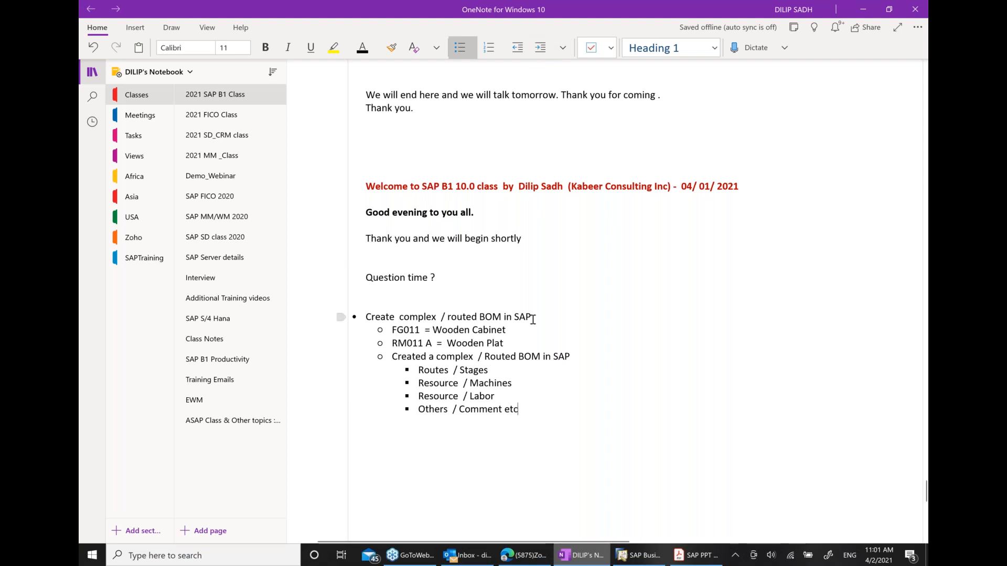
# Make the top bullet "Create complex / routed BOM in SAP" bold
pyautogui.moveTo(533, 318); pyautogui.dragTo(365, 318)
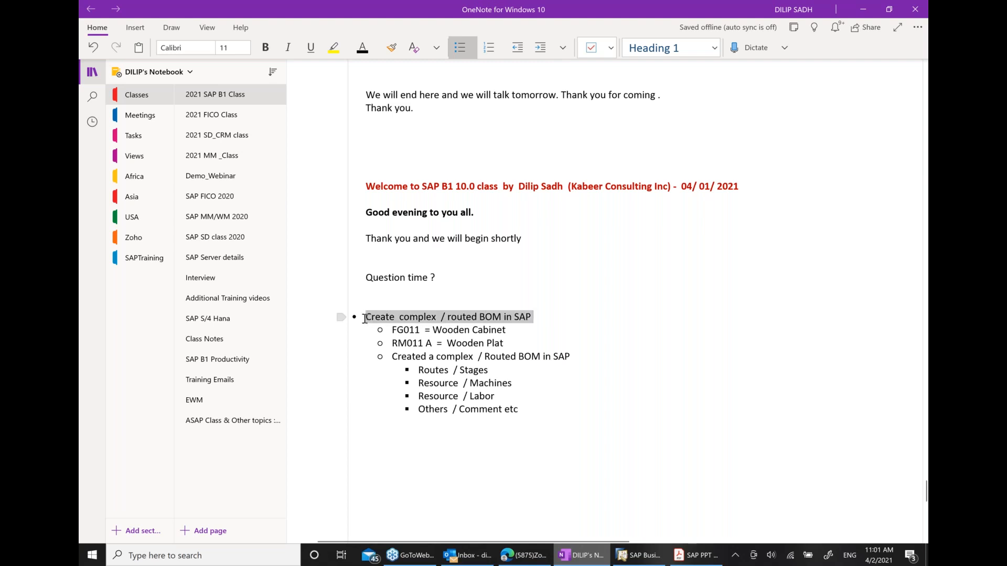
pyautogui.click(401, 297)
pyautogui.click(477, 443)
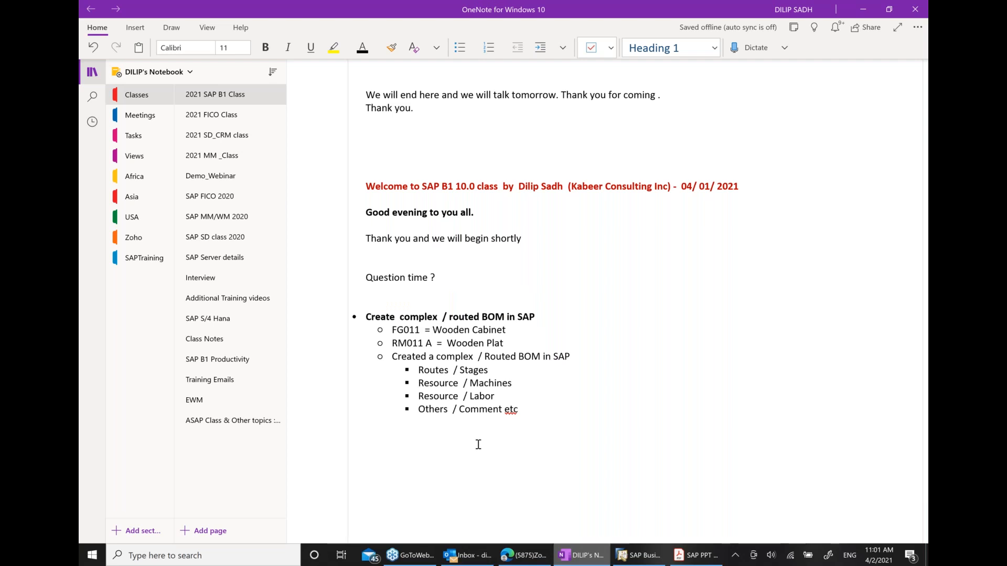
# Switch to the SAP PPT Template PDF in Acrobat Reader and go to the Bill of Materials Pricing page
pyautogui.click(680, 558)
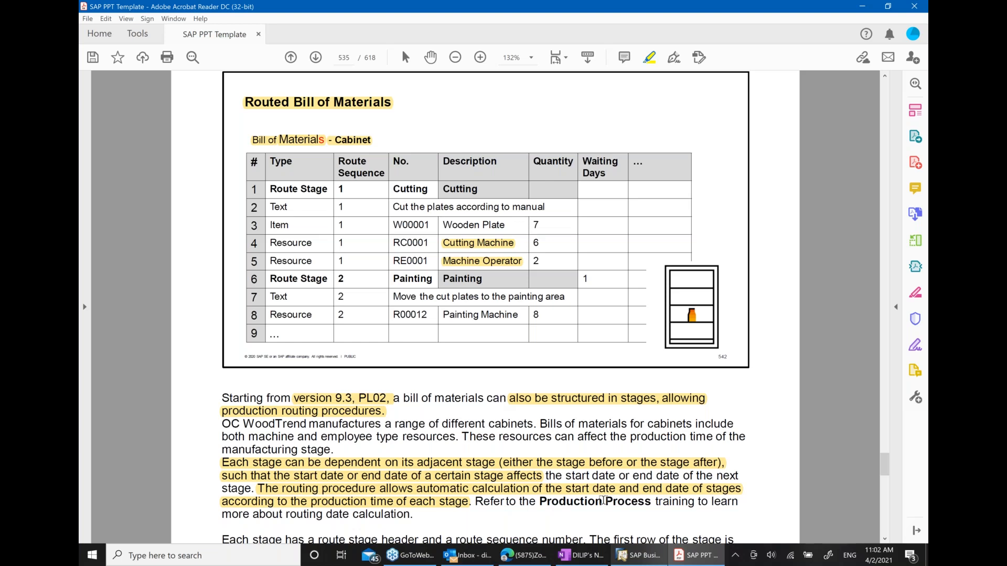
pyautogui.click(316, 58)
pyautogui.scroll(-1, 524, 513)
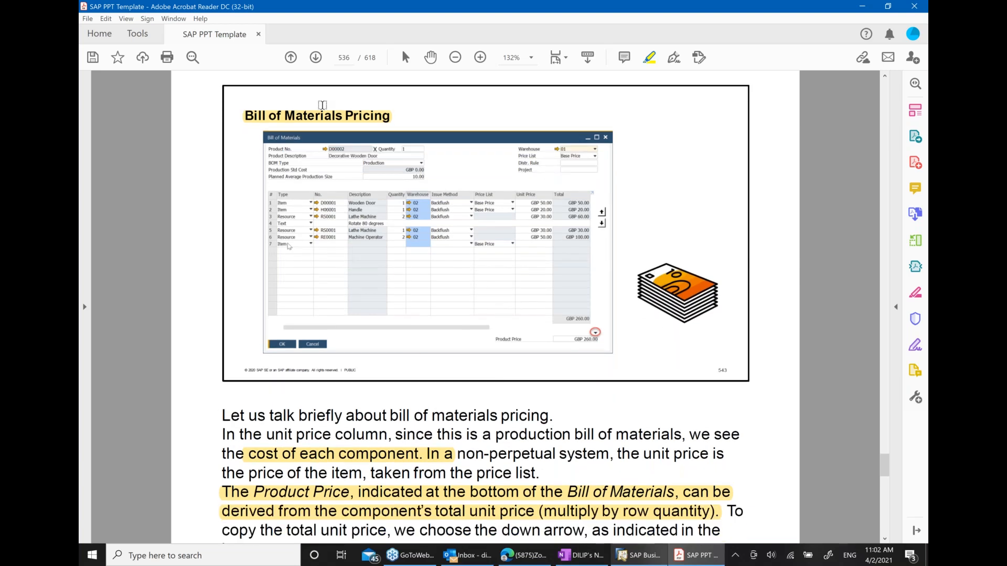
pyautogui.click(333, 119)
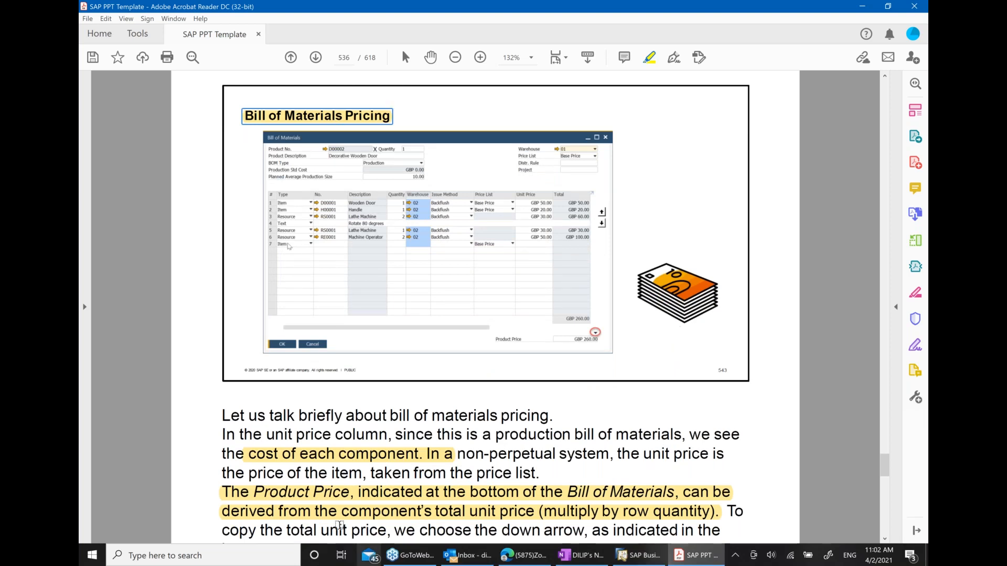
# Return to SAP Business One, reopen the Bill of Materials form and find product FG011
pyautogui.click(635, 556)
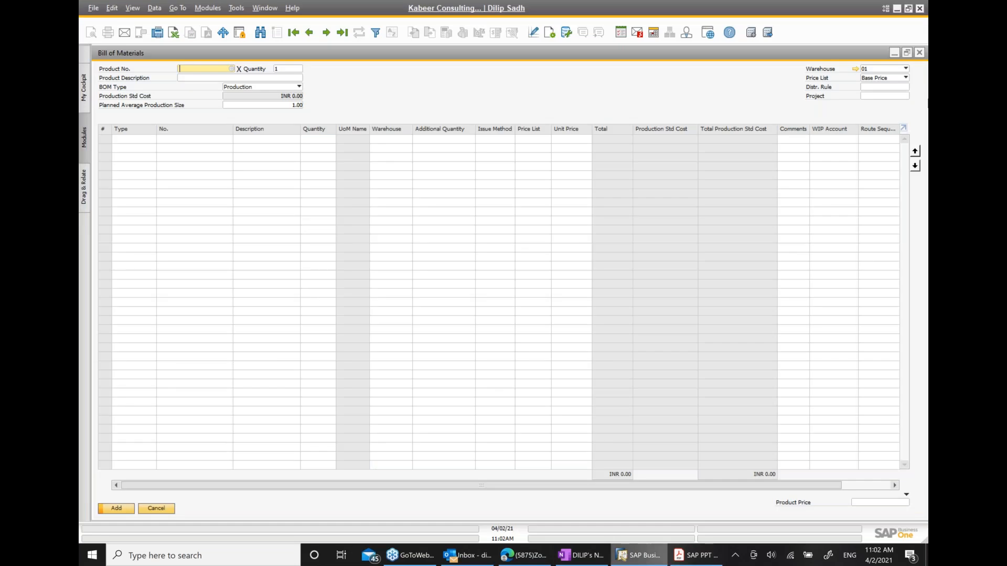
pyautogui.click(920, 52)
pyautogui.click(84, 137)
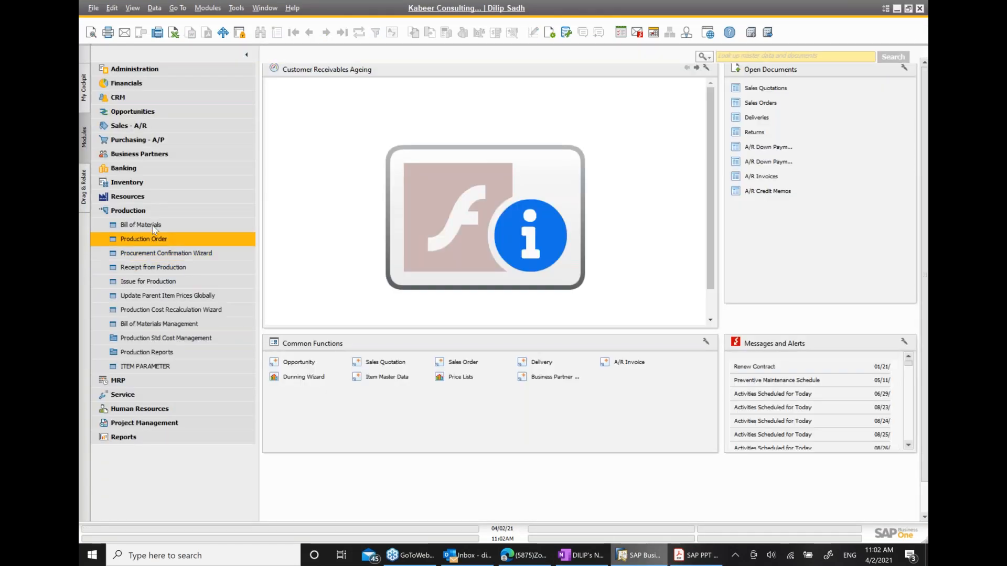
pyautogui.click(153, 227)
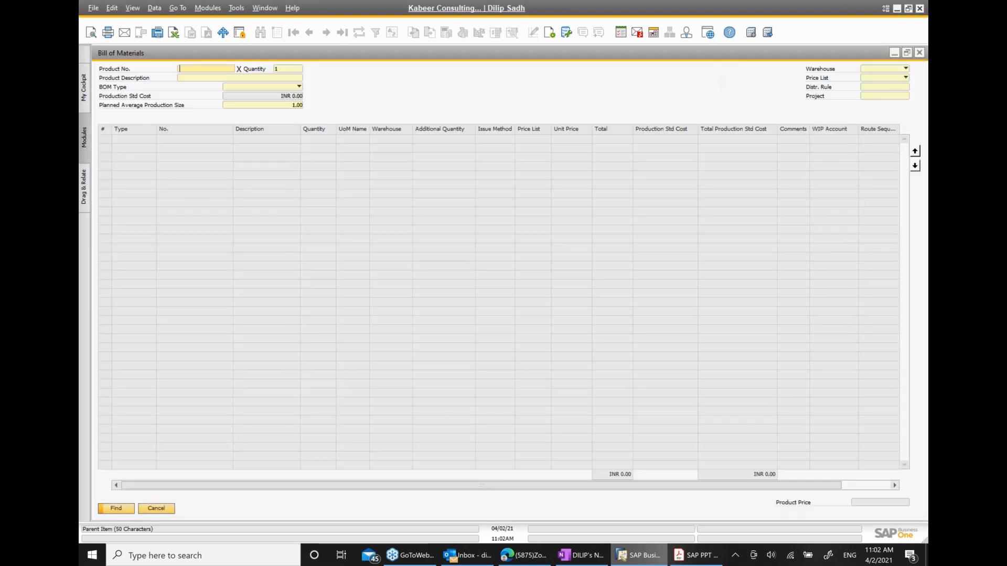
pyautogui.click(570, 557)
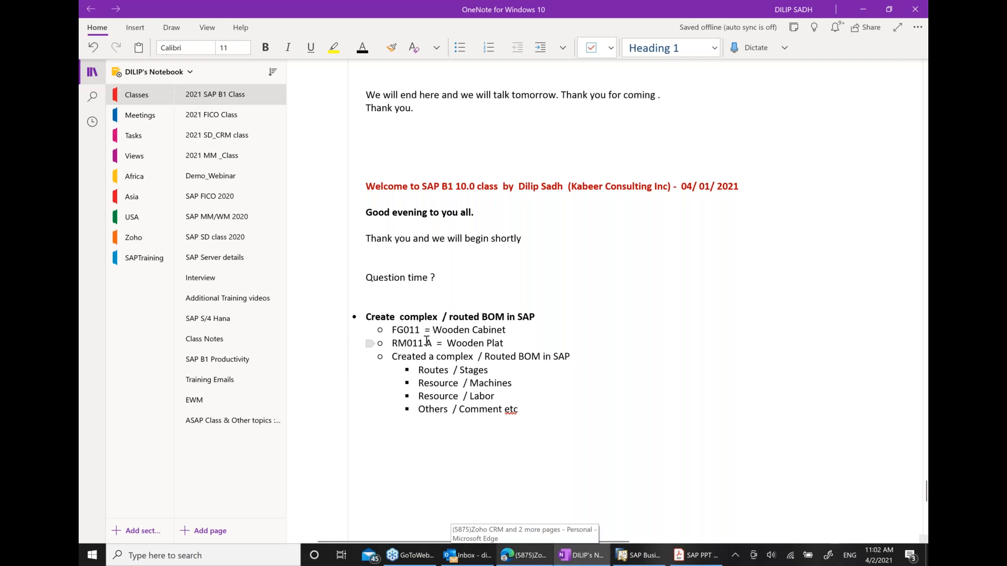
pyautogui.click(636, 553)
pyautogui.write('fg011')
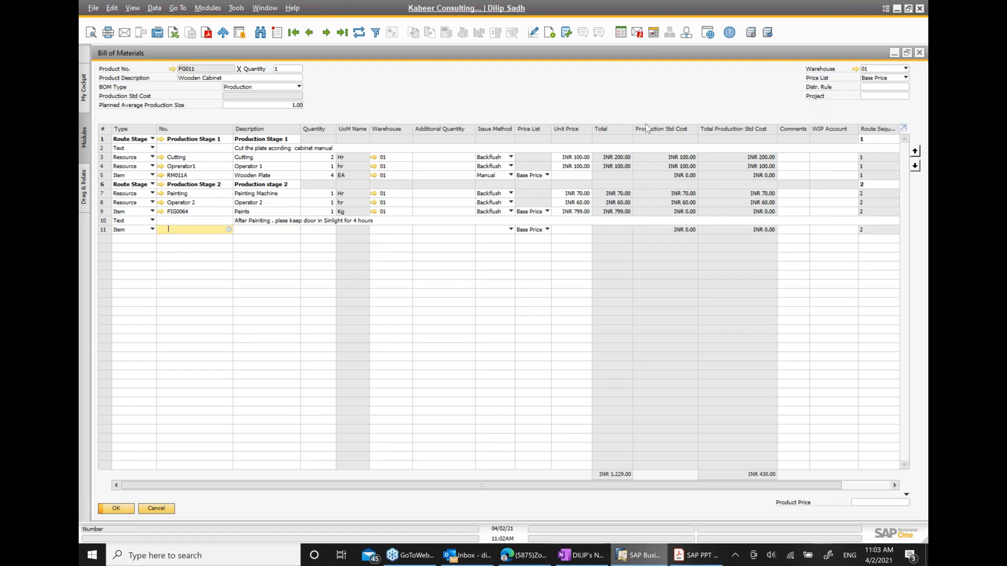
# Highlight the BOM's Unit Price column and compare it with the PDF's pricing page, zoomed out to 100%, returning to SAP Business One
pyautogui.click(576, 130)
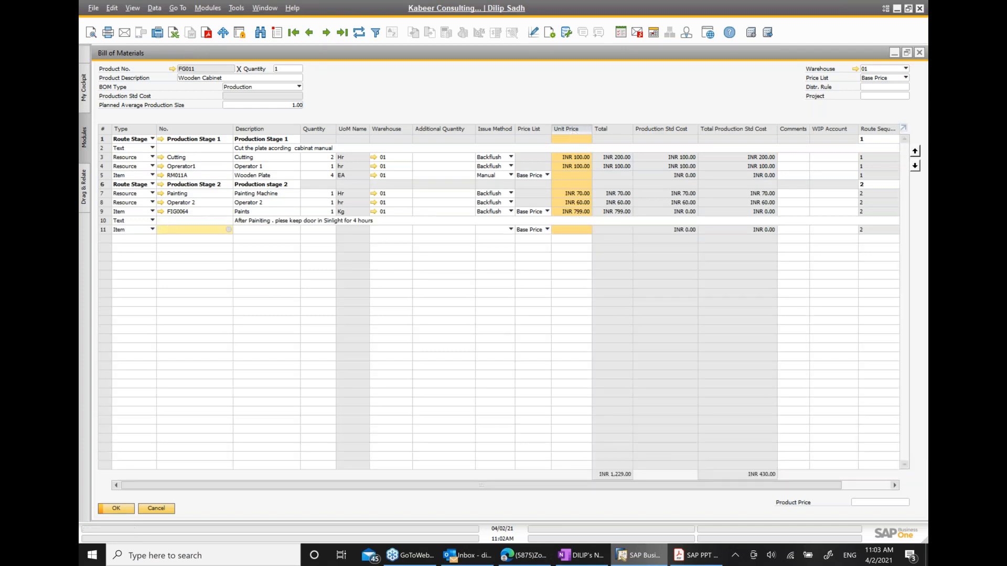
pyautogui.click(696, 556)
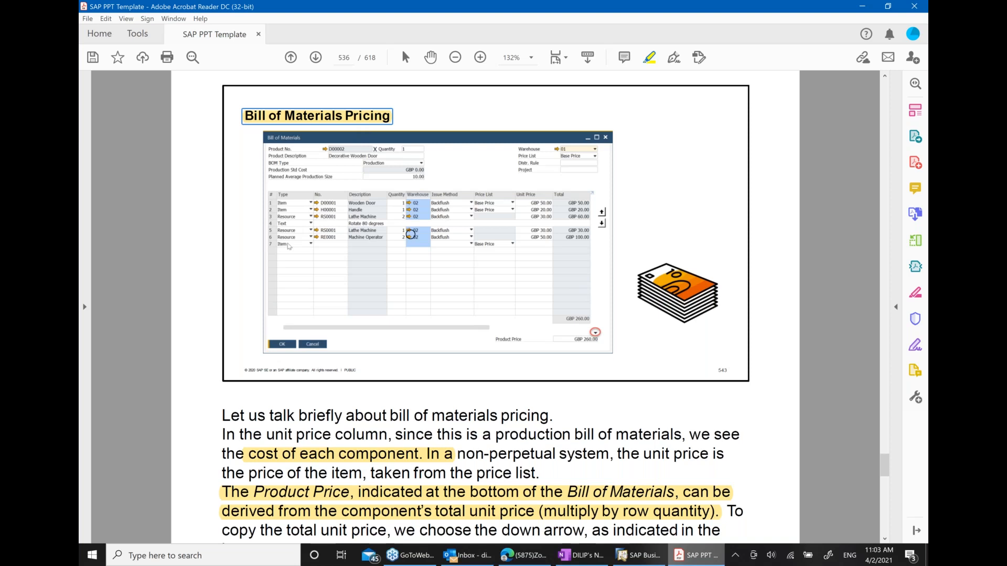
pyautogui.click(455, 59)
pyautogui.click(456, 57)
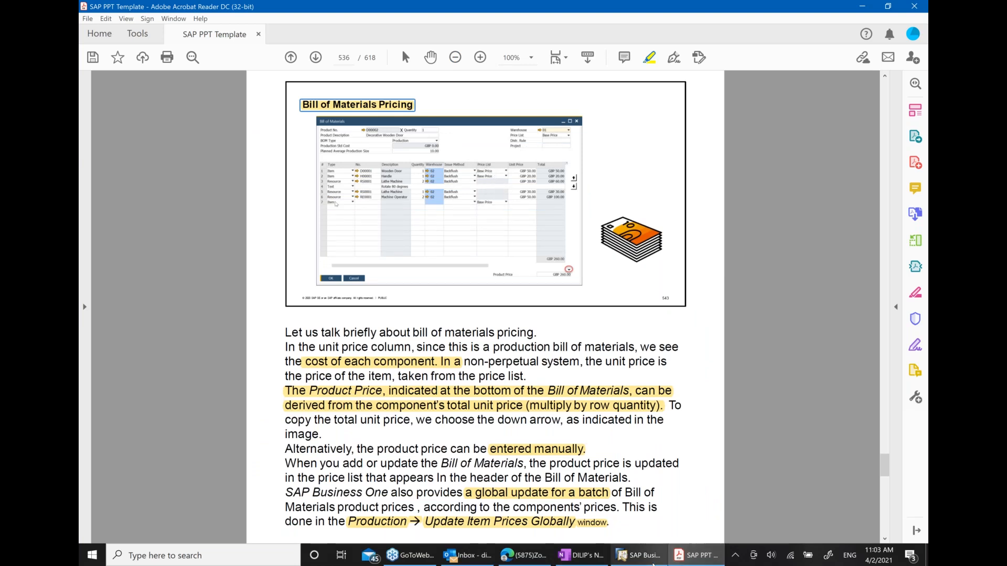
pyautogui.click(634, 559)
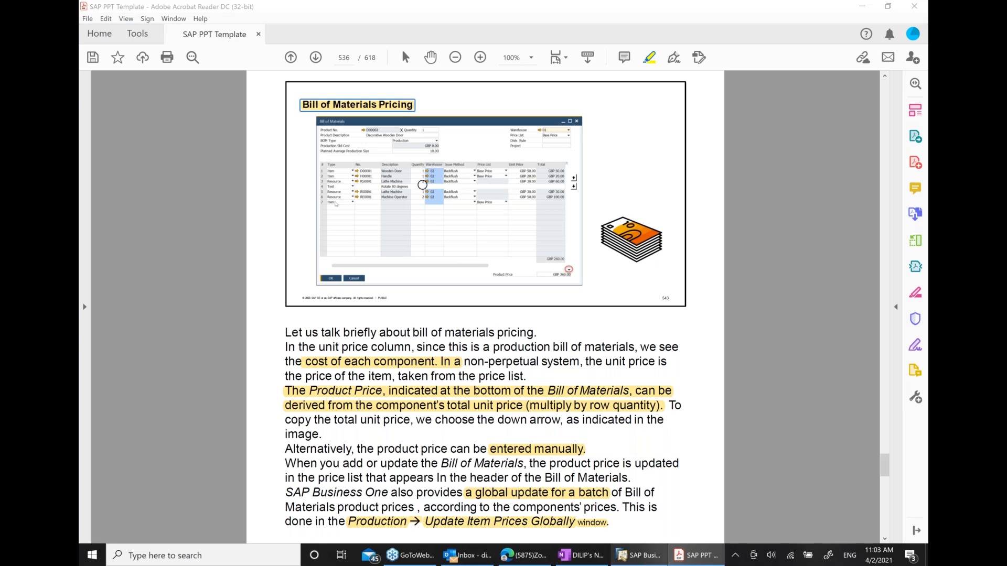
pyautogui.click(594, 561)
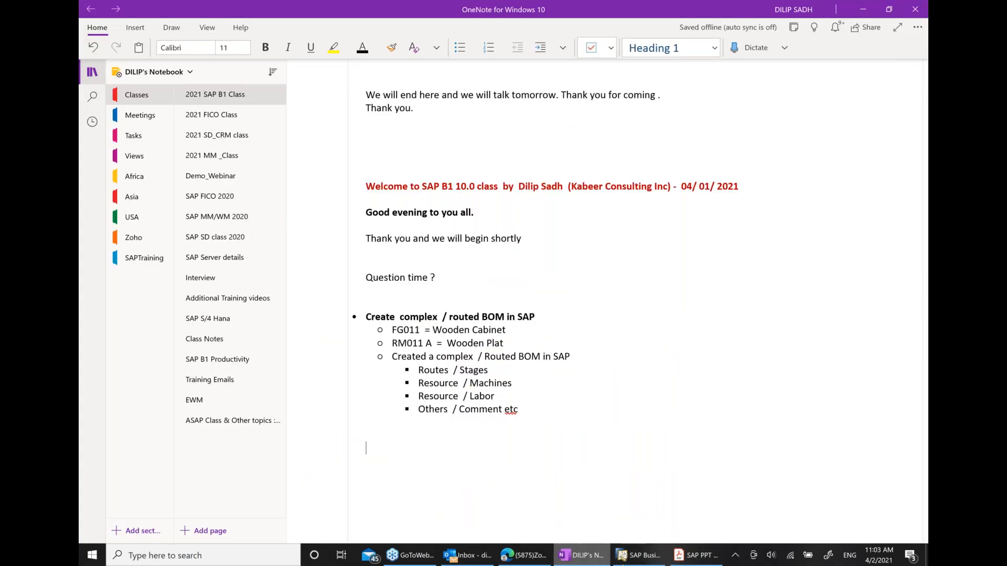
pyautogui.click(636, 561)
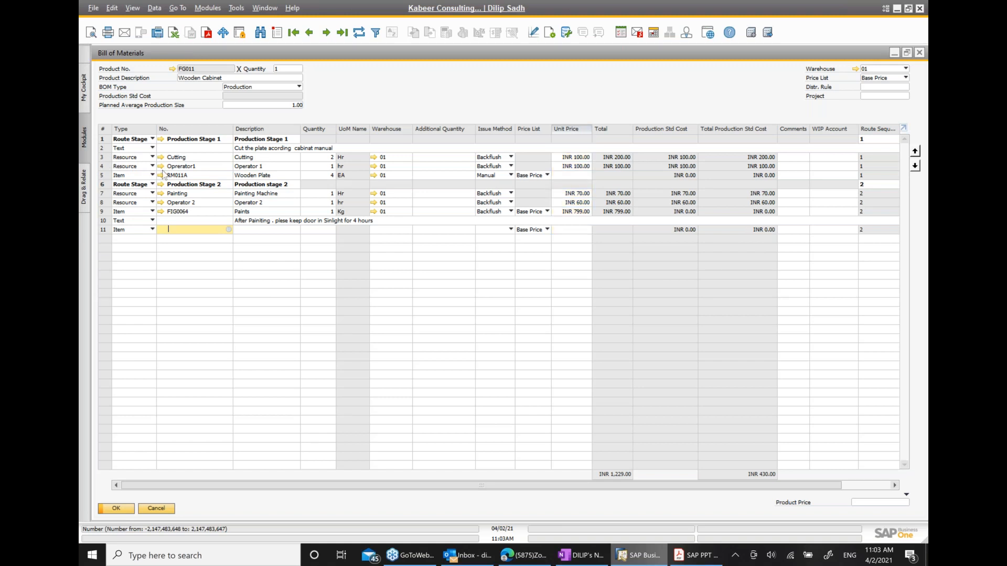
# Review the unit prices and totals of the cutting, painting, operator, paint and wooden plate lines in the FG011 bill of materials
pyautogui.click(105, 157)
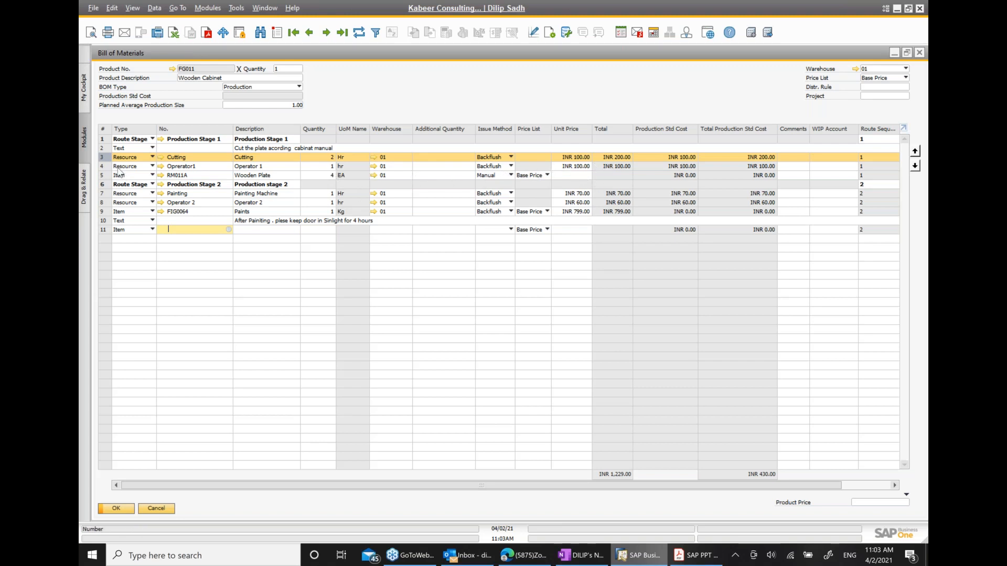
pyautogui.click(105, 177)
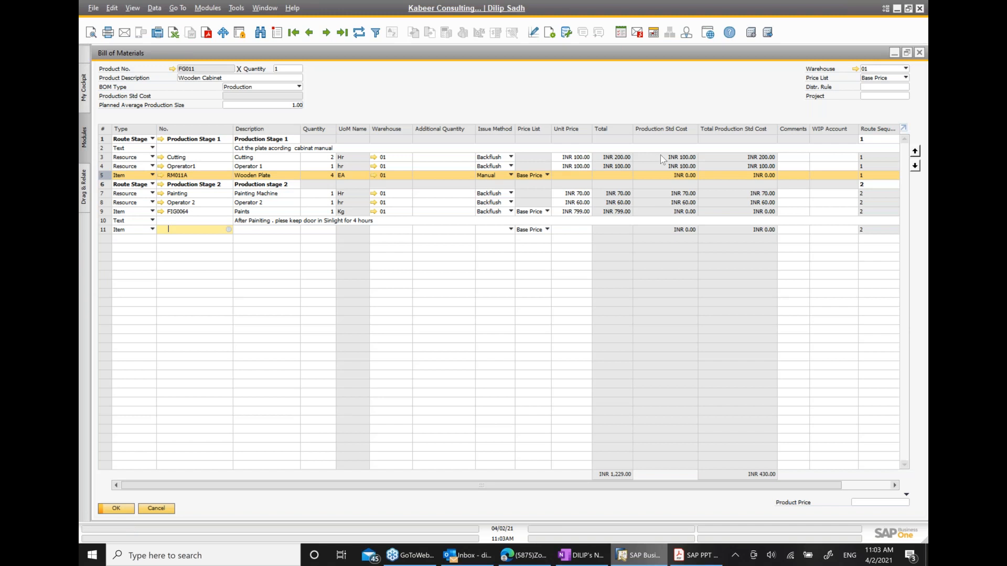
pyautogui.click(107, 195)
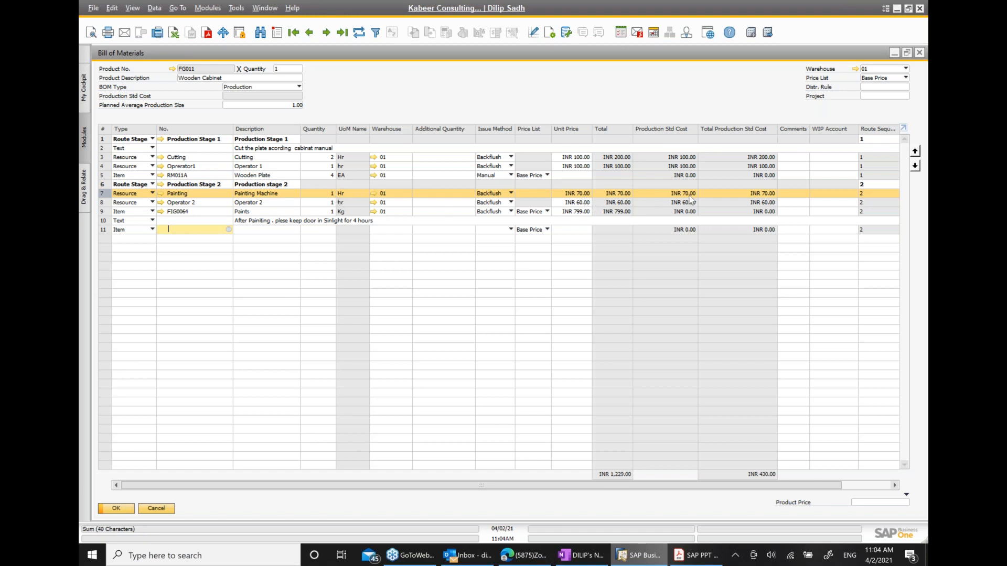
pyautogui.click(105, 206)
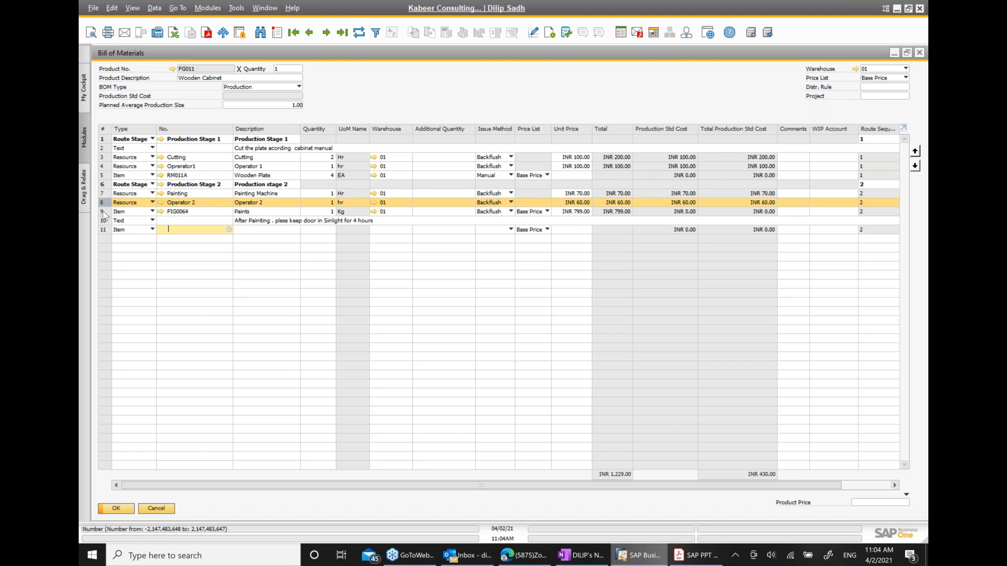
pyautogui.click(104, 212)
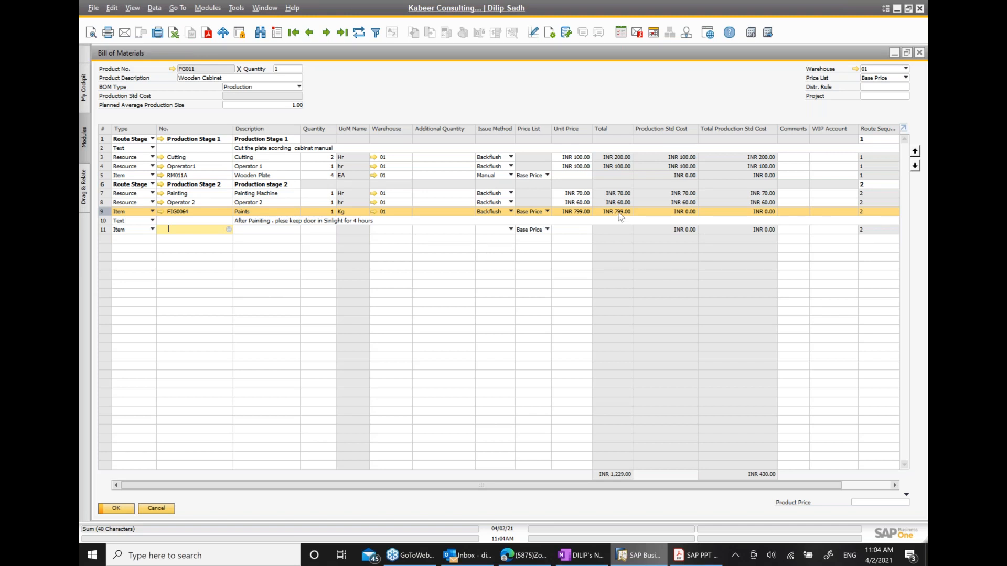
pyautogui.click(609, 130)
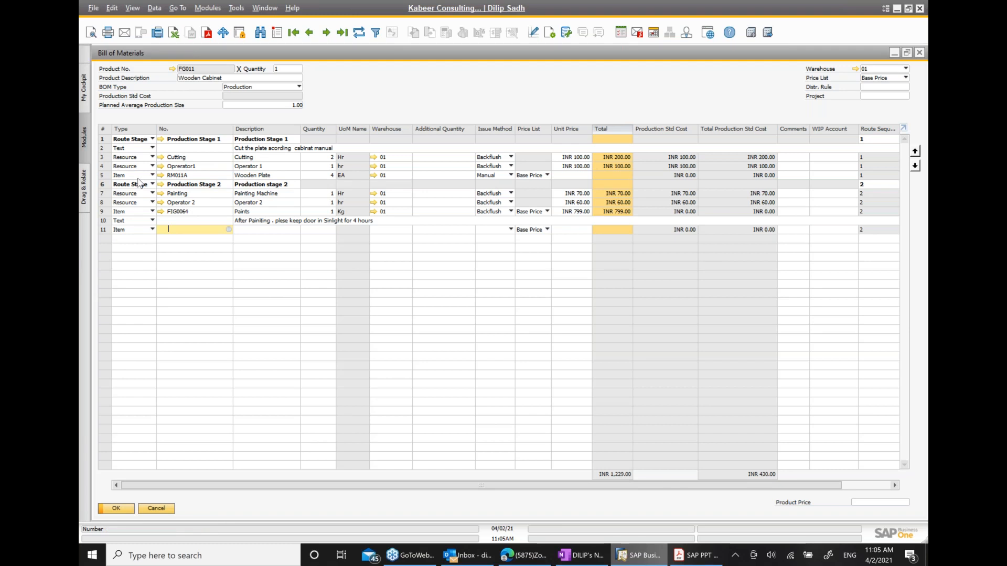
pyautogui.click(109, 176)
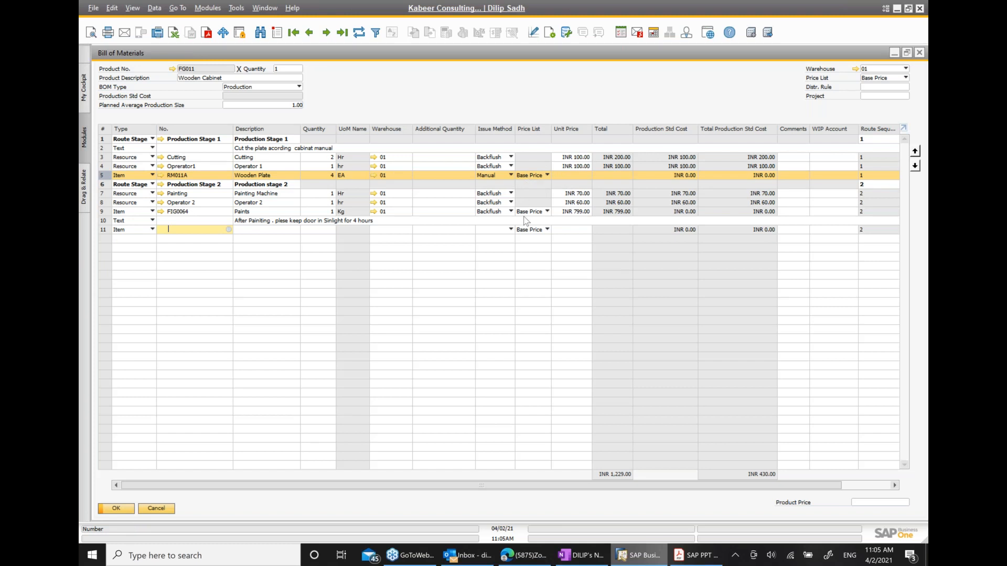
# Close the FG011 bill of materials and open the Base Price list from the Inventory price lists
pyautogui.click(920, 53)
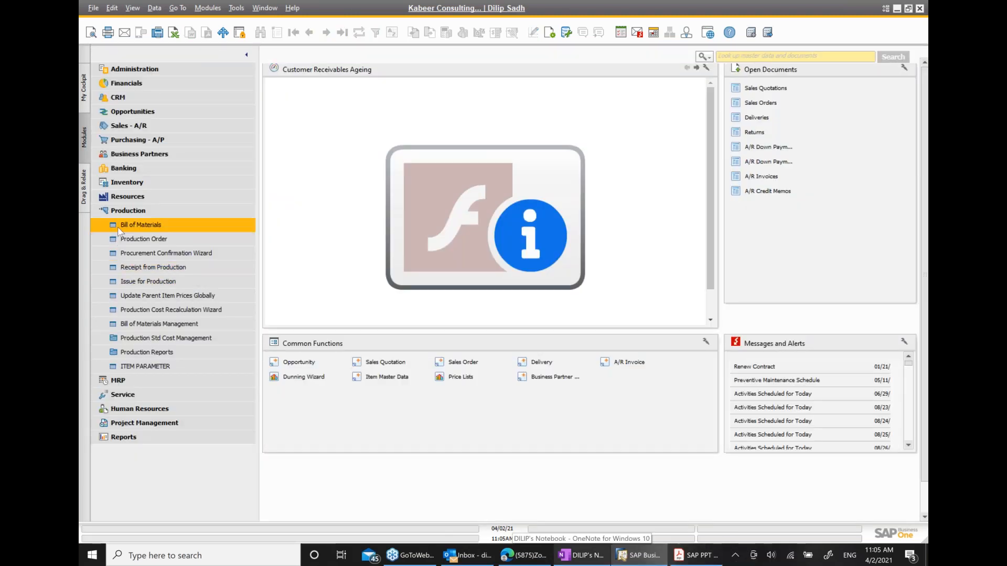
pyautogui.click(131, 210)
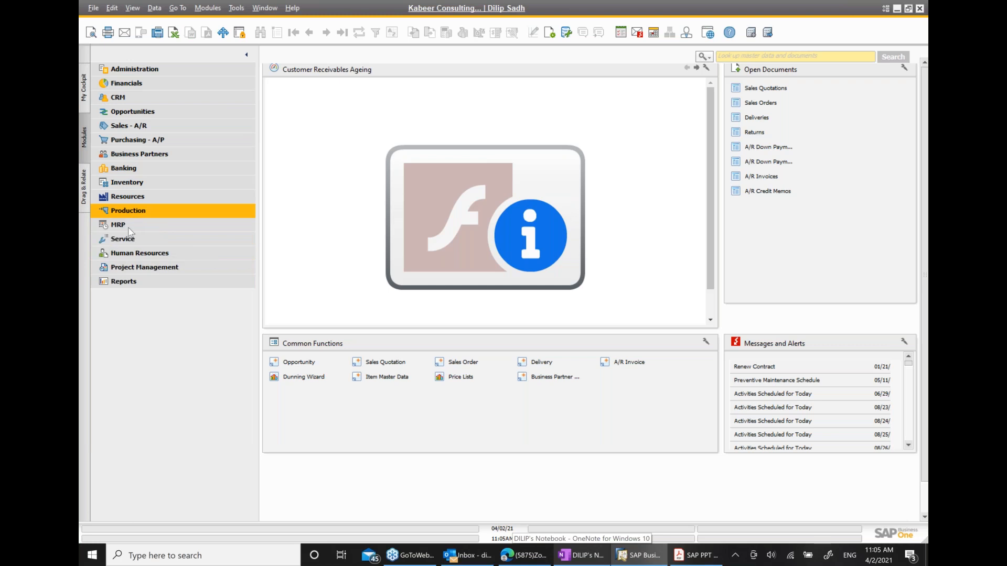
pyautogui.click(127, 182)
pyautogui.click(137, 282)
pyautogui.click(143, 296)
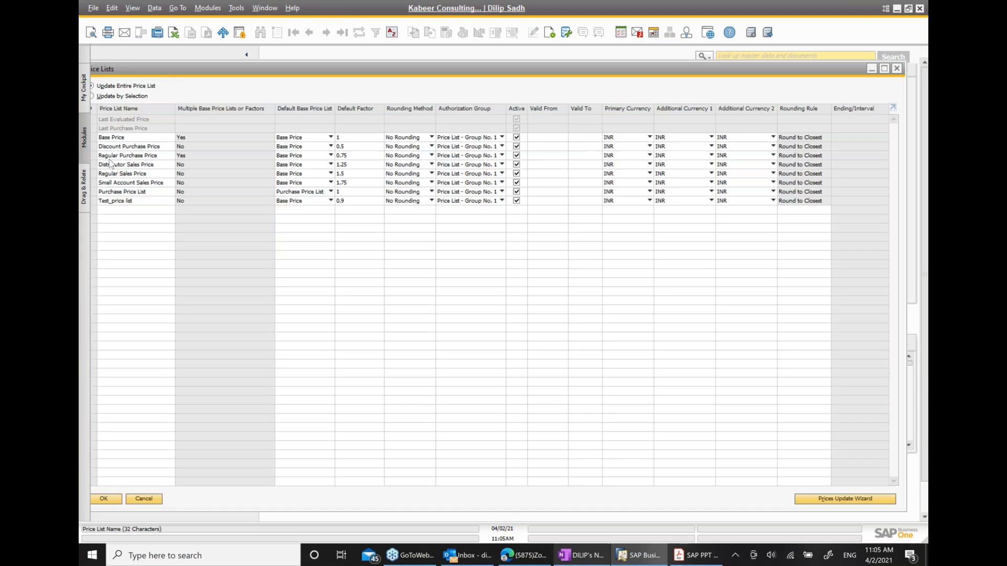
pyautogui.click(96, 137)
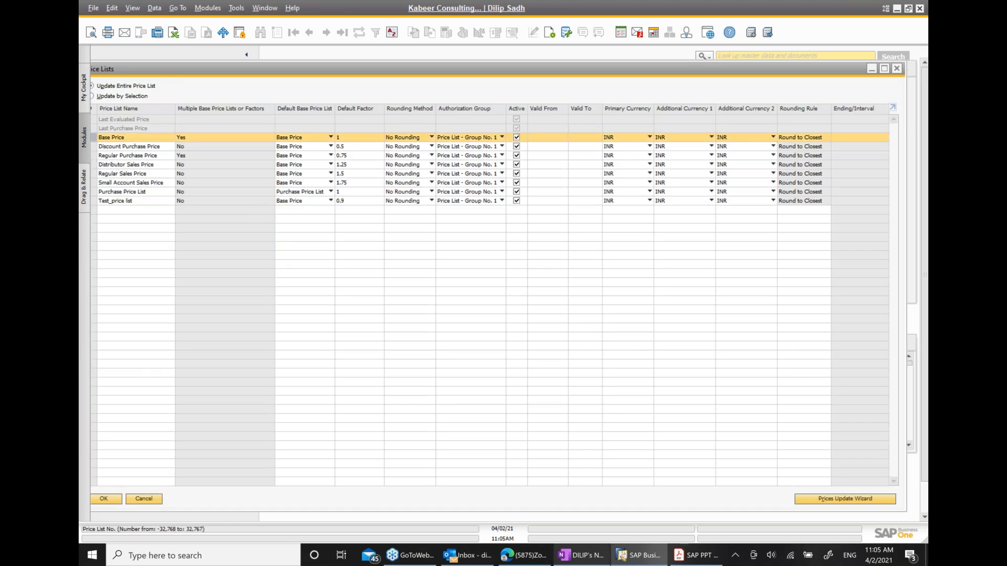
pyautogui.doubleClick(94, 138)
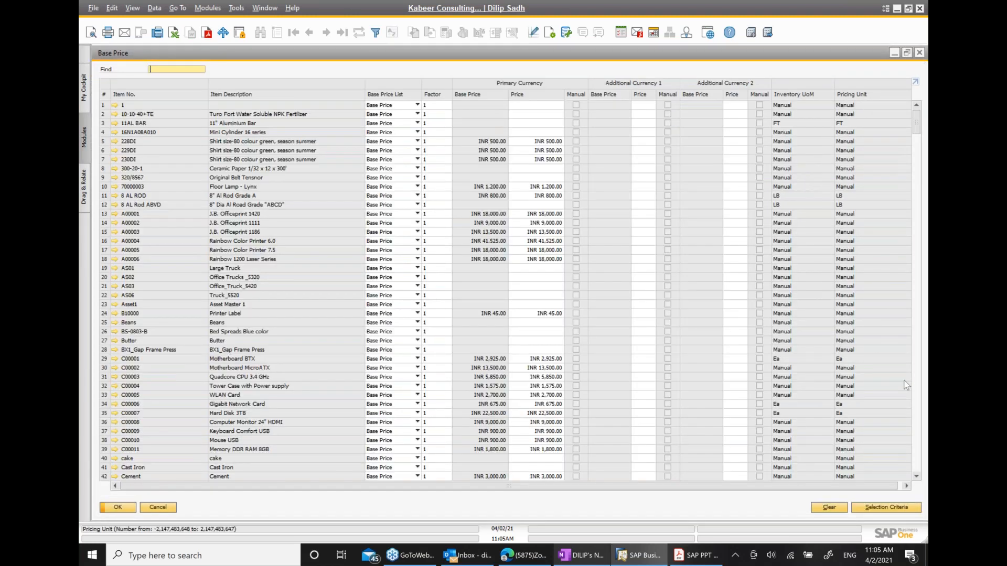
# Set the price of item RM011A Wooden Plate to 70 in the Base Price list, save it and close the price list forms
pyautogui.click(917, 402)
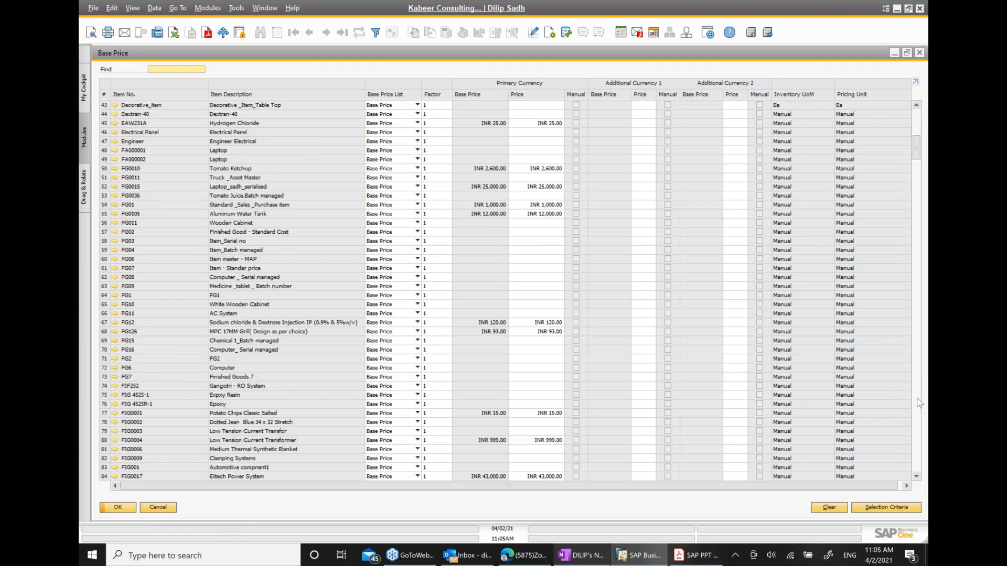
pyautogui.click(919, 403)
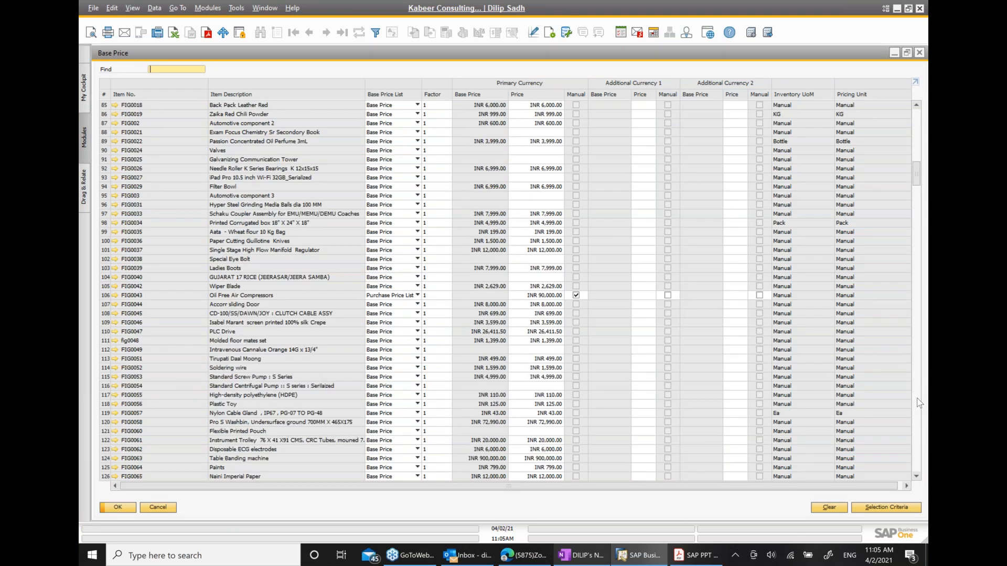
pyautogui.click(919, 404)
pyautogui.click(918, 430)
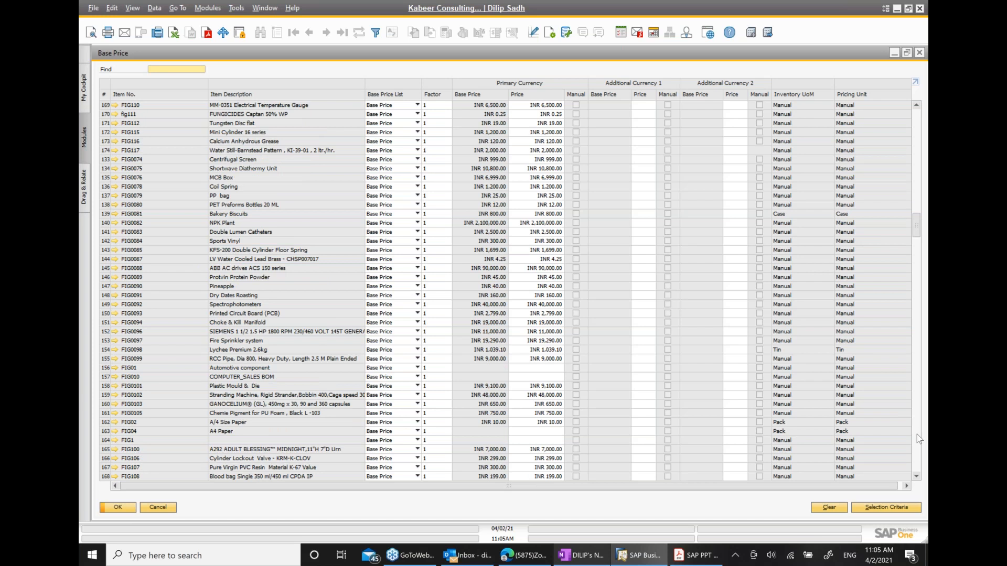
pyautogui.click(917, 464)
pyautogui.click(918, 467)
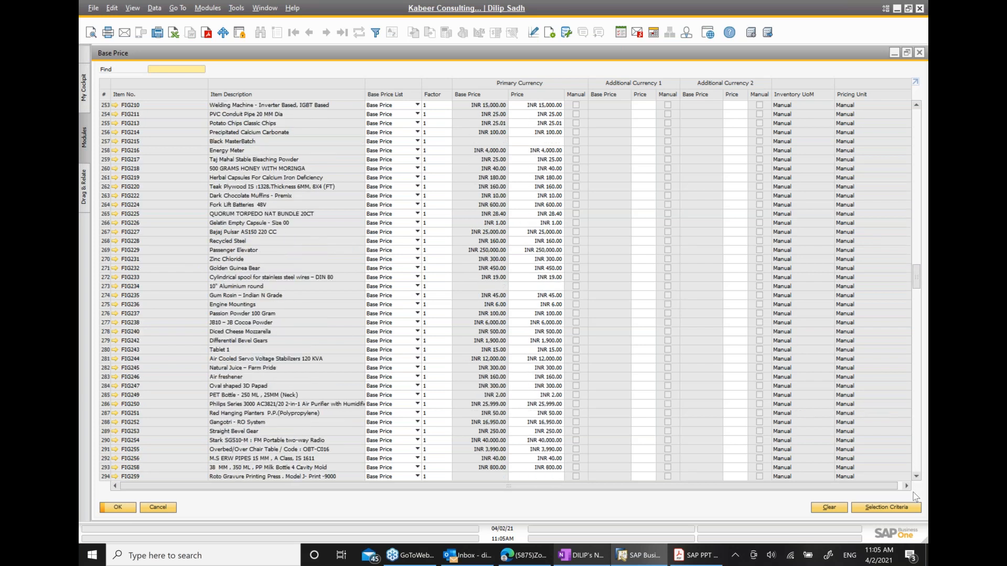
pyautogui.scroll(-3, 125, 400)
pyautogui.scroll(-2, 216, 375)
pyautogui.moveTo(918, 290); pyautogui.dragTo(913, 471)
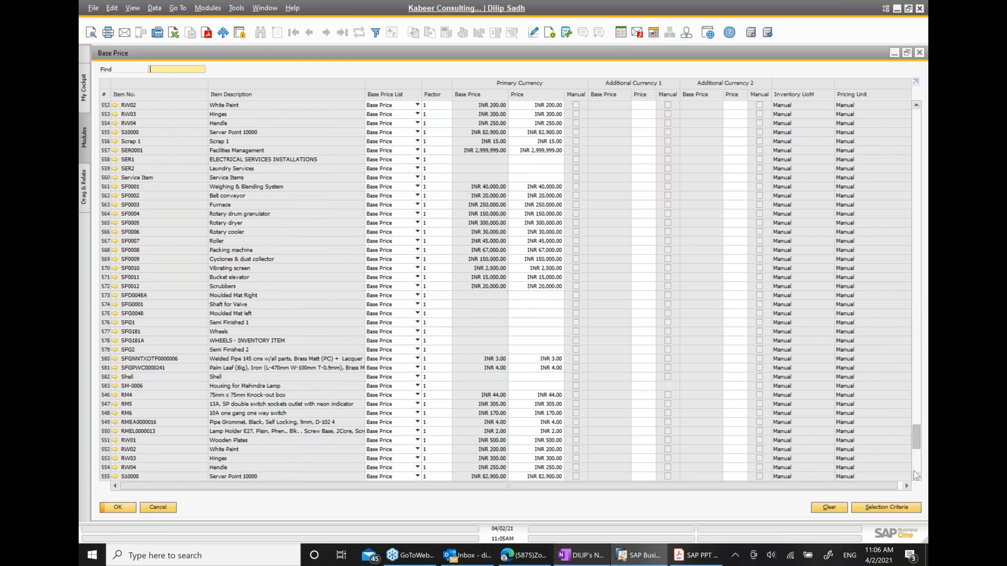
pyautogui.scroll(5, 192, 339)
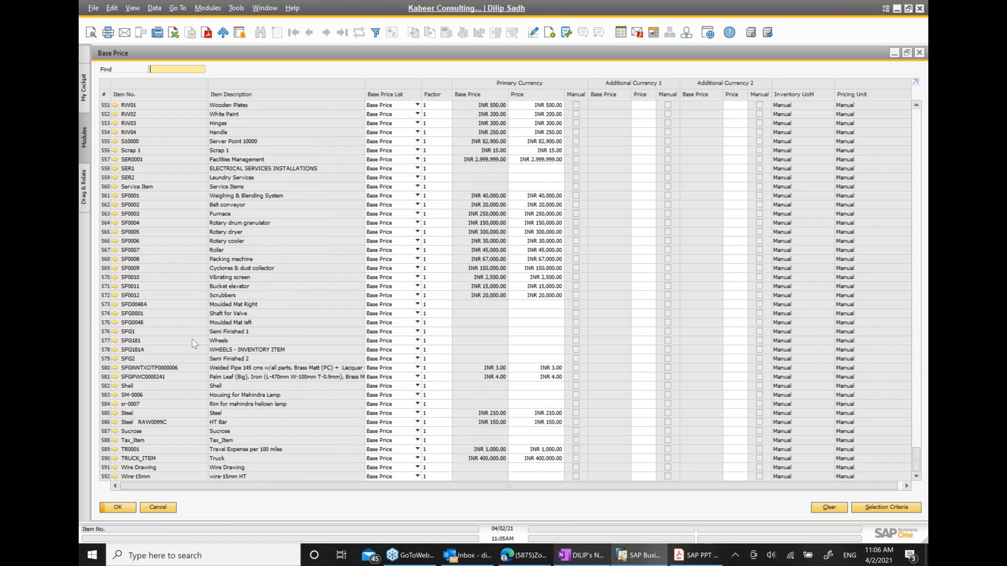
pyautogui.scroll(2, 188, 329)
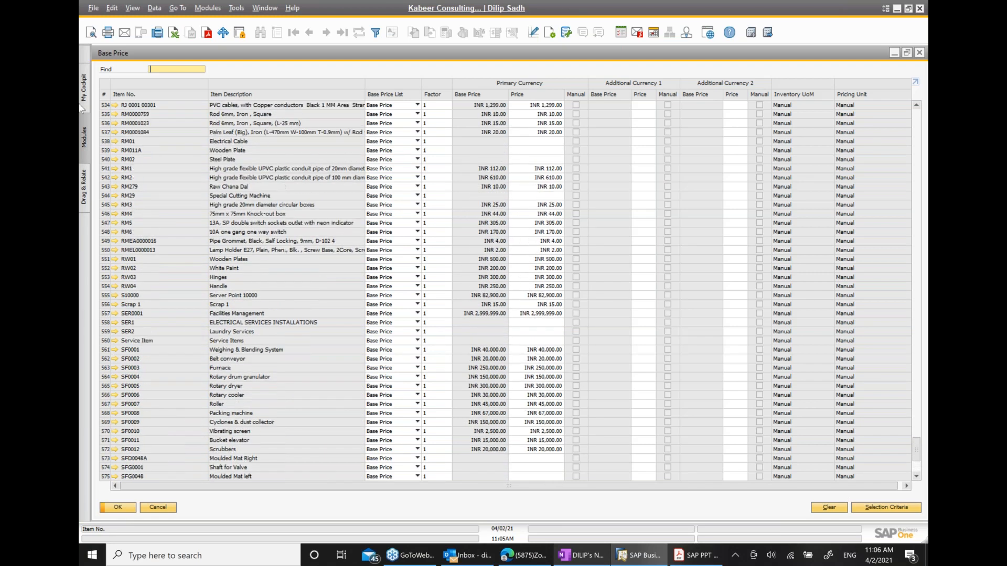
pyautogui.click(107, 151)
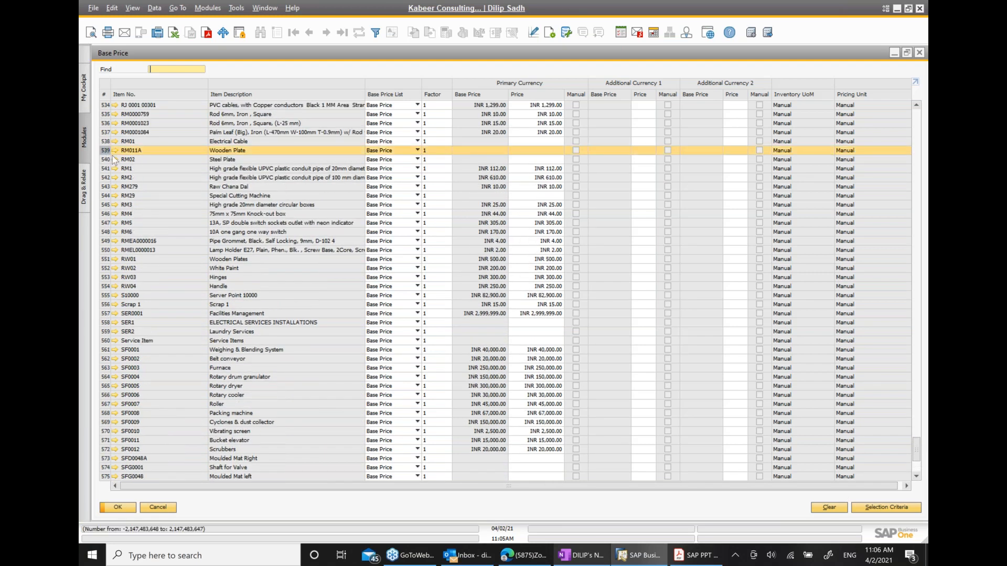
pyautogui.click(545, 152)
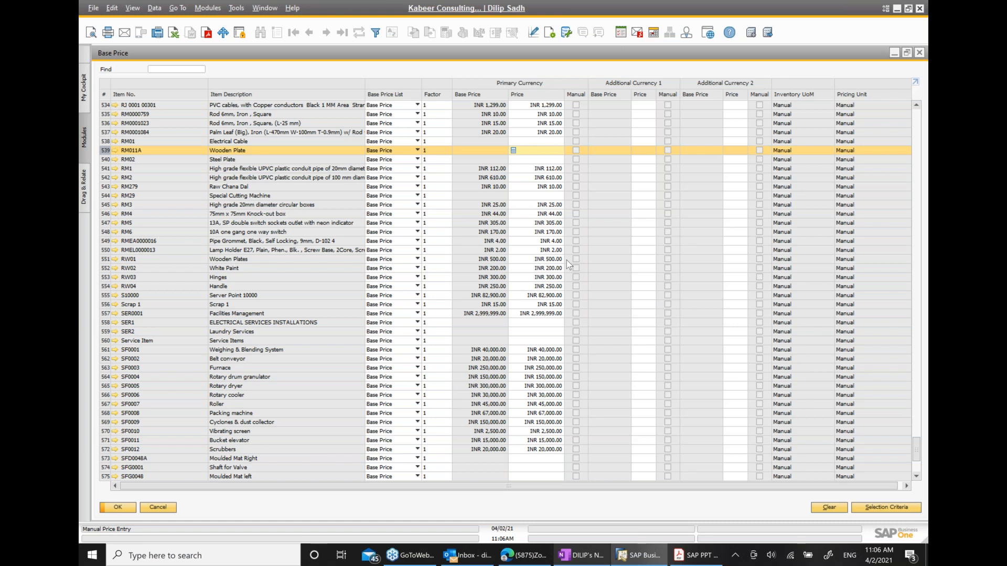
pyautogui.write('7')
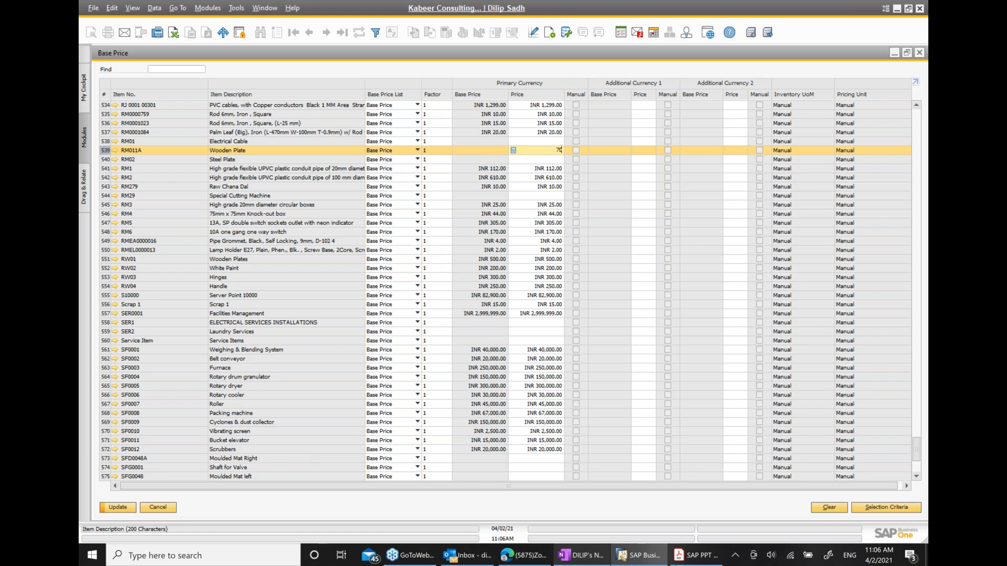
pyautogui.write('0')
pyautogui.click(127, 508)
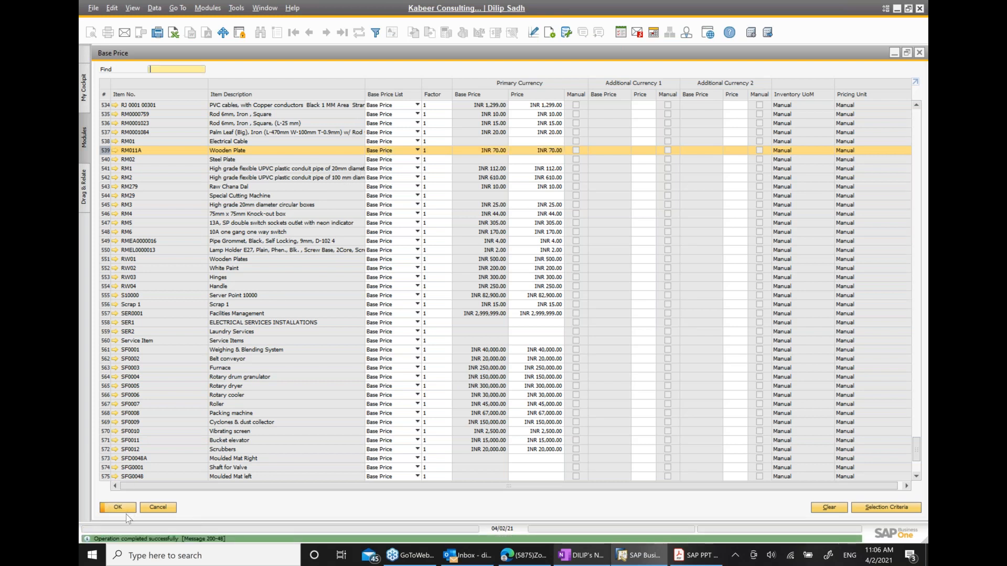
pyautogui.click(118, 507)
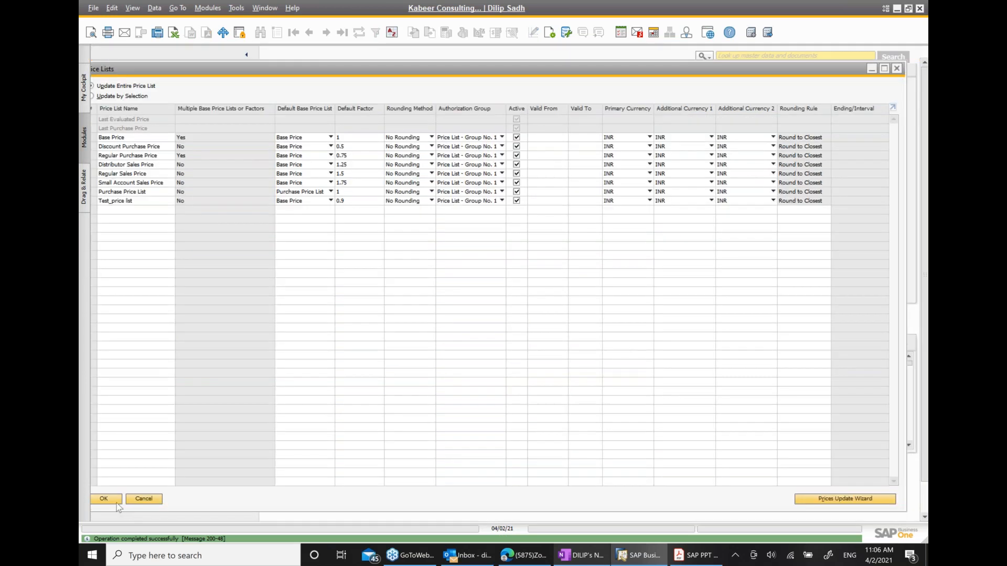
pyautogui.click(104, 499)
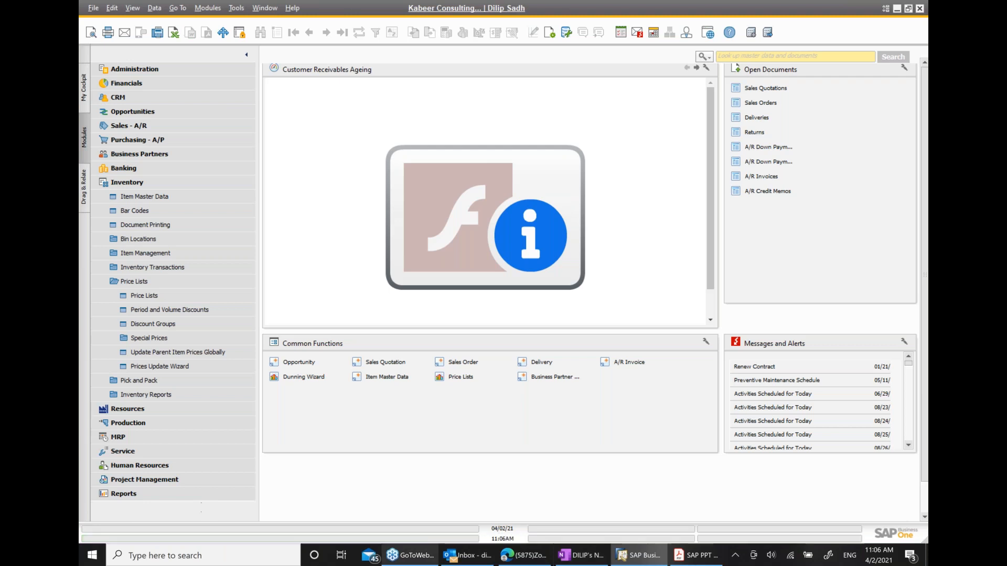
# Switch to the SAP PPT Template PDF and review the product price and Update Item Prices Globally notes on the Bill of Materials Pricing page
pyautogui.click(698, 555)
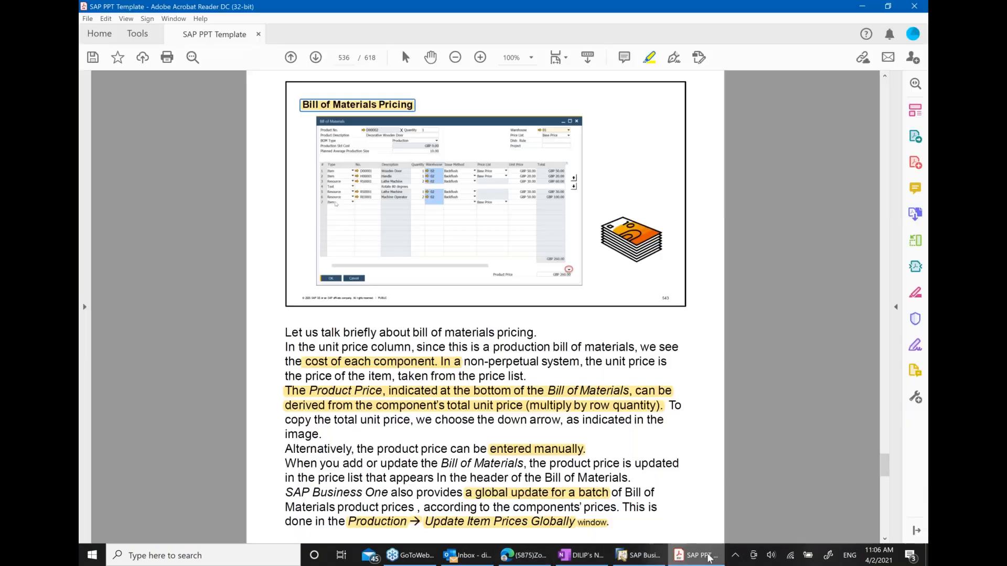
pyautogui.scroll(-2, 698, 474)
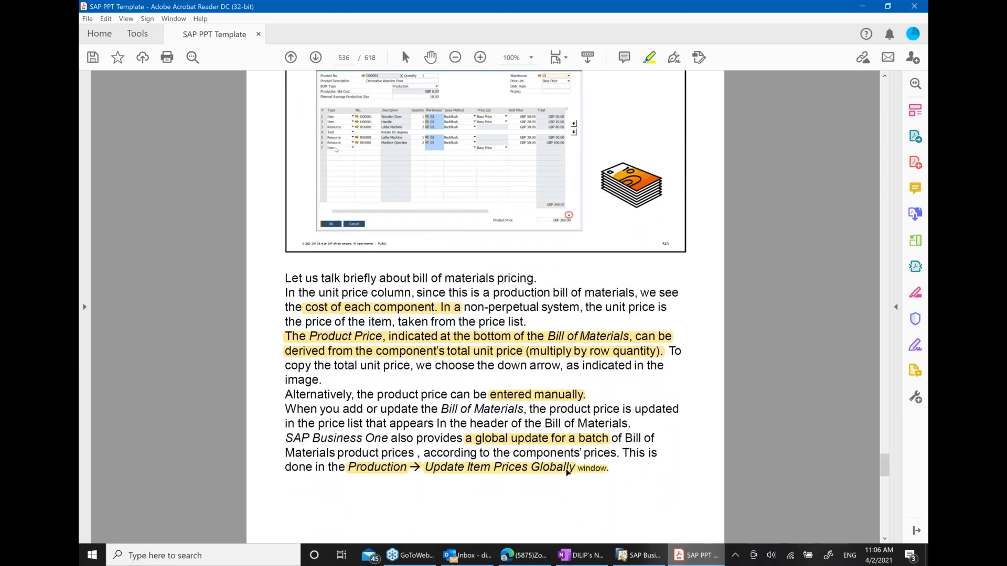
pyautogui.click(381, 471)
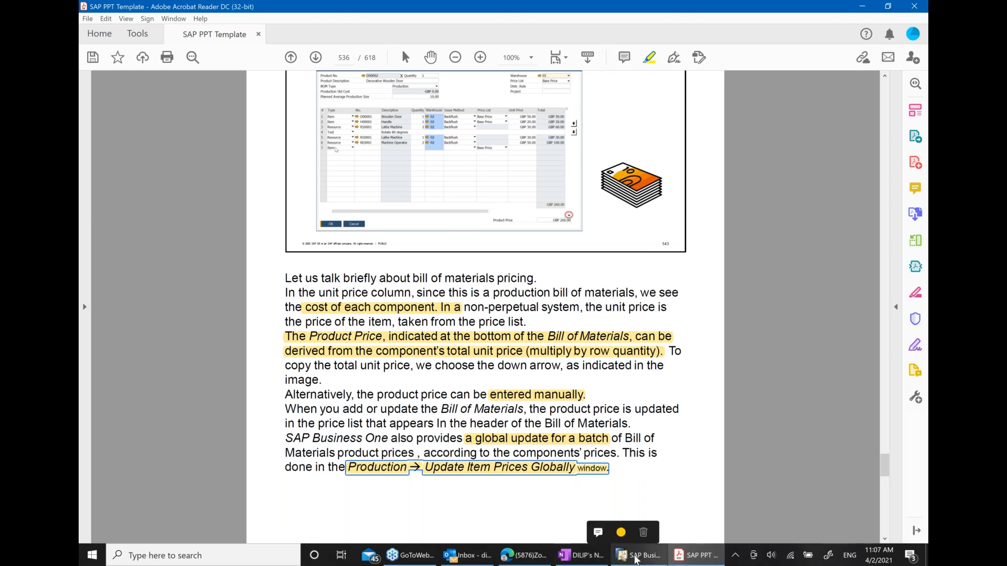
# Return to SAP Business One and open Production's Update Parent Item Prices Globally selection criteria, checking its location against the PDF note
pyautogui.click(636, 558)
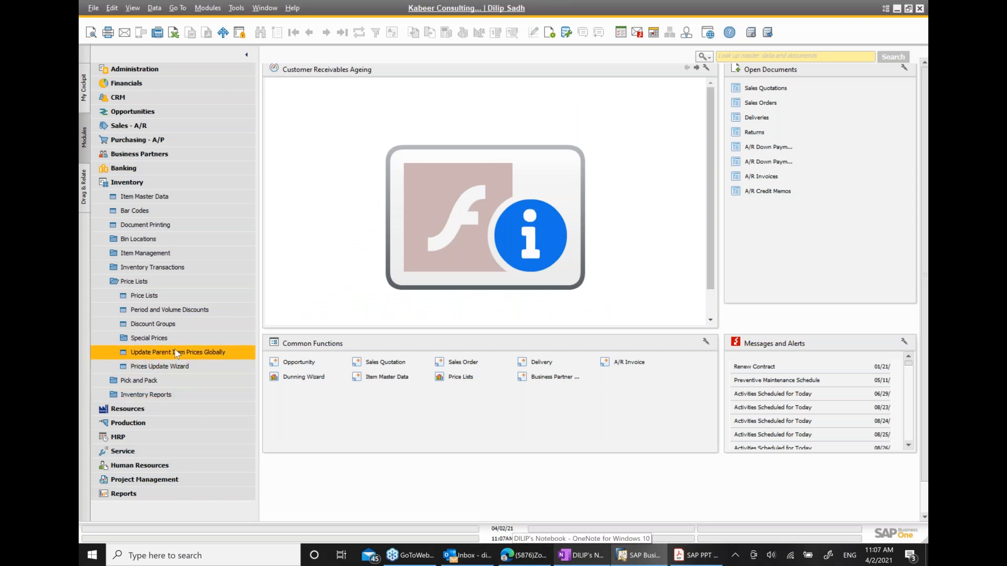
pyautogui.click(135, 284)
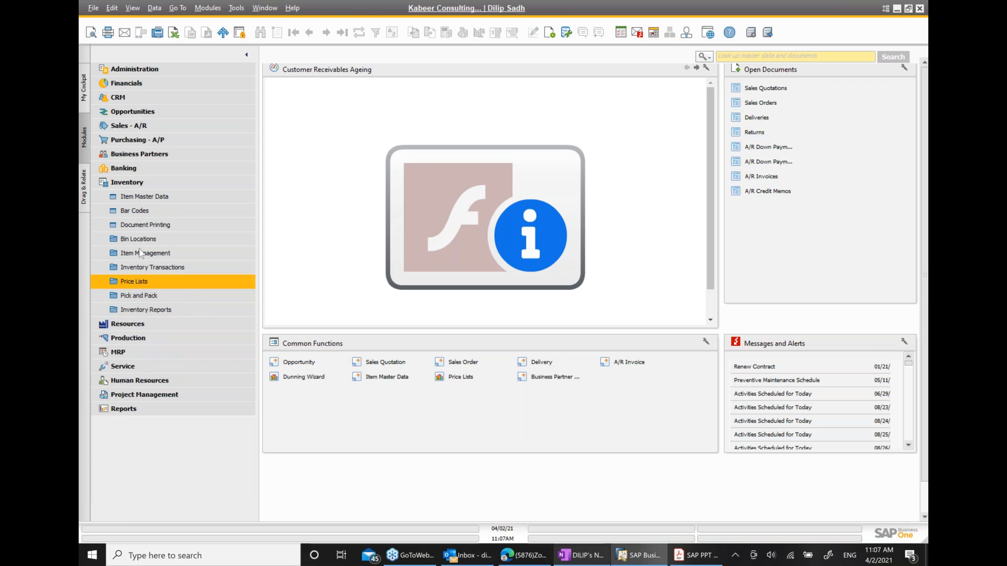
pyautogui.click(138, 184)
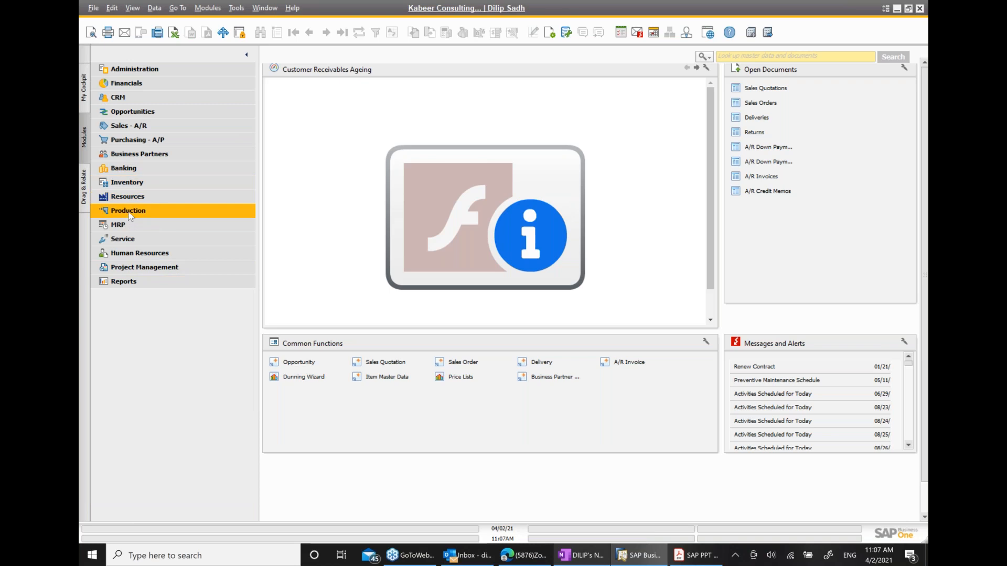
pyautogui.click(131, 212)
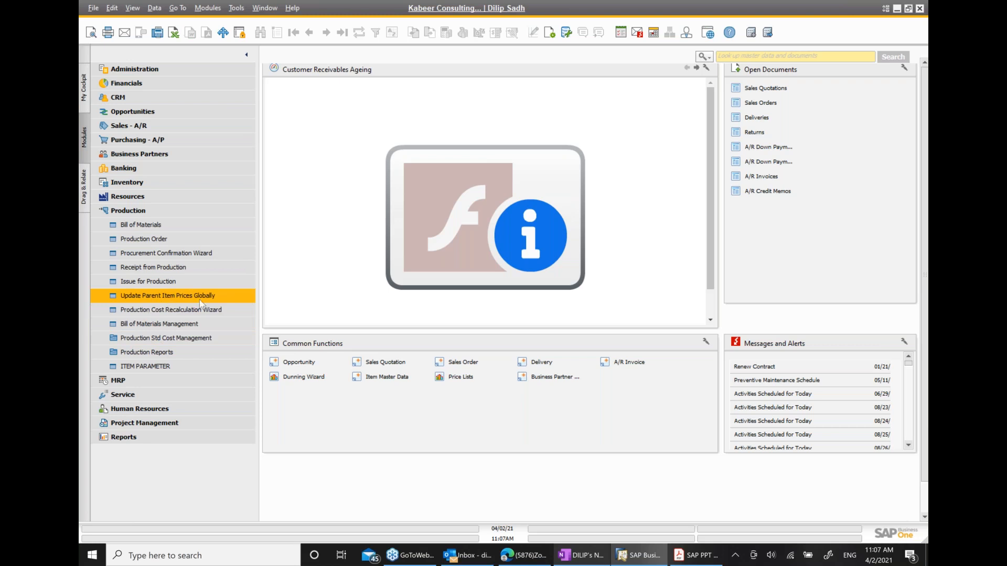
pyautogui.click(694, 556)
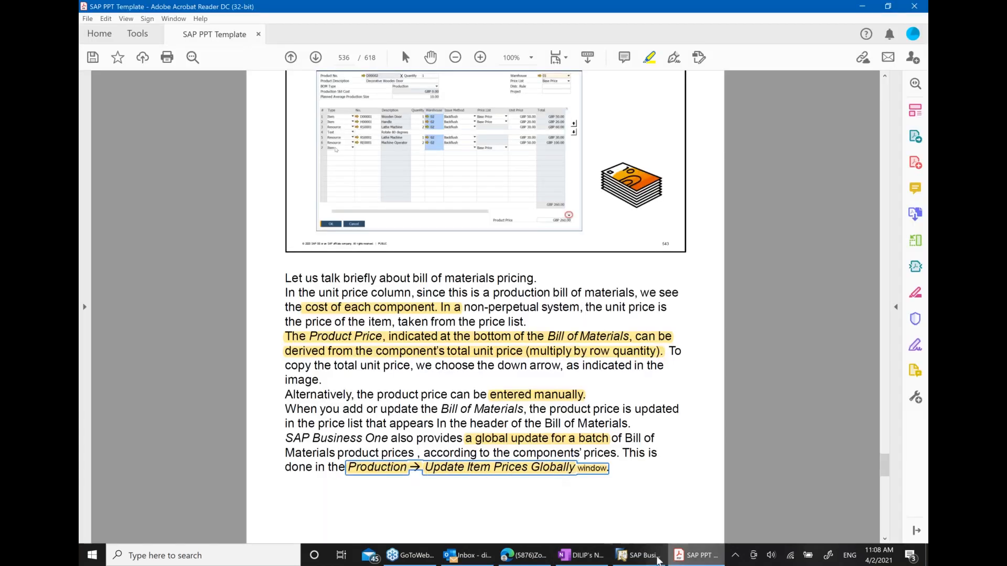
pyautogui.click(657, 560)
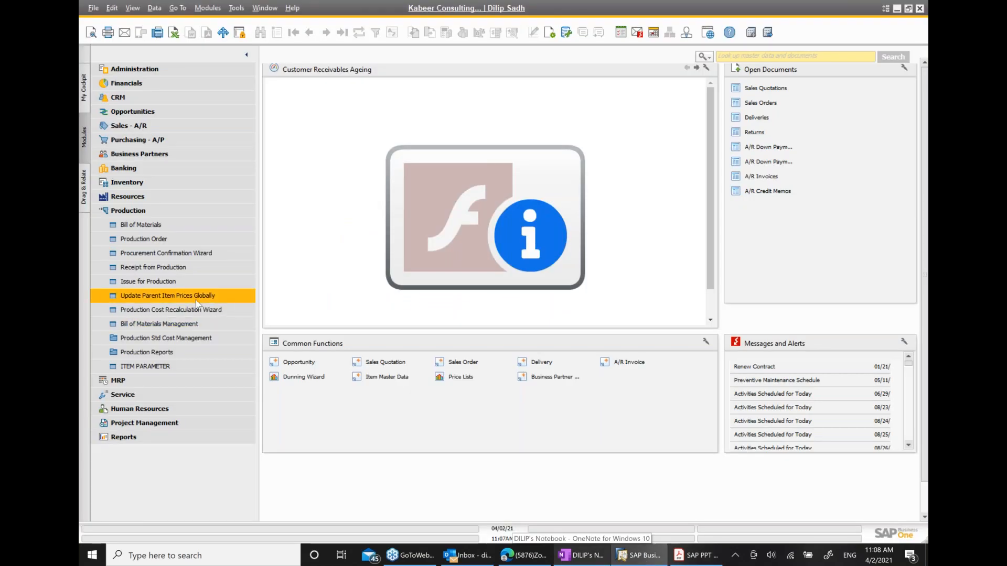
pyautogui.click(169, 297)
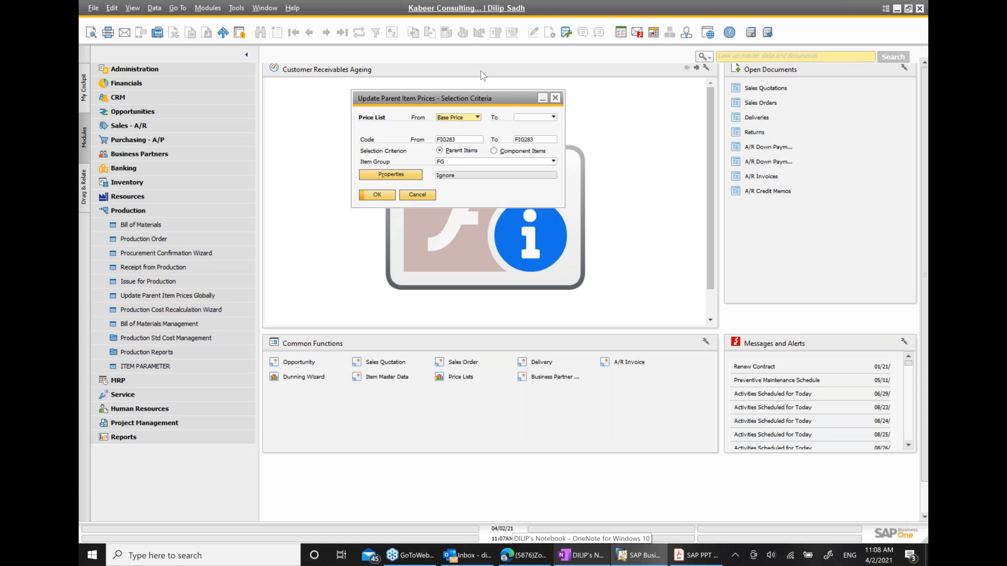
# Set the selection criteria's code range from FG011 to FG011, checking the item code in the OneNote class notes
pyautogui.click(461, 138)
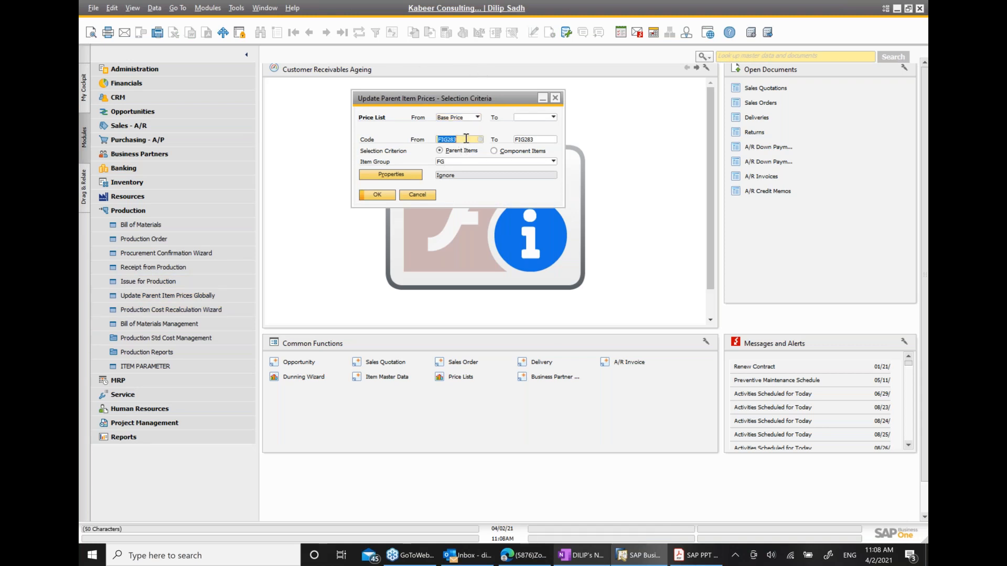
pyautogui.press('BackSpace')
pyautogui.press('BackSpace')
pyautogui.press('BackSpace')
pyautogui.press('BackSpace')
pyautogui.click(579, 557)
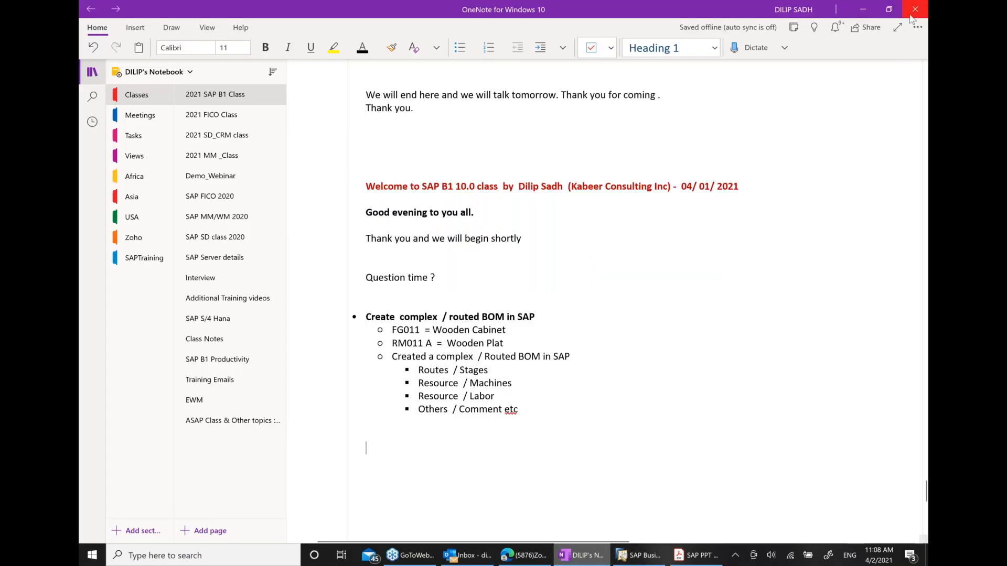
pyautogui.click(863, 9)
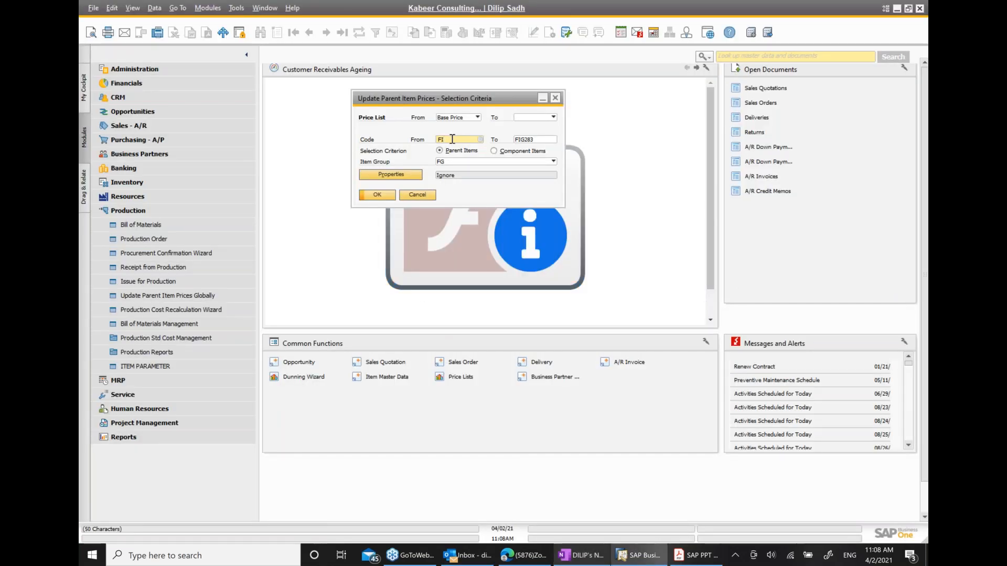
pyautogui.write('G011')
pyautogui.press('Tab')
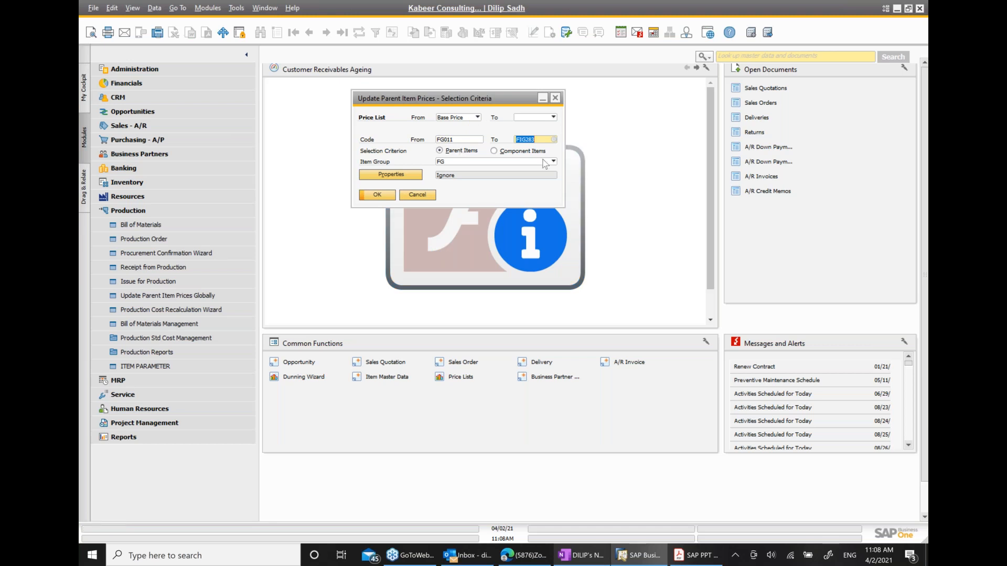
pyautogui.write('FG011')
# Try to run the parent price update for FG011 with Component Items, the Raw Material item group and properties ignored
pyautogui.click(506, 152)
pyautogui.click(553, 162)
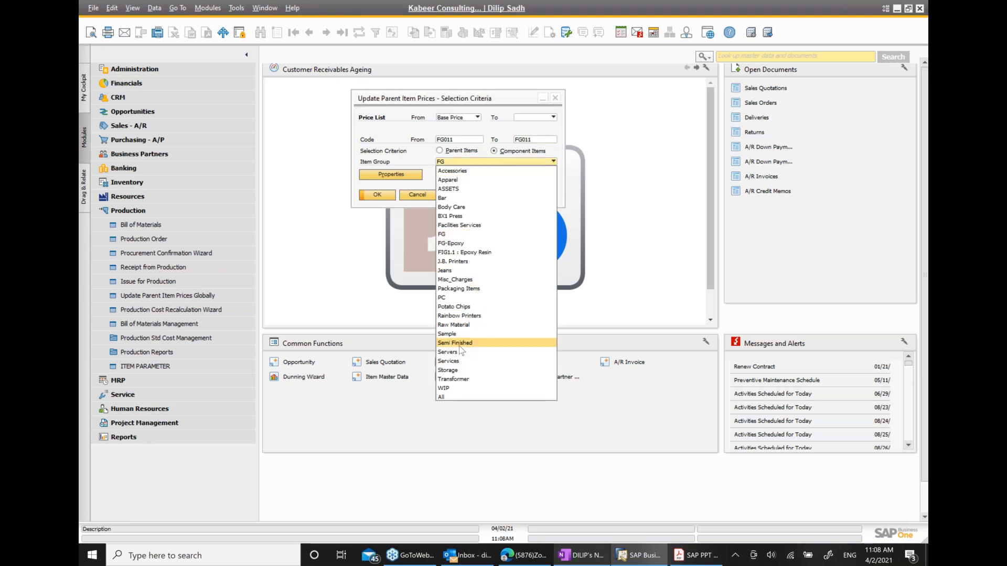
pyautogui.click(461, 325)
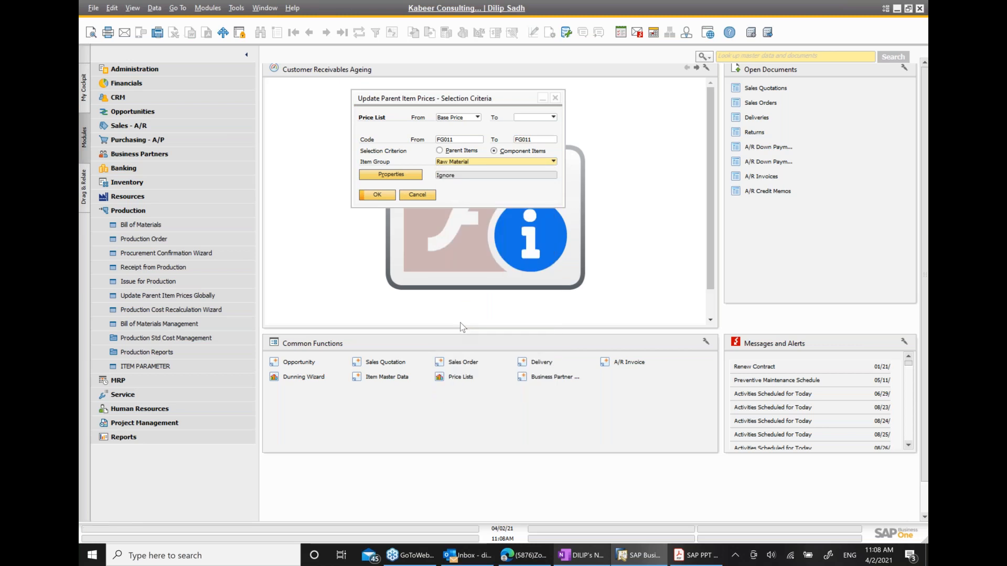
pyautogui.click(394, 176)
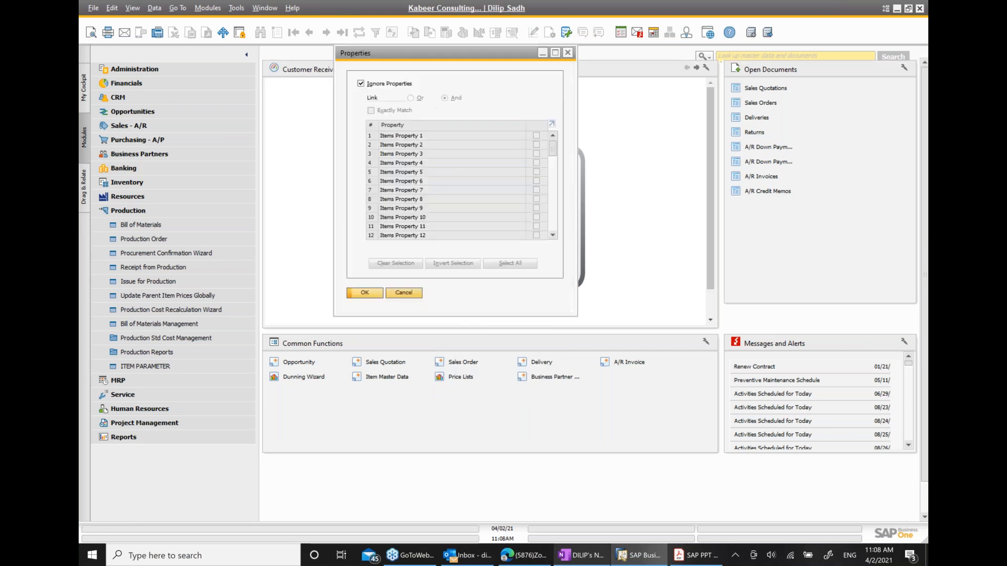
pyautogui.click(366, 293)
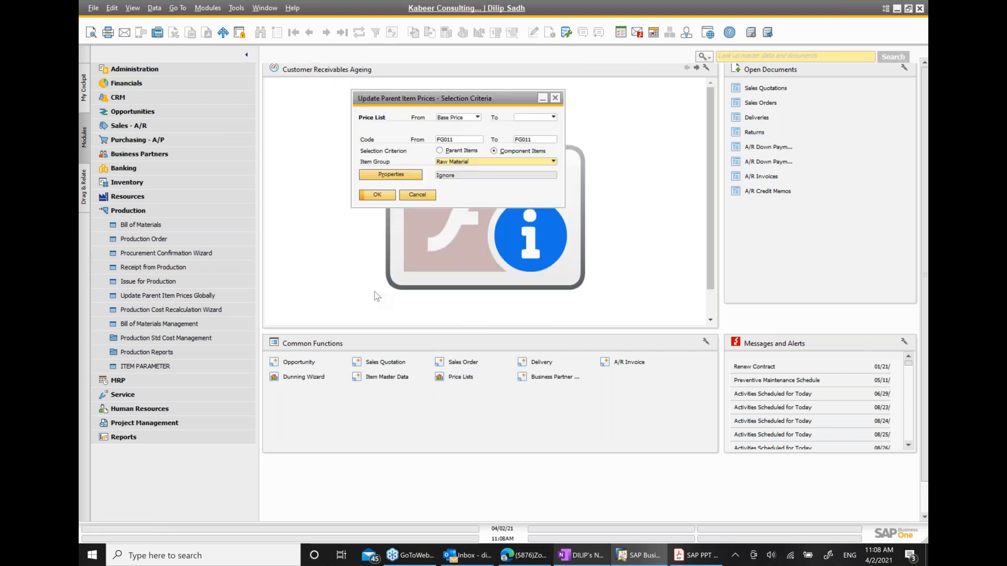
pyautogui.click(378, 194)
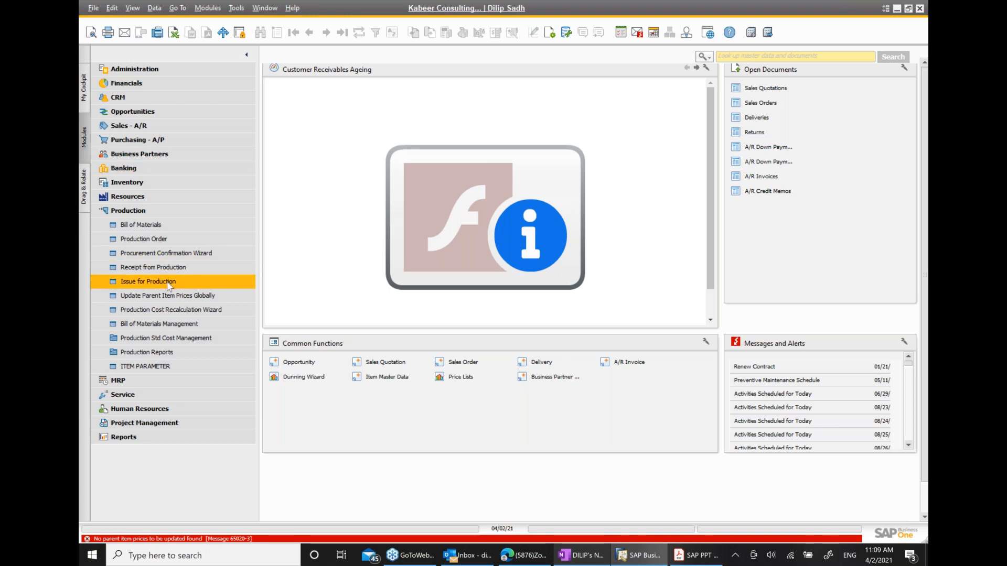
# Reopen Update Parent Item Prices Globally and try to run it for component items with the item group set to FG
pyautogui.click(199, 296)
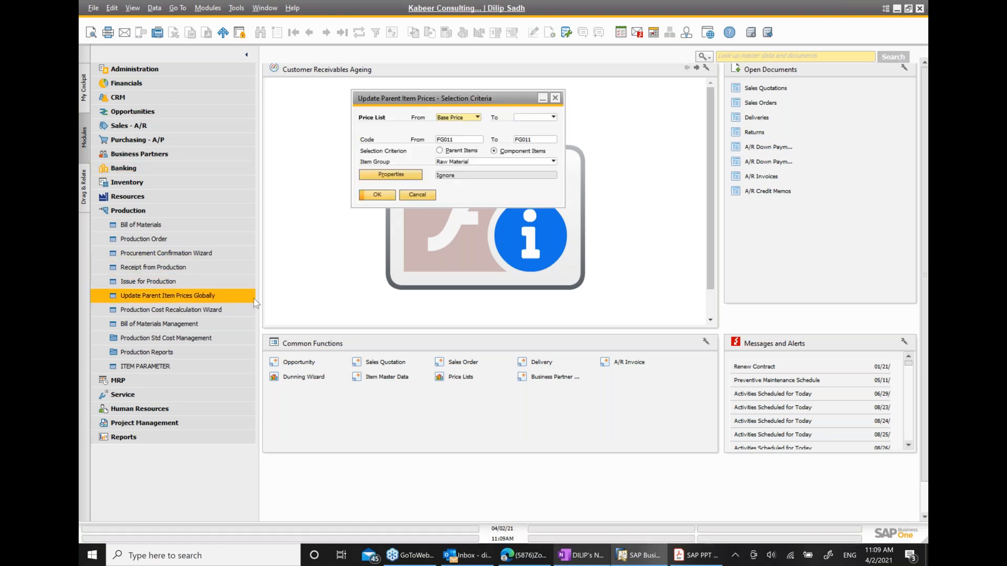
pyautogui.click(466, 163)
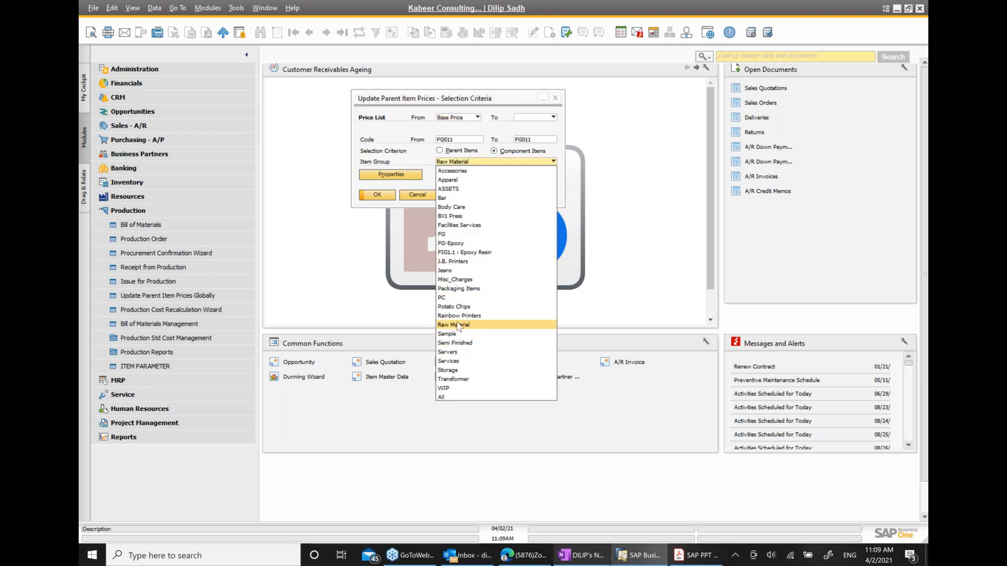
pyautogui.click(447, 235)
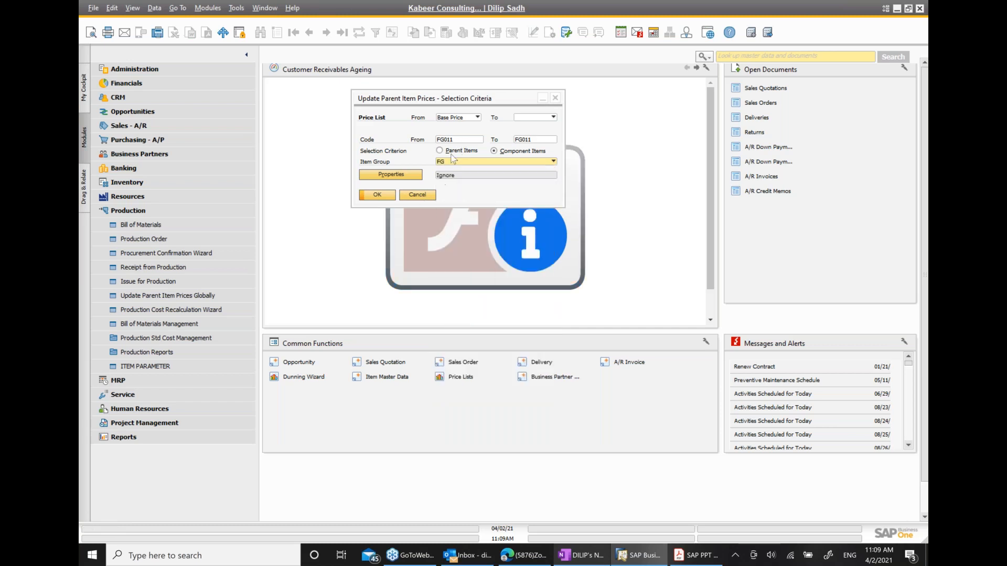
pyautogui.click(379, 195)
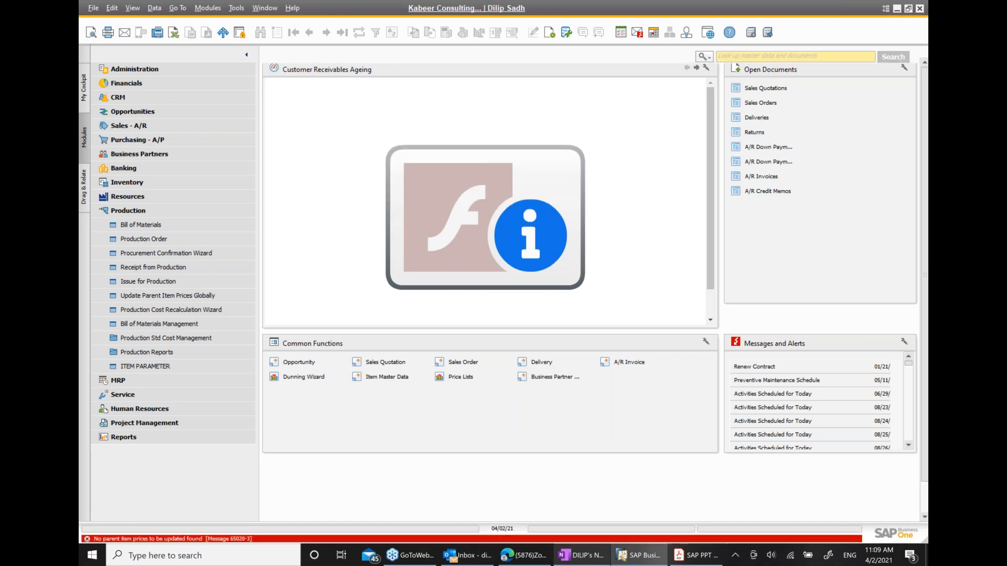
# Reopen the price update criteria and run the selection for FG011 by Parent Items in item group FG, with properties ignored
pyautogui.click(167, 296)
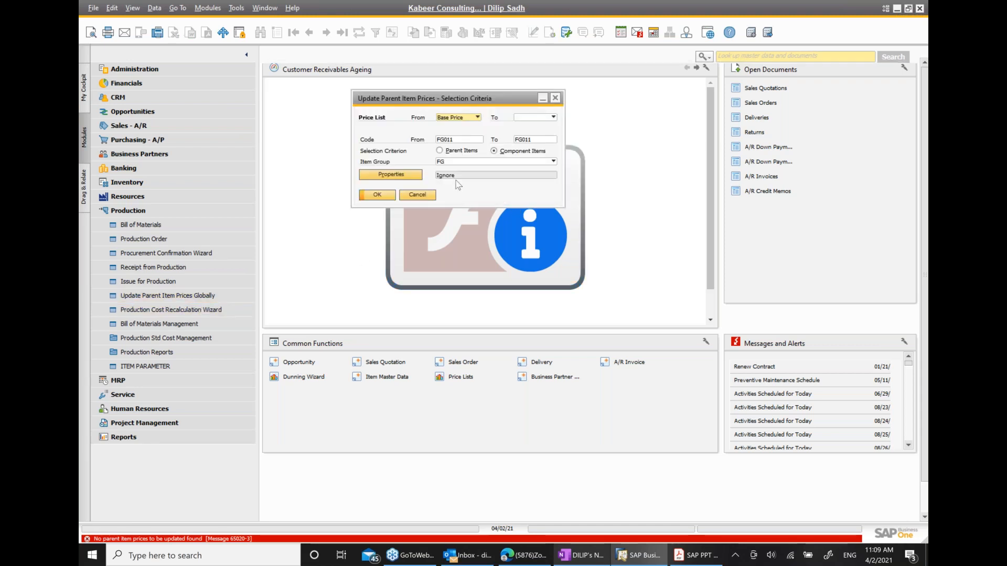
pyautogui.click(458, 153)
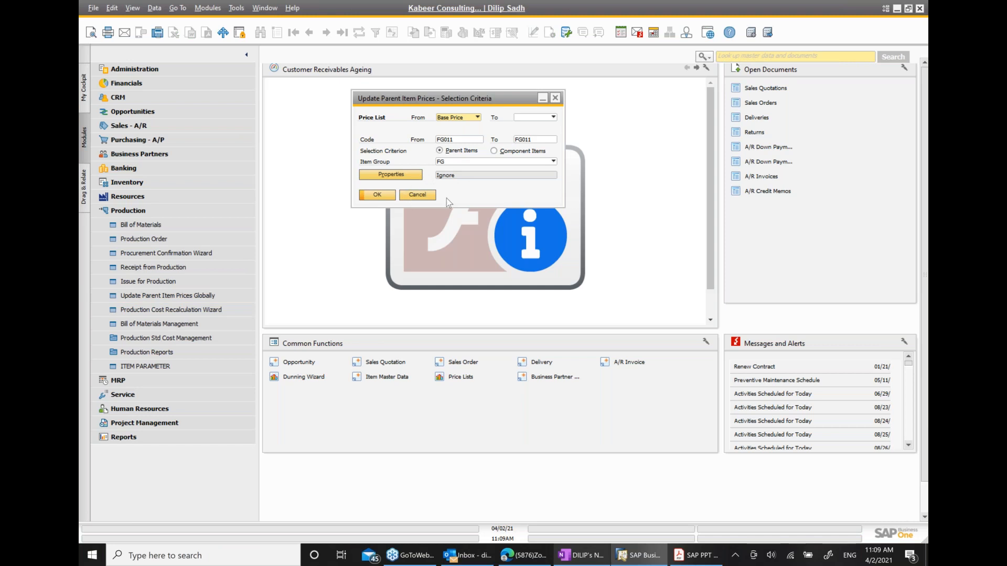
pyautogui.click(527, 151)
pyautogui.click(390, 177)
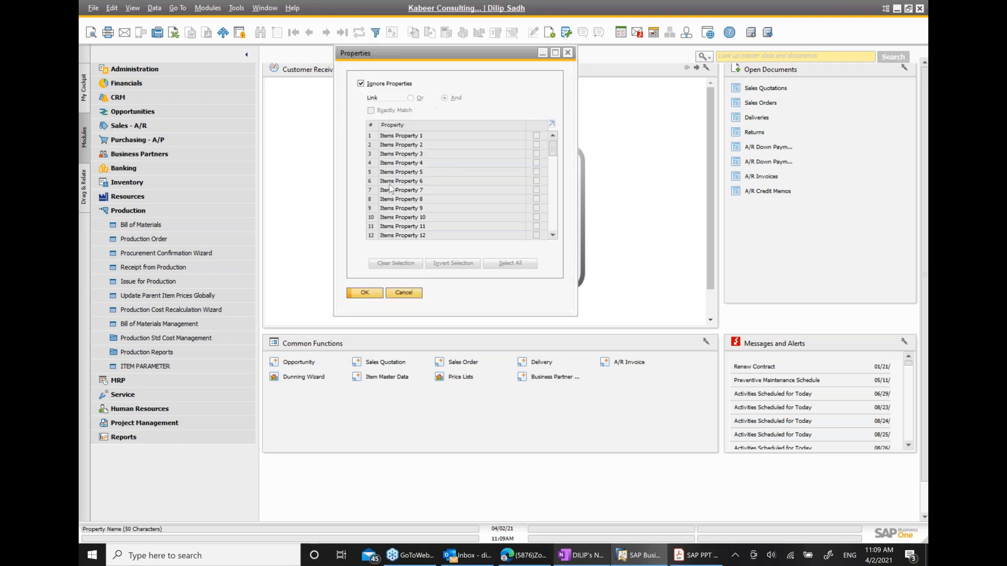
pyautogui.click(367, 292)
pyautogui.click(377, 195)
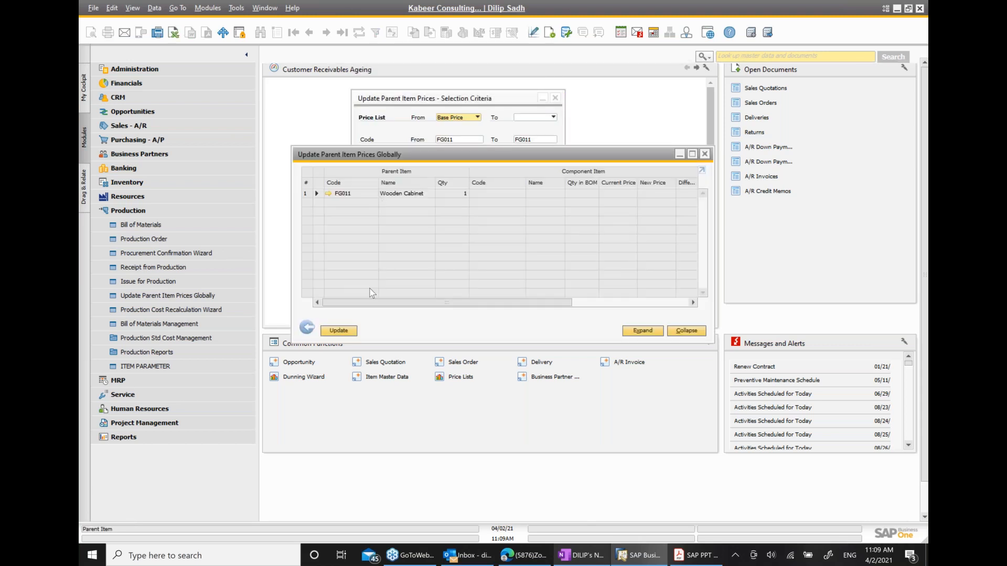
# Update the global price of parent item FG011 Wooden Cabinet, acknowledge the system message and close the update form
pyautogui.moveTo(435, 150); pyautogui.dragTo(486, 235)
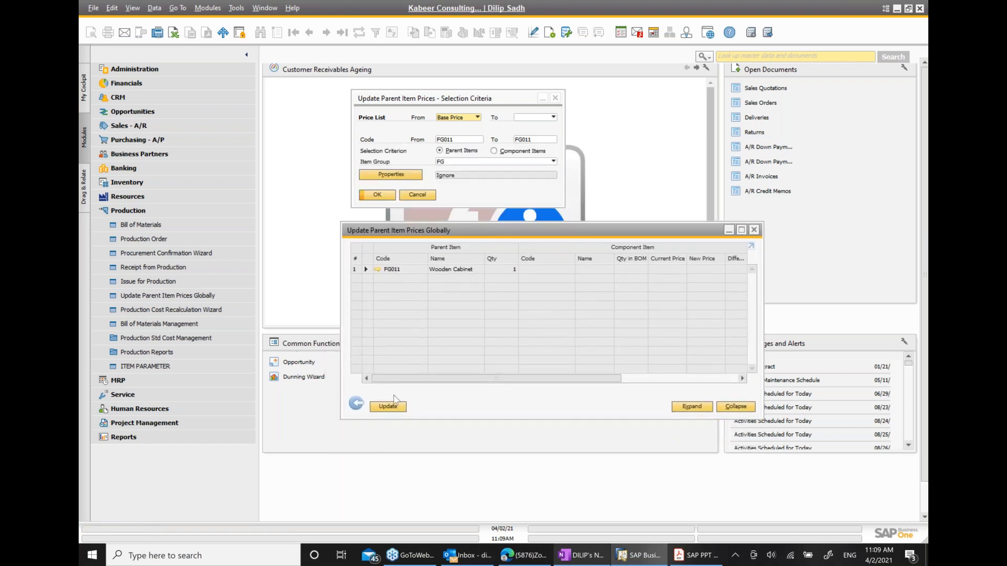
pyautogui.click(389, 407)
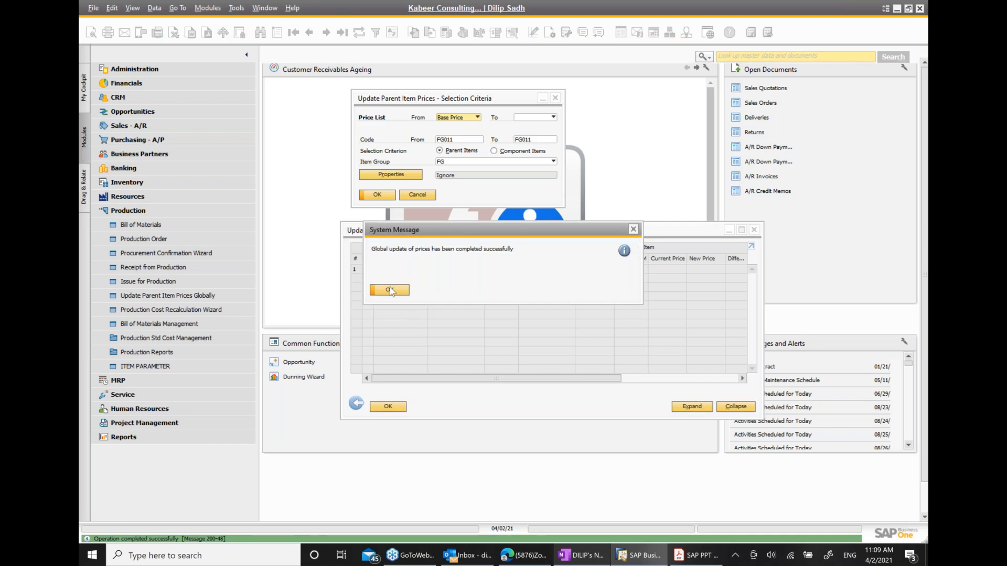
pyautogui.click(389, 288)
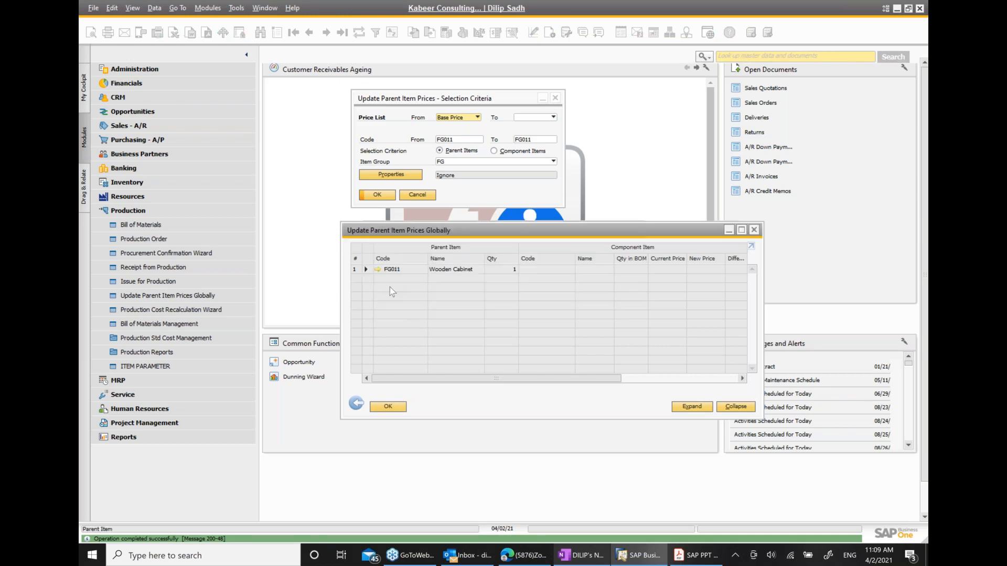
pyautogui.click(389, 409)
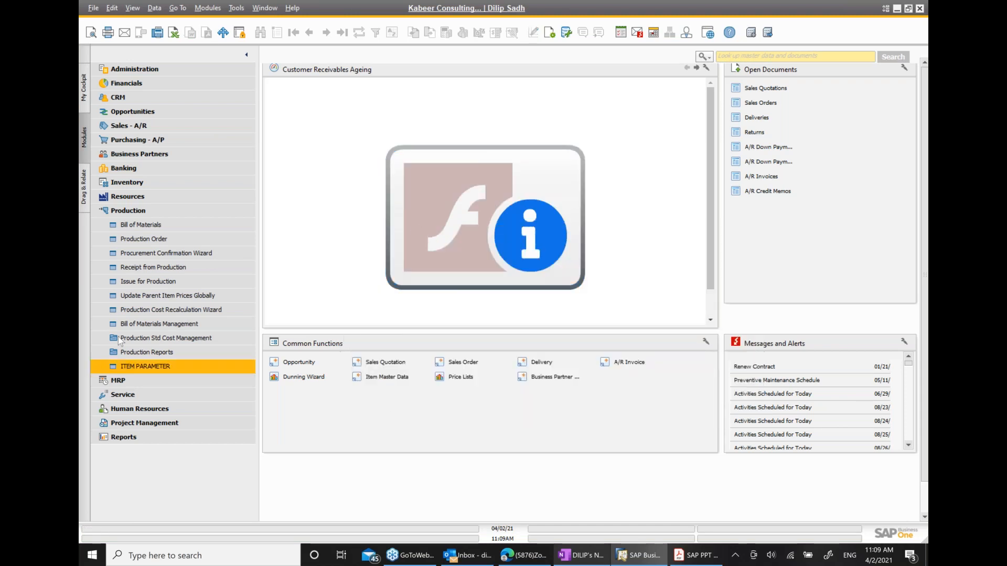
# Open the bill of materials for FG011, check the Wooden Plate row's total against the product price, and close it
pyautogui.click(135, 226)
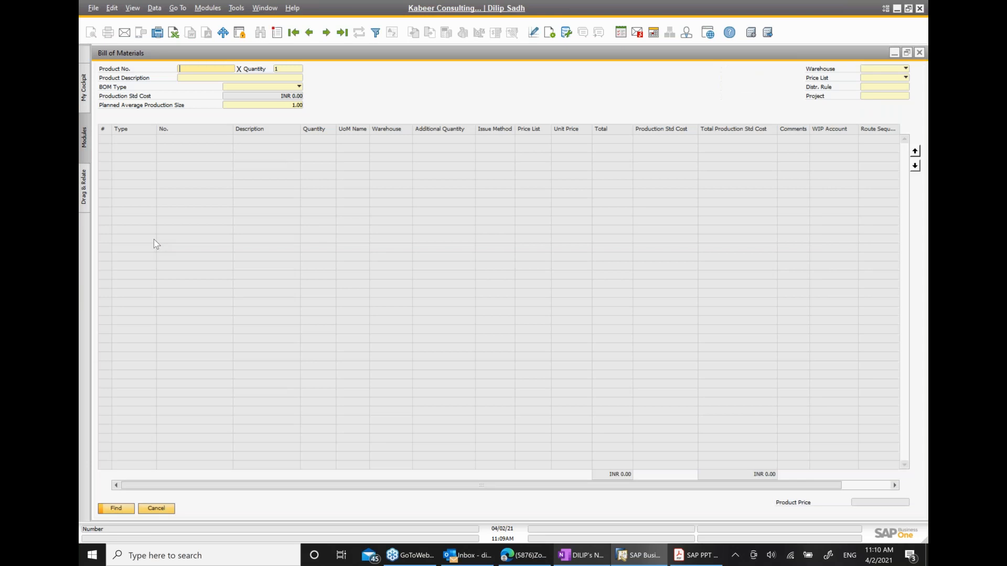
pyautogui.write('FG011')
pyautogui.press('Return')
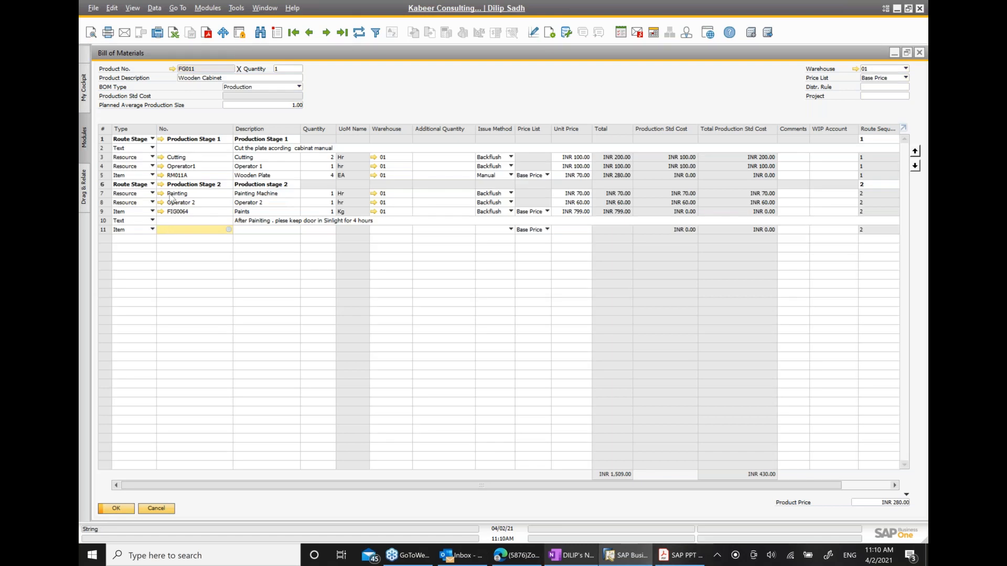
pyautogui.click(103, 175)
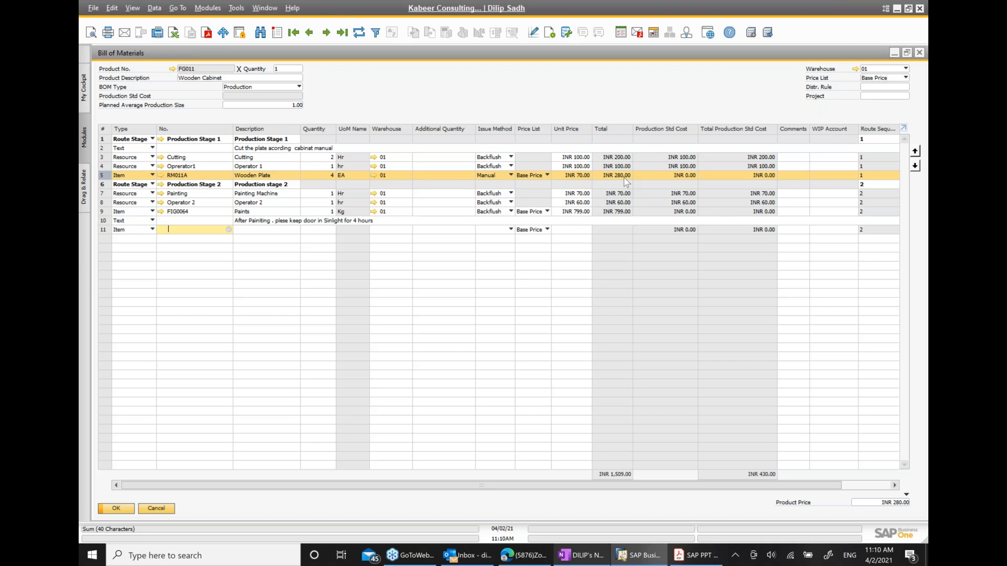
pyautogui.click(125, 510)
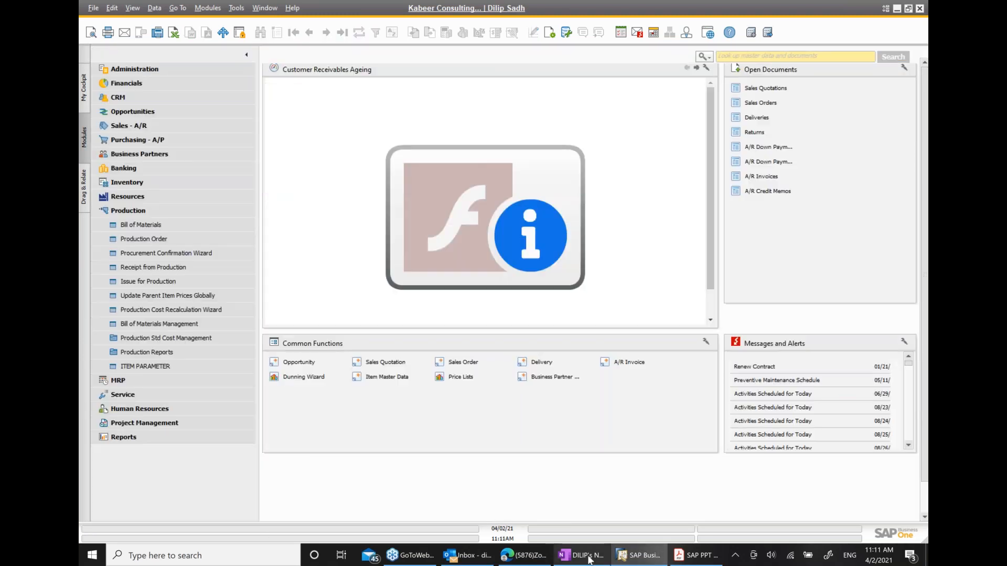
# Switch to the OneNote class notes and add a new bullet line below "Others / Comment etc", level with the routed BOM entry
pyautogui.click(577, 555)
pyautogui.scroll(-4, 535, 407)
pyautogui.click(536, 241)
pyautogui.press('Return')
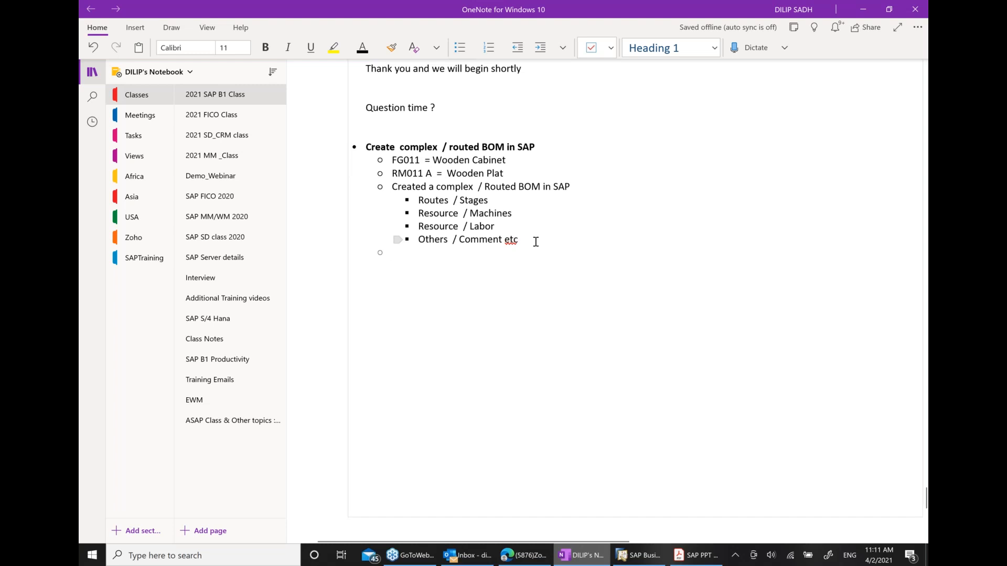
pyautogui.write('uPDATE')
pyautogui.press('BackSpace')
pyautogui.press('BackSpace')
pyautogui.press('BackSpace')
pyautogui.press('BackSpace')
pyautogui.press('BackSpace')
pyautogui.press('BackSpace')
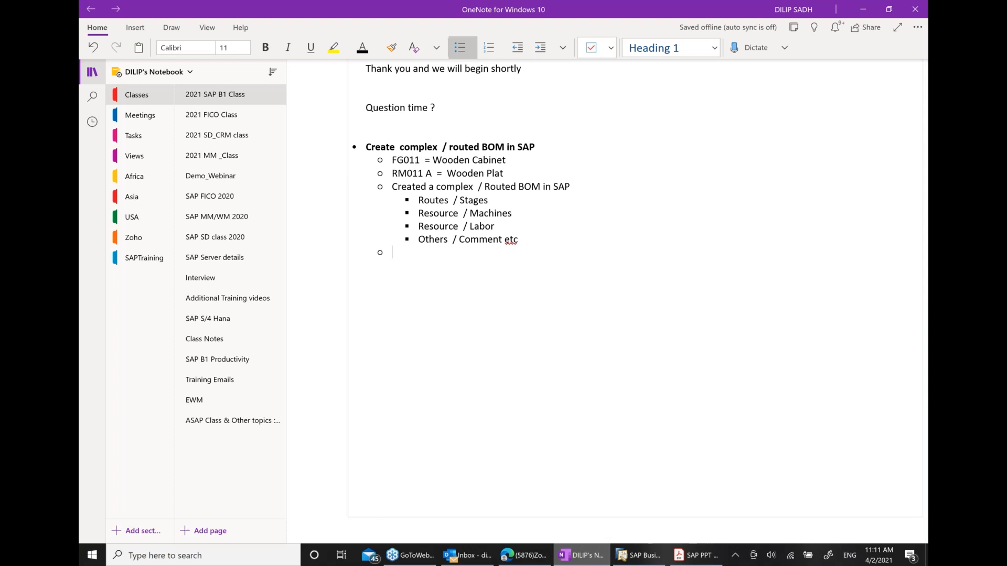
# Add the bullets "Maintained Price List for new raw material" and "Updates Price in BOM subsequently", correcting the spelling of "subsequently"
pyautogui.write('Maintained Price List for')
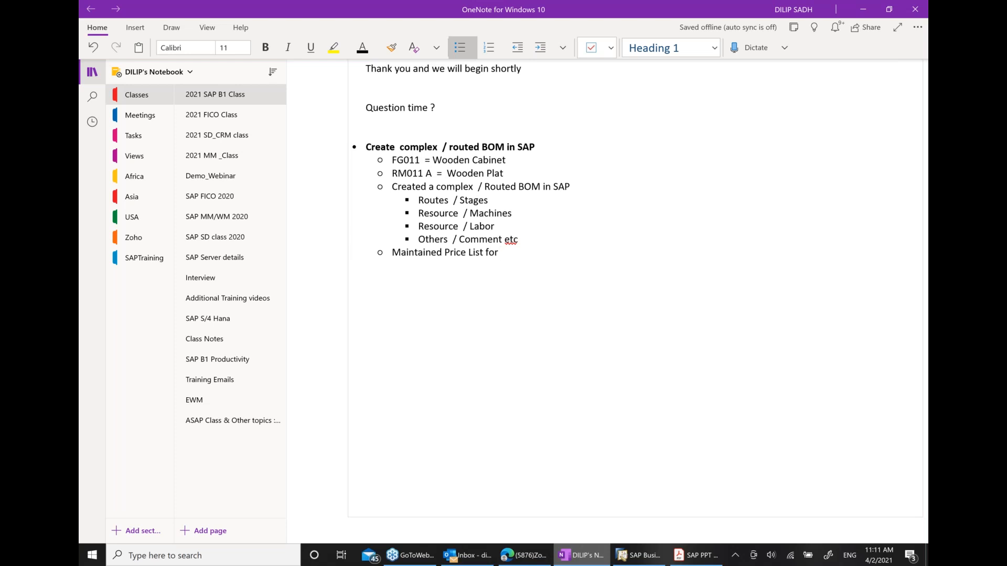
pyautogui.write('new raw material')
pyautogui.press('Return')
pyautogui.write('updates Price in')
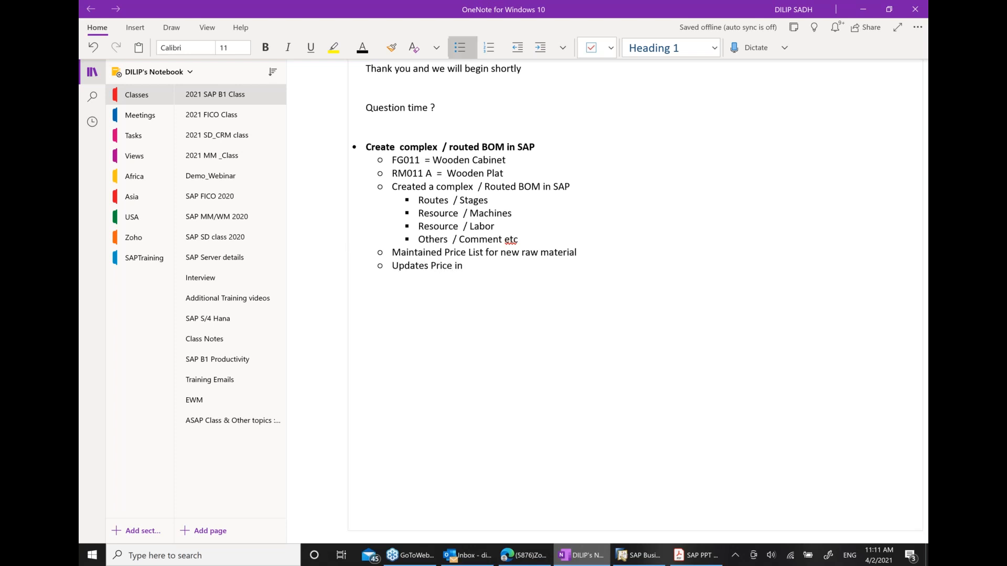
pyautogui.write(' BOM subsequntely')
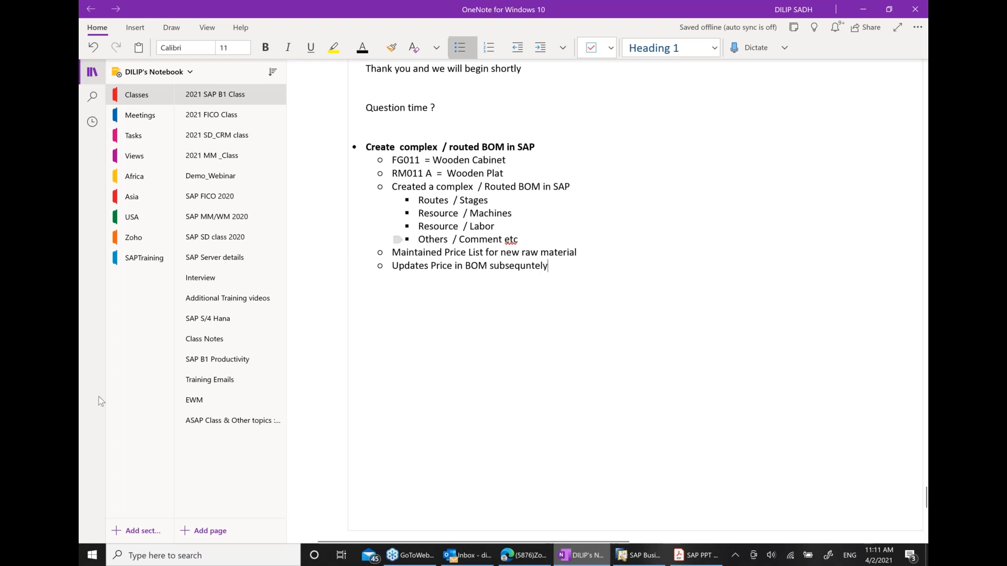
pyautogui.click(394, 291)
pyautogui.rightClick(524, 265)
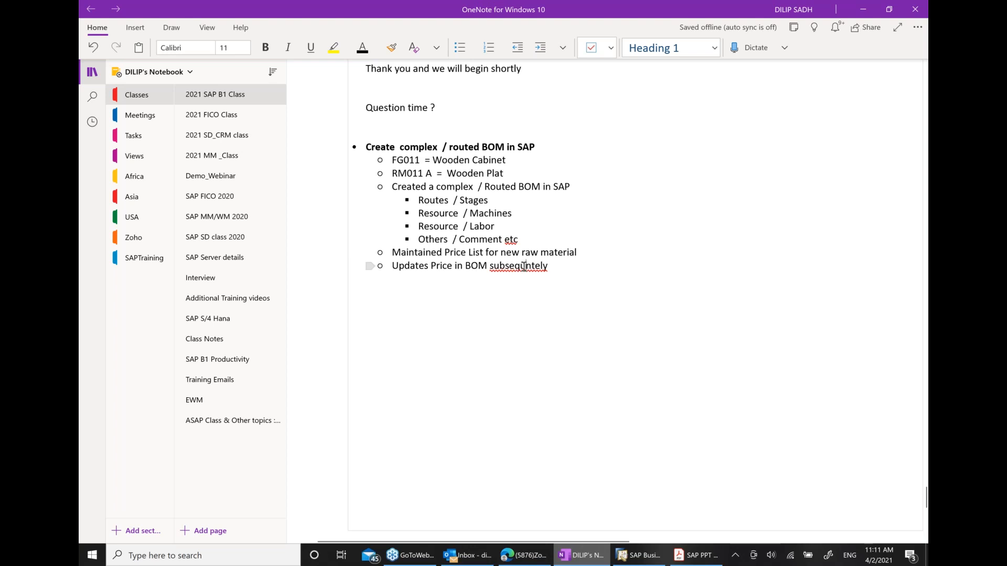
pyautogui.click(741, 273)
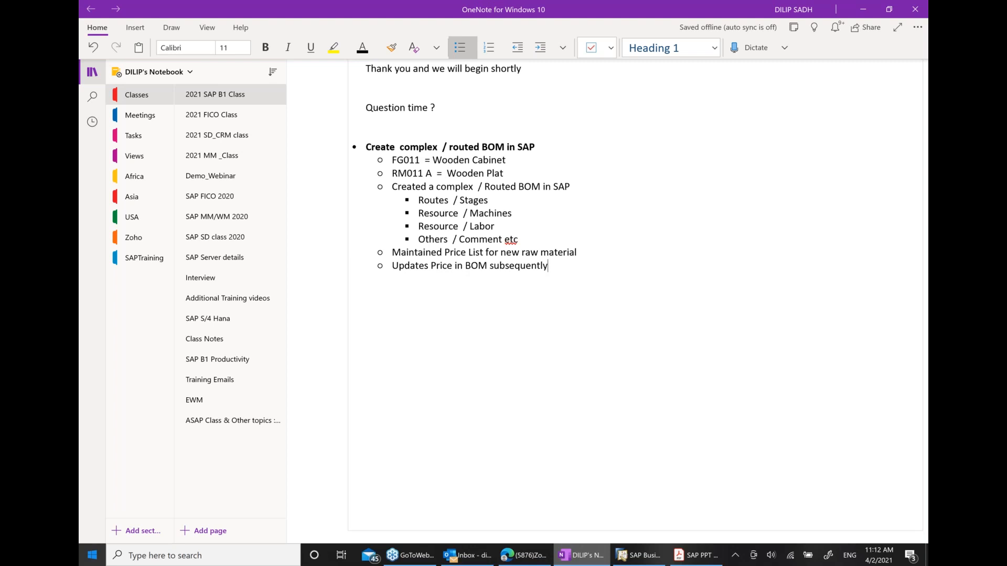
# Switch to the SAP PPT Template PDF and go from the Bill of Materials Pricing page to the Phantom Item page
pyautogui.click(699, 561)
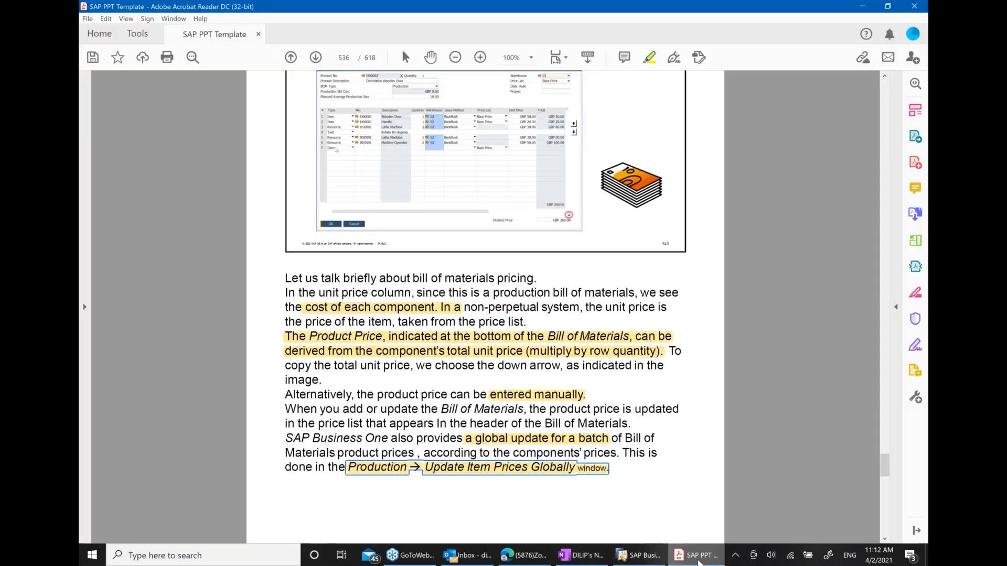
pyautogui.scroll(1, 485, 286)
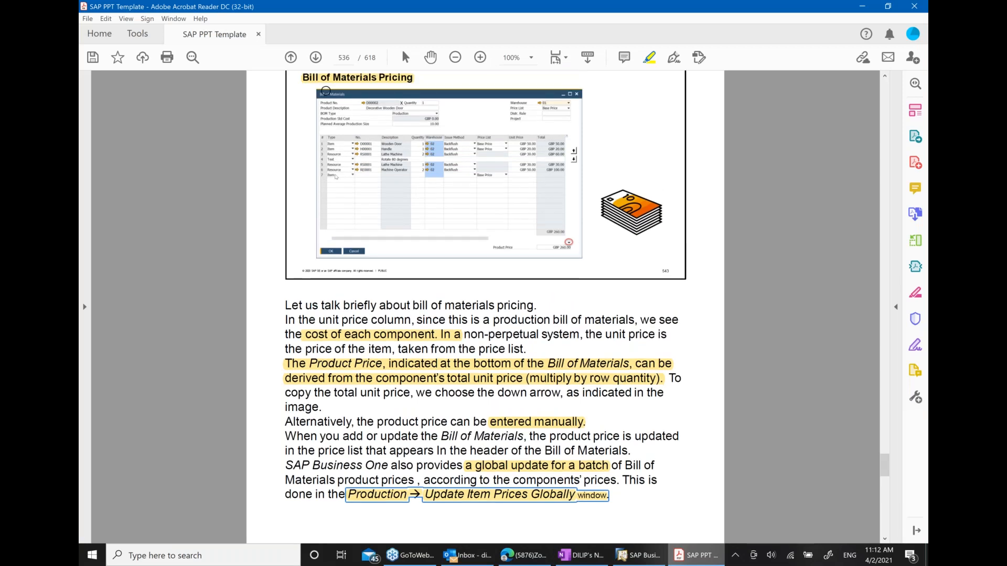
pyautogui.click(317, 59)
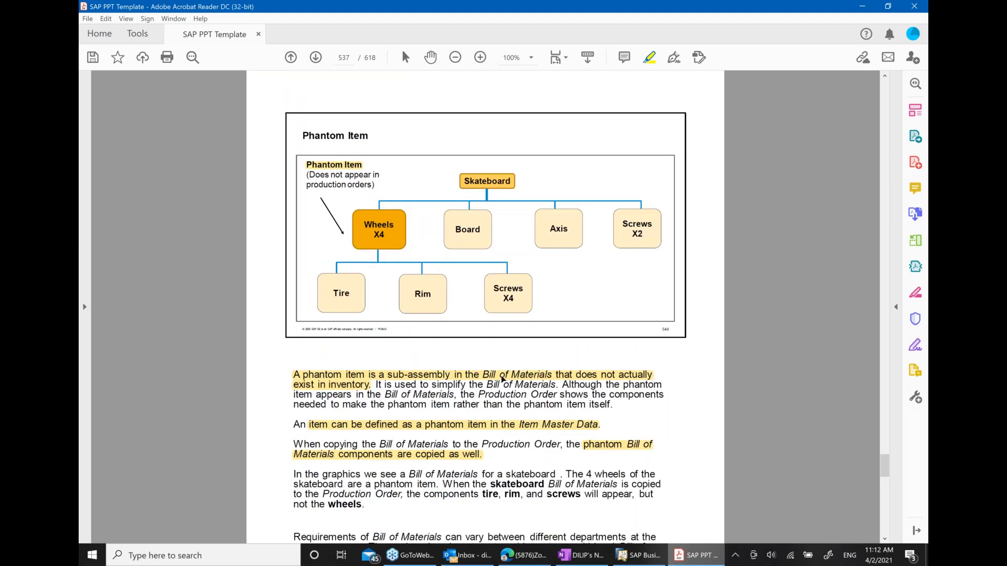
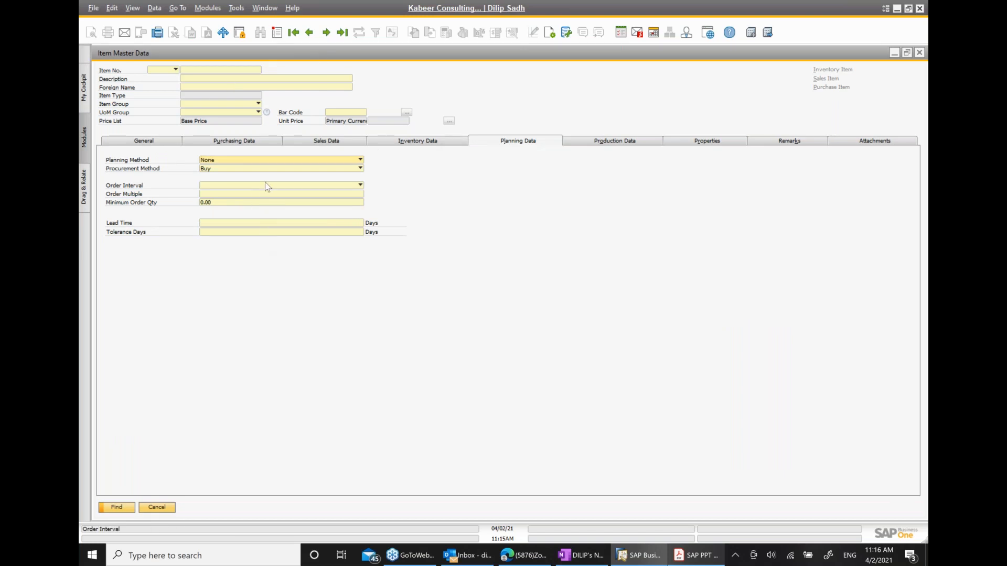
# Find item FG011 in SAP Business One's Item Master Data and examine its production data, including the Phantom Item option
pyautogui.click(198, 70)
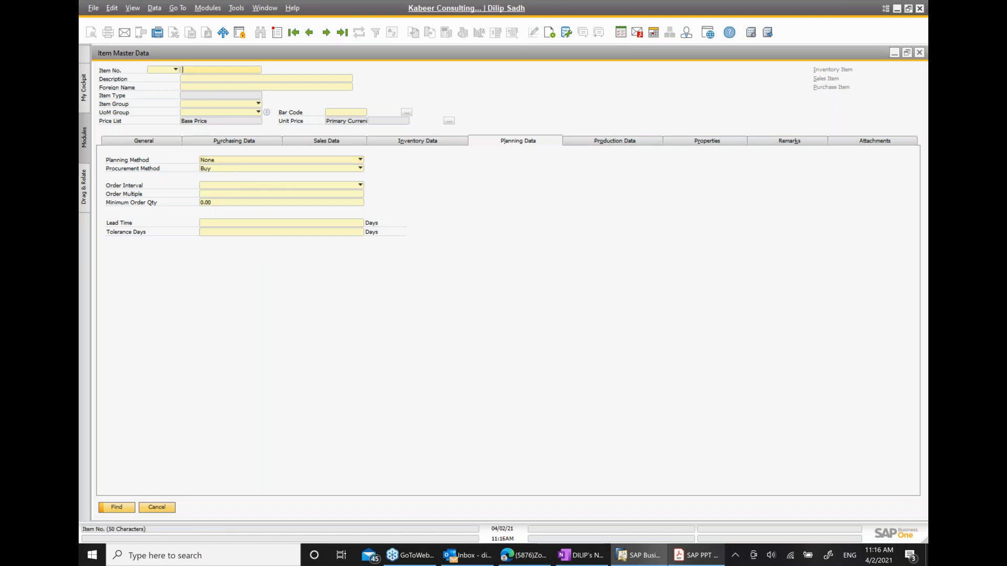
pyautogui.write('fig')
pyautogui.press('BackSpace')
pyautogui.press('BackSpace')
pyautogui.write('g011')
pyautogui.press('Return')
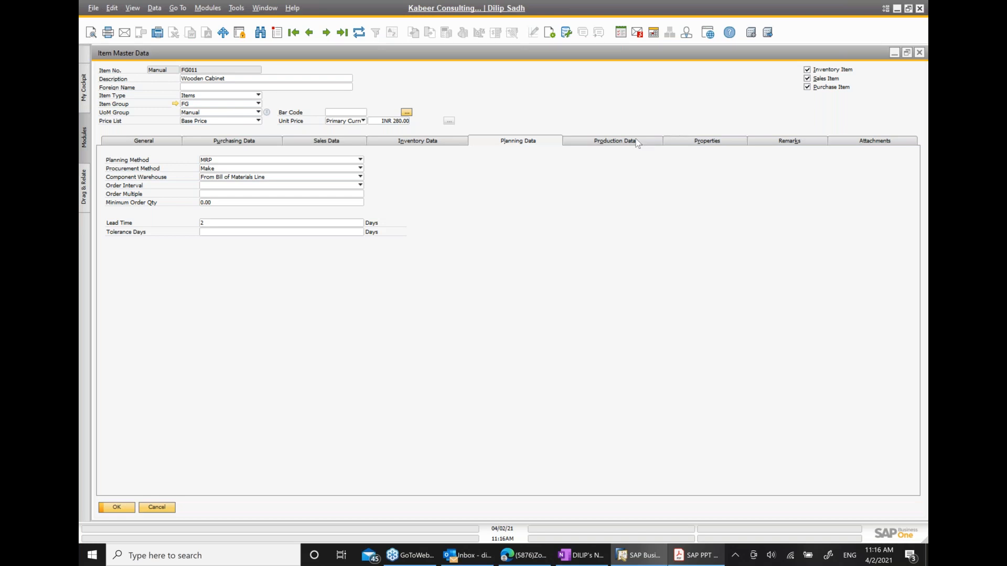
pyautogui.click(616, 146)
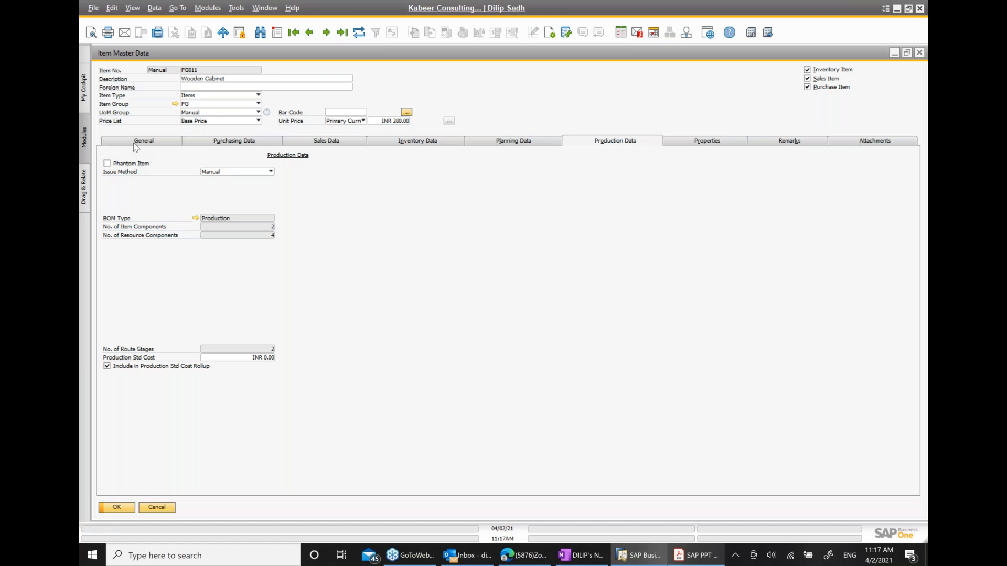
# Switch to the OneNote class notes and add a separate top-level bullet "Phantom items : does not exists in Inventory", correcting the spelling of "Inventory"
pyautogui.click(696, 555)
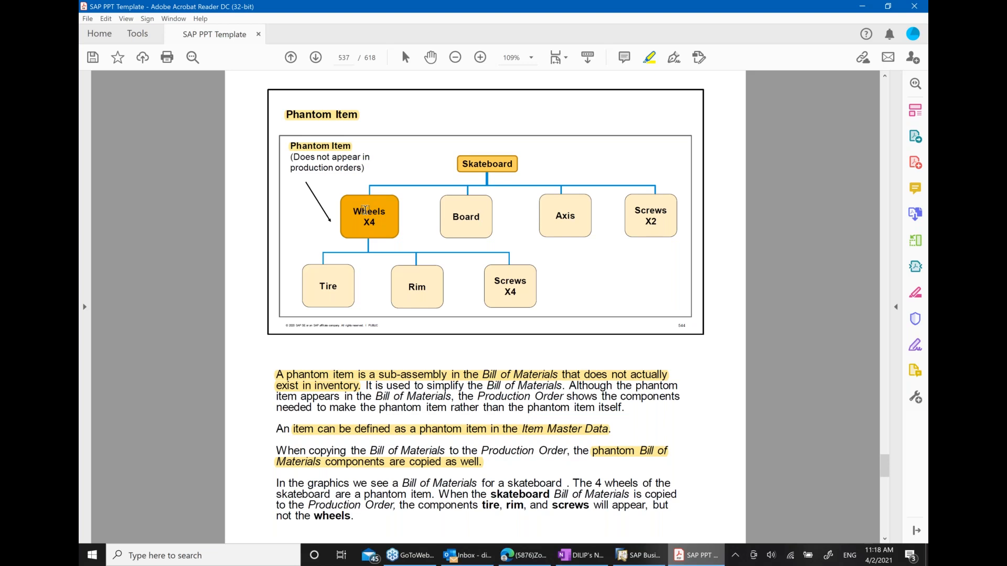
pyautogui.click(566, 555)
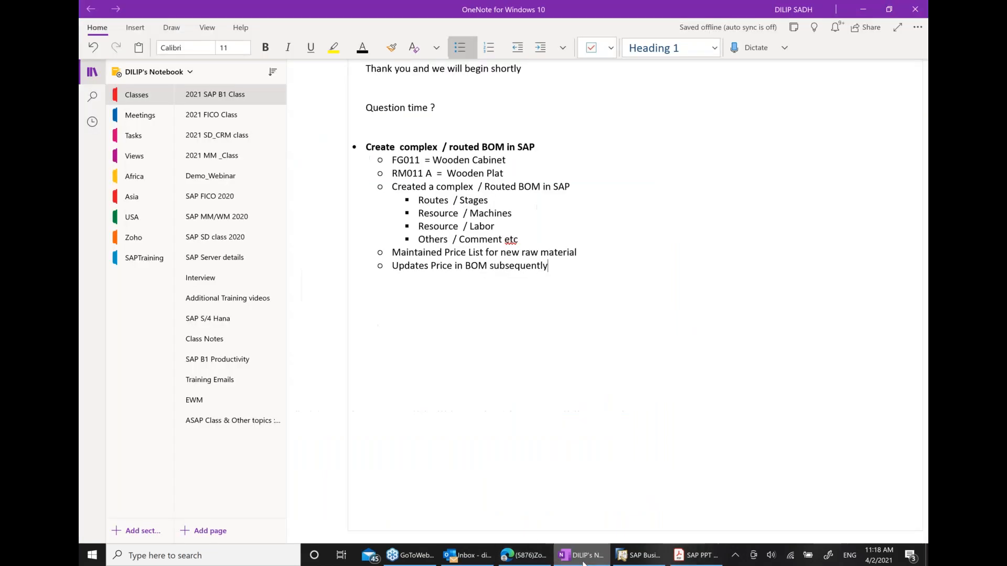
pyautogui.press('Return')
pyautogui.press('Return')
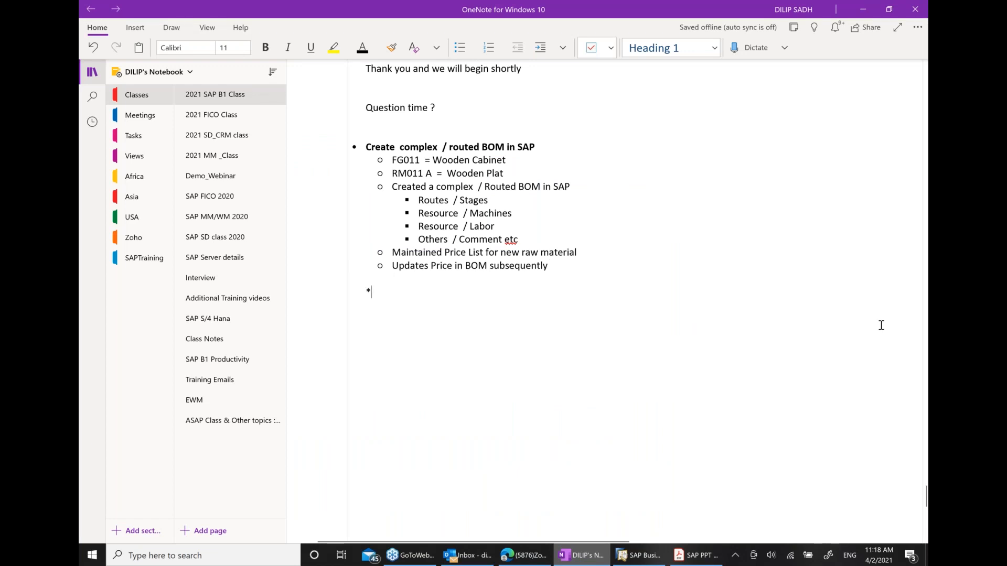
pyautogui.write('Pjan')
pyautogui.press('BackSpace')
pyautogui.press('BackSpace')
pyautogui.press('BackSpace')
pyautogui.write('ja')
pyautogui.press('BackSpace')
pyautogui.press('BackSpace')
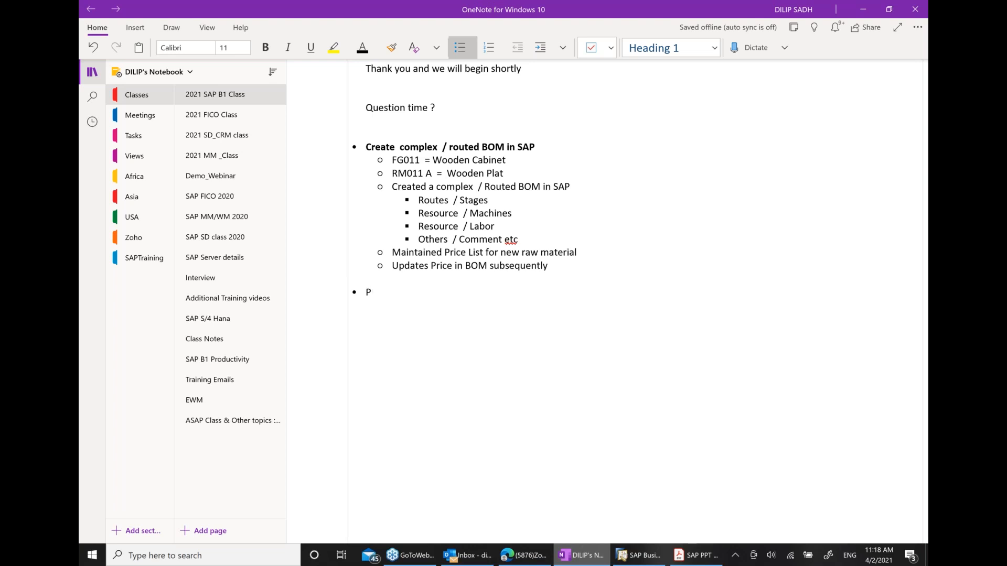
pyautogui.write('hantom iten')
pyautogui.press('BackSpace')
pyautogui.press('BackSpace')
pyautogui.write('ms : does not')
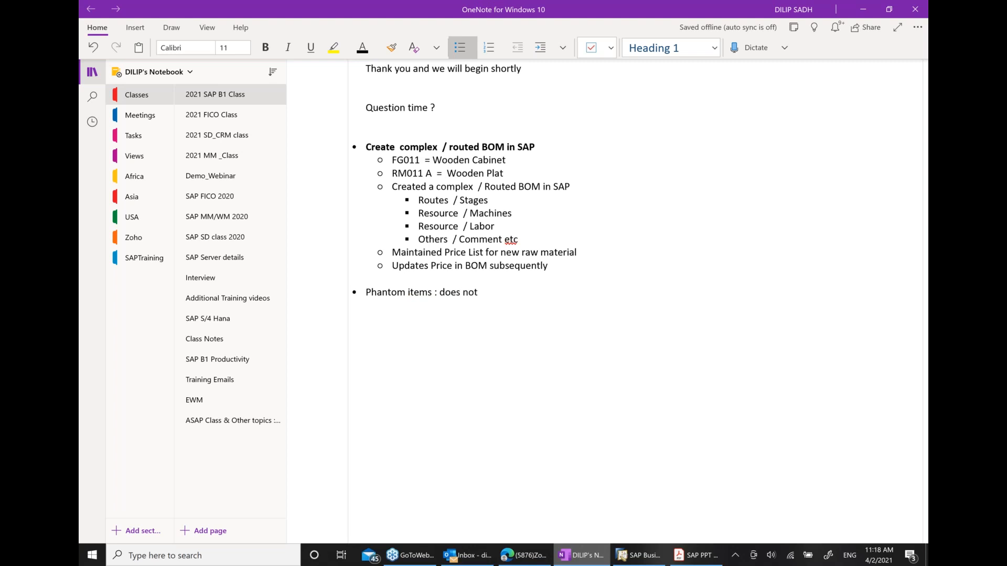
pyautogui.write(' exists in Inventiry')
pyautogui.rightClick(526, 293)
pyautogui.click(718, 297)
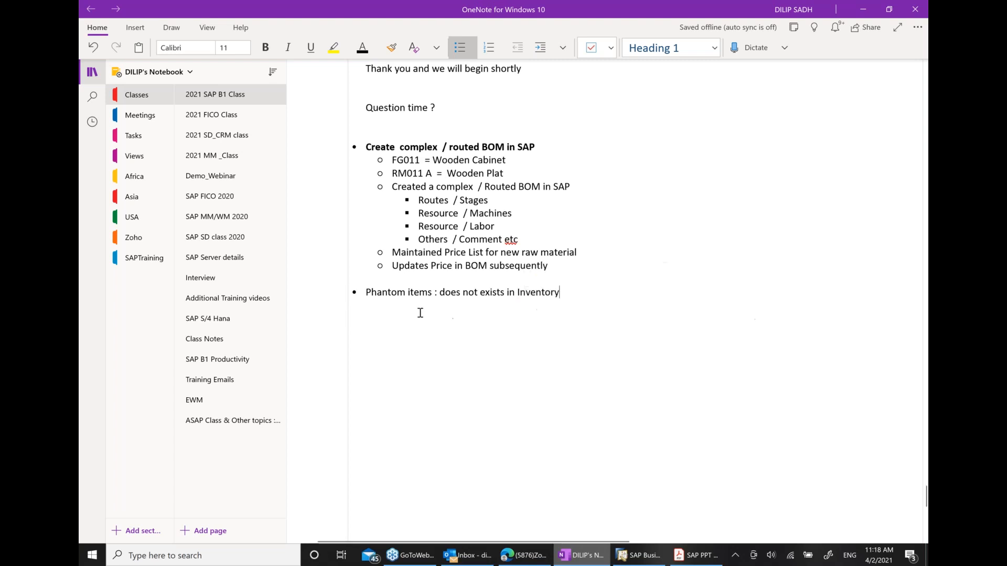
# Make the "Phantom items :" label bold and return to the end of that bullet
pyautogui.moveTo(440, 292); pyautogui.dragTo(365, 292)
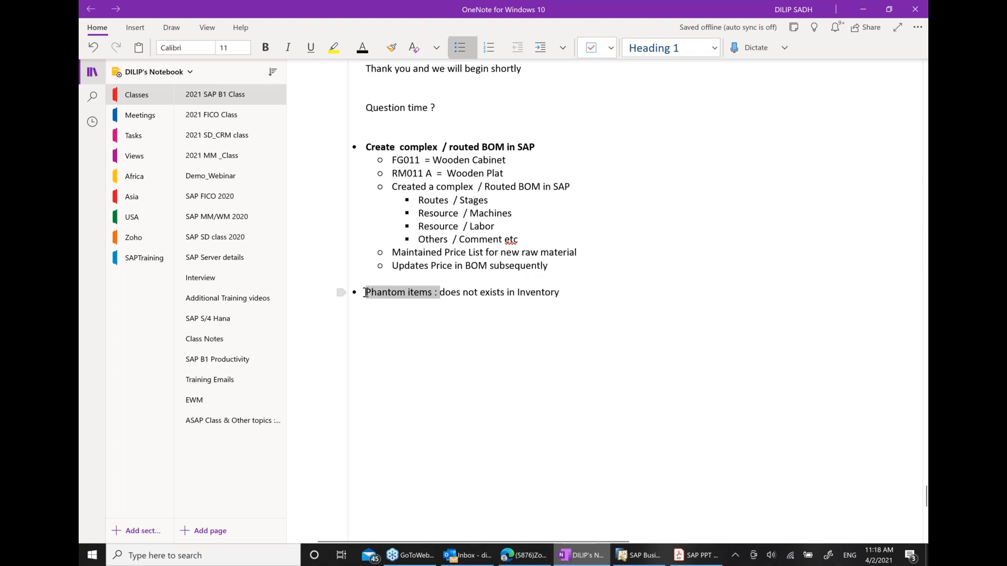
pyautogui.hotkey('ctrl', 'b')
pyautogui.click(378, 314)
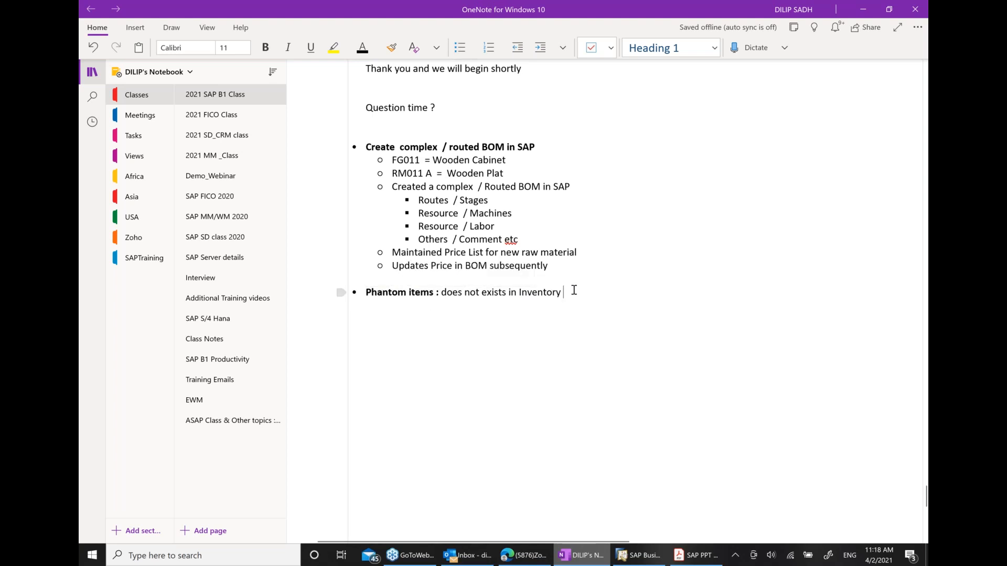
# Add the indented sub-bullets "Create Item master for them" and "We can use and maintain in BOM" under the phantom items entry
pyautogui.click(535, 53)
pyautogui.write('Creat')
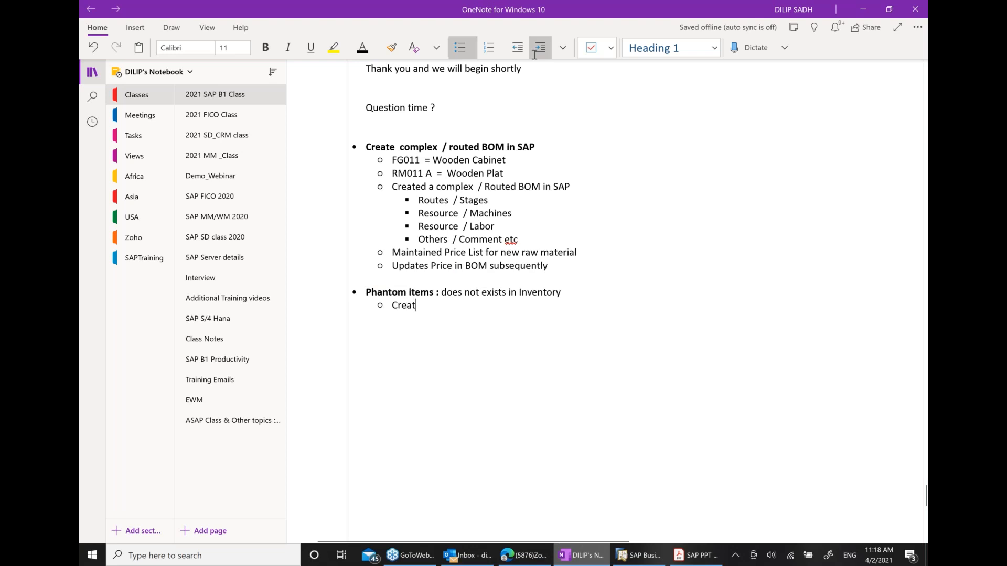
pyautogui.write('e Item master')
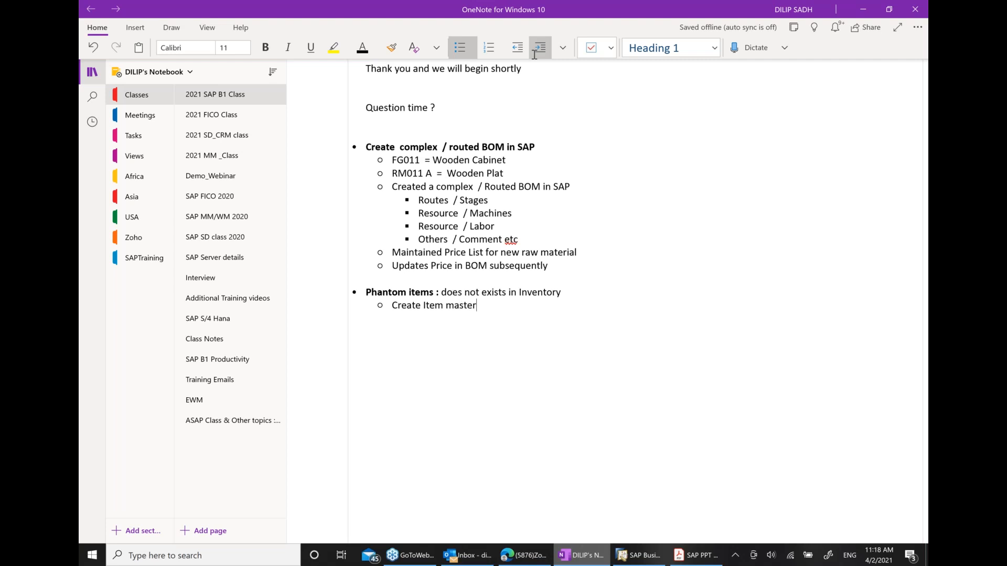
pyautogui.write(' for them')
pyautogui.press('Return')
pyautogui.write('We can use and maintain in  BOM')
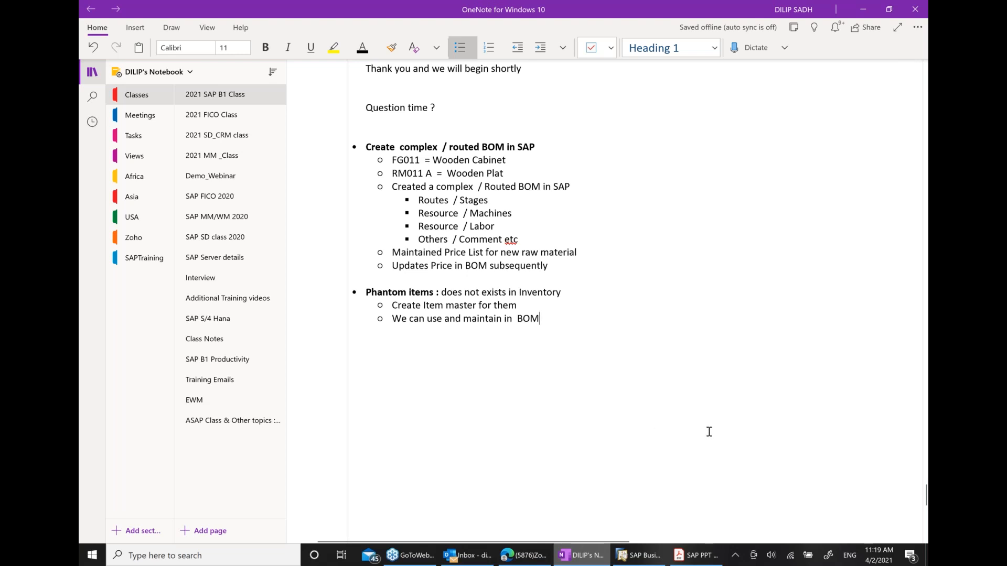
# Switch to the SAP PPT Template PDF and go from the Phantom Item page to the Bills of Materials Types page
pyautogui.click(696, 557)
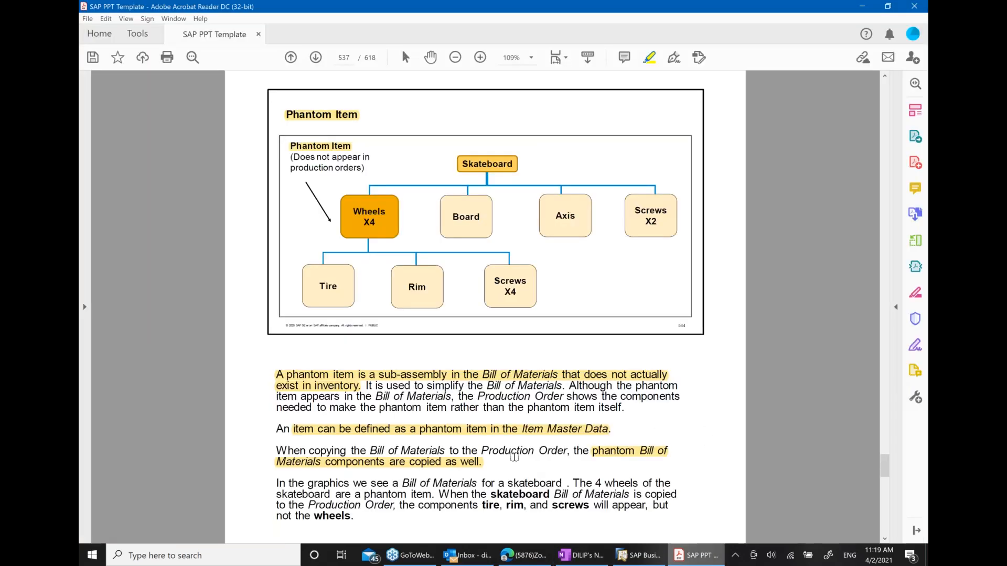
pyautogui.click(316, 59)
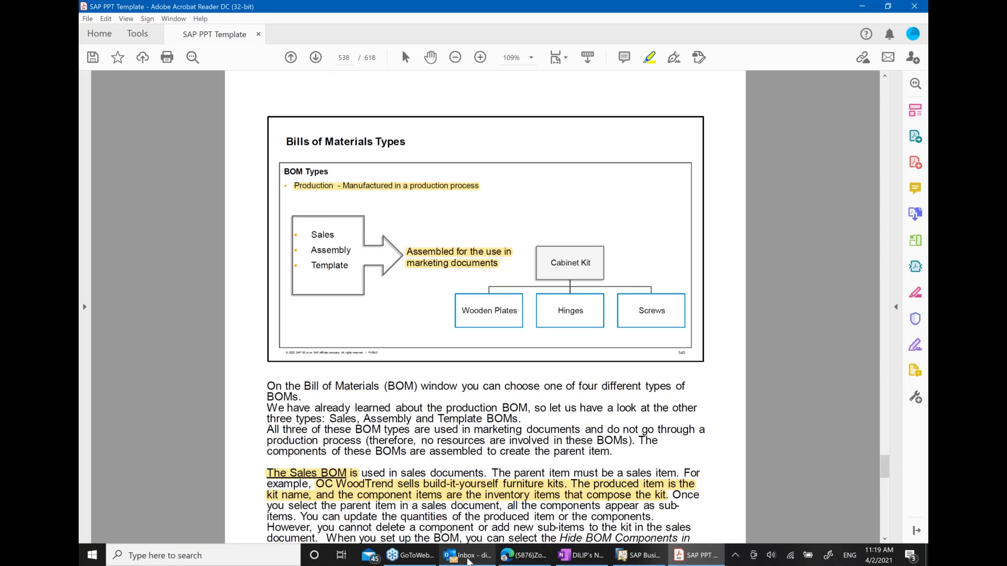
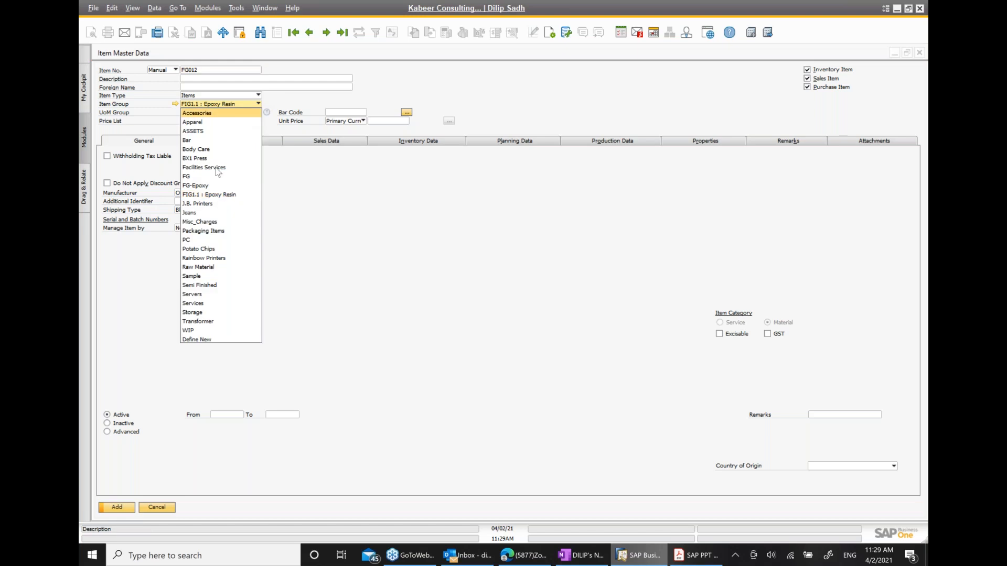
# Assign new item FG012 to item group FG, accept the item information update, and enter the description "Computer _ Sales BOM"
pyautogui.click(221, 180)
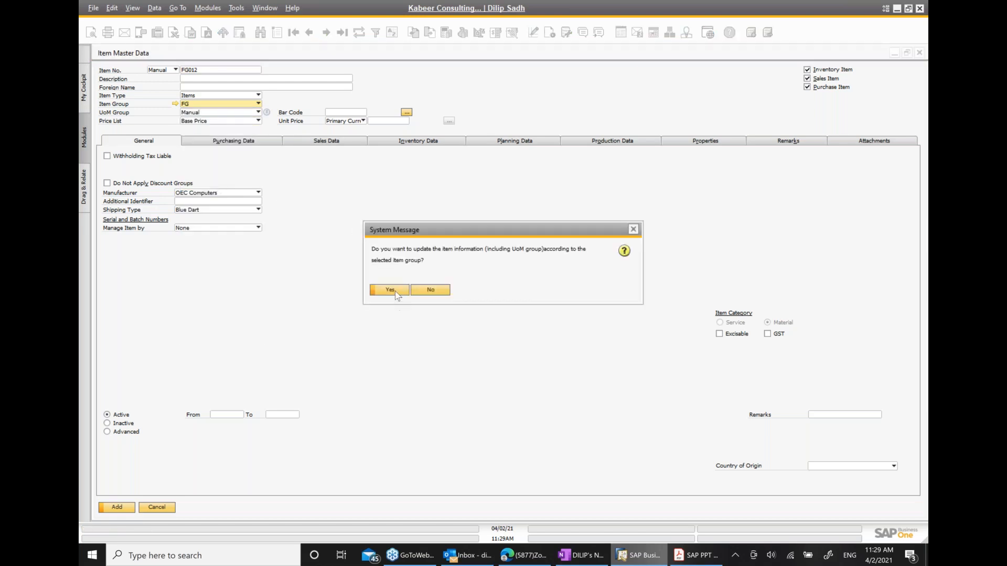
pyautogui.click(386, 290)
pyautogui.click(201, 82)
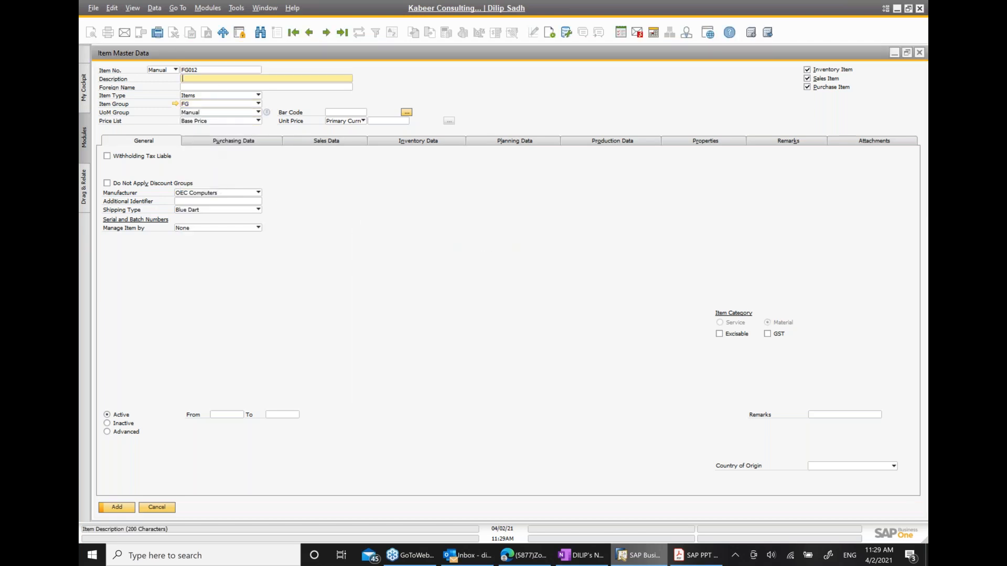
pyautogui.click(566, 551)
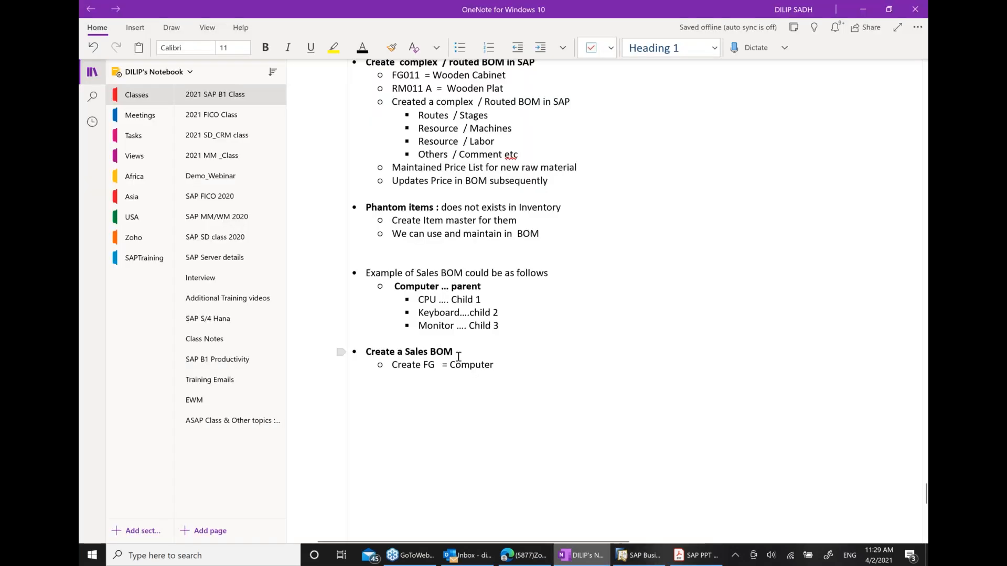
pyautogui.click(693, 556)
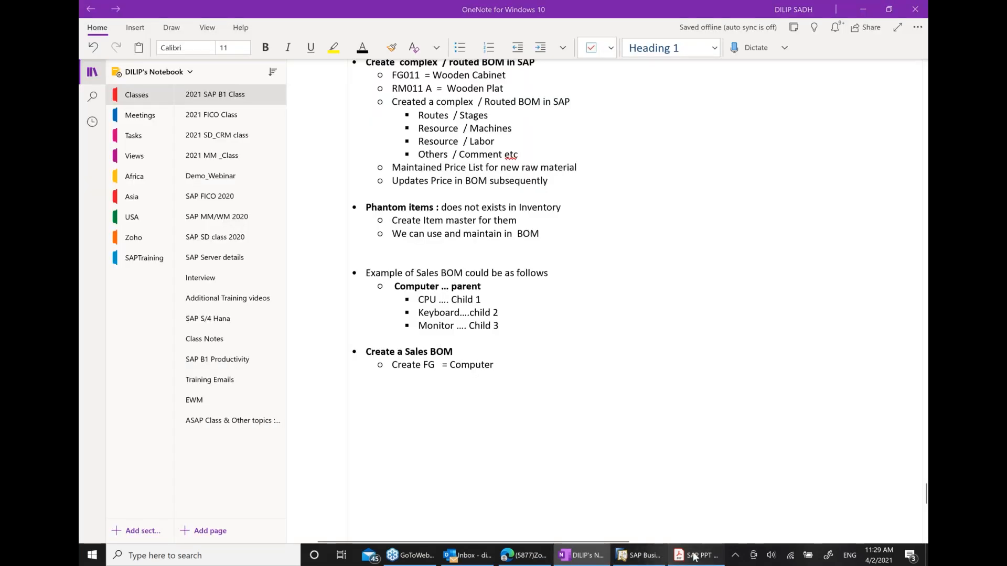
pyautogui.click(650, 557)
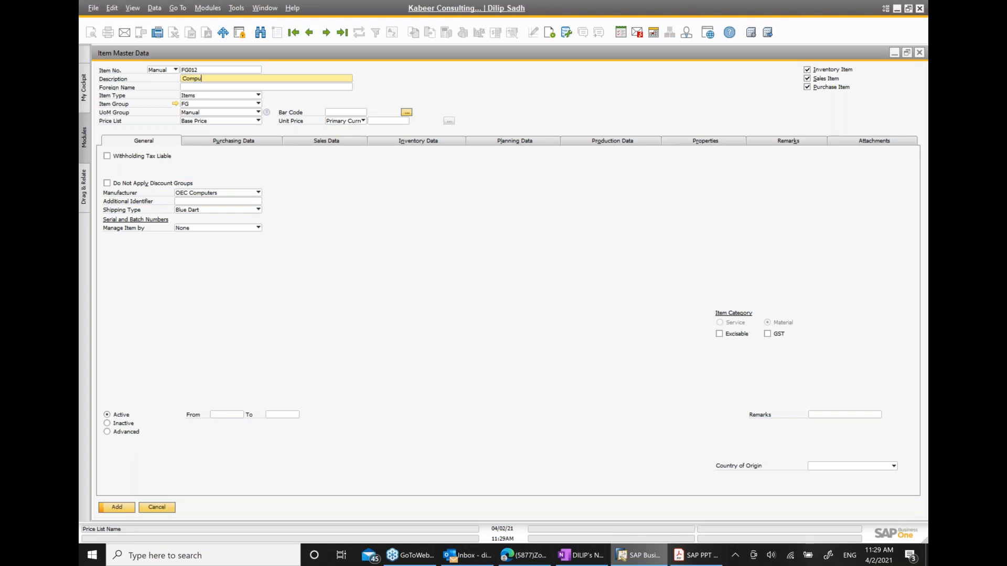
pyautogui.write('r _ Sales BOM')
# Set the purchasing, sales and inventory UoM names of item FG012 to EA
pyautogui.click(208, 140)
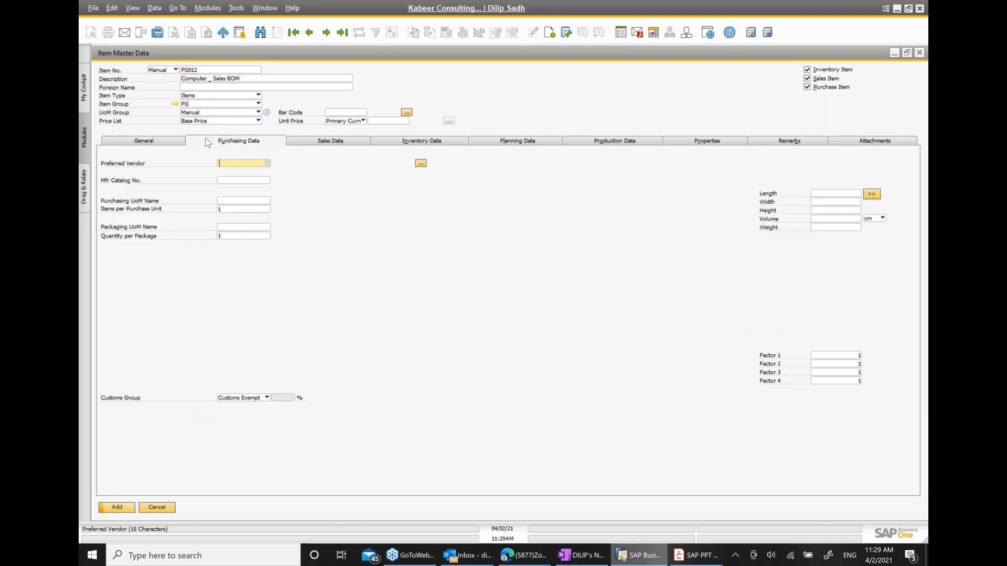
pyautogui.click(227, 201)
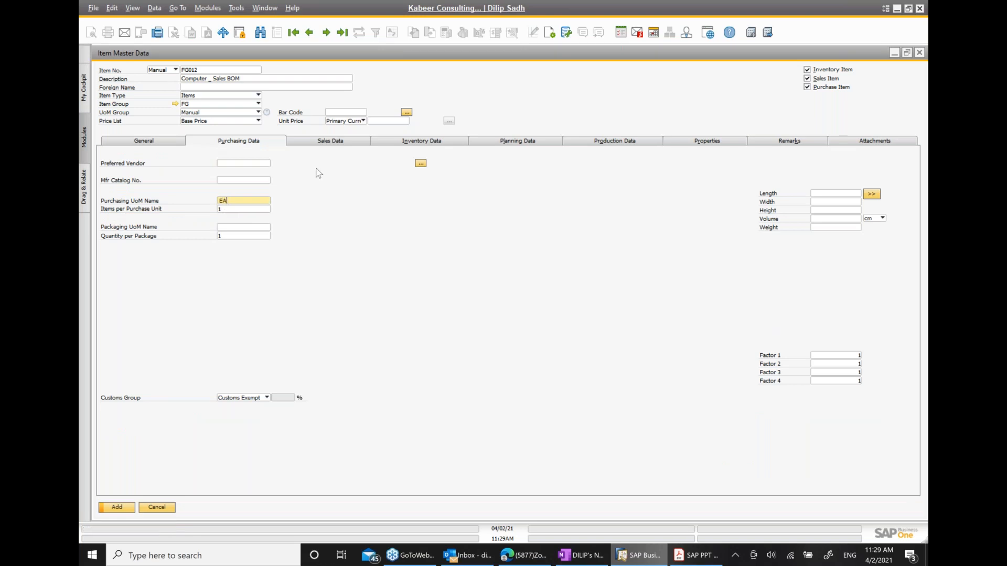
pyautogui.click(321, 145)
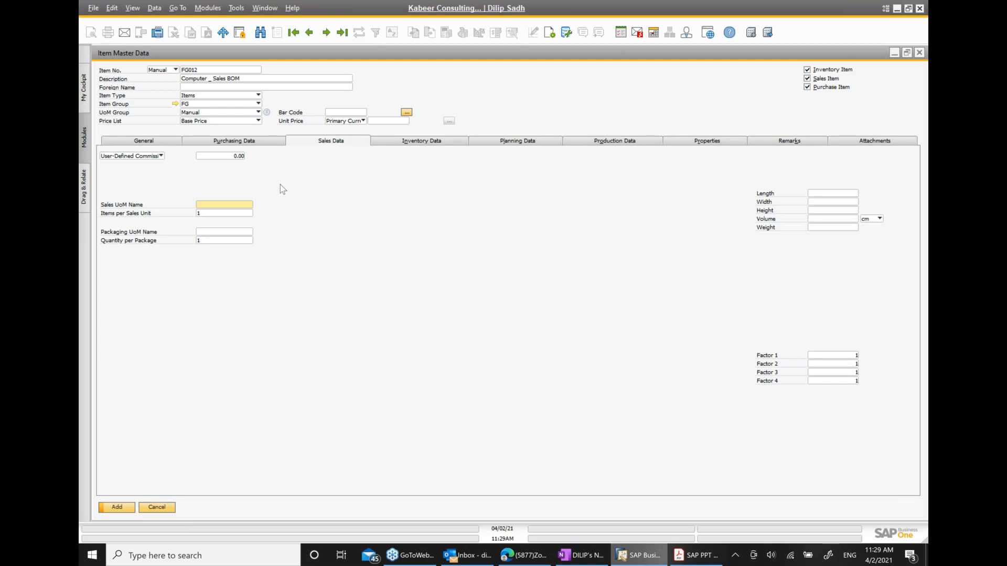
pyautogui.write('EA')
pyautogui.click(425, 142)
pyautogui.click(215, 172)
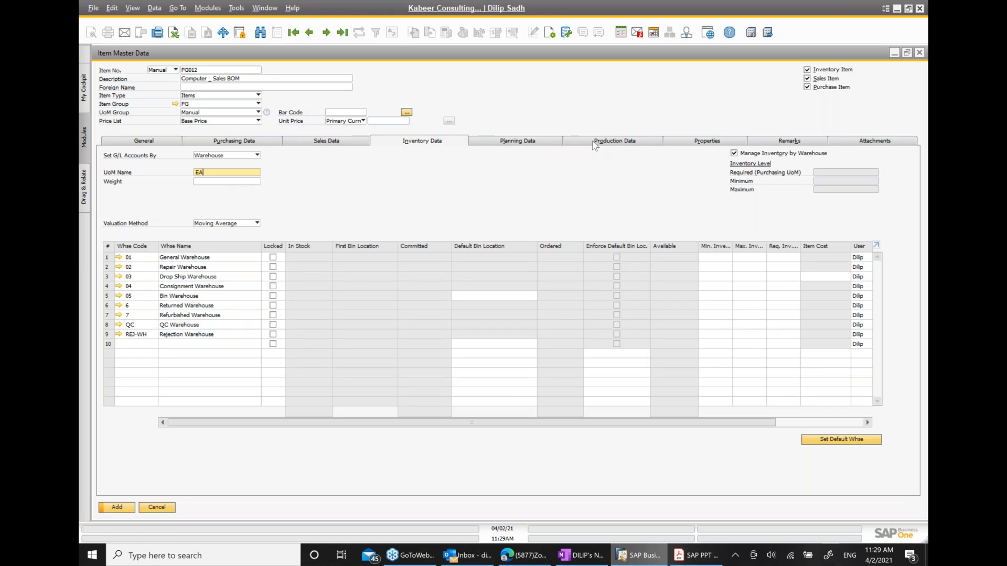
# Review the planning data of item FG012 and choose its issue method in the production data
pyautogui.click(520, 142)
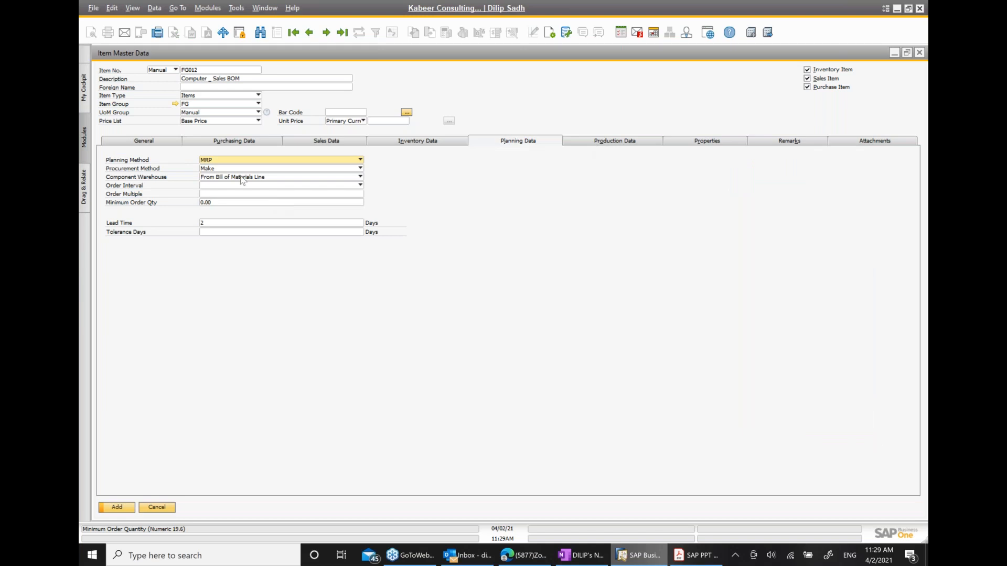
pyautogui.click(601, 142)
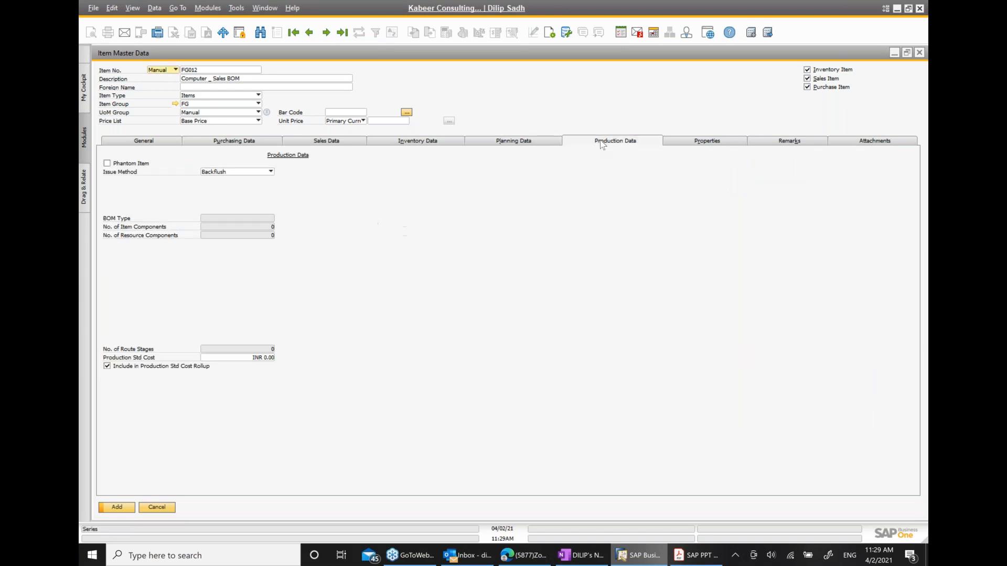
pyautogui.click(254, 171)
pyautogui.click(233, 186)
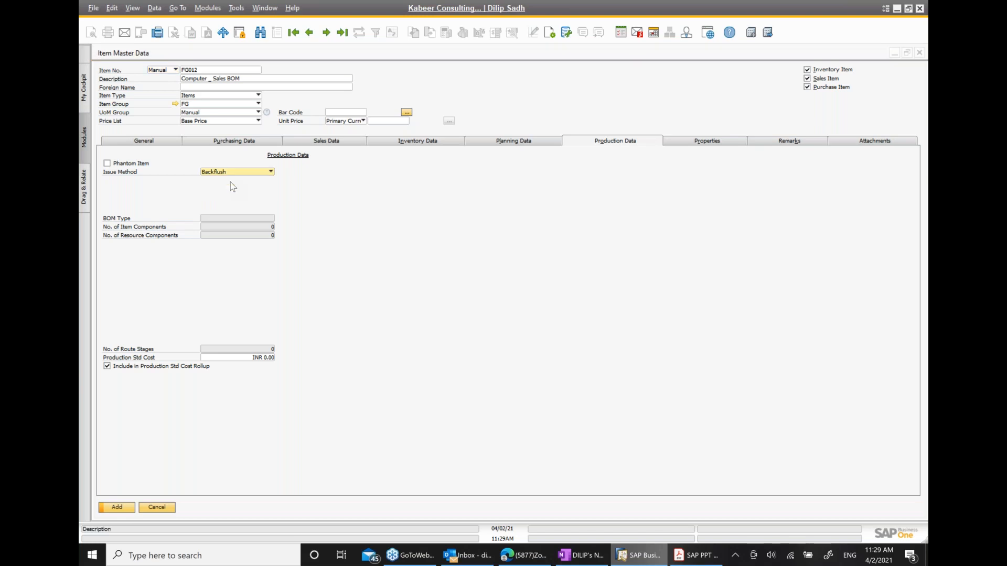
pyautogui.click(227, 174)
pyautogui.click(219, 193)
pyautogui.click(121, 142)
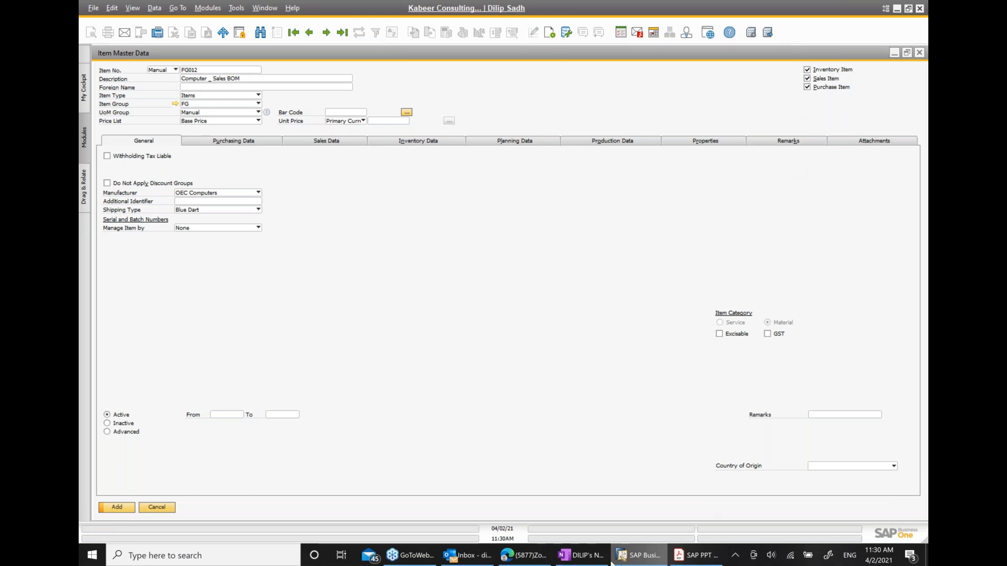
# Check the PDF's table of item categories per BOM type, and add item FG012 in SAP Business One
pyautogui.click(586, 556)
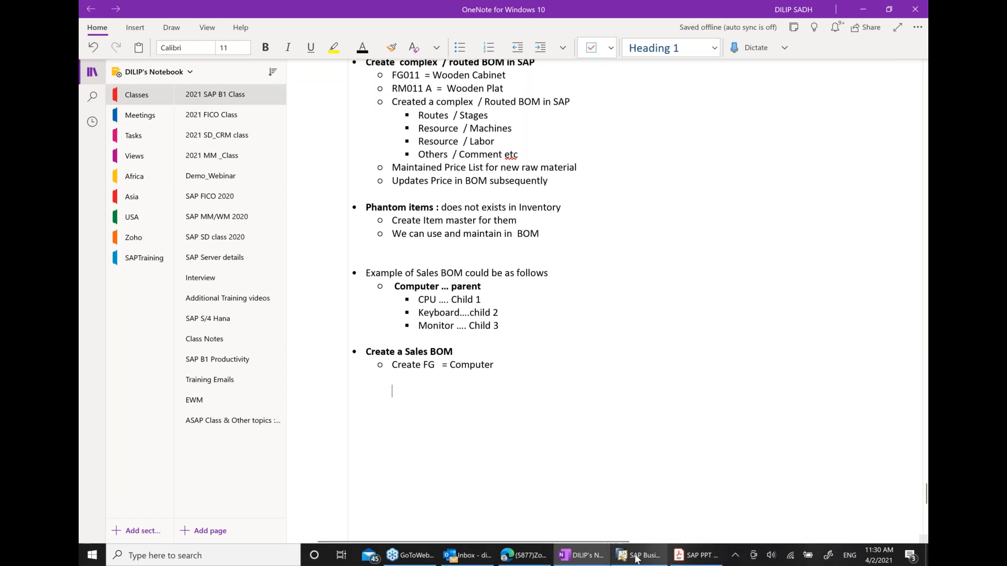
pyautogui.click(696, 556)
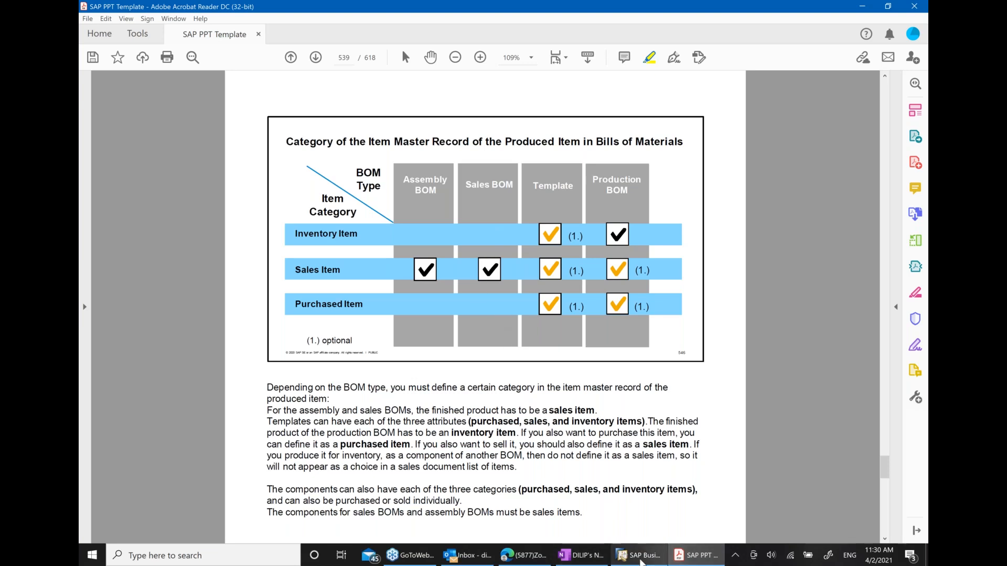
pyautogui.click(641, 559)
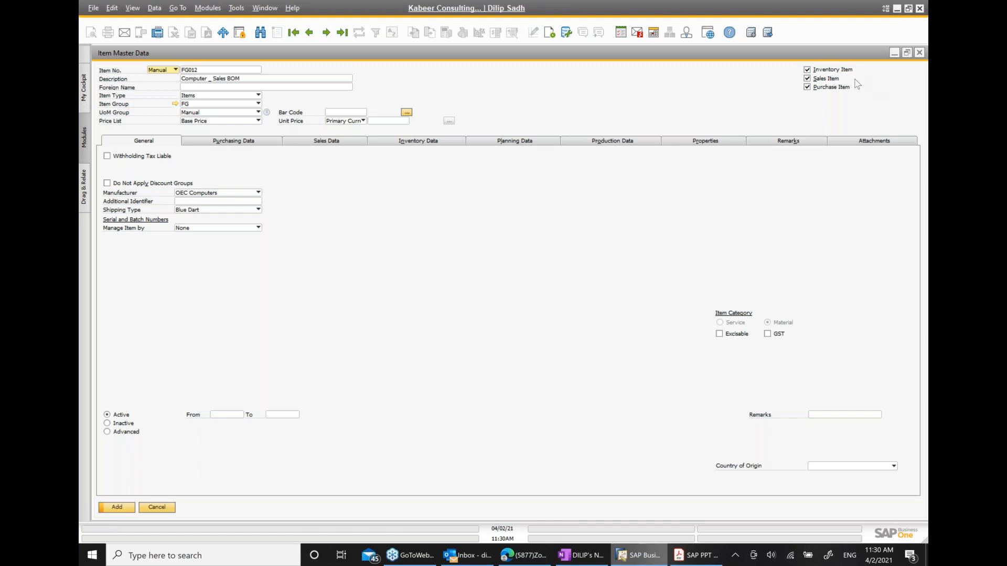
pyautogui.click(117, 507)
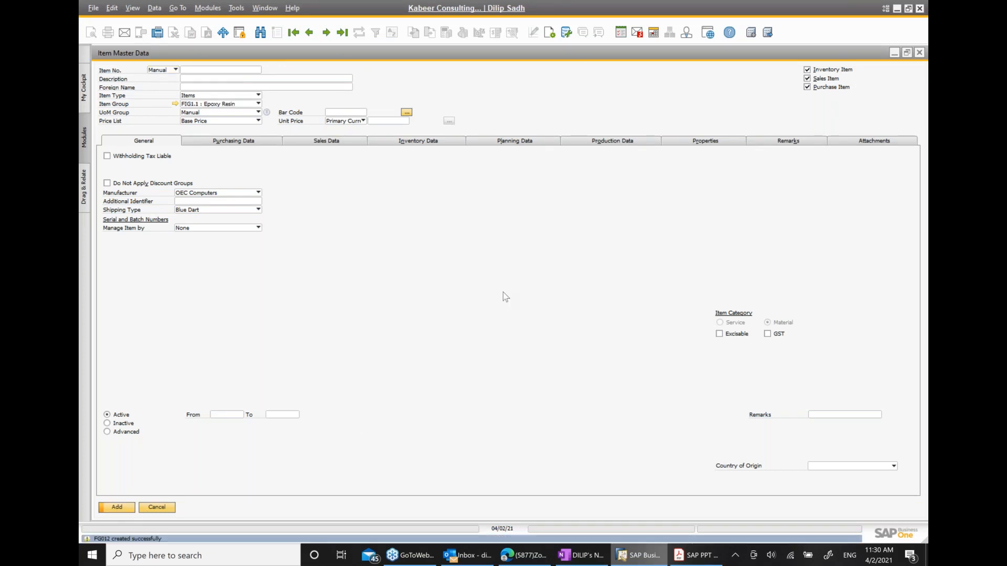
# Switch to the OneNote notes and append ".....FG012" to the "Create FG = Computer" bullet
pyautogui.click(581, 555)
pyautogui.click(515, 369)
pyautogui.write('.....fg')
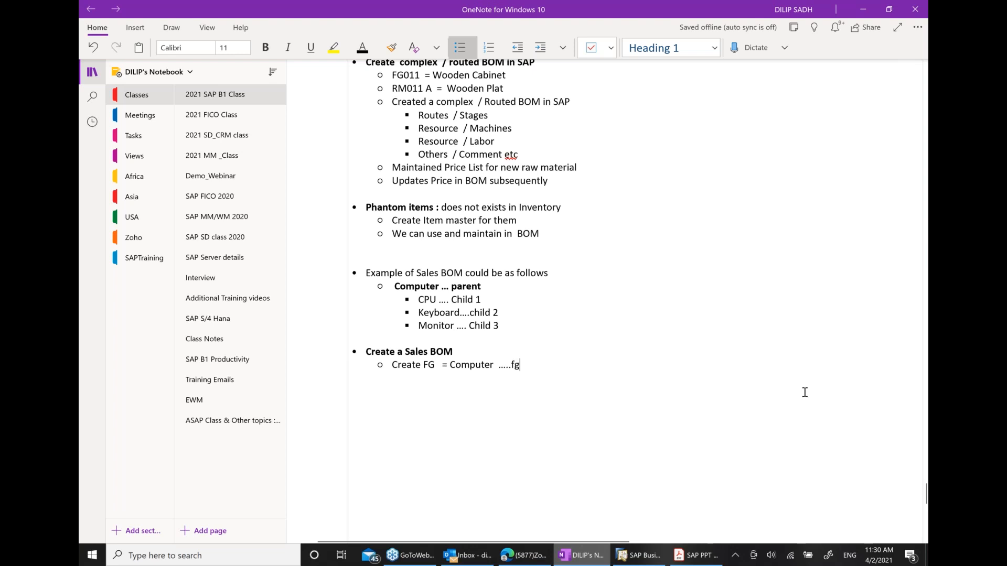
pyautogui.press('BackSpace')
pyautogui.press('BackSpace')
pyautogui.press('BackSpace')
pyautogui.press('BackSpace')
pyautogui.press('BackSpace')
pyautogui.write('FG01')
# Close the Item Master Data window in SAP Business One and return to the OneNote notes
pyautogui.click(638, 556)
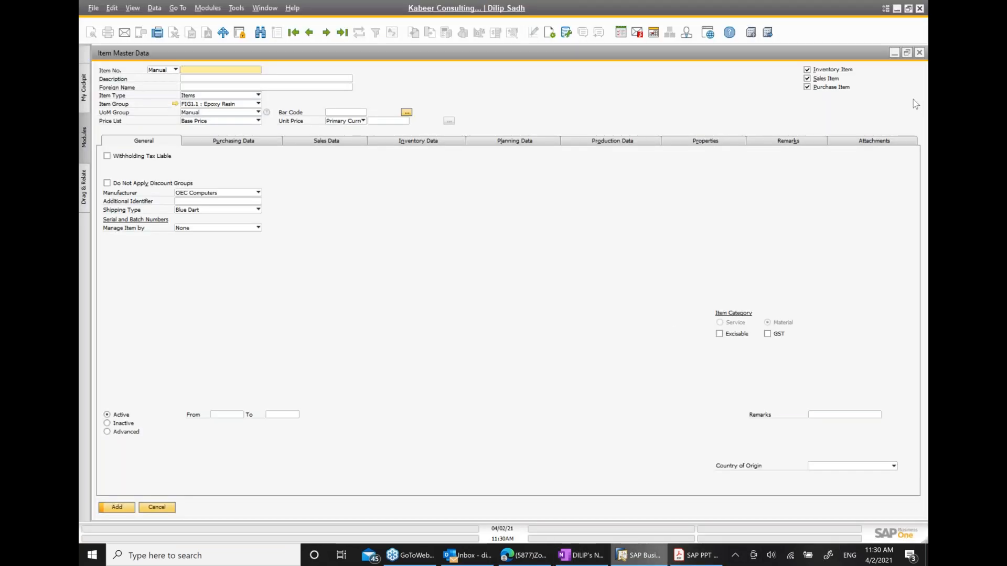
pyautogui.click(919, 53)
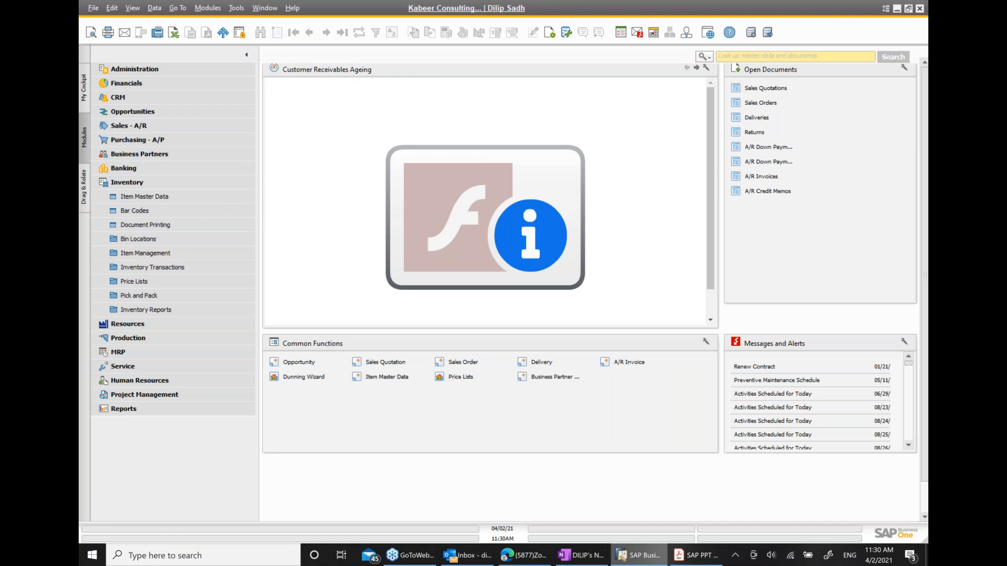
pyautogui.click(579, 555)
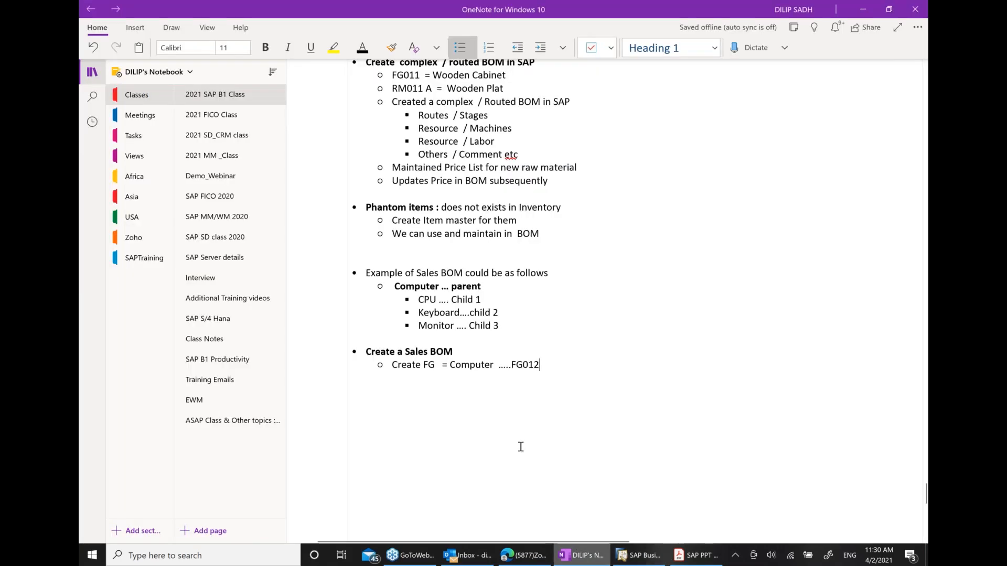
# Add the bullet "Create Sales BOM" below the "Create FG = Computer" bullet in the notes
pyautogui.write('Create SAle')
pyautogui.write('AL')
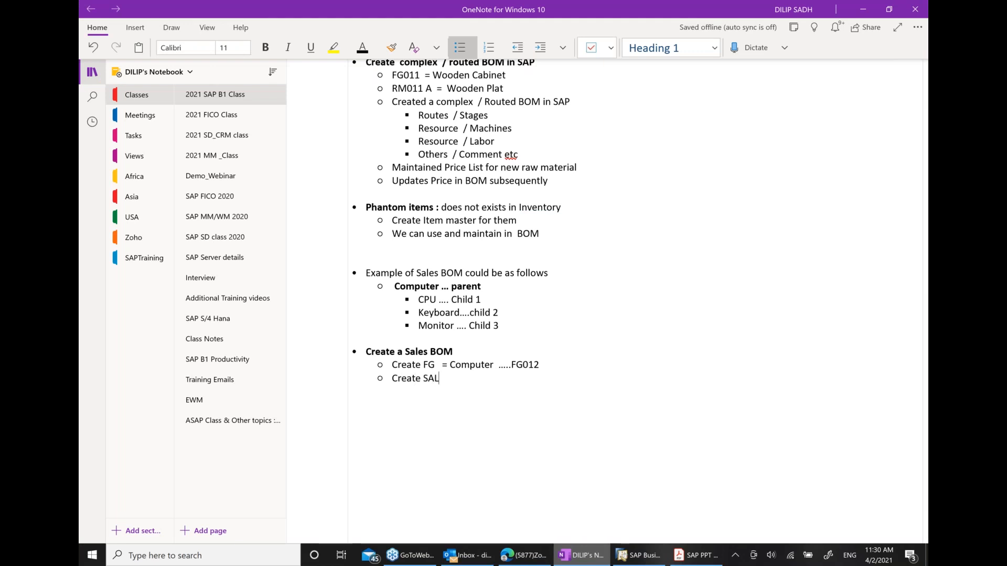
pyautogui.press('BackSpace')
pyautogui.write('ales BOM')
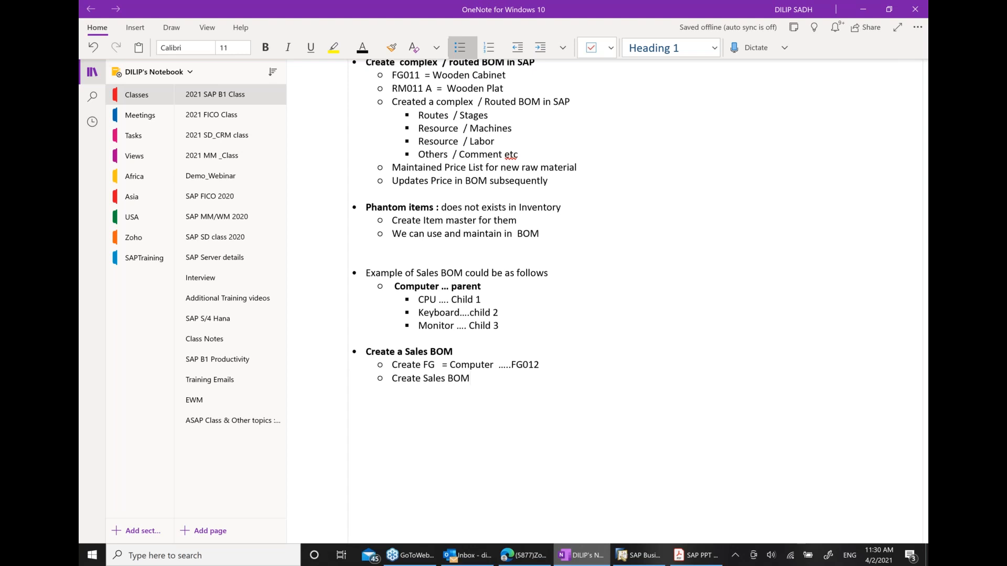
# Switch to SAP Business One and open a new bill of materials from the Production module
pyautogui.click(696, 555)
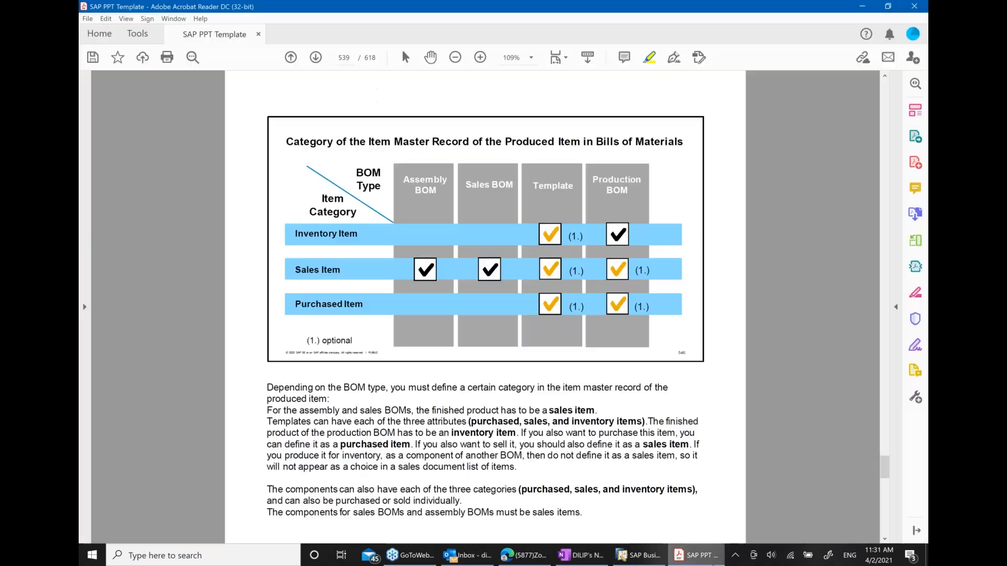
pyautogui.click(637, 555)
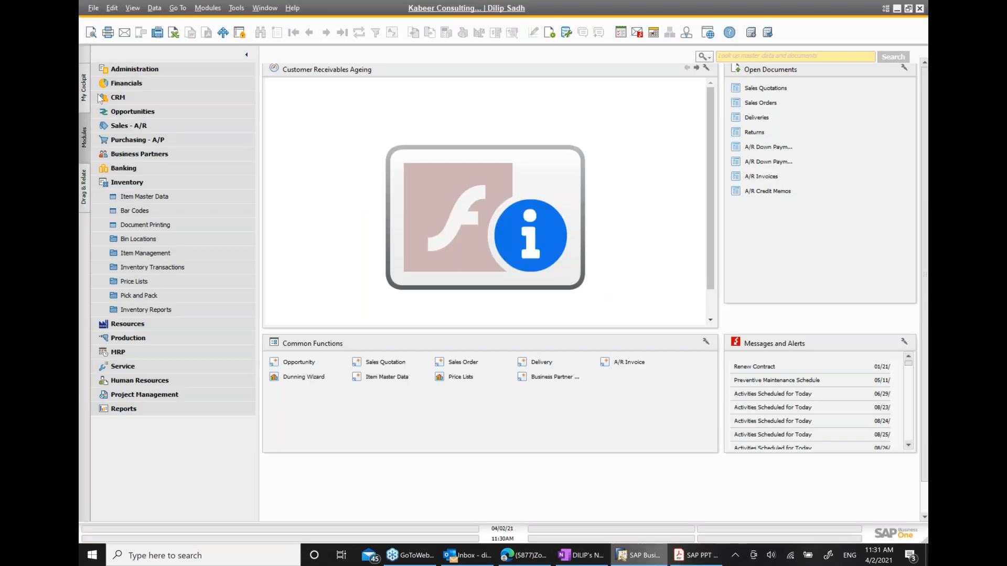
pyautogui.click(108, 182)
pyautogui.click(130, 211)
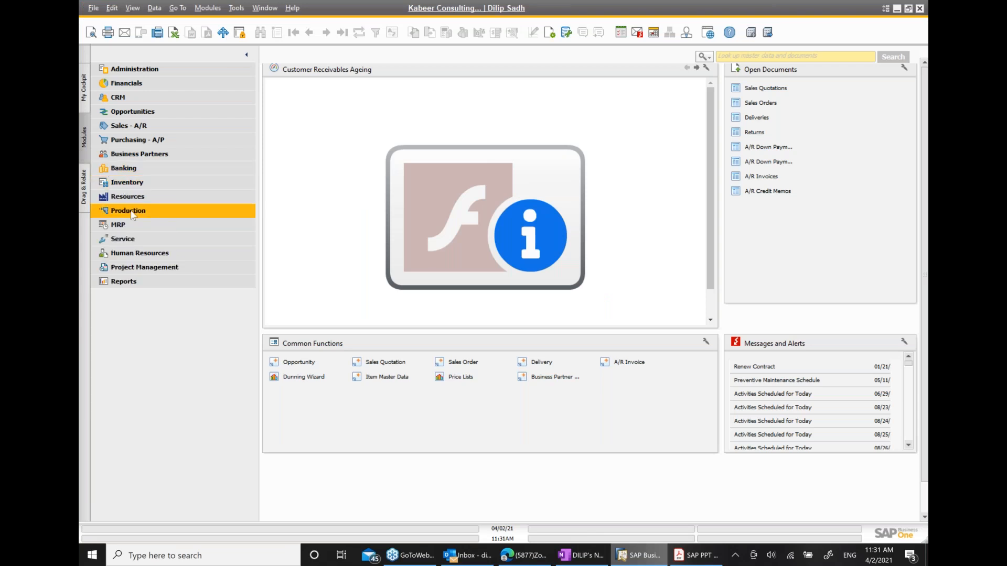
pyautogui.click(140, 228)
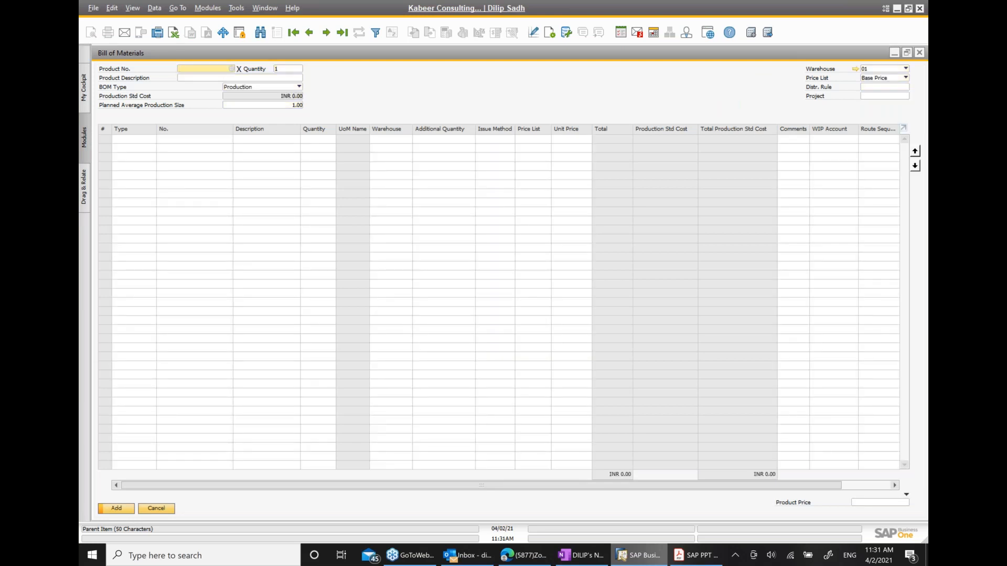
# Enter FG012 as the product of the bill of materials and set its BOM type to Sales
pyautogui.write('G012')
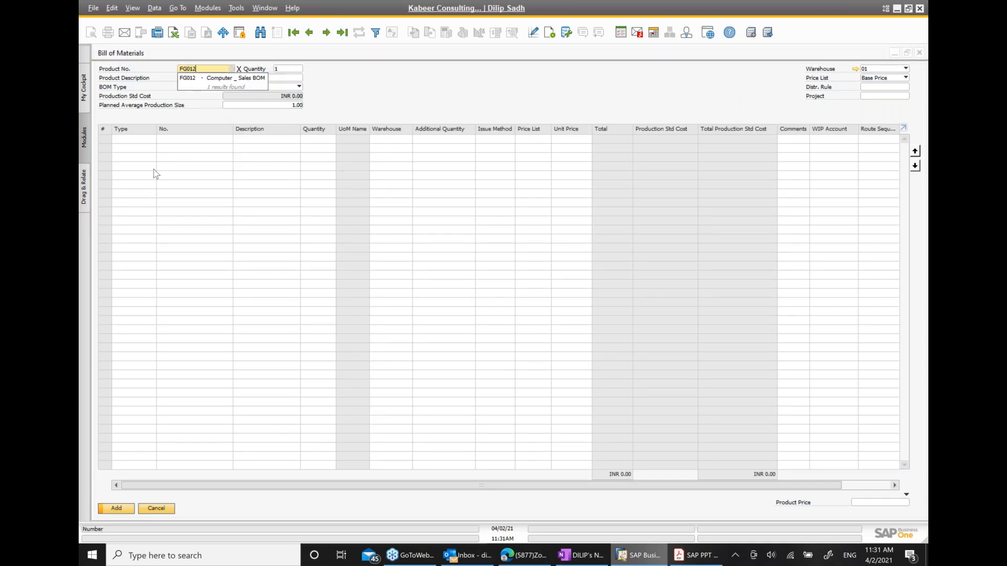
pyautogui.click(226, 76)
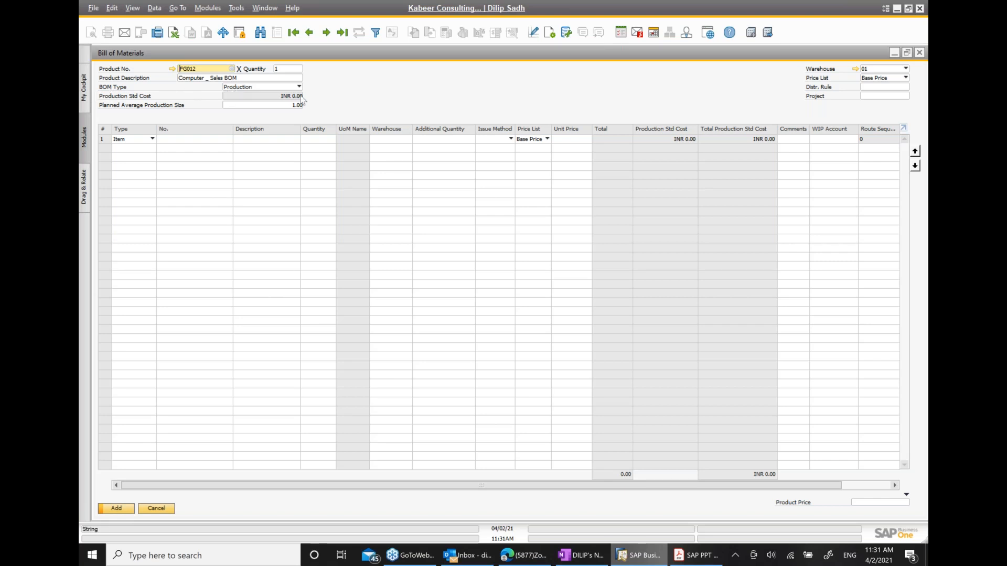
pyautogui.click(298, 87)
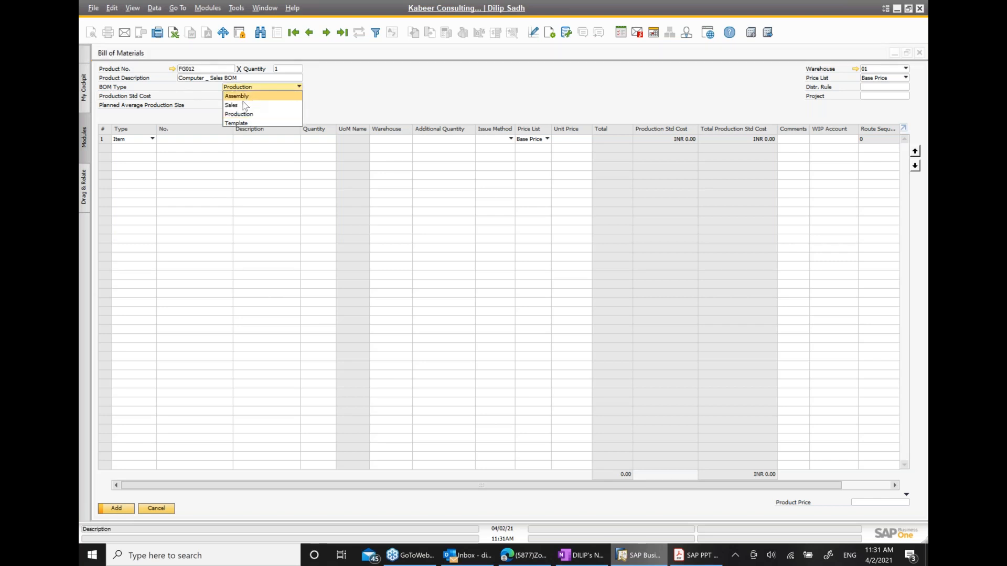
pyautogui.click(245, 105)
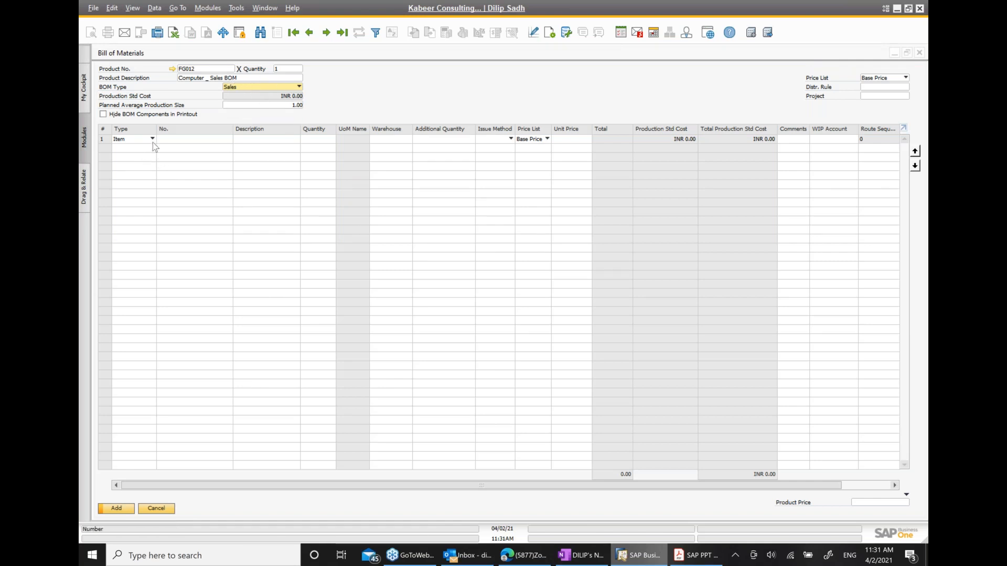
# Add J.B. Officeprint 1420 (A00001) and Motherboard BTX (C00001) as the first two components of the sales BOM
pyautogui.click(185, 140)
pyautogui.click(210, 140)
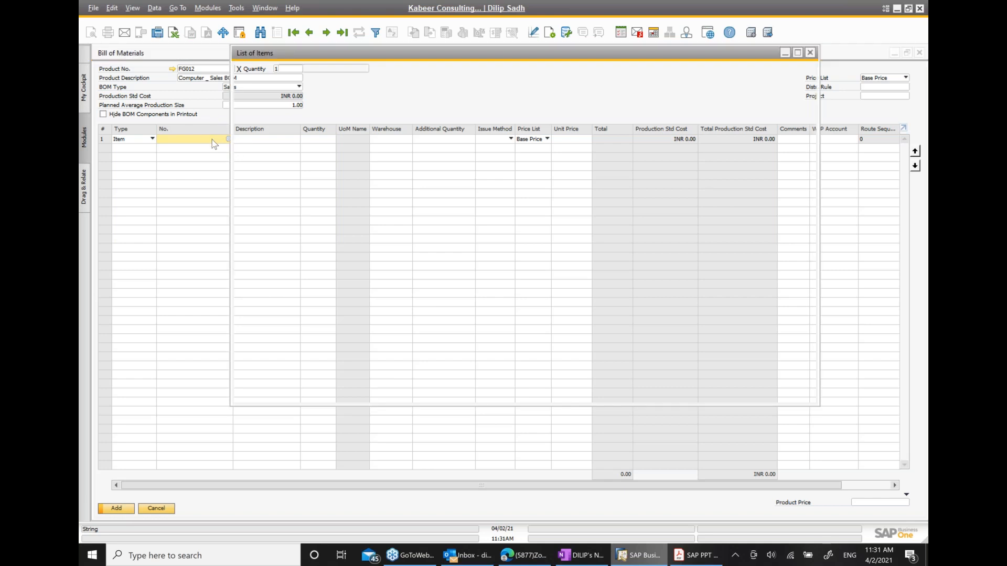
pyautogui.press('Tab')
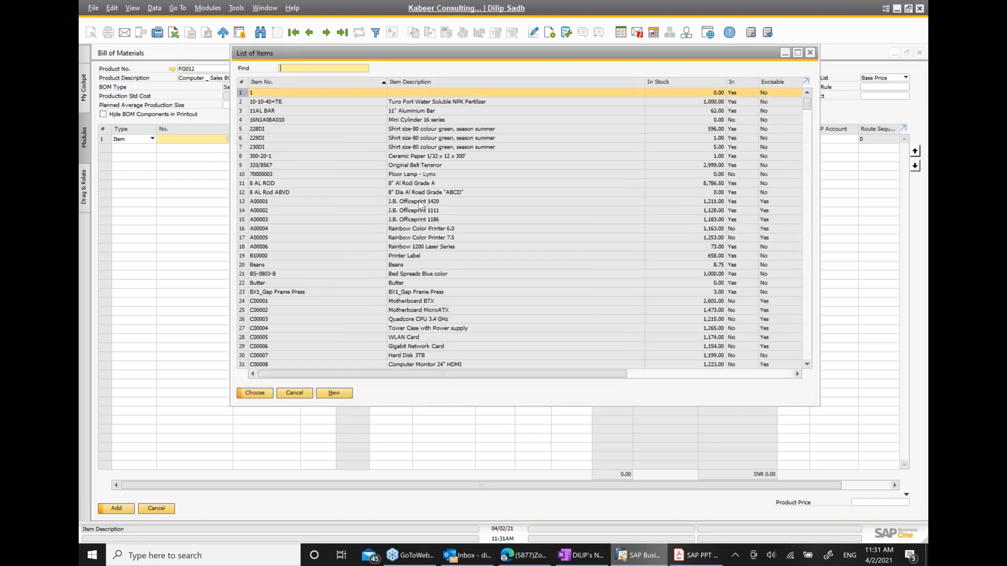
pyautogui.doubleClick(421, 203)
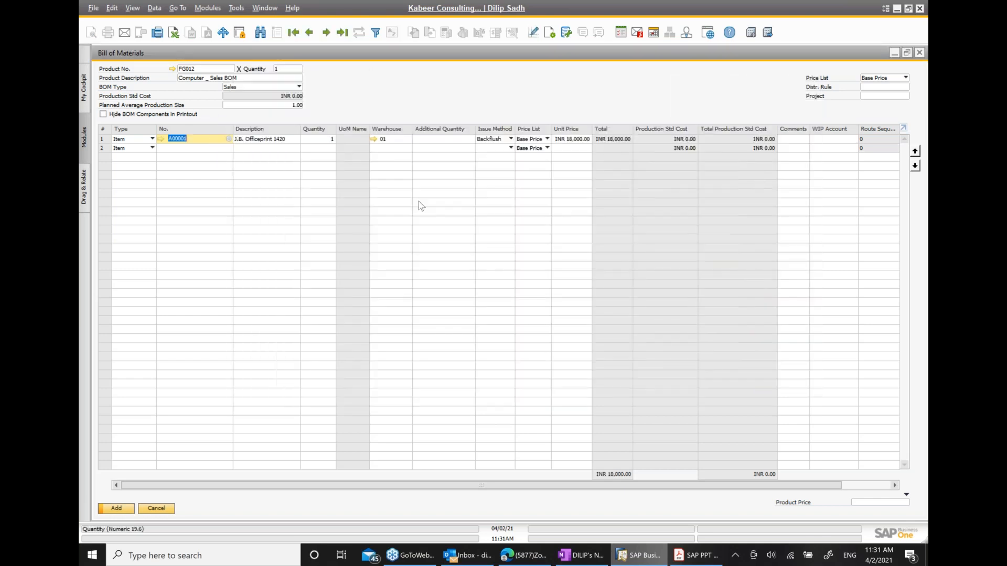
pyautogui.click(175, 149)
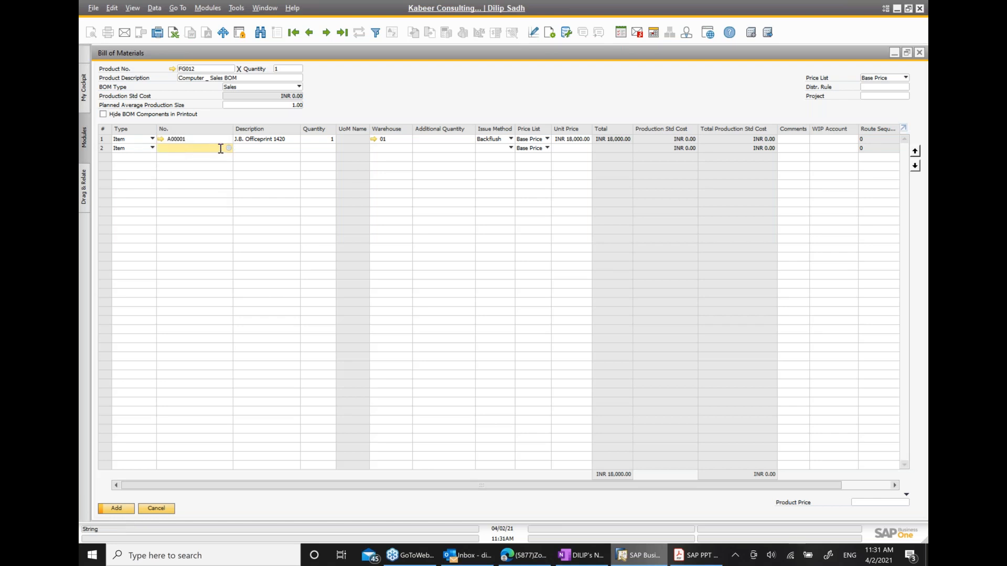
pyautogui.press('Tab')
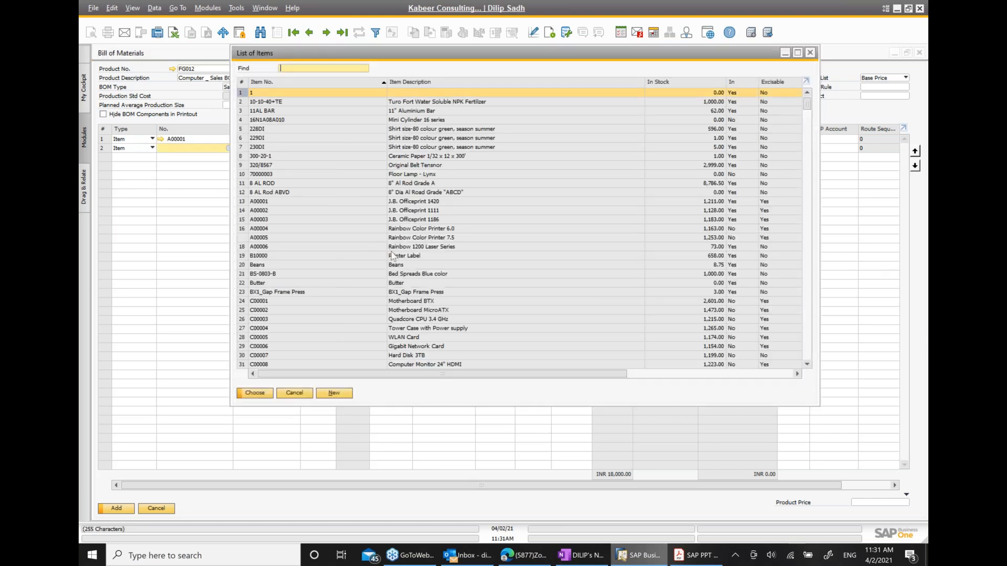
pyautogui.scroll(-1, 395, 258)
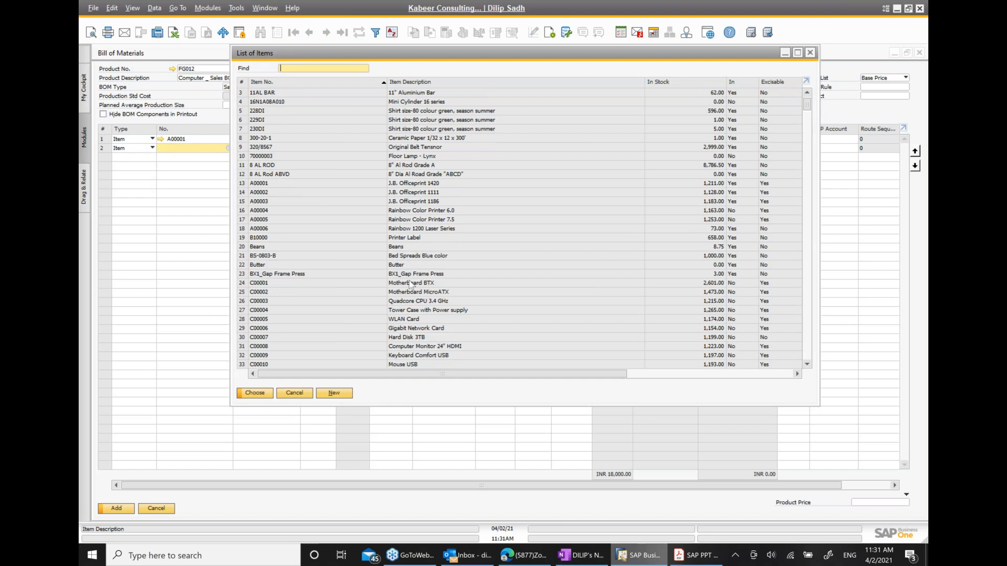
pyautogui.click(413, 284)
pyautogui.doubleClick(414, 283)
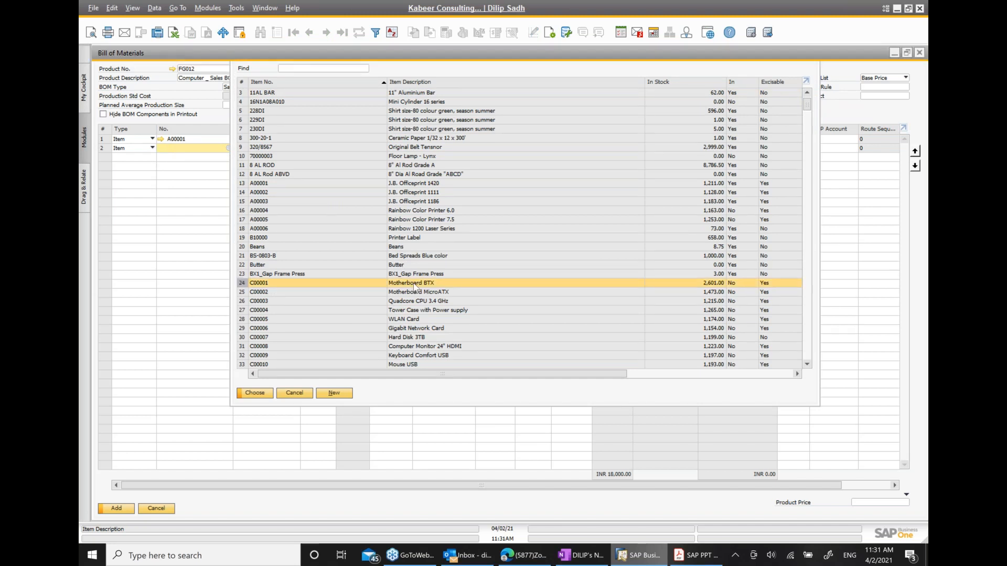
# Add Keyboard Comfort USB (C00009) and Mouse USB (C00010) as the third and fourth components of the sales BOM
pyautogui.click(175, 159)
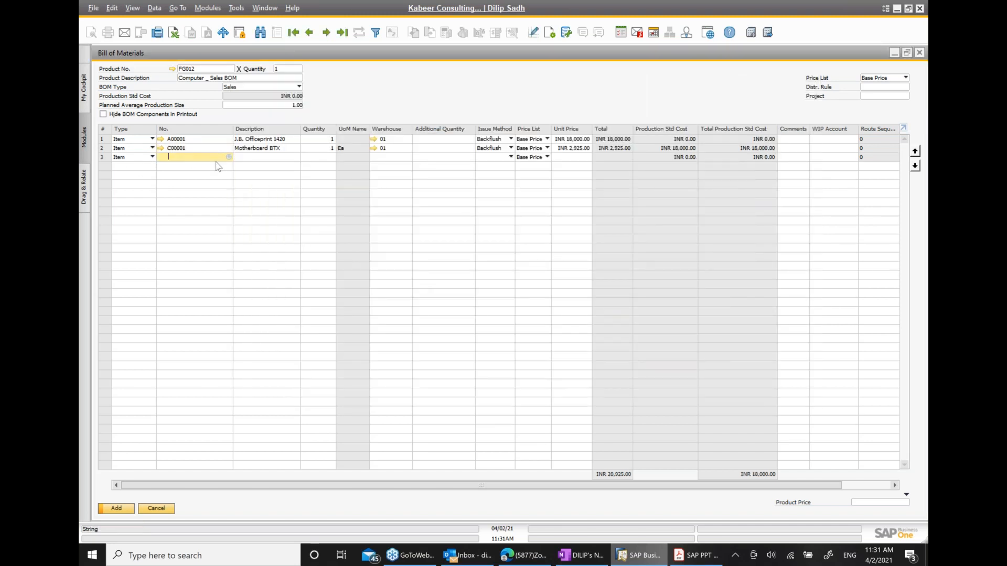
pyautogui.click(226, 157)
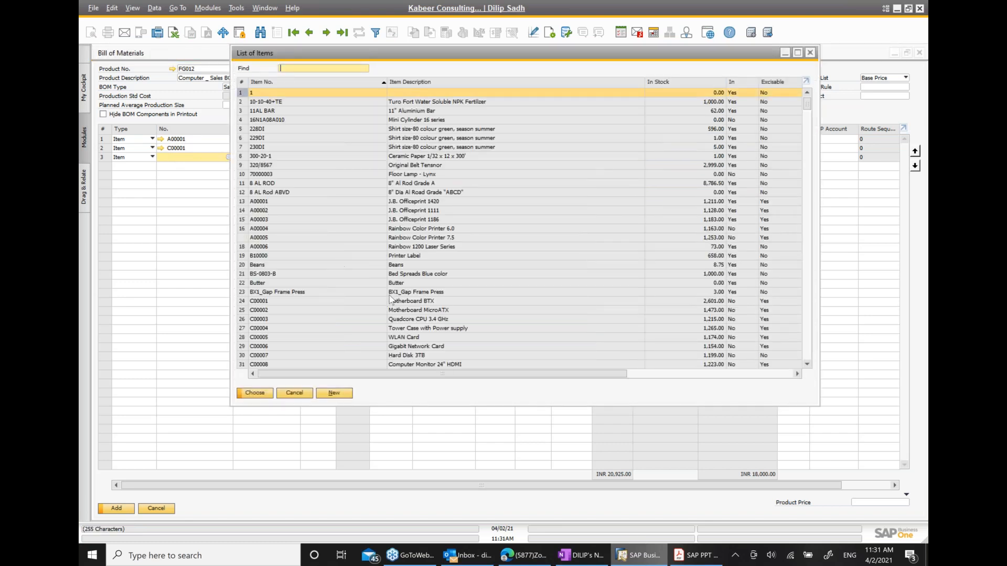
pyautogui.scroll(-2, 411, 323)
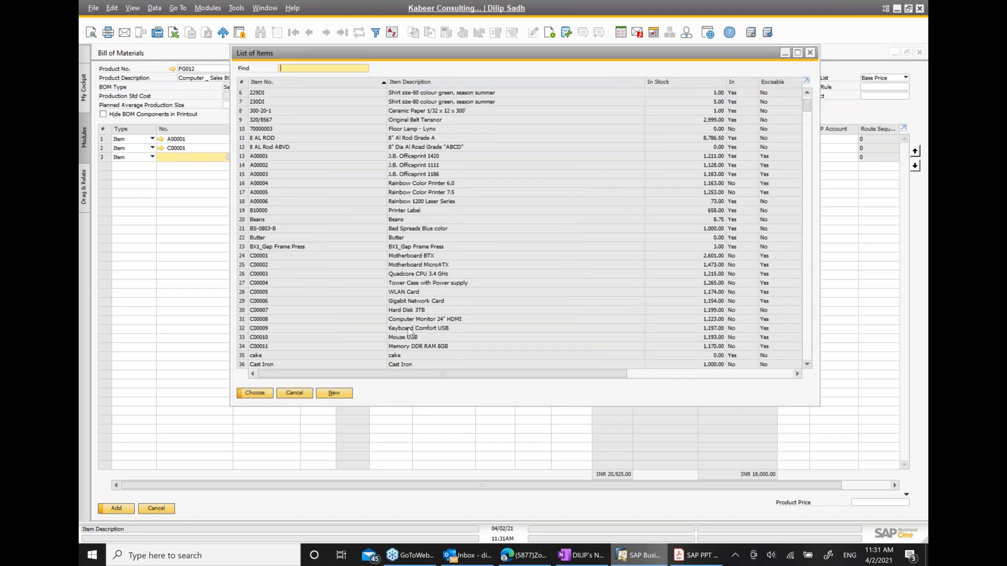
pyautogui.doubleClick(408, 330)
pyautogui.click(173, 166)
pyautogui.click(229, 168)
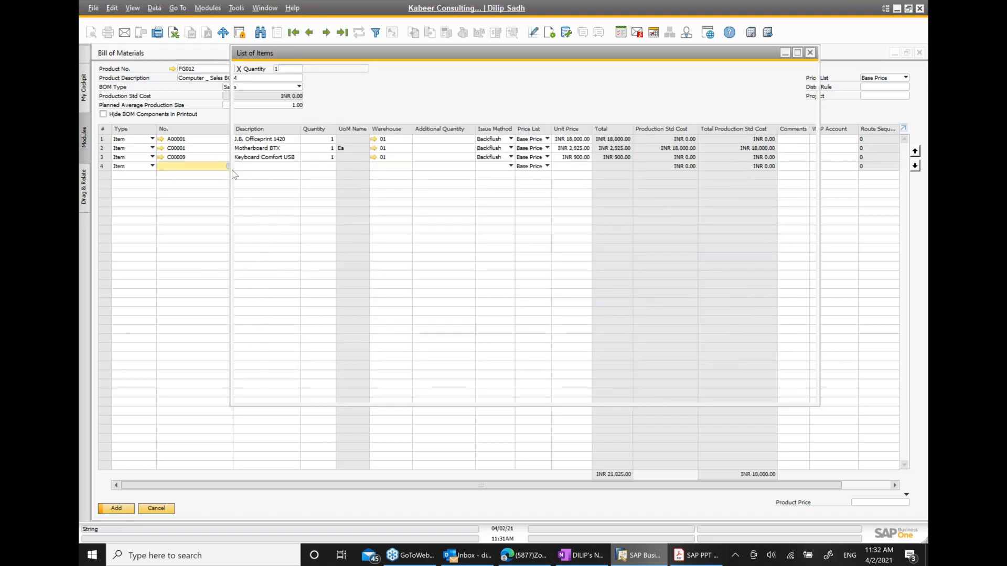
pyautogui.scroll(-1, 393, 307)
pyautogui.scroll(-1, 393, 307)
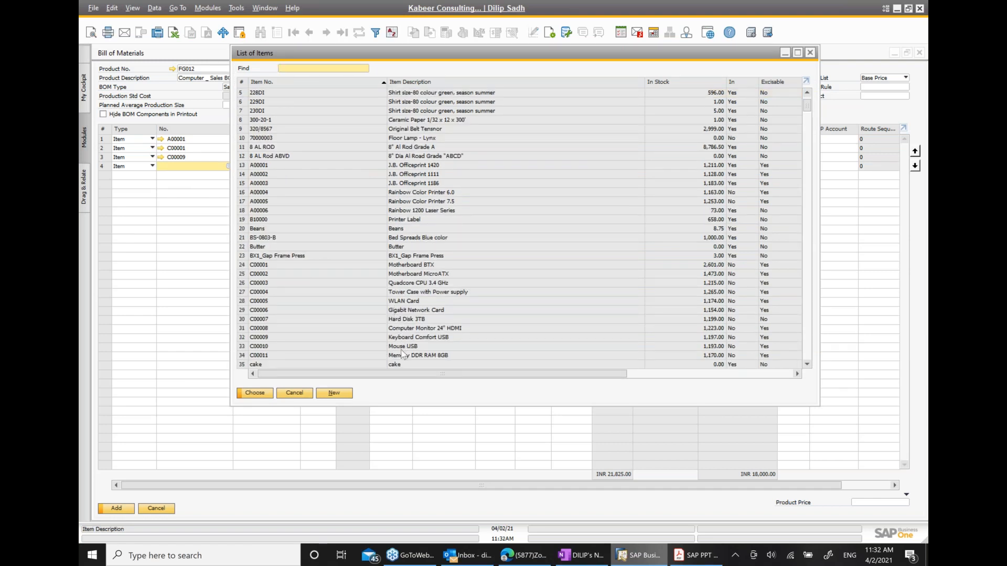
pyautogui.doubleClick(402, 349)
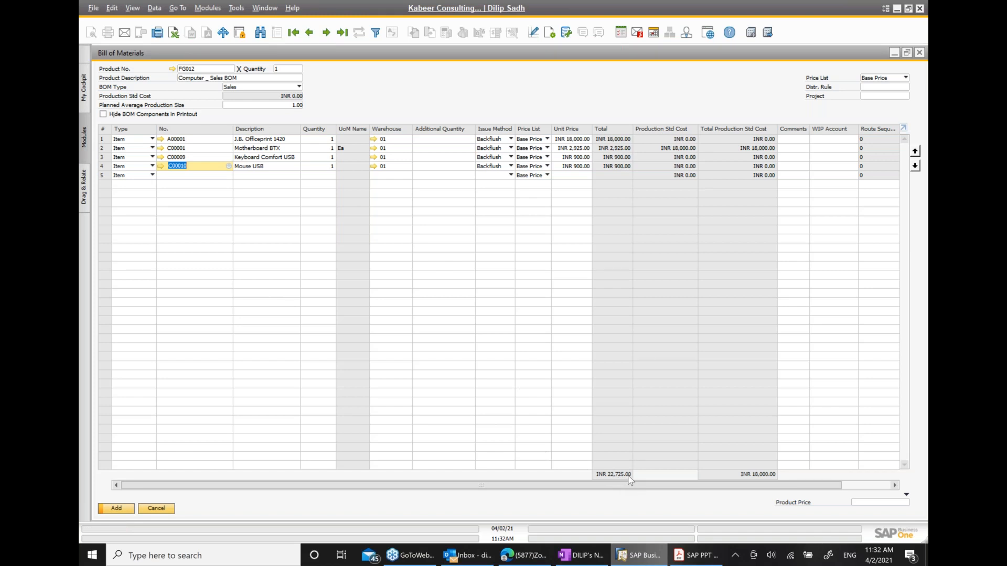
# Try to add the FG012 sales BOM, and check the PDF's table of item categories per BOM type
pyautogui.click(116, 510)
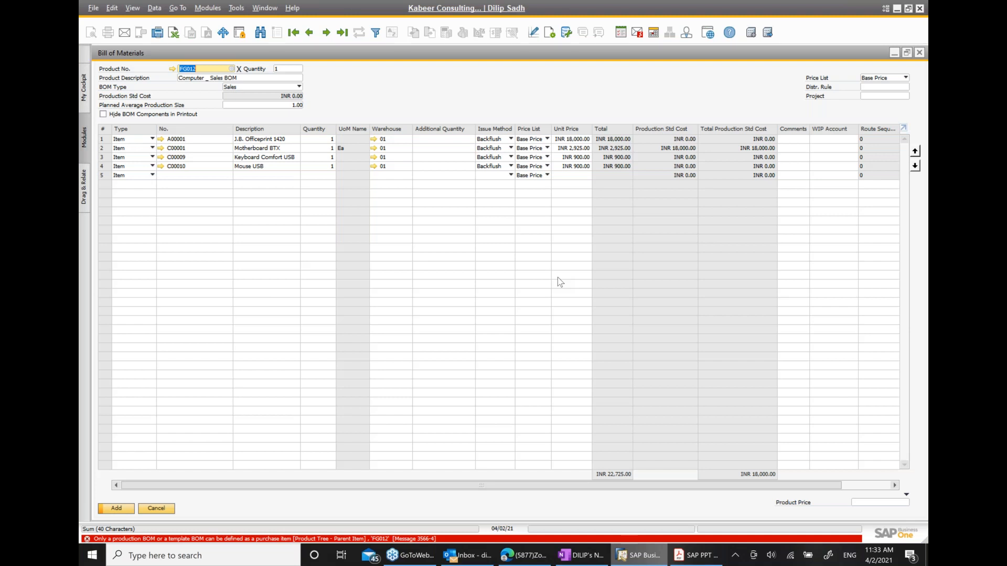
pyautogui.click(680, 559)
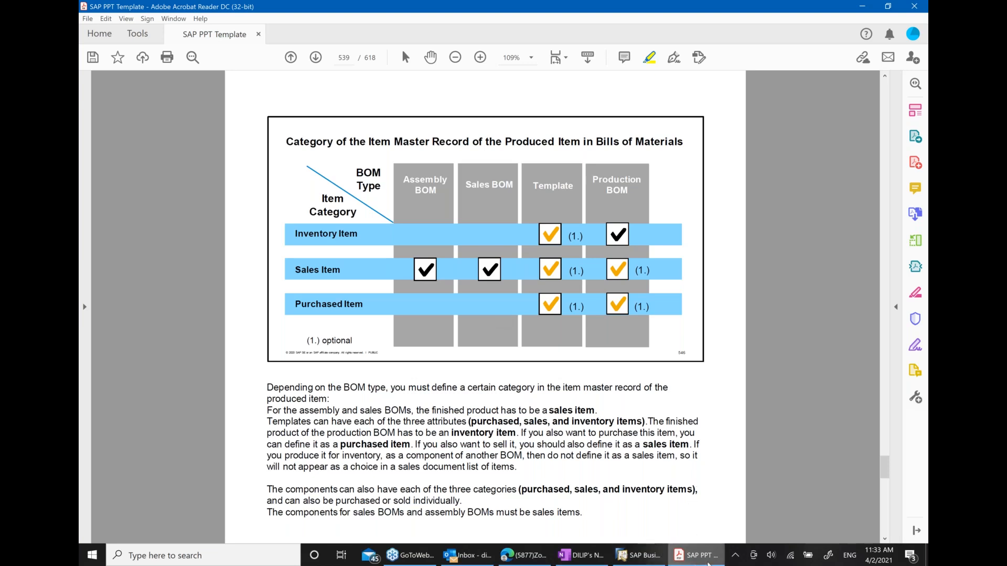
pyautogui.click(670, 559)
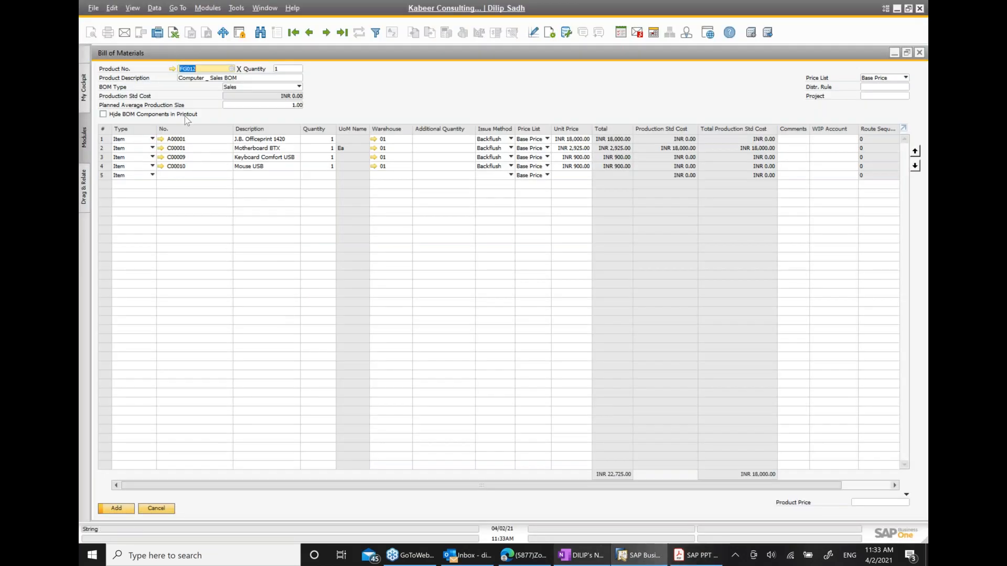
# Remove the Purchase Item designation from item FG012, save its master data and return to the bill of materials
pyautogui.click(172, 69)
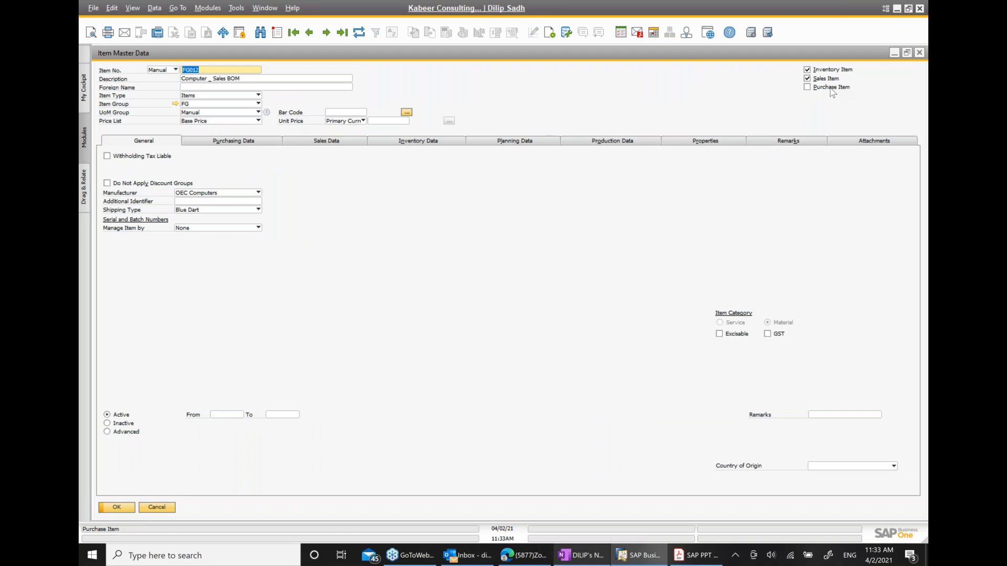
pyautogui.click(115, 509)
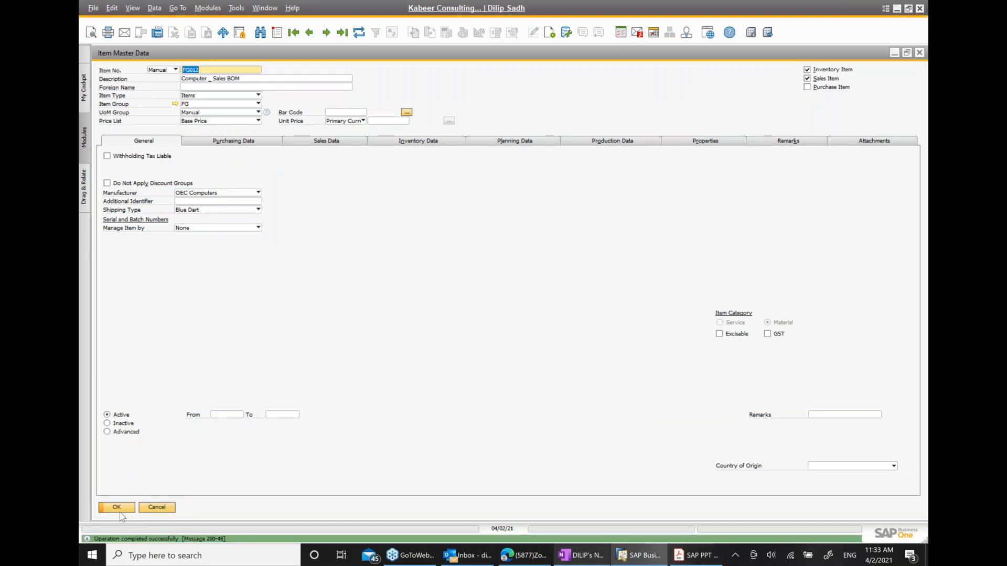
pyautogui.click(120, 512)
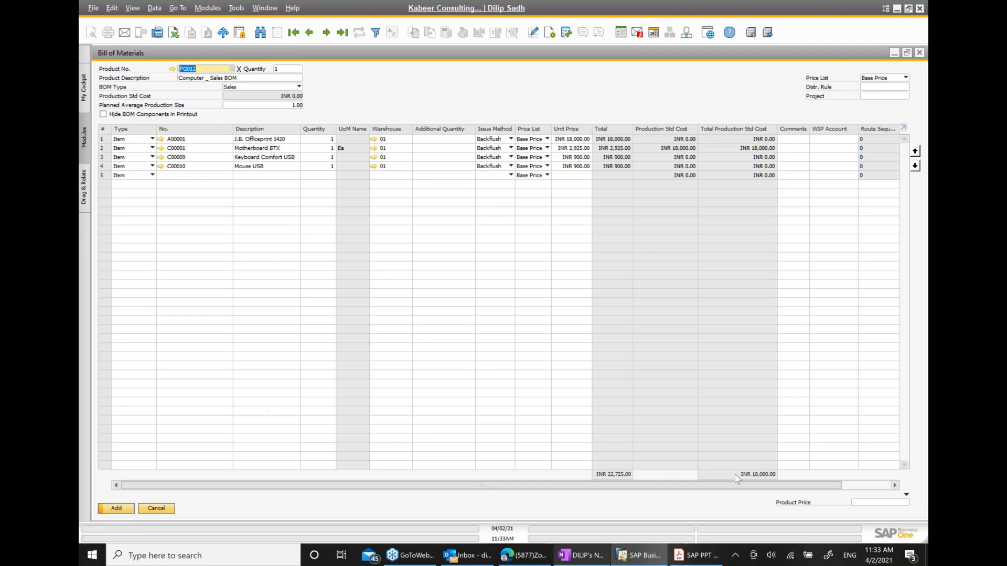
# Try again to add the FG012 sales BOM, and check in the PDF which item category a sales BOM needs
pyautogui.click(873, 503)
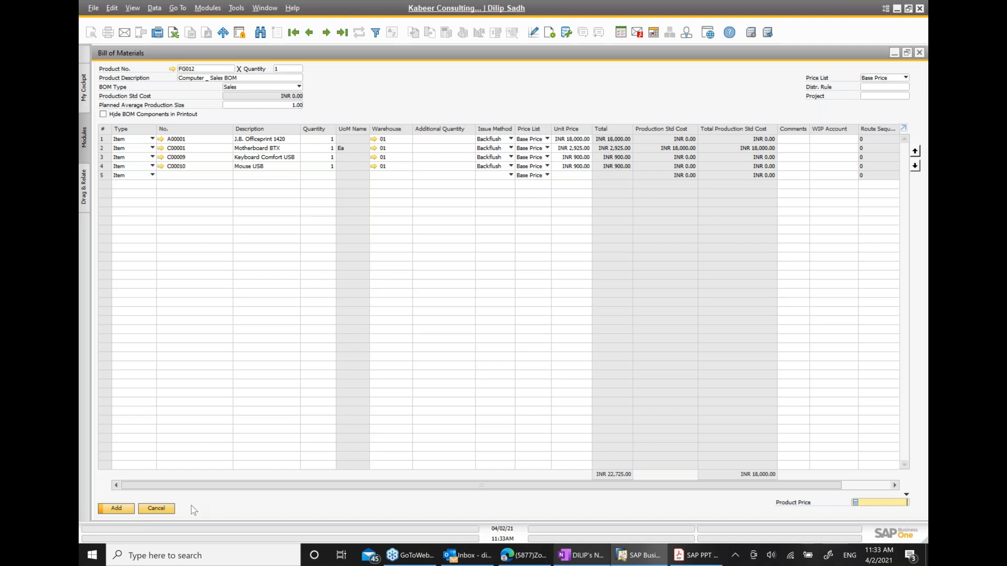
pyautogui.click(111, 509)
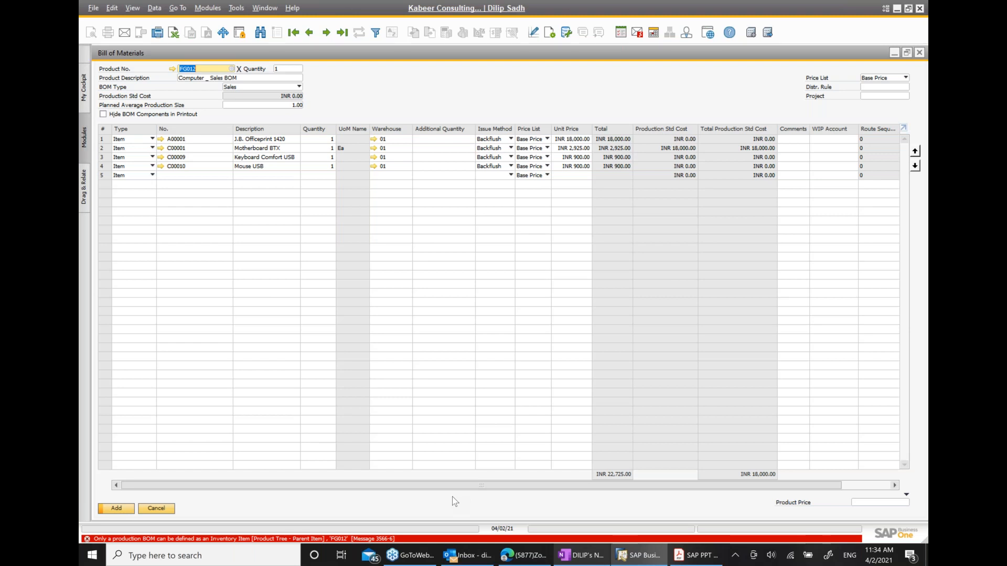
pyautogui.click(698, 555)
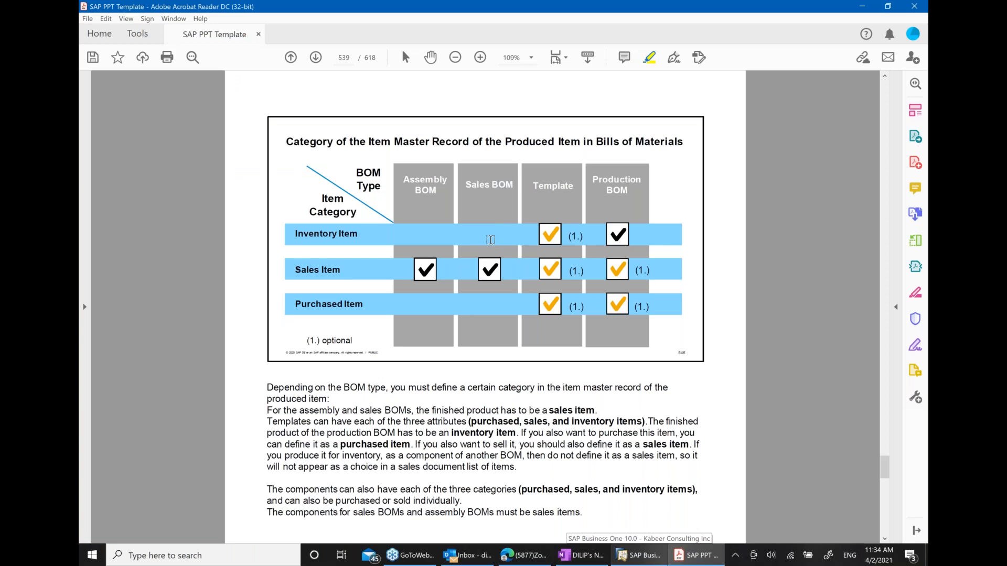
pyautogui.click(685, 559)
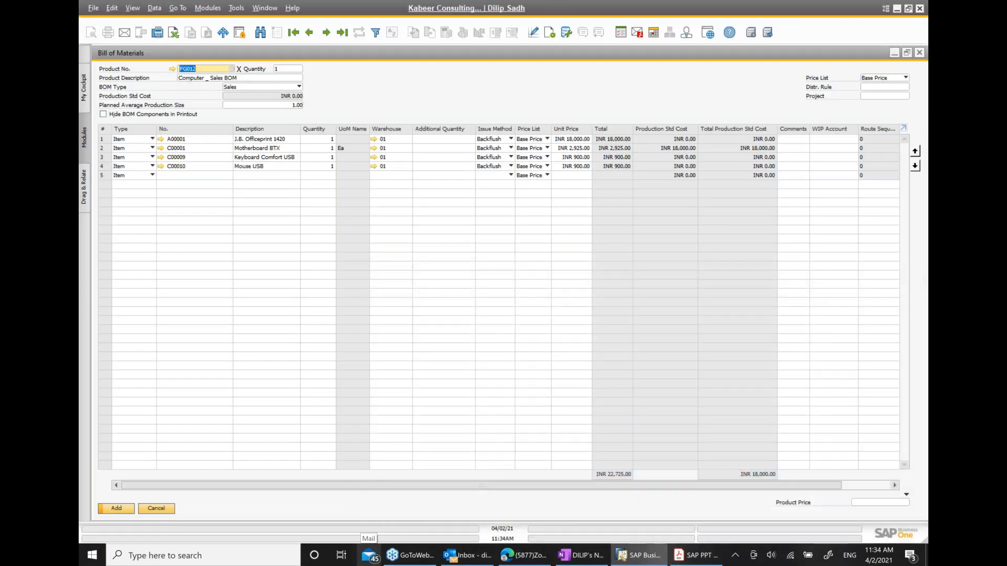
# Remove the Inventory Item designation from item FG012, compare with the PDF's category table, and try to update the master data
pyautogui.click(172, 69)
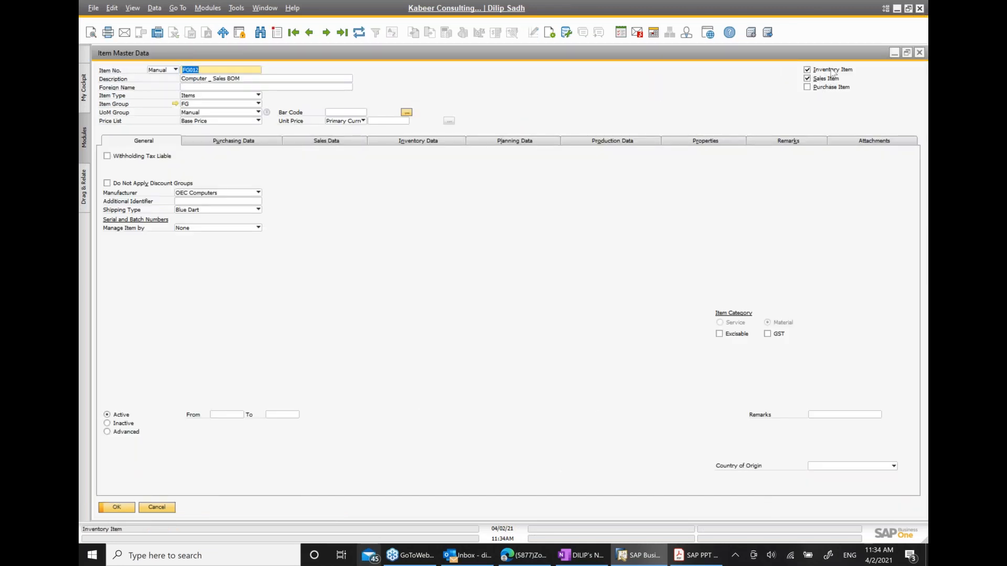
pyautogui.click(830, 71)
pyautogui.click(698, 555)
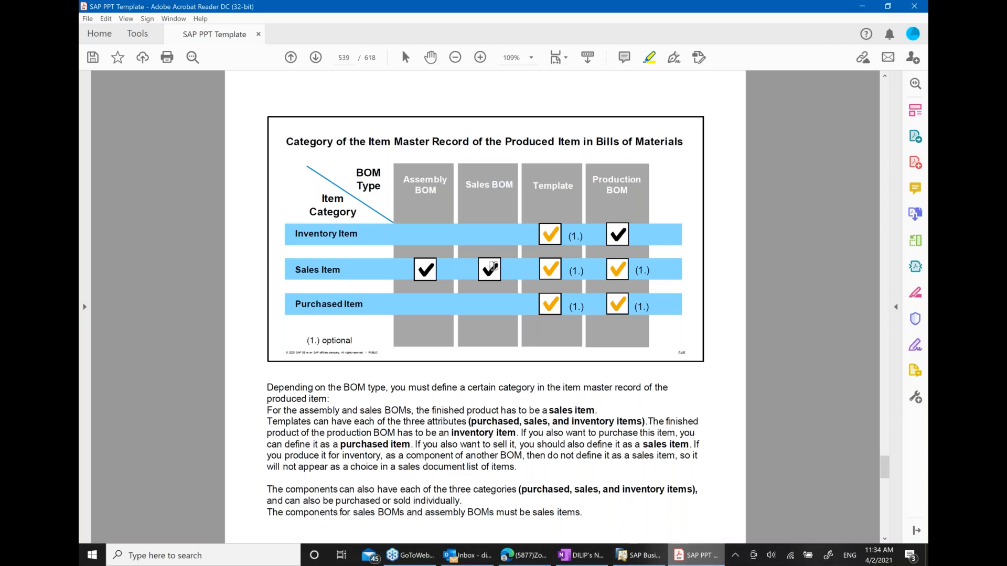
pyautogui.click(638, 555)
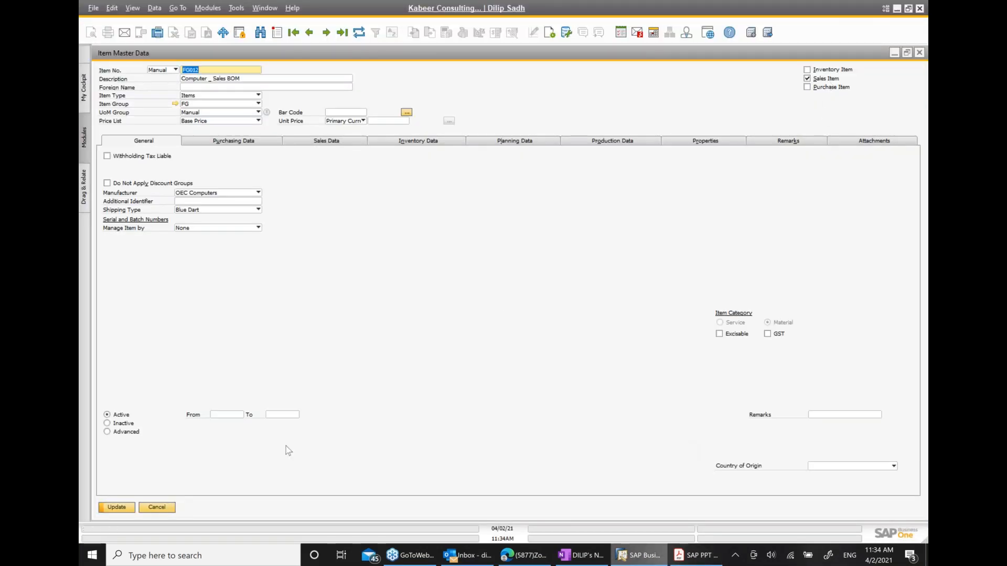
pyautogui.click(124, 510)
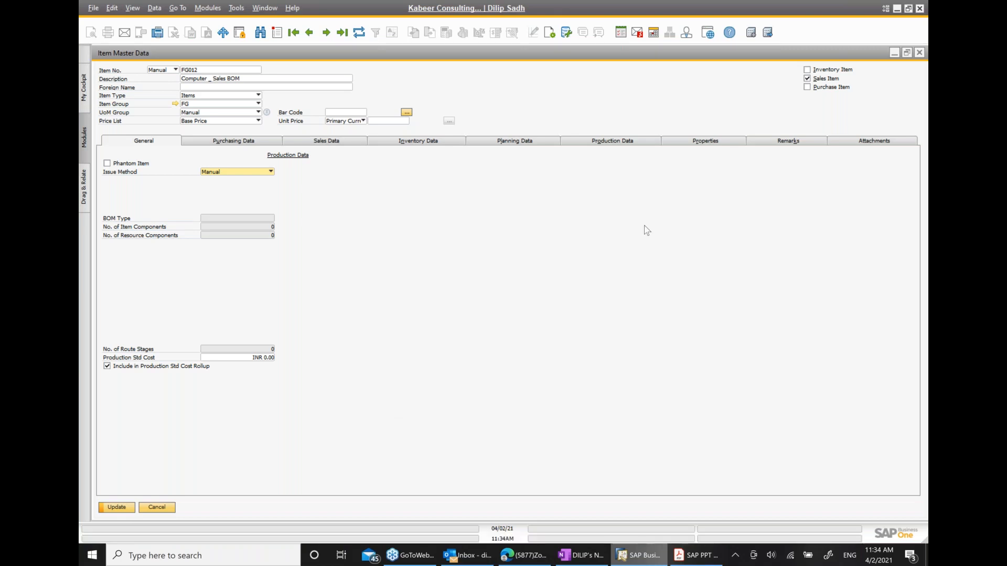
# Set FG012's production issue method to Backflush, update its master data and return to the bill of materials
pyautogui.click(670, 143)
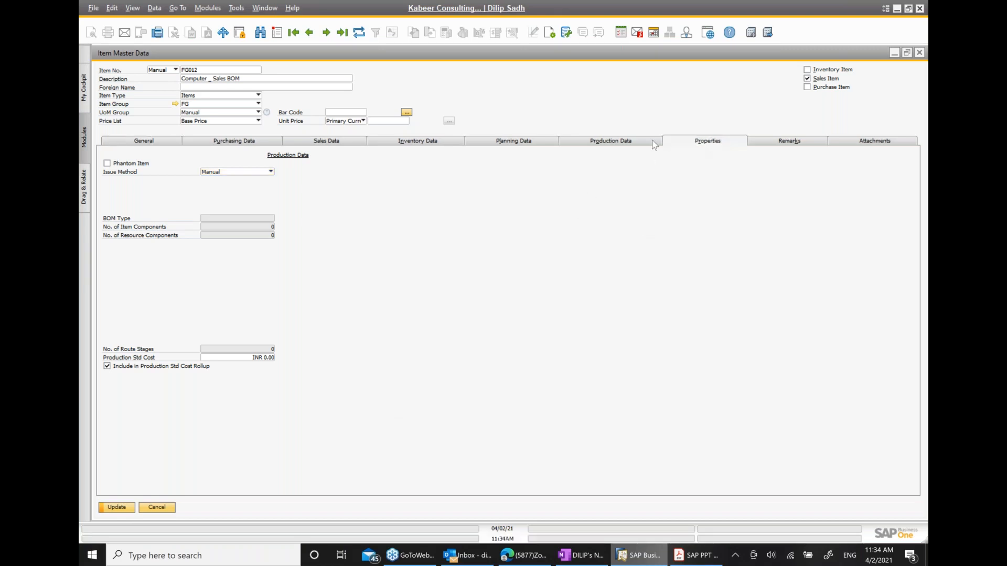
pyautogui.click(634, 143)
pyautogui.click(220, 172)
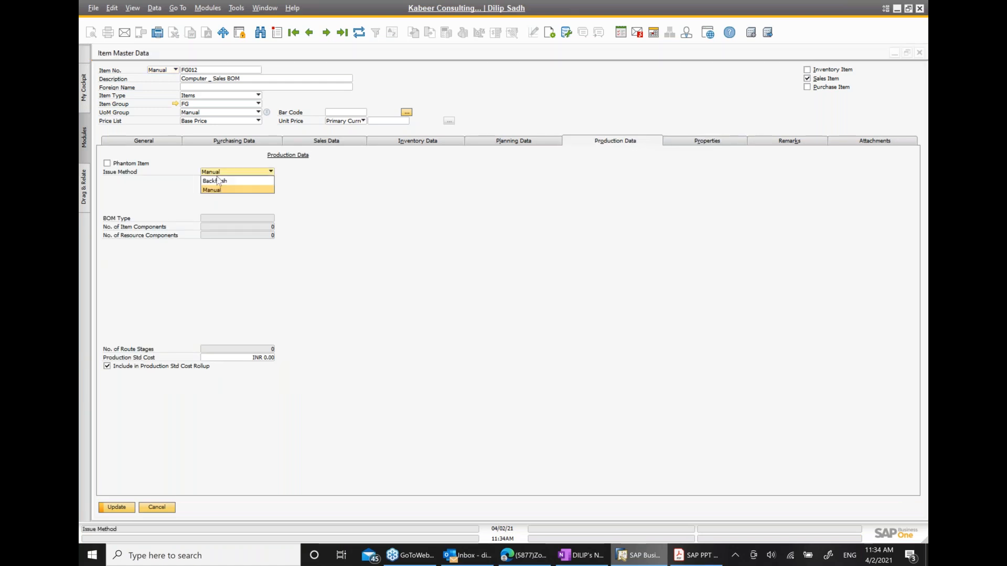
pyautogui.click(219, 185)
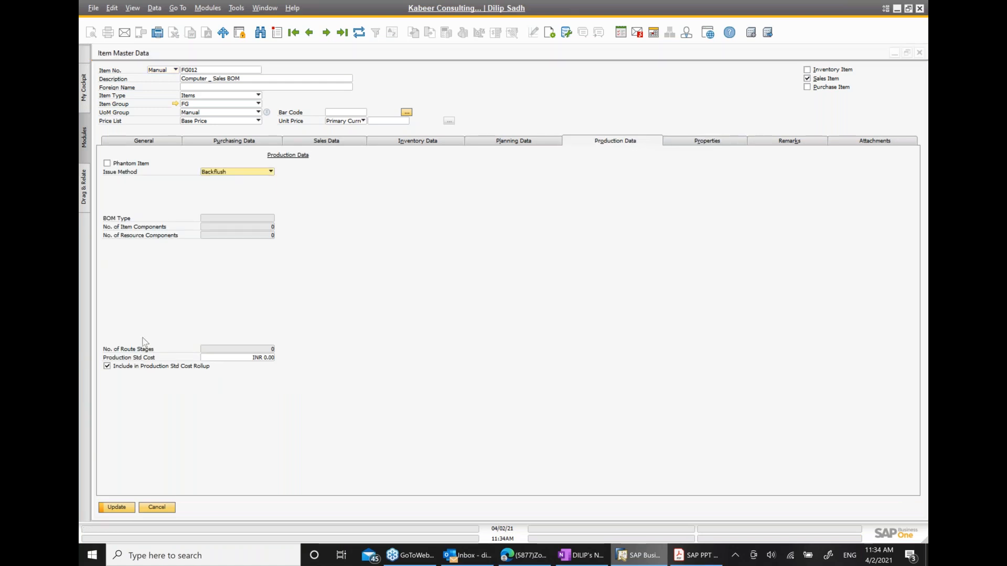
pyautogui.click(117, 508)
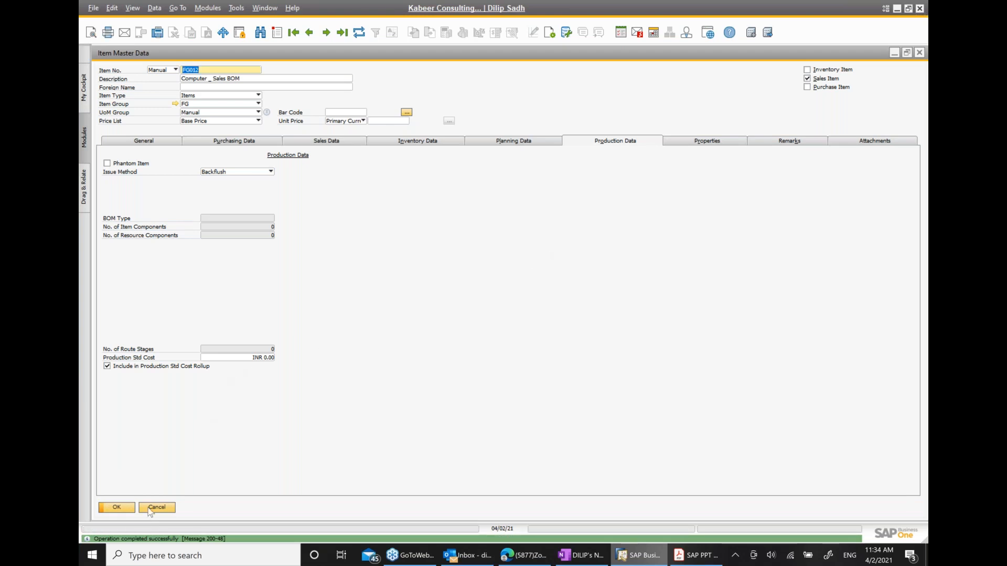
pyautogui.click(117, 507)
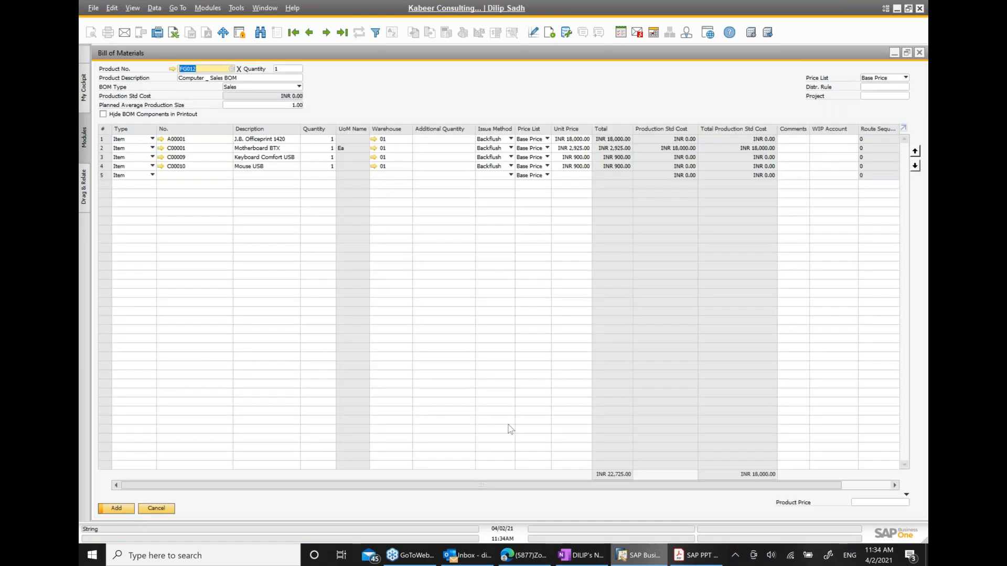
# Add the FG012 sales BOM and recheck the PDF's table of item categories per BOM type
pyautogui.click(870, 504)
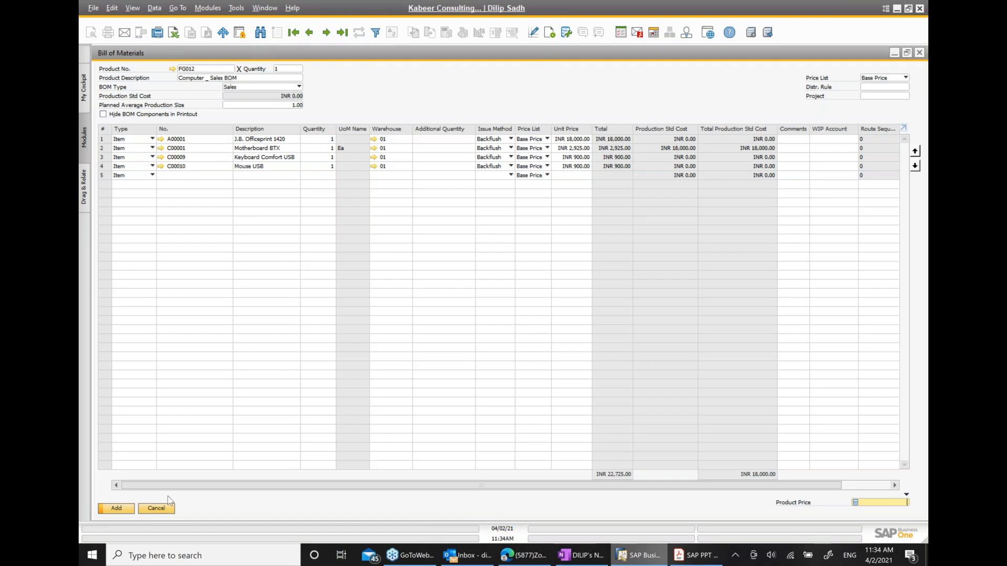
pyautogui.click(117, 509)
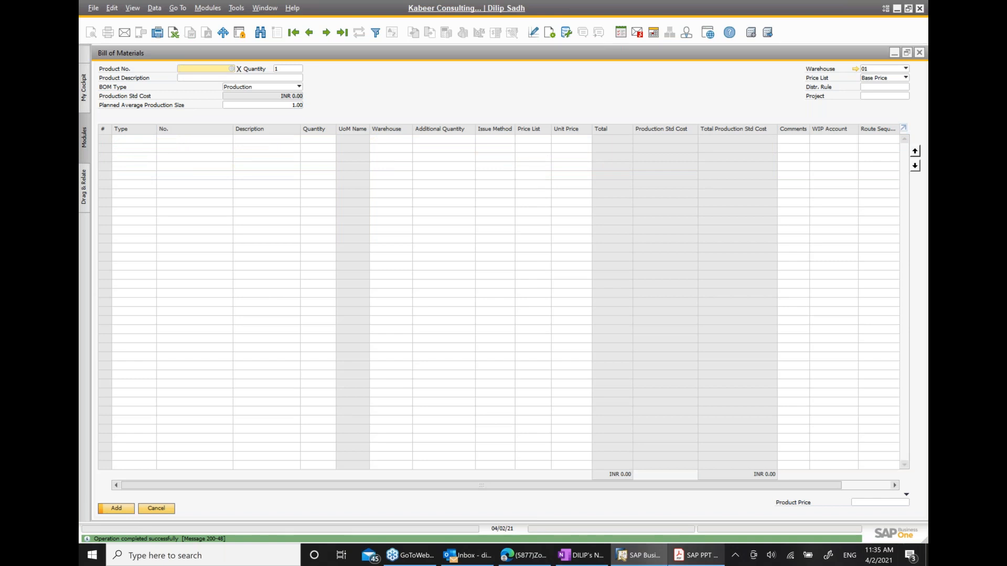
pyautogui.click(681, 559)
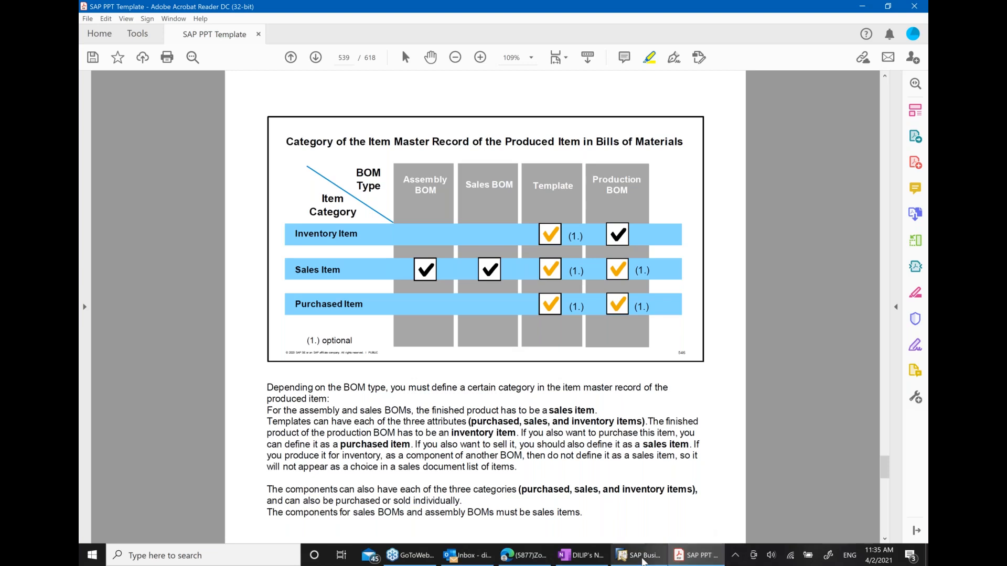
pyautogui.click(642, 559)
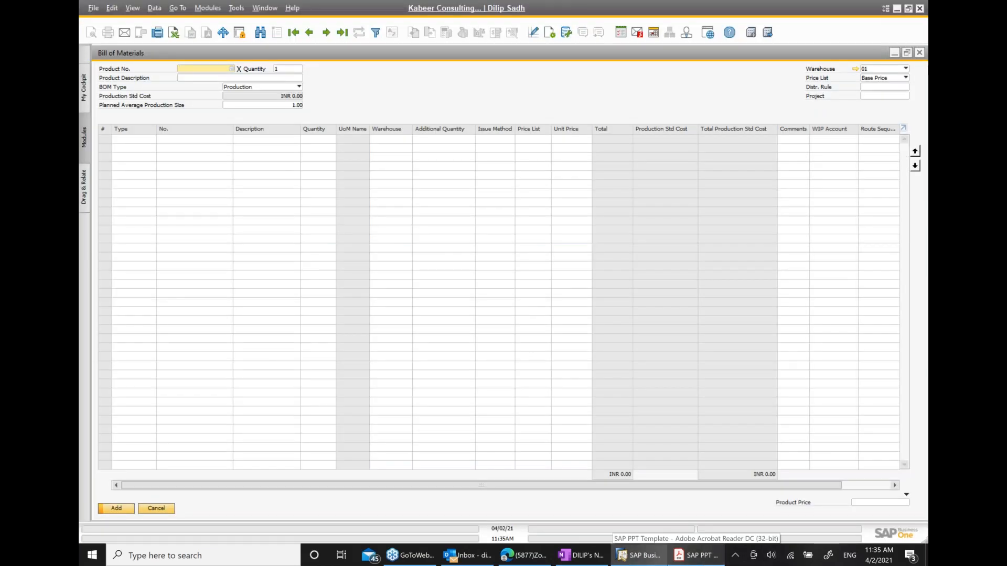
# Close the bill of materials and display the functions of the Sales - A/R module
pyautogui.click(920, 52)
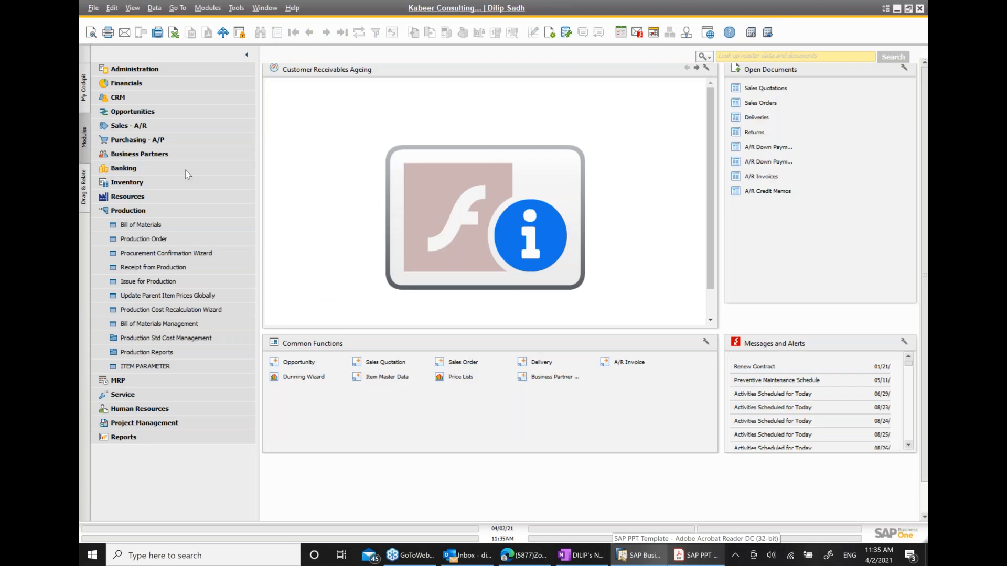
pyautogui.click(126, 211)
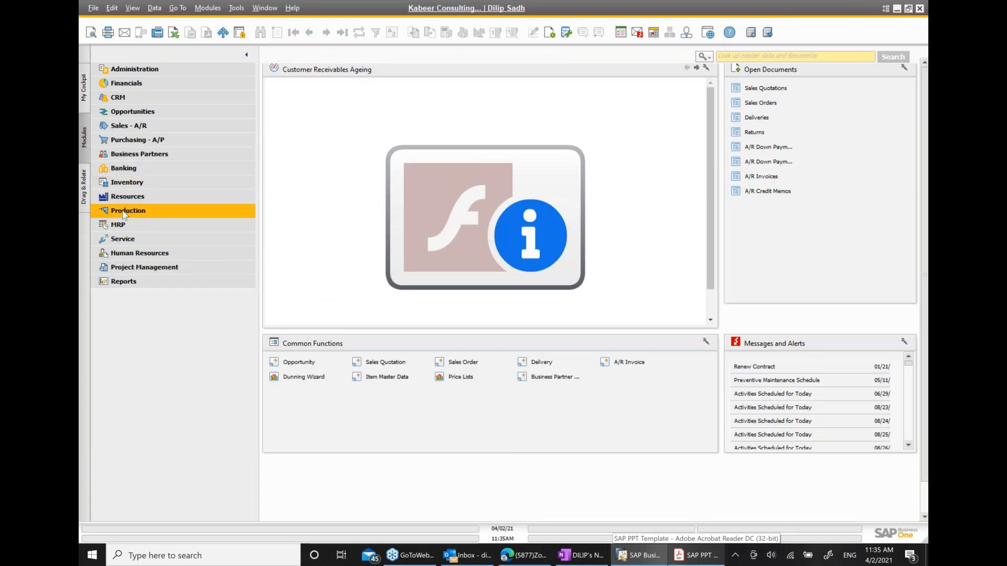
pyautogui.click(129, 129)
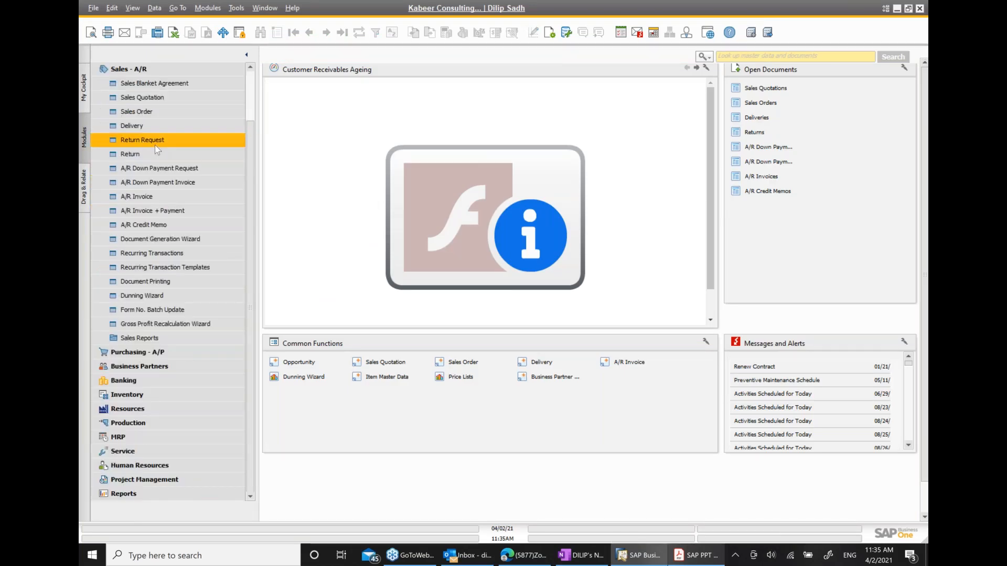
# Draft a trial sales order for Earthshaker Corporation containing item FG012, and discard it without saving
pyautogui.click(154, 112)
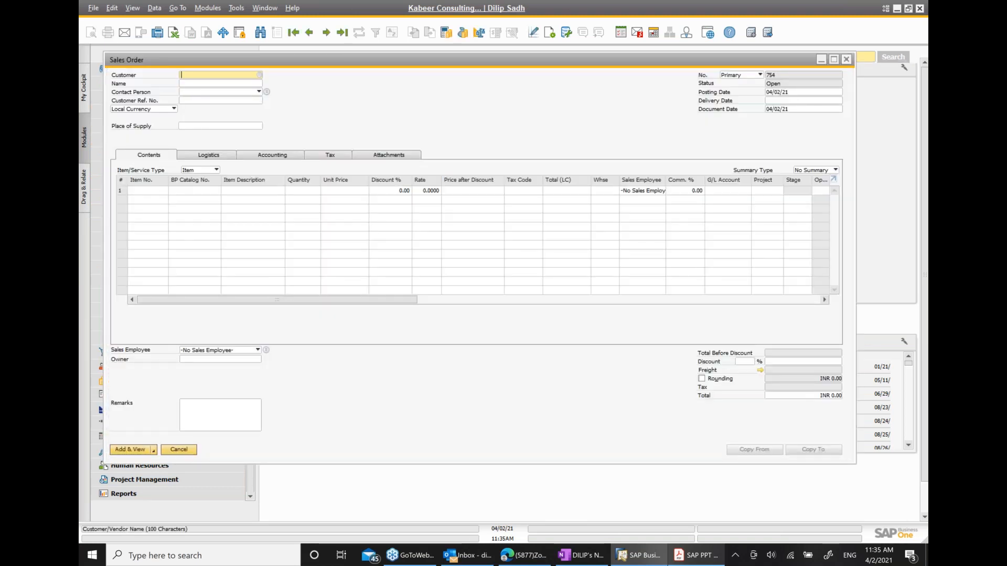
pyautogui.press('Tab')
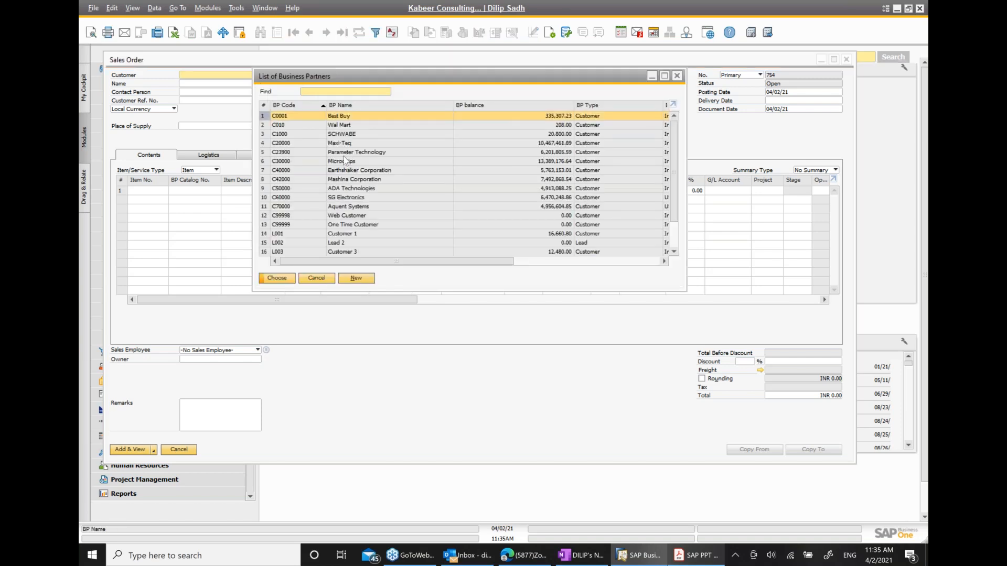
pyautogui.click(346, 170)
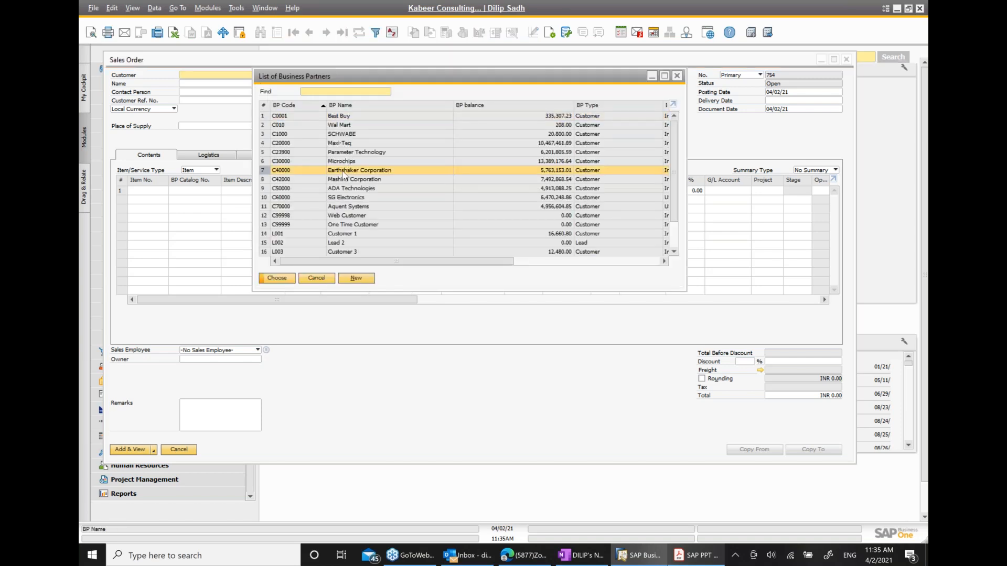
pyautogui.press('Return')
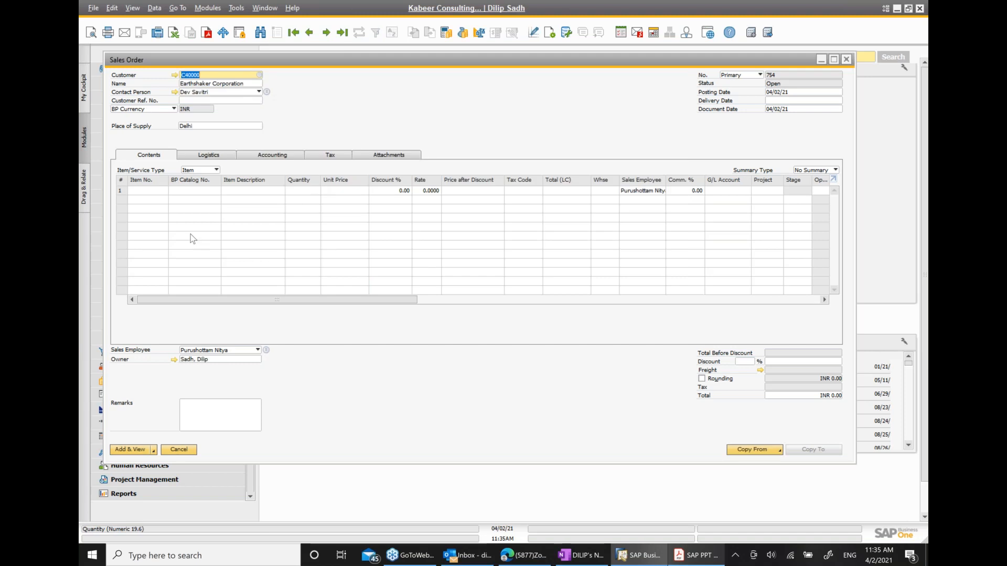
pyautogui.click(137, 191)
pyautogui.write('F')
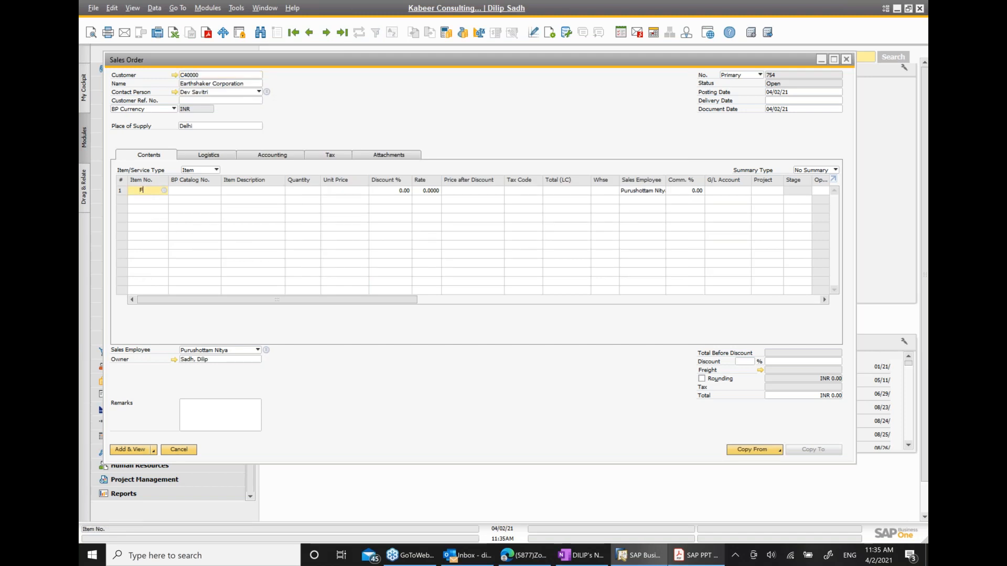
pyautogui.write('G01')
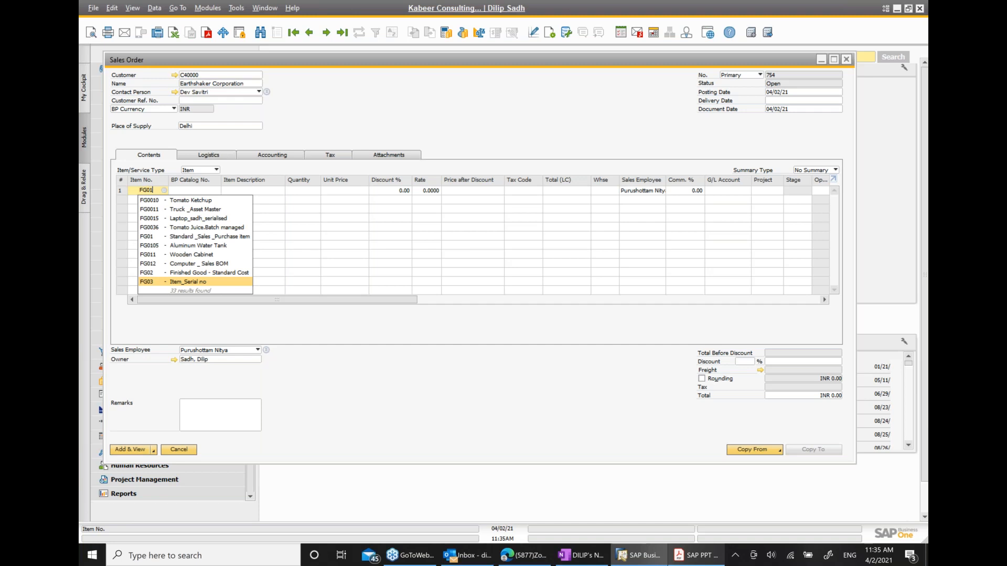
pyautogui.write('2')
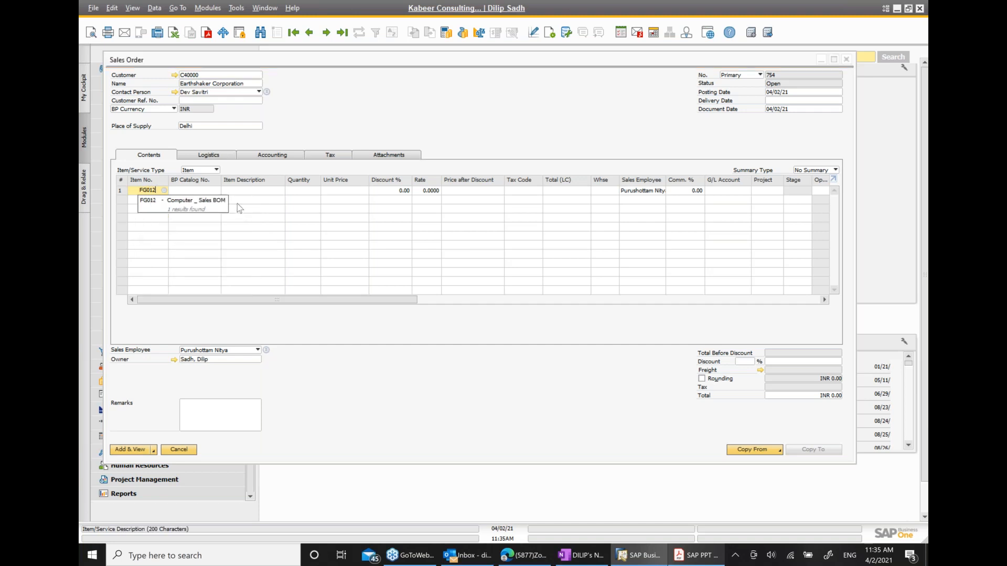
pyautogui.click(220, 203)
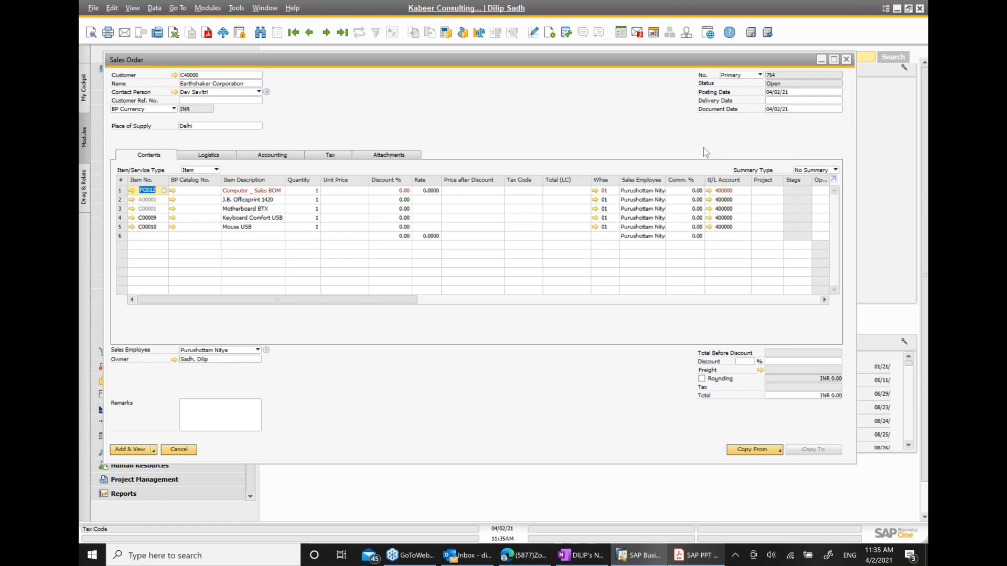
pyautogui.click(847, 60)
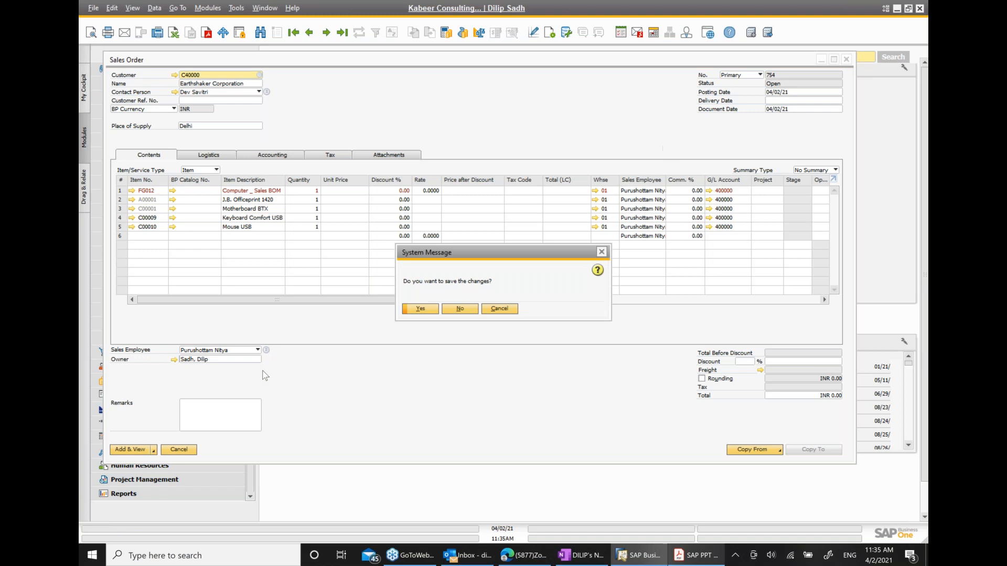
pyautogui.click(471, 310)
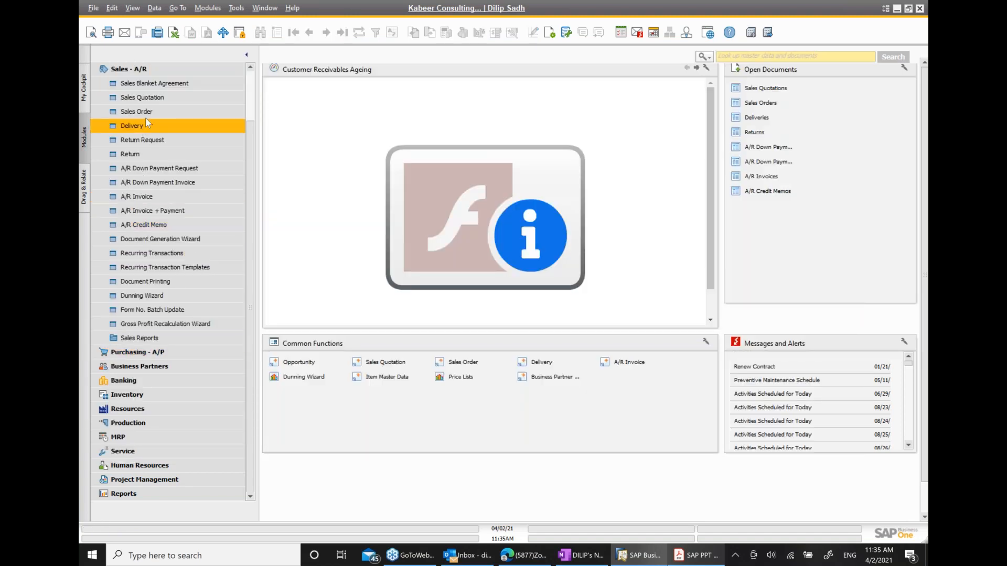
# Start a sales order for customer Earthshaker Corporation and enter FG012, Computer _ Sales BOM, as its first item
pyautogui.click(147, 112)
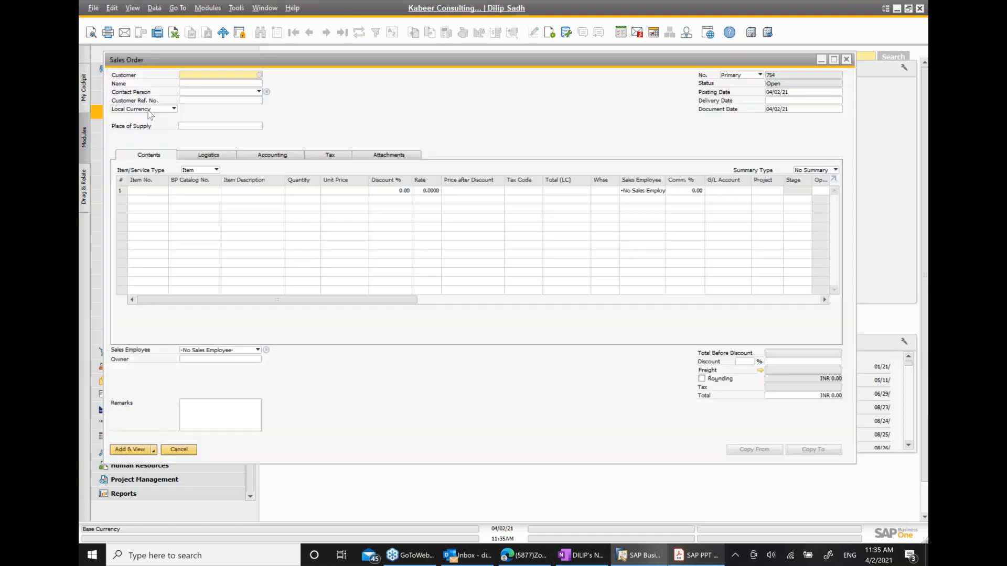
pyautogui.click(260, 76)
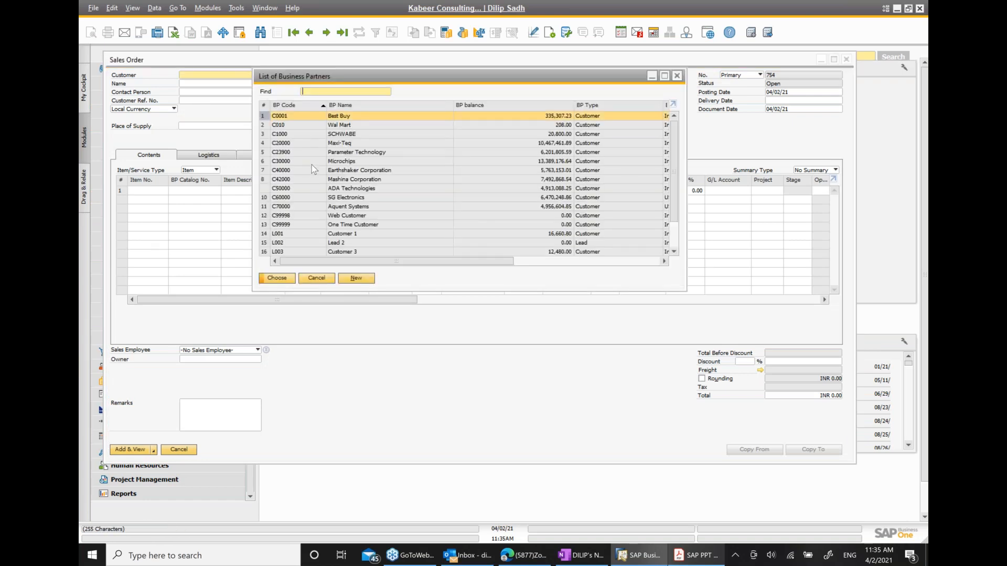
pyautogui.doubleClick(351, 170)
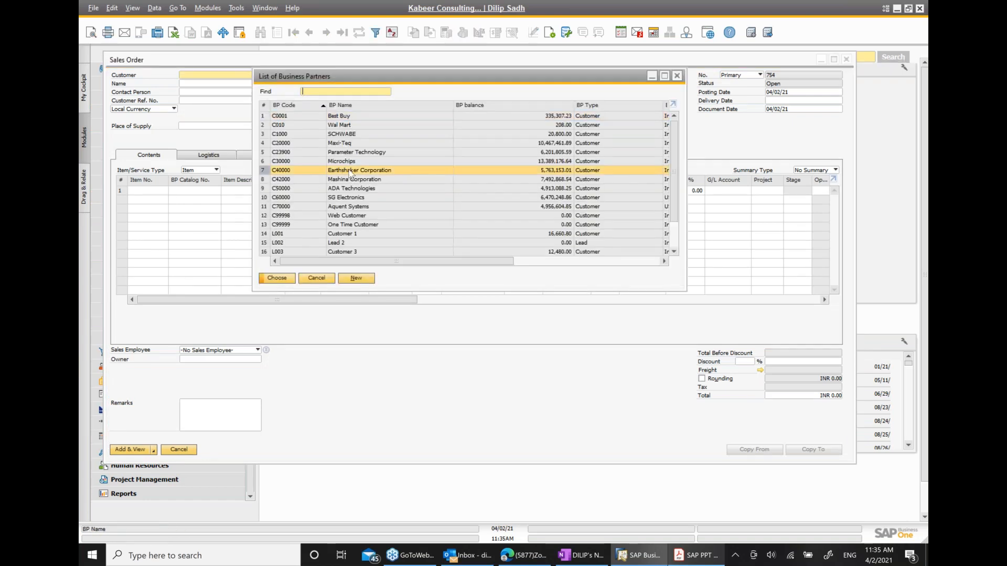
pyautogui.click(136, 192)
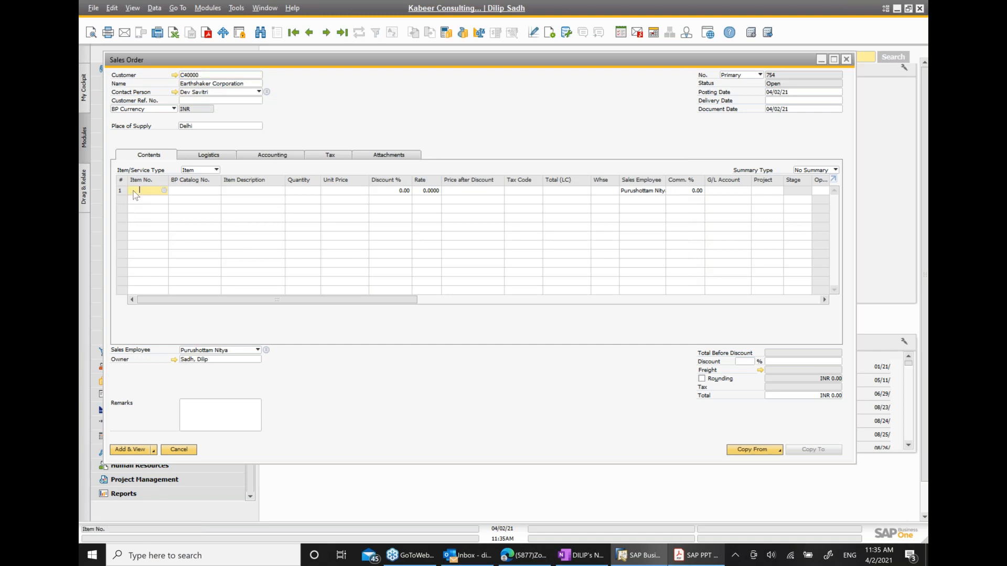
pyautogui.write('FG012')
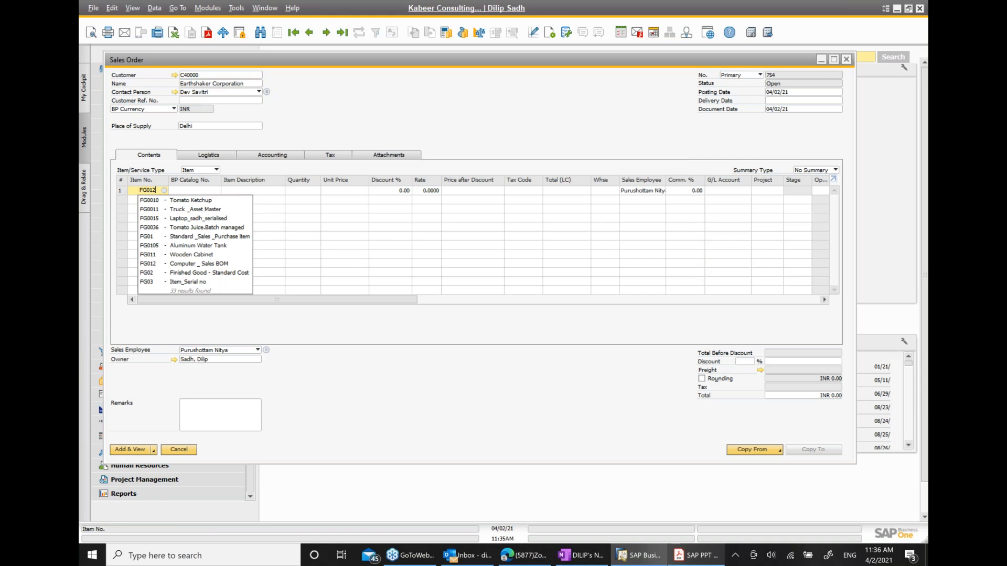
pyautogui.click(200, 202)
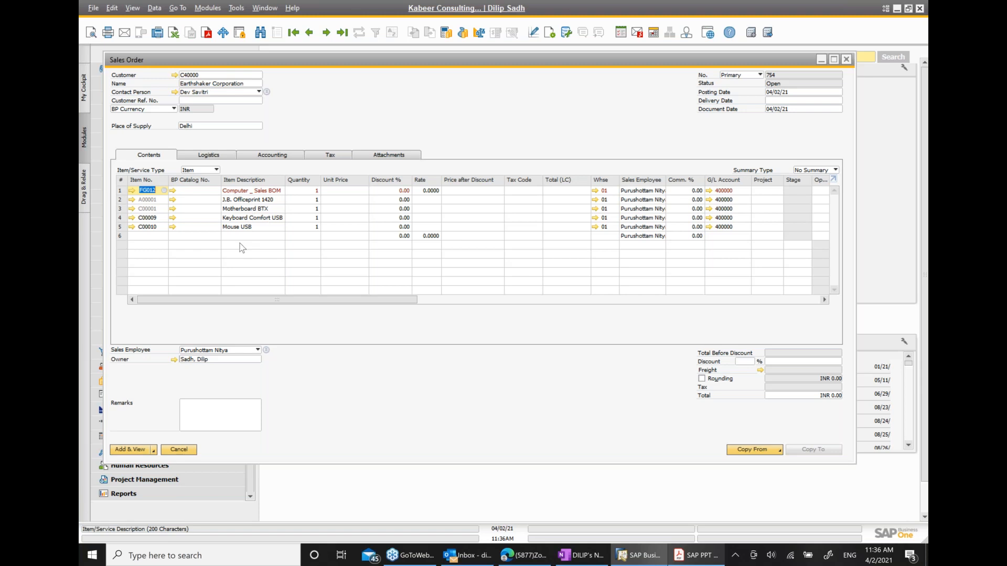
# Look over the remaining columns of the order's item rows and try to add the sales order, accepting the zero document total
pyautogui.moveTo(406, 300); pyautogui.dragTo(505, 310)
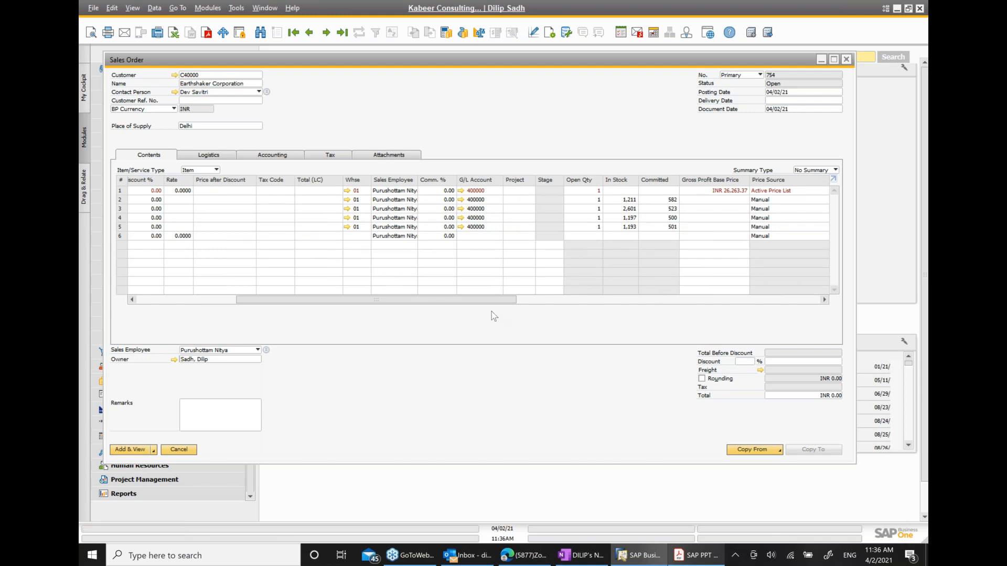
pyautogui.moveTo(498, 304); pyautogui.dragTo(233, 304)
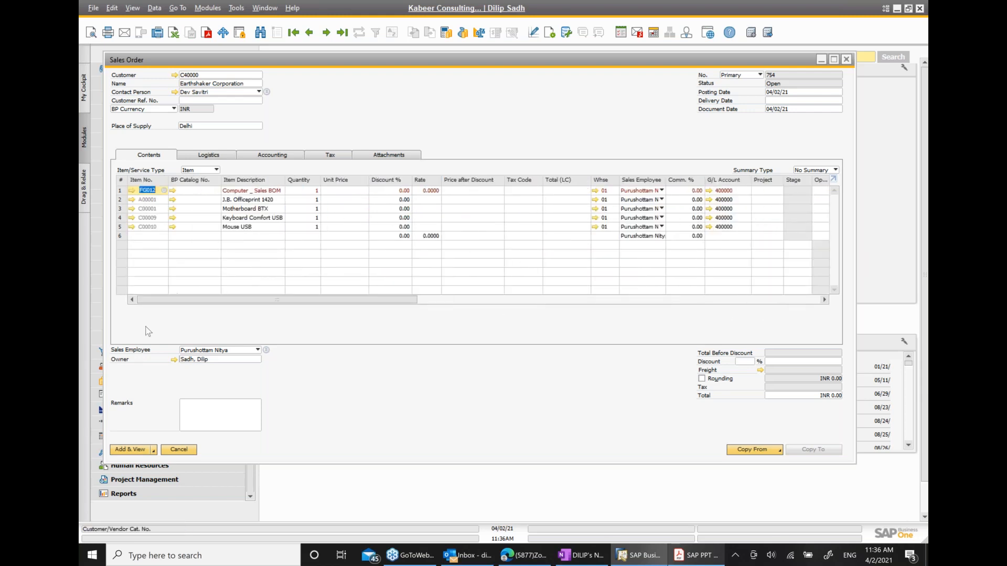
pyautogui.click(131, 452)
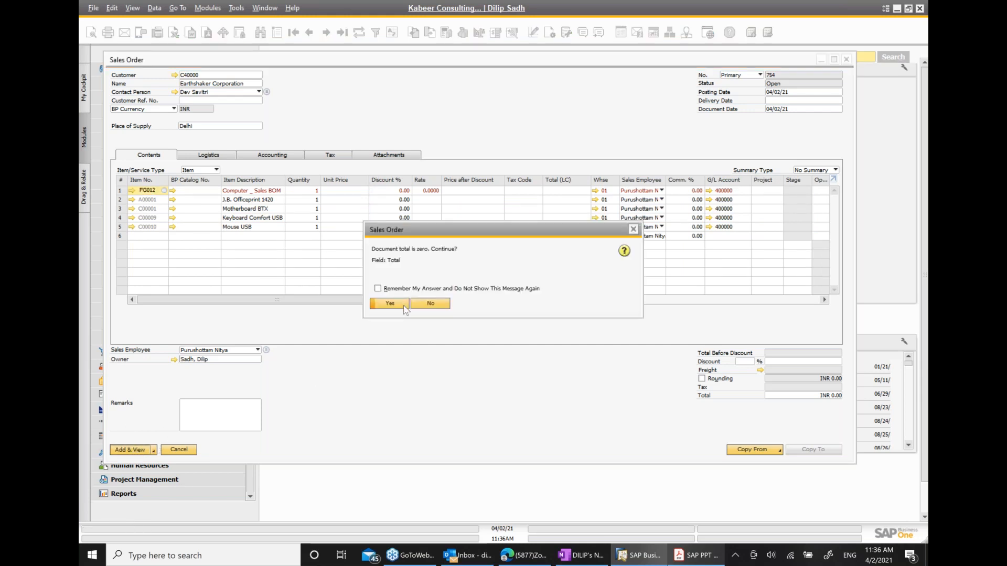
pyautogui.click(390, 304)
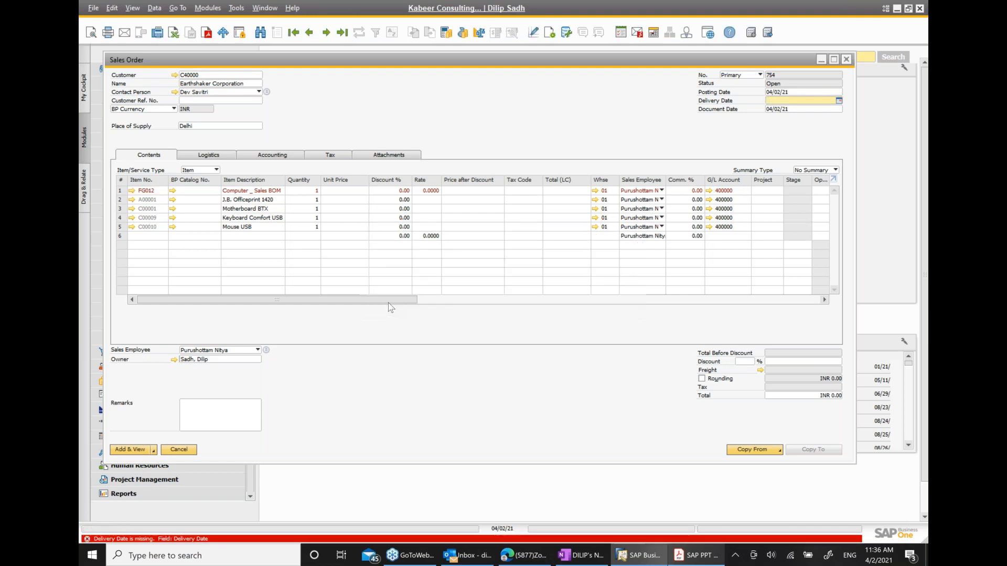
# Set the delivery date to 04/02/21, apply it to the existing rows, and add the sales order with a zero total
pyautogui.click(839, 100)
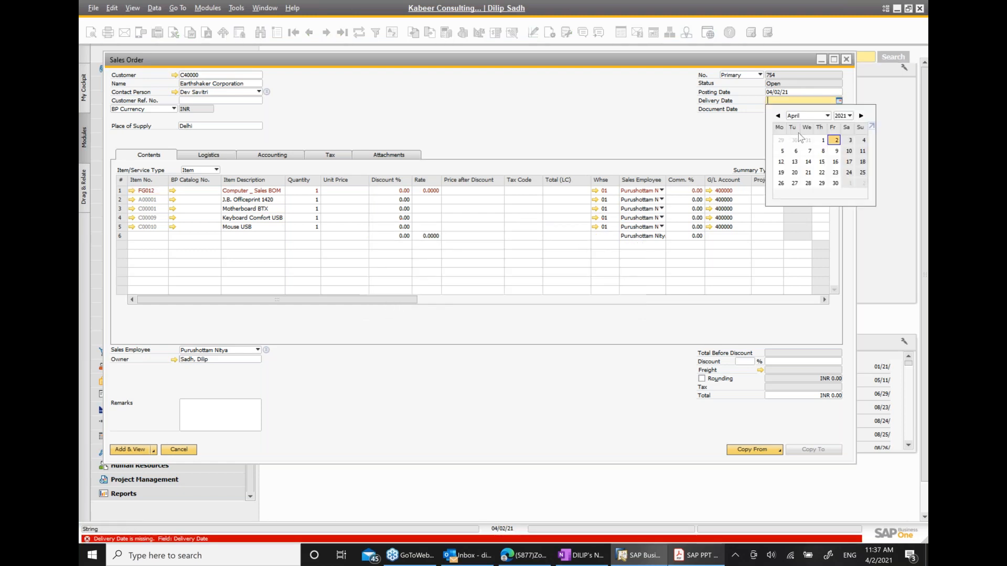
pyautogui.click(834, 140)
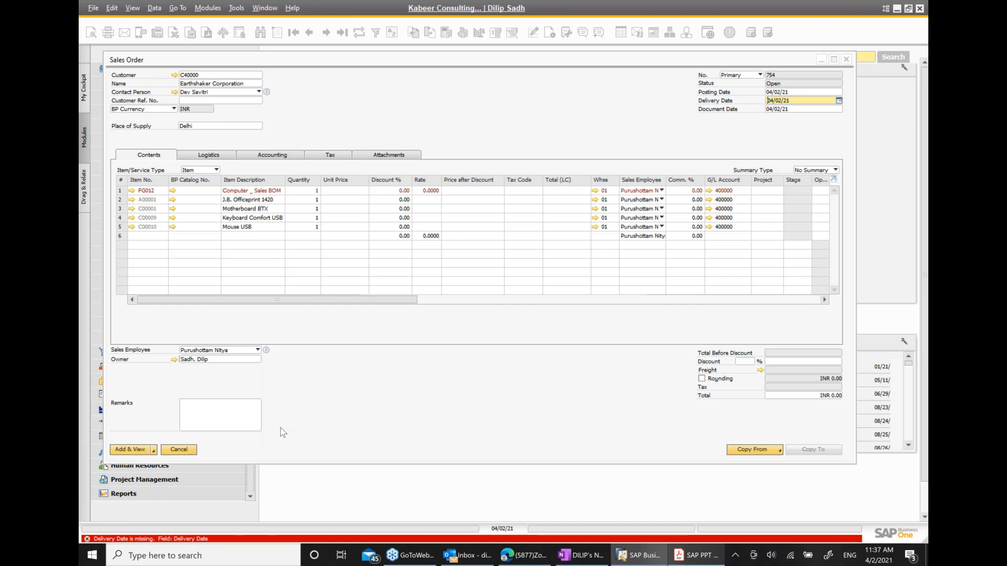
pyautogui.click(120, 453)
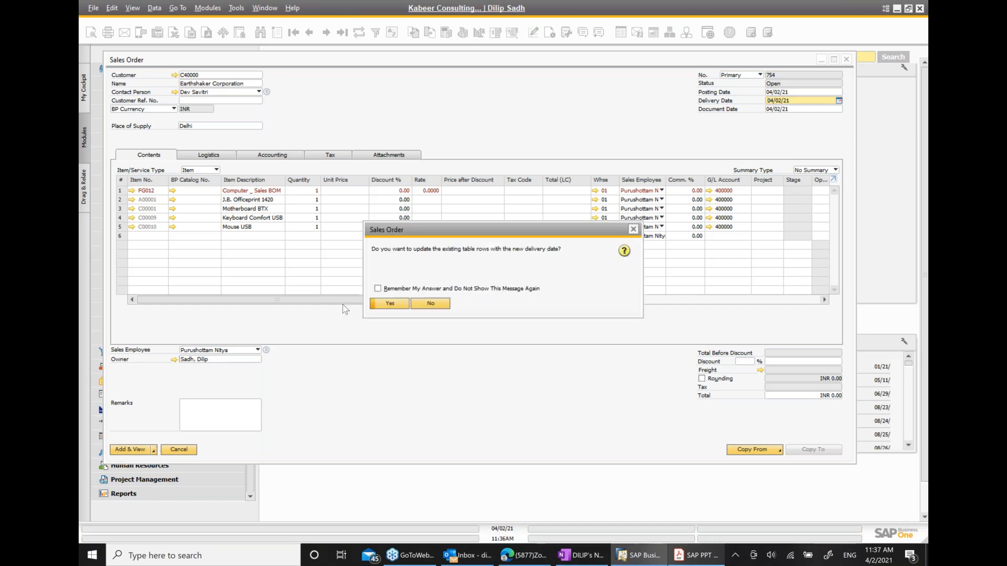
pyautogui.click(395, 304)
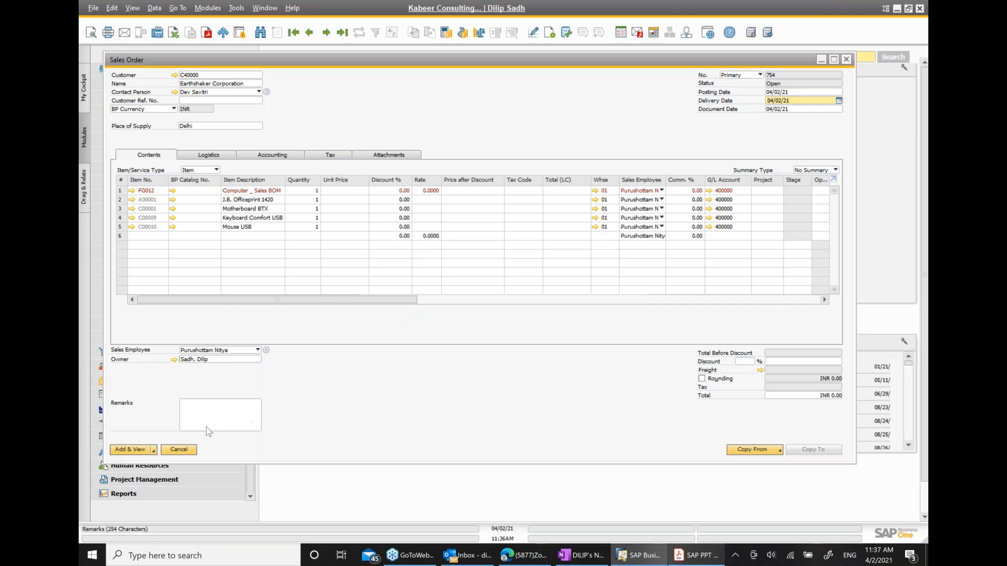
pyautogui.click(140, 452)
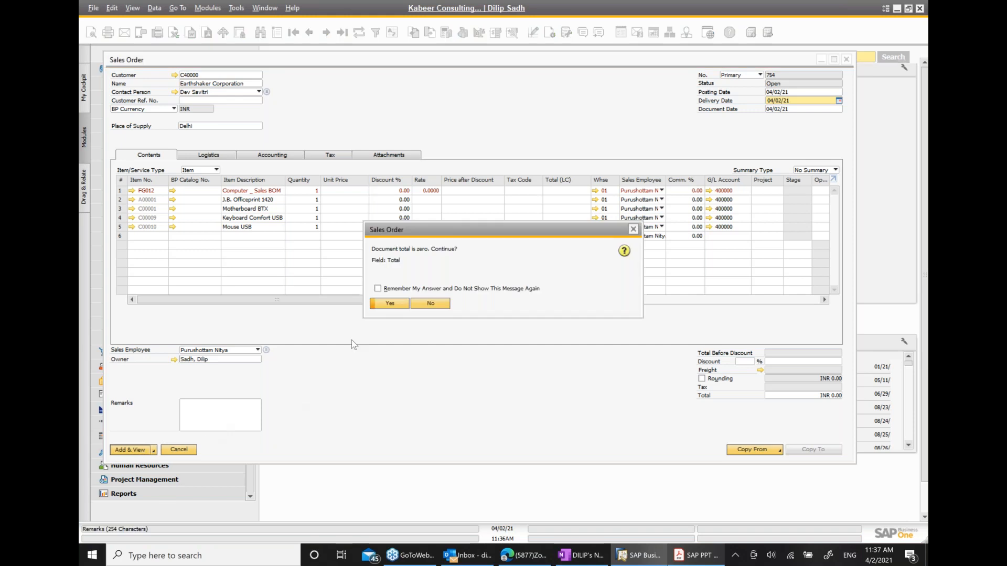
pyautogui.click(394, 305)
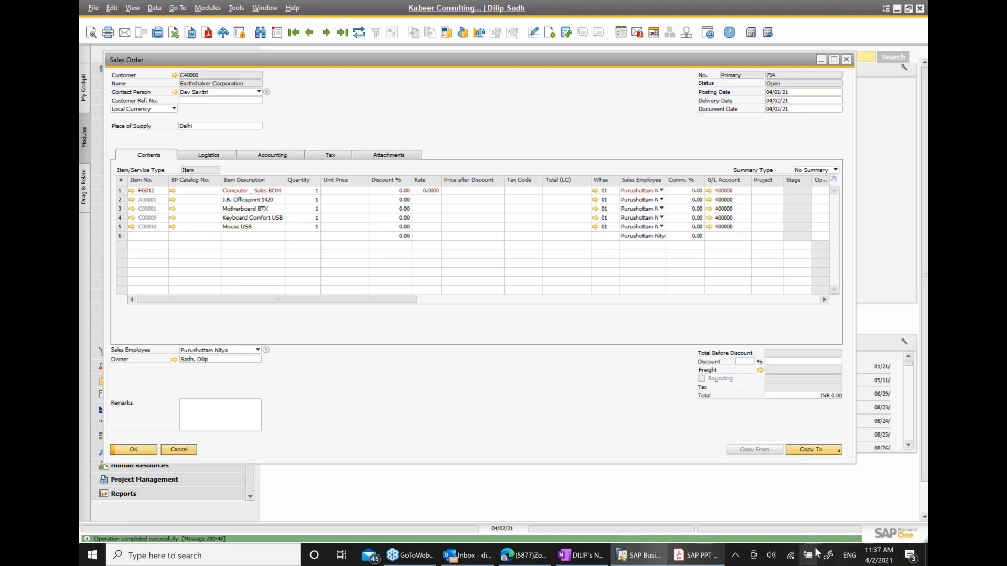
# Switch to the OneNote class notes and add the sub-bullet "Created a SALES" below "Create Sales BOM"
pyautogui.click(592, 556)
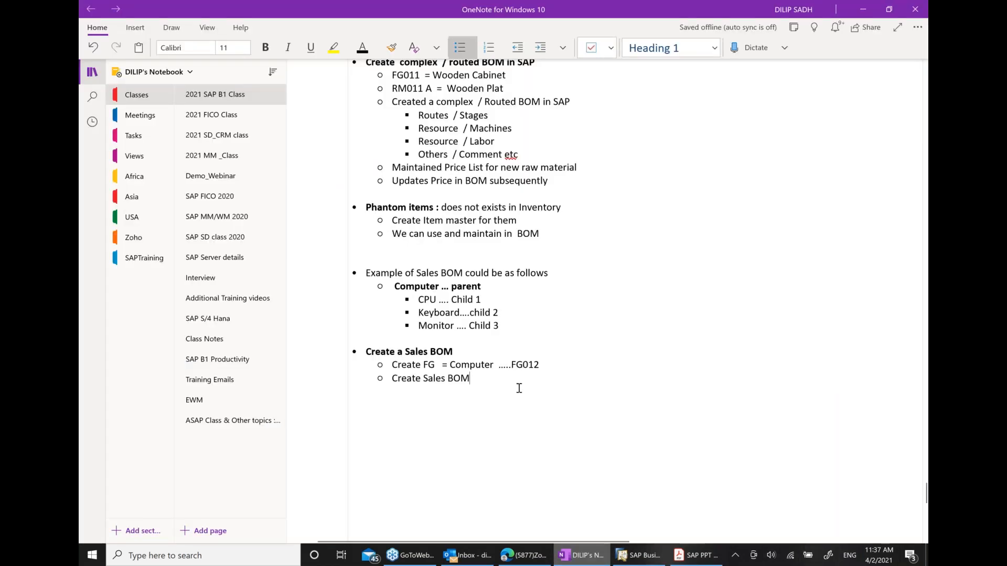
pyautogui.press('Return')
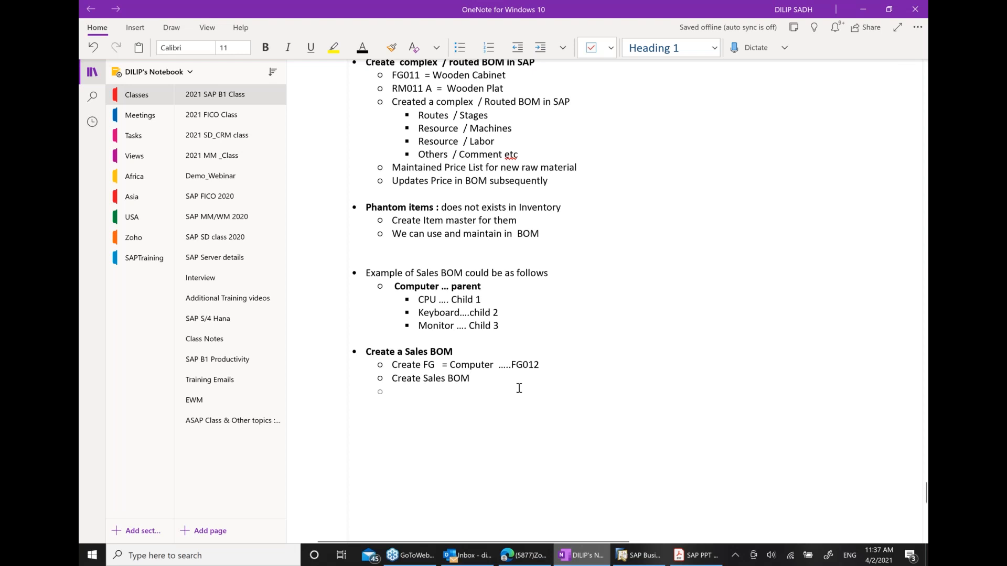
pyautogui.write('cREAT')
pyautogui.press('BackSpace')
pyautogui.press('BackSpace')
pyautogui.press('BackSpace')
pyautogui.write('Cre')
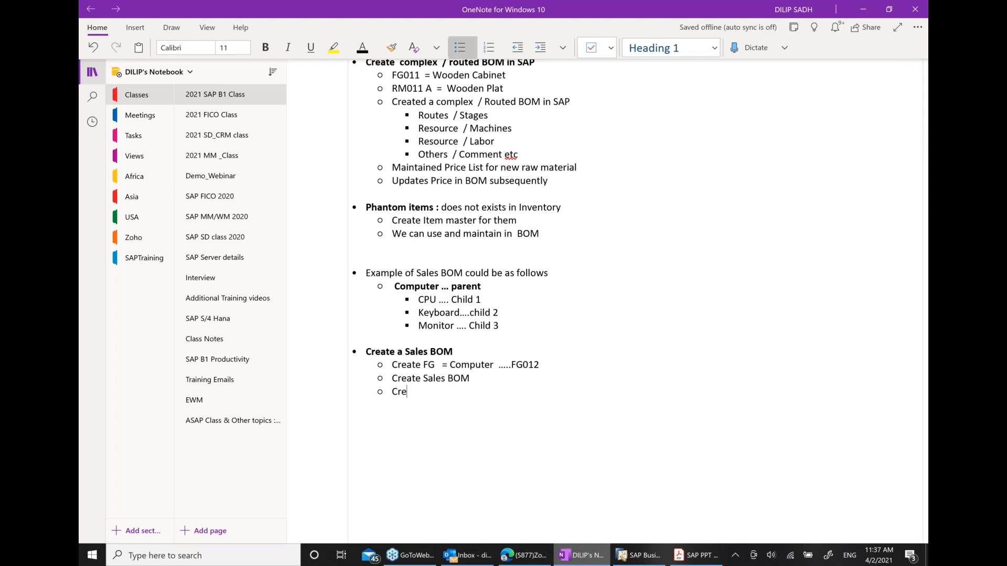
pyautogui.write('ated a SALES')
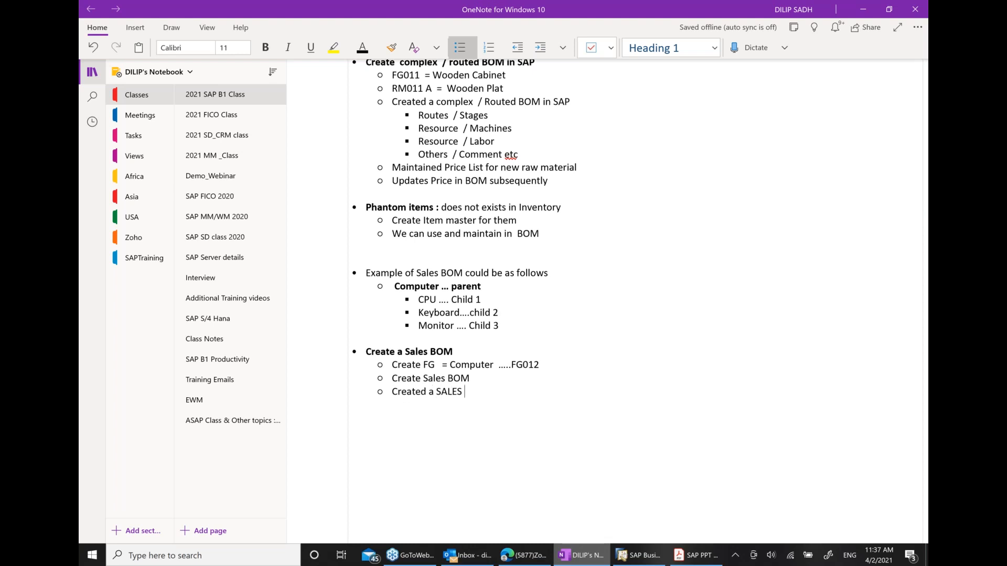